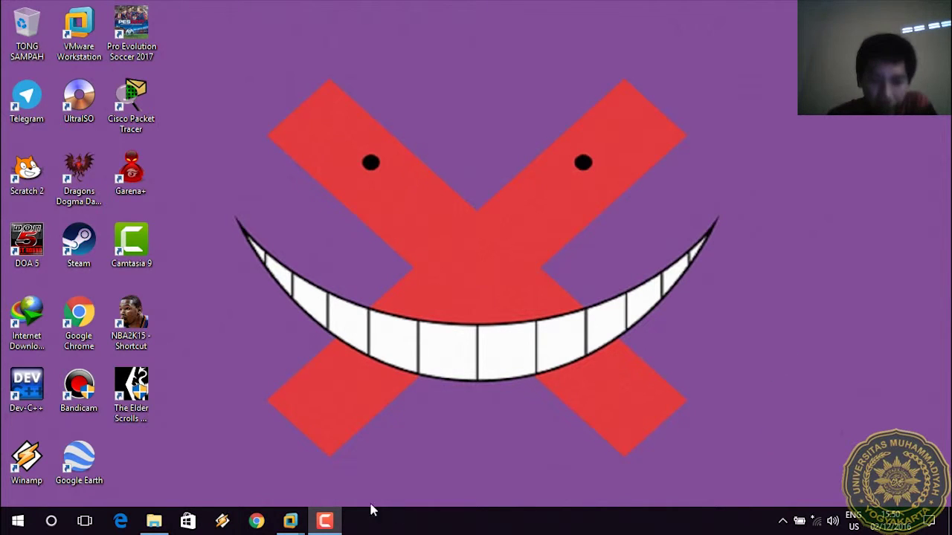
Bring the Windows 10 virtual machine forward and sign in to the beta account with its password.
mouse_move(290, 520)
left_click(413, 420)
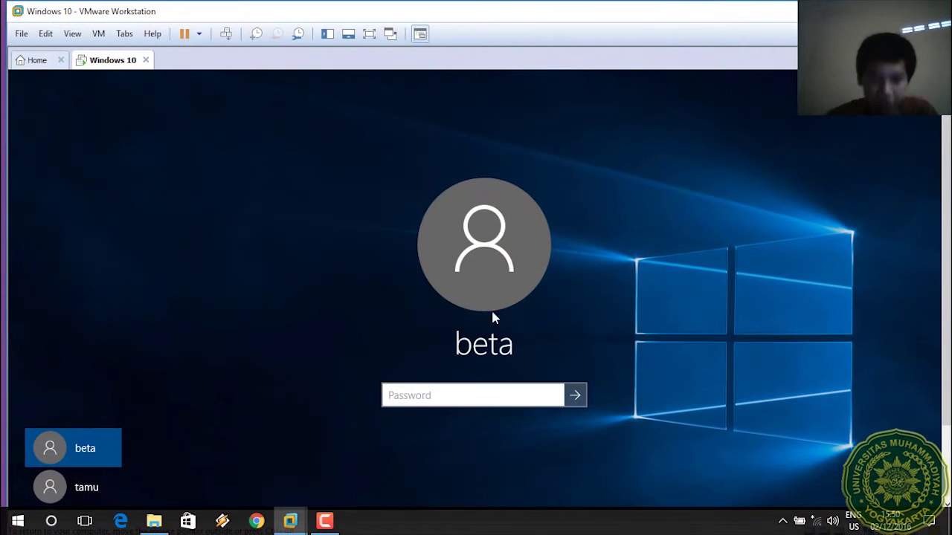
left_click(368, 33)
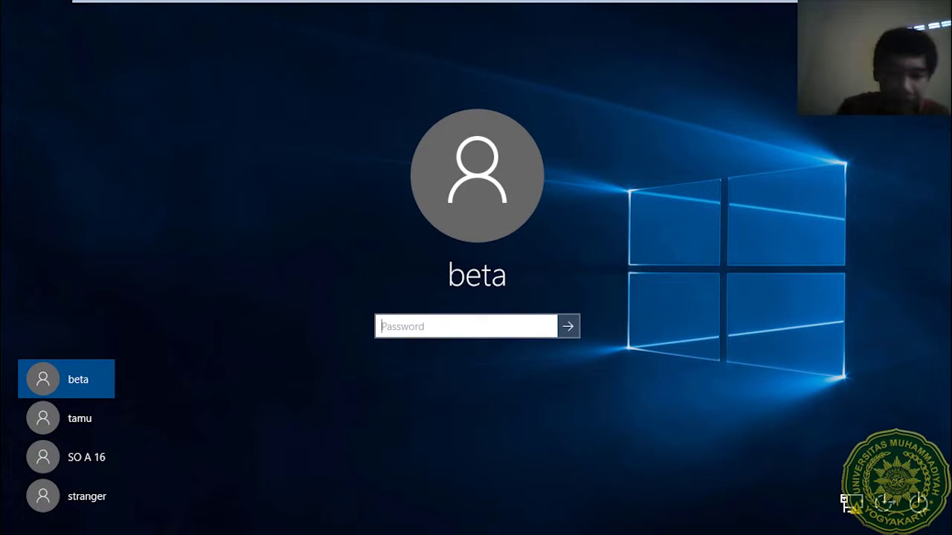
type("a")
key("Return")
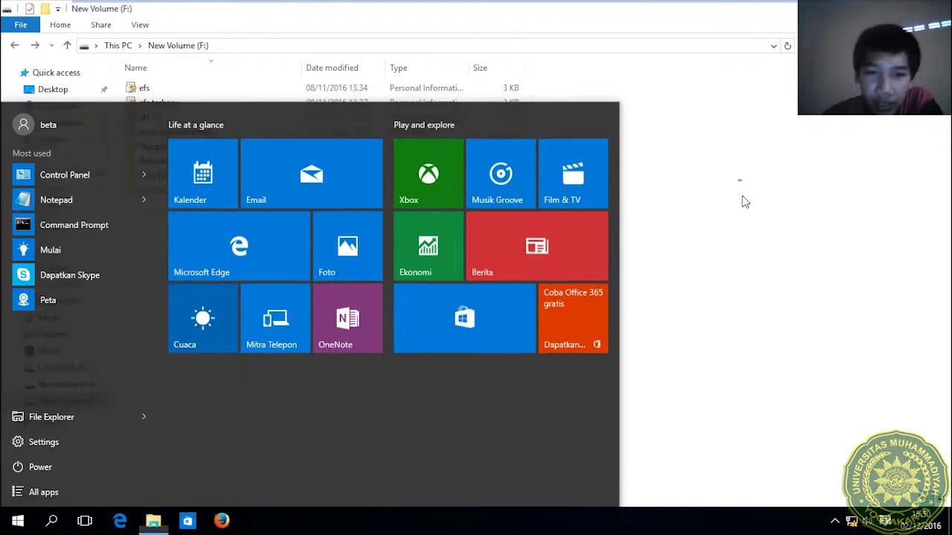
Browse New Volume (F:), briefly opening warung kebohongan and returning to the drive.
left_click(741, 201)
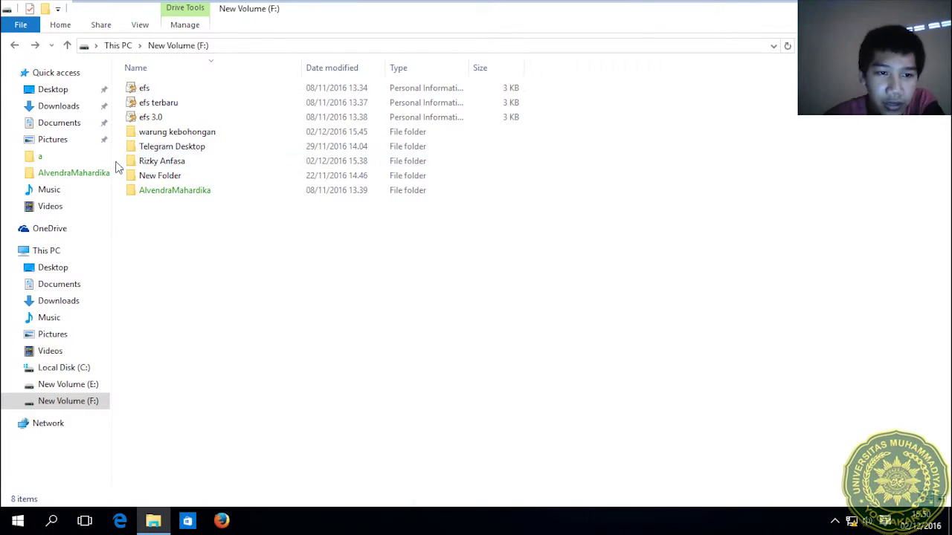
right_click(140, 133)
key("Escape")
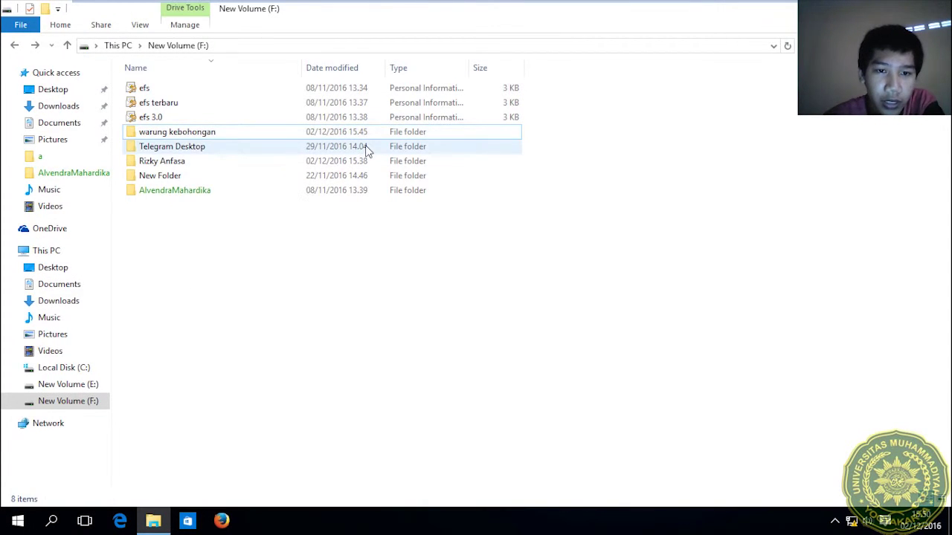
double_click(371, 138)
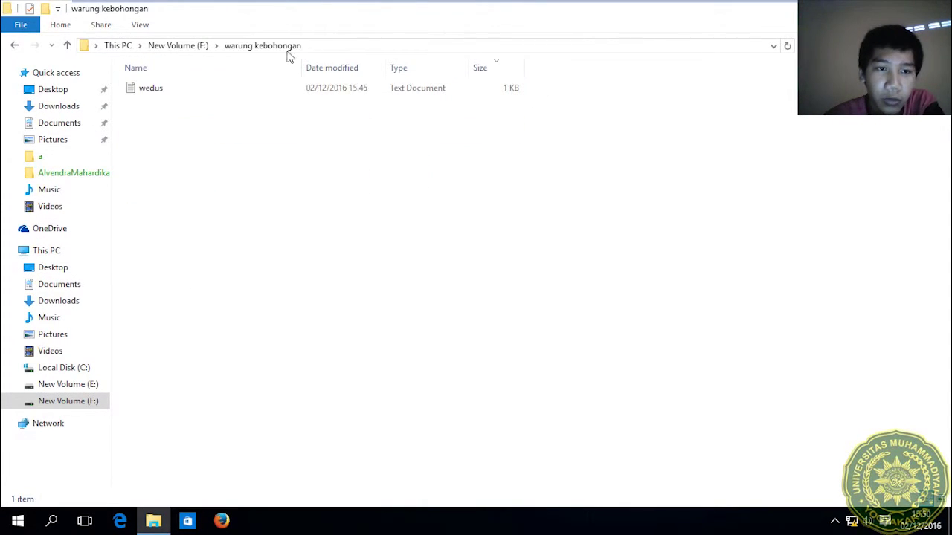
left_click(17, 47)
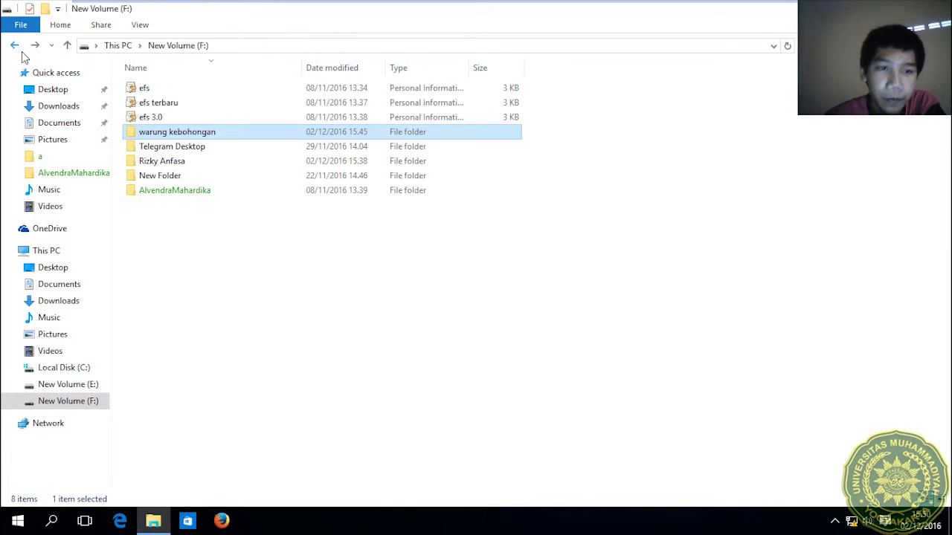
right_click(147, 132)
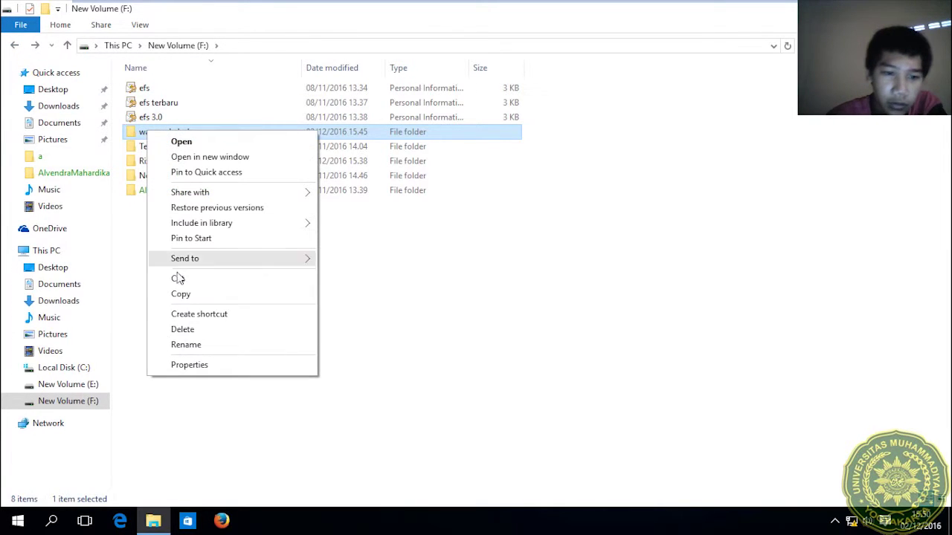
Open warung kebohongan's advanced security settings and edit the tamu Deny entry.
left_click(195, 364)
left_click(244, 164)
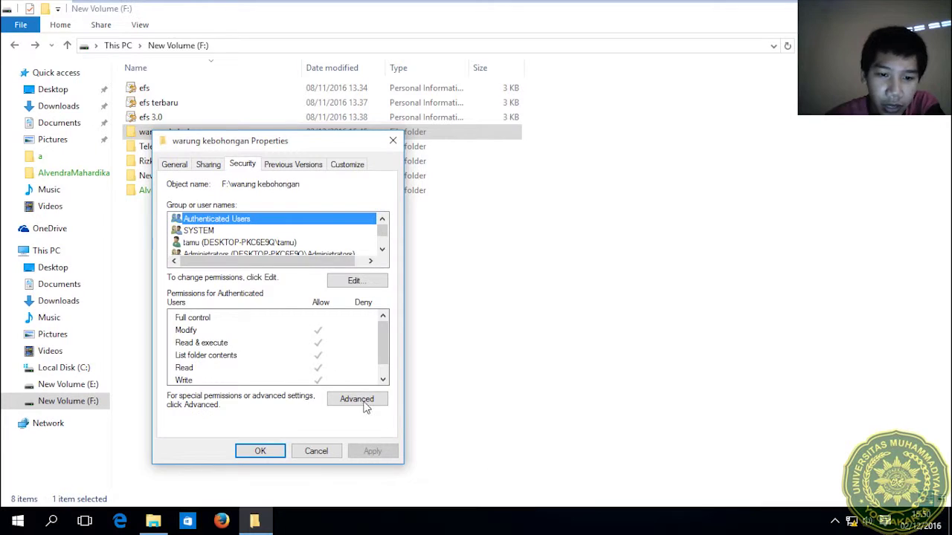
left_click(357, 399)
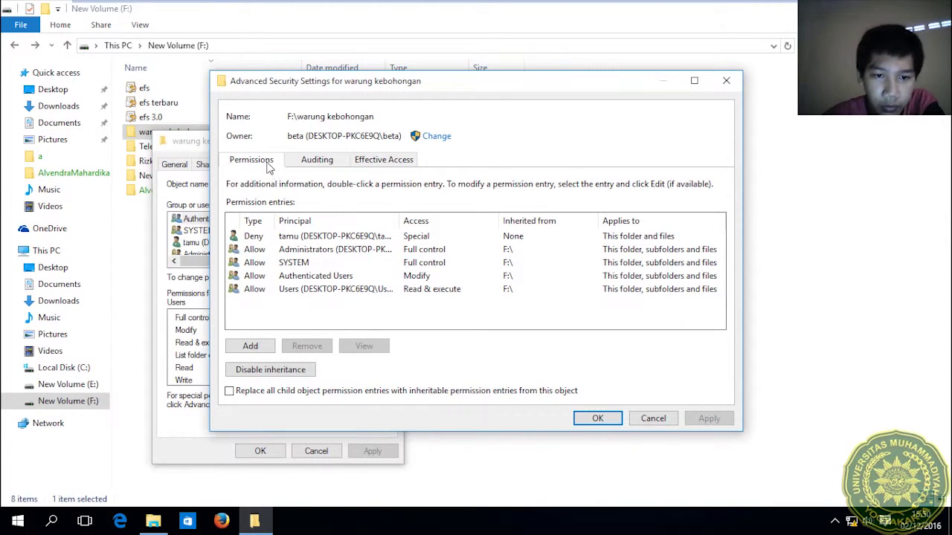
left_click(289, 242)
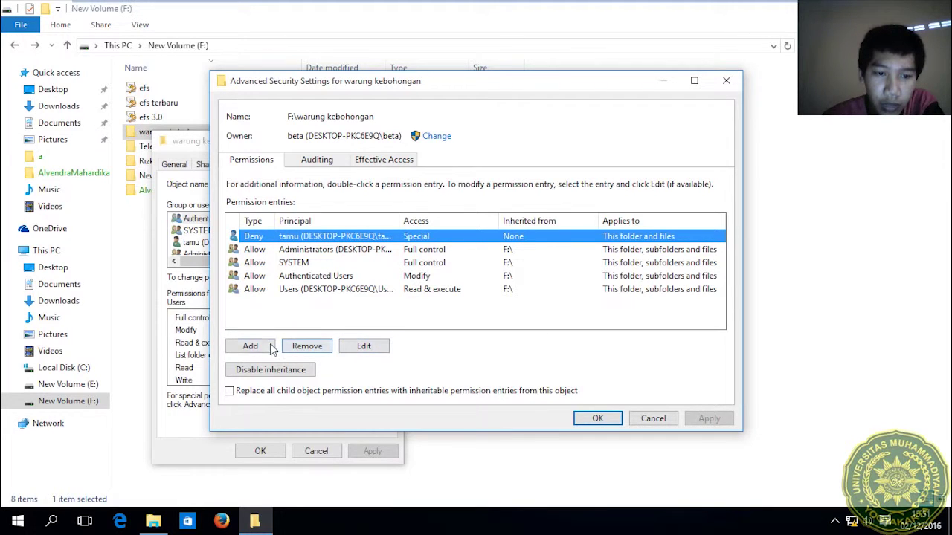
left_click(361, 354)
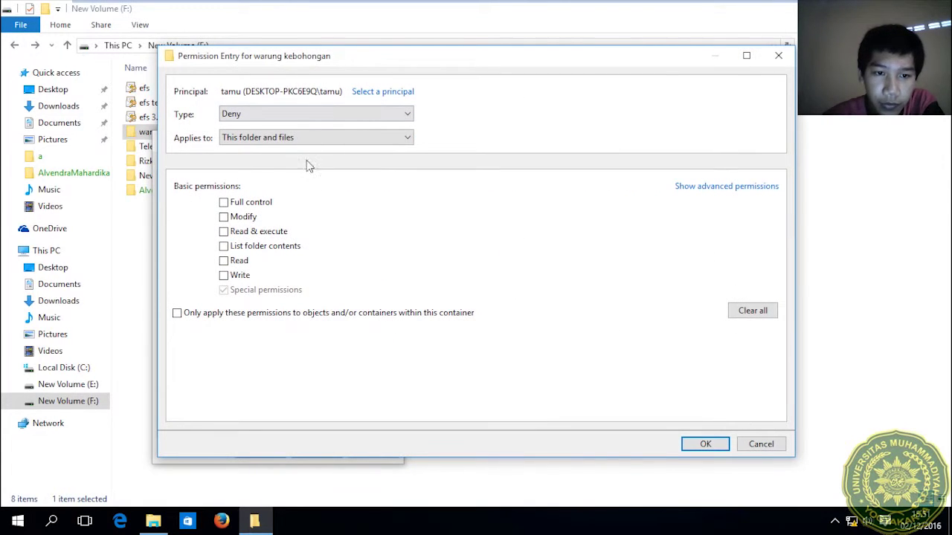
Make the tamu Deny entry apply to this folder only and save the permissions.
left_click(730, 186)
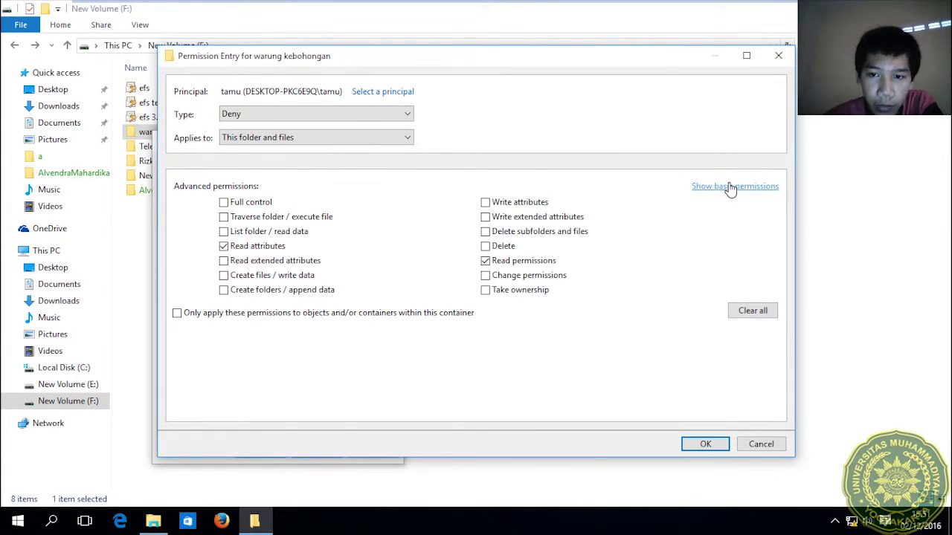
left_click(334, 141)
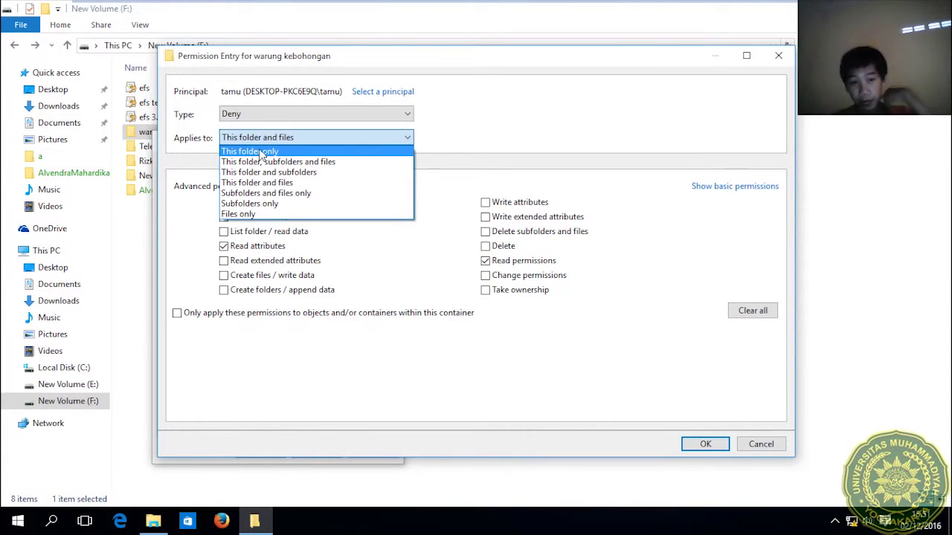
left_click(260, 153)
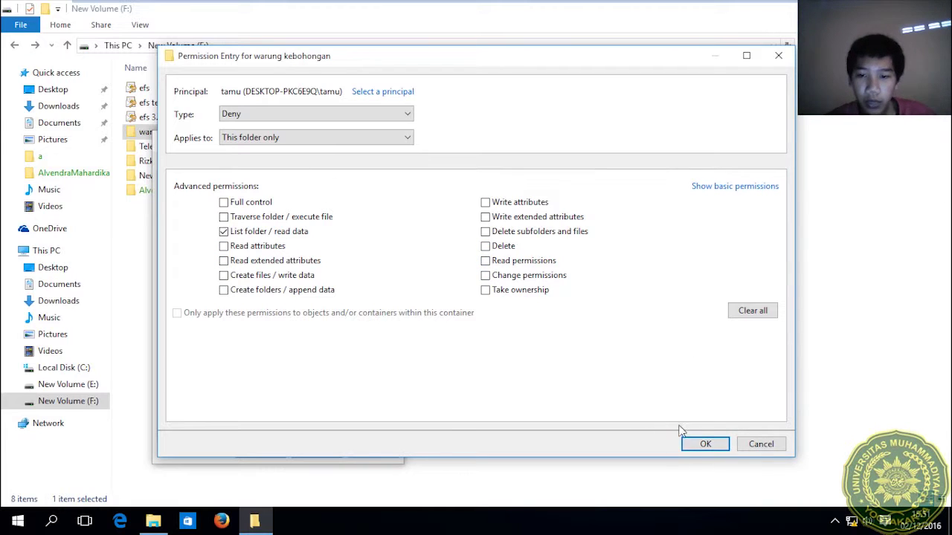
left_click(701, 444)
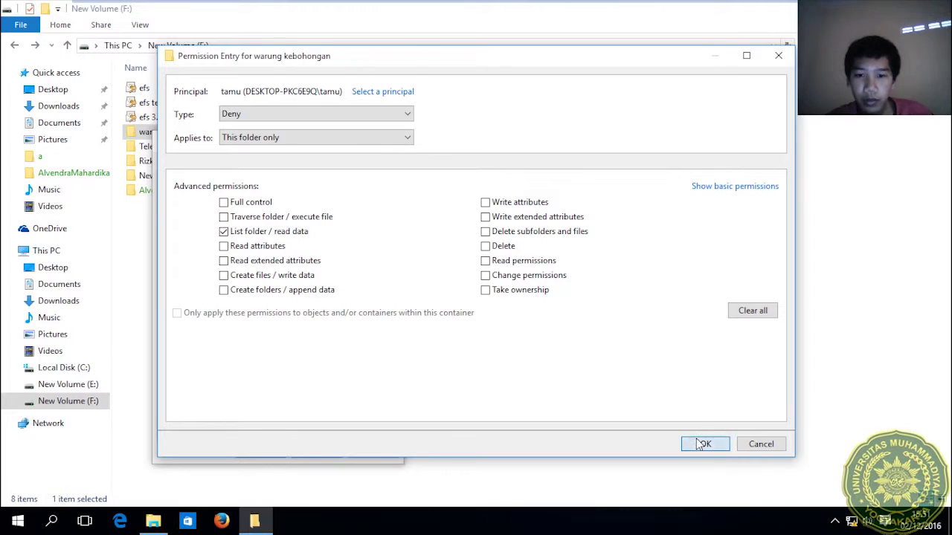
left_click(709, 419)
left_click(597, 418)
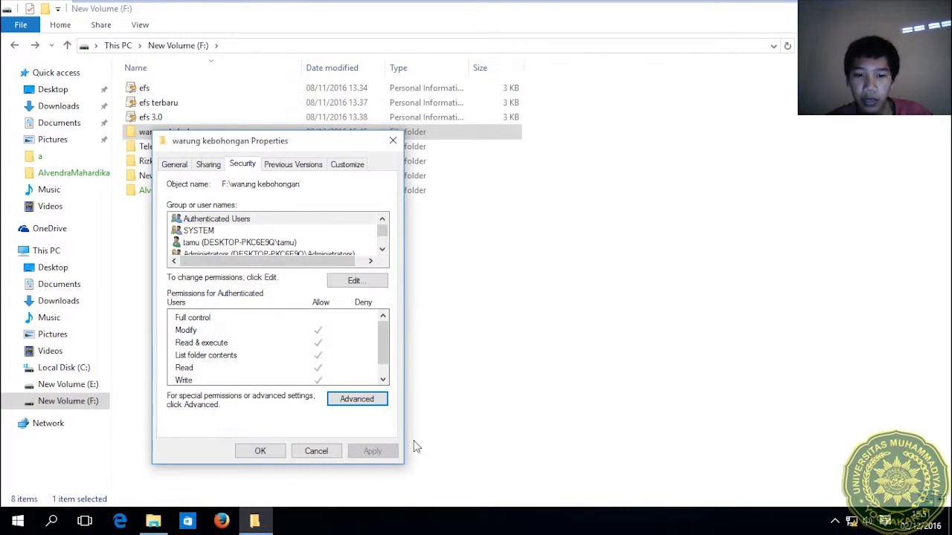
left_click(264, 451)
Switch users and sign in as tamu.
key("super")
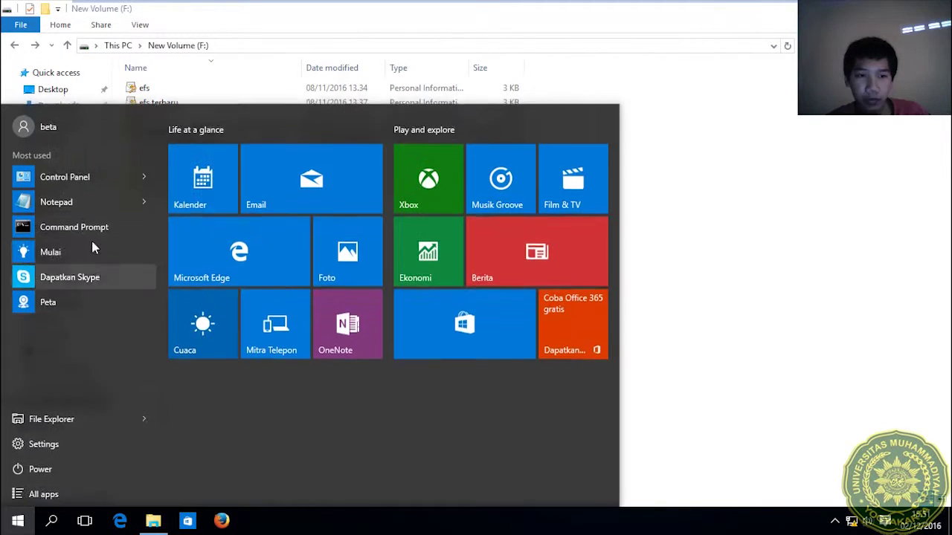
left_click(97, 126)
left_click(88, 232)
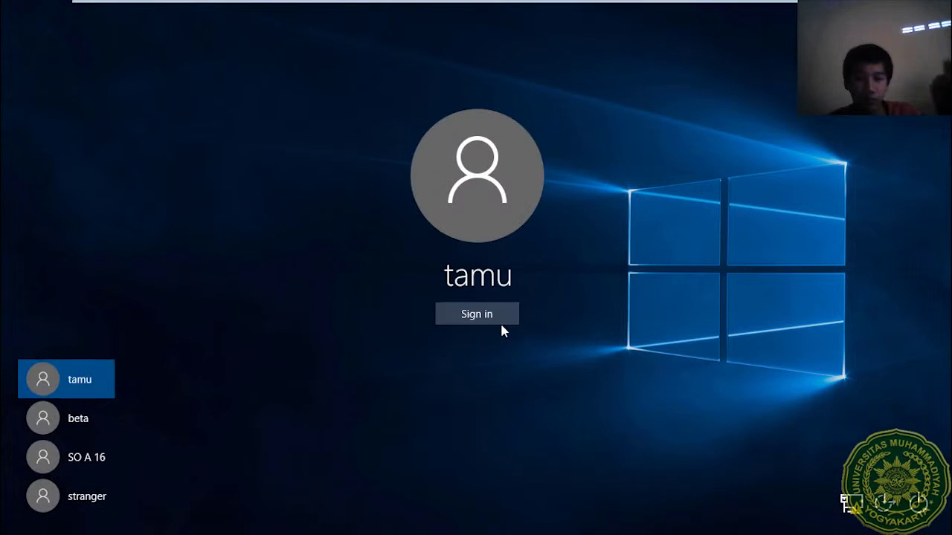
left_click(499, 322)
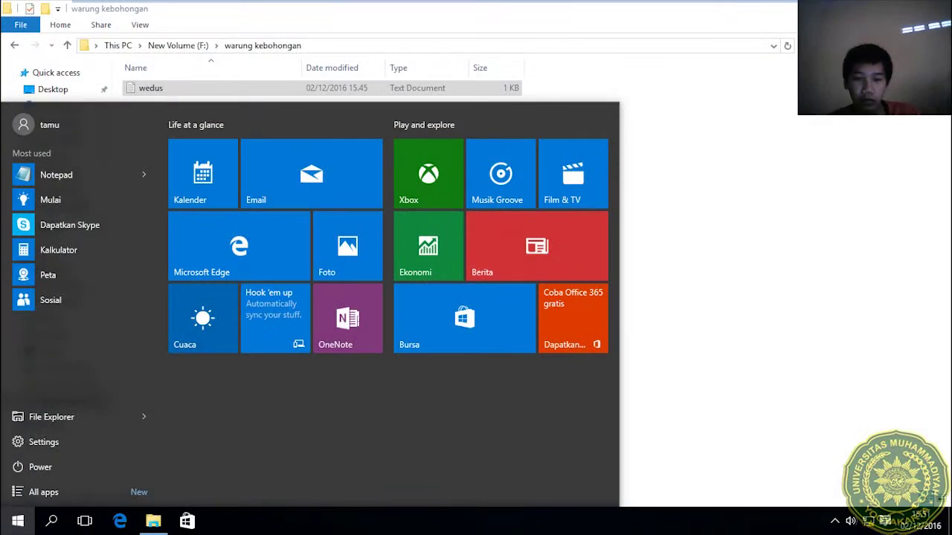
left_click(742, 202)
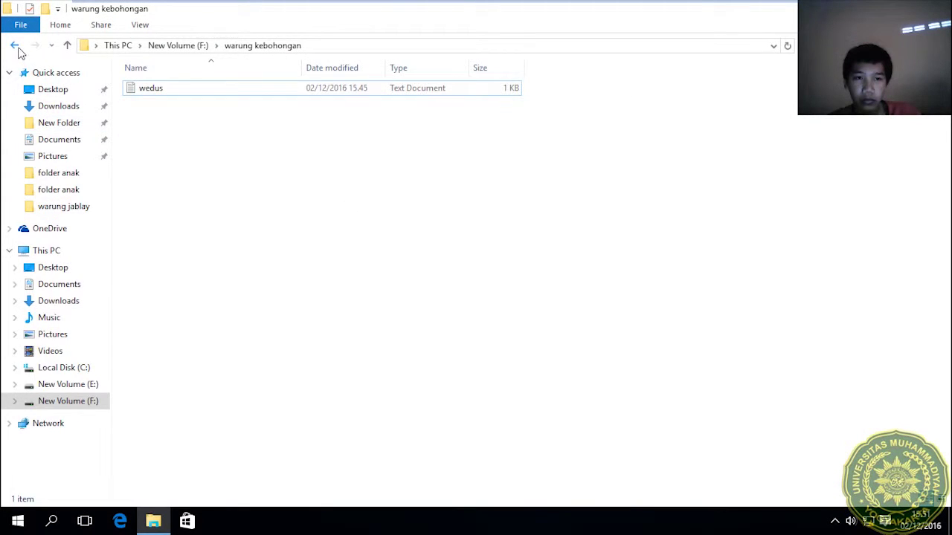
As tamu, try moving New Folder into warung kebohongan, cancel the refusal, and show account options.
left_click(16, 46)
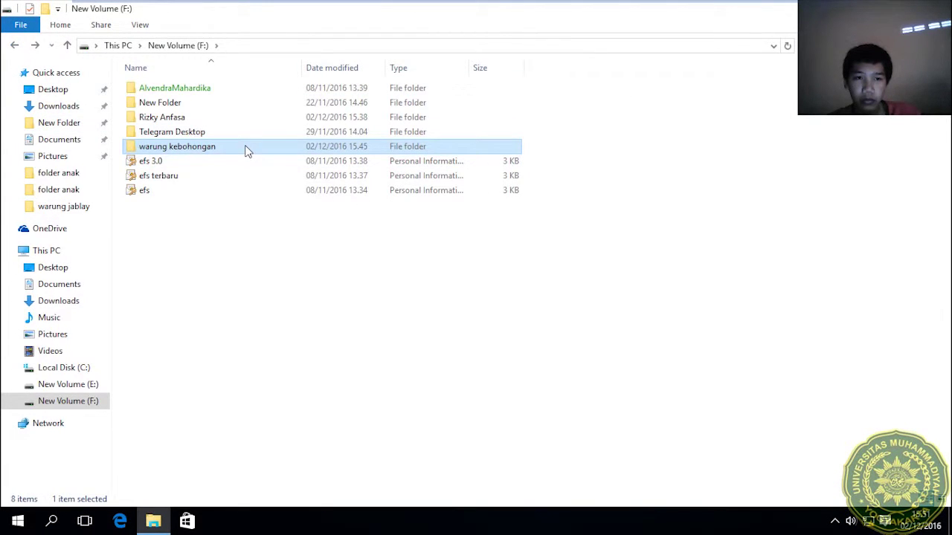
left_click(274, 103)
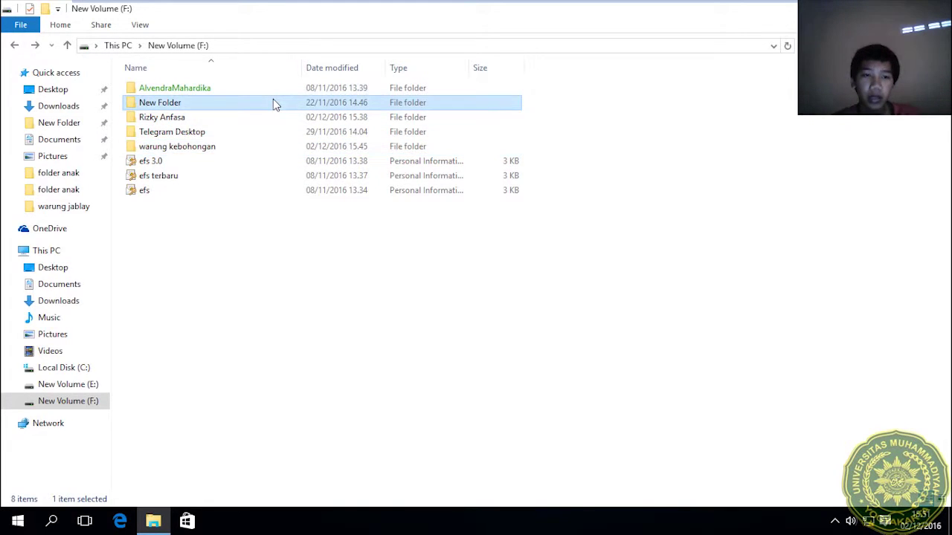
left_click_drag(273, 99, 312, 153)
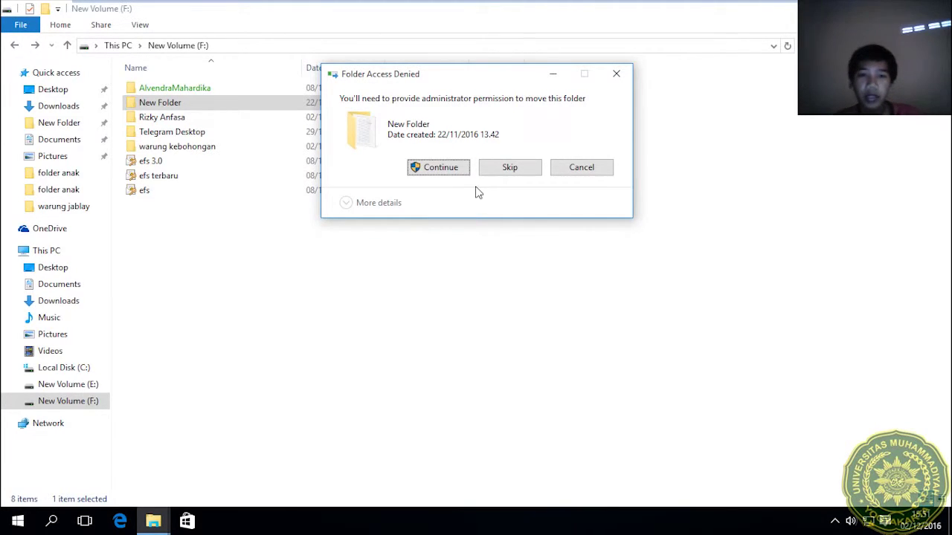
left_click(606, 167)
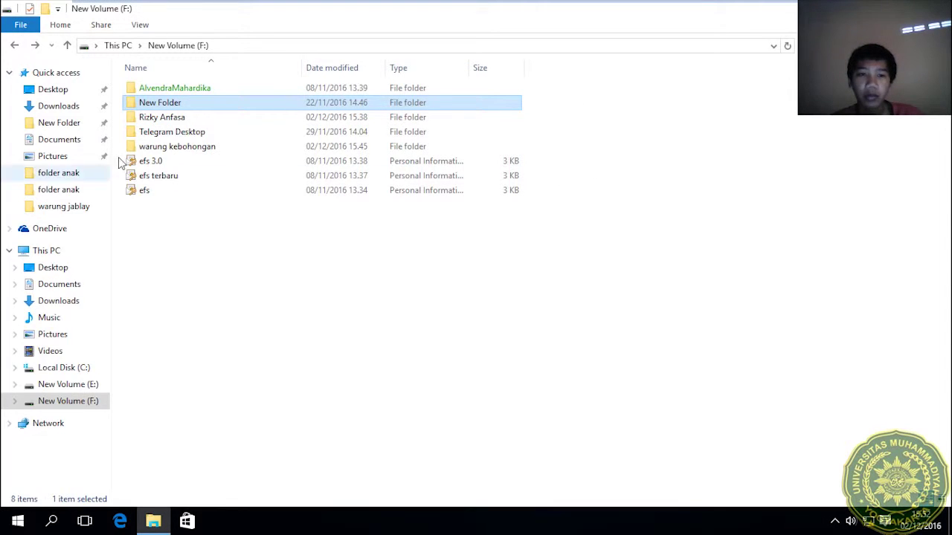
left_click(141, 148)
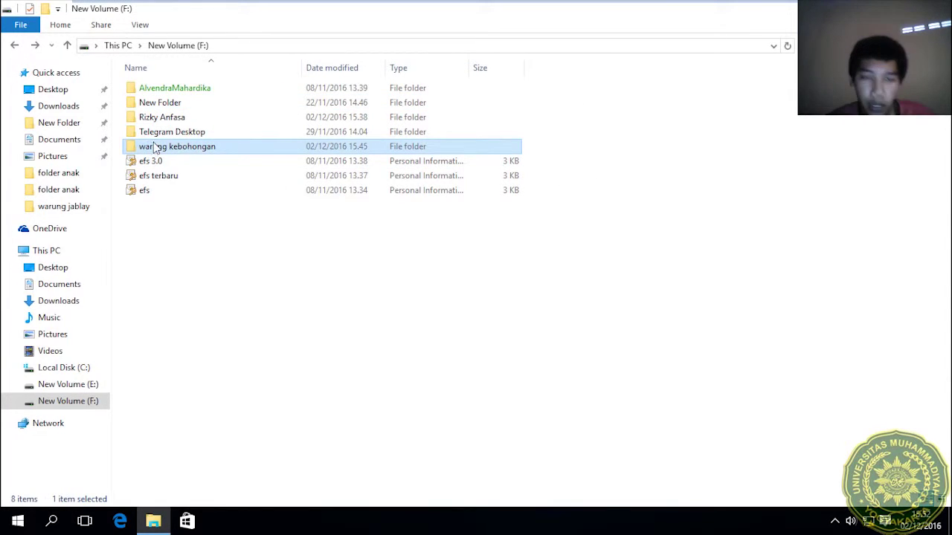
key("super")
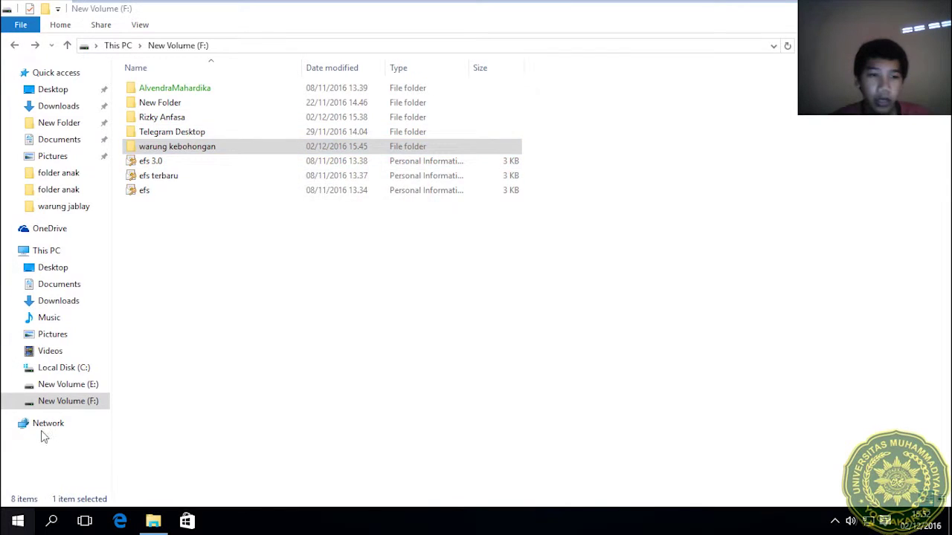
left_click(102, 119)
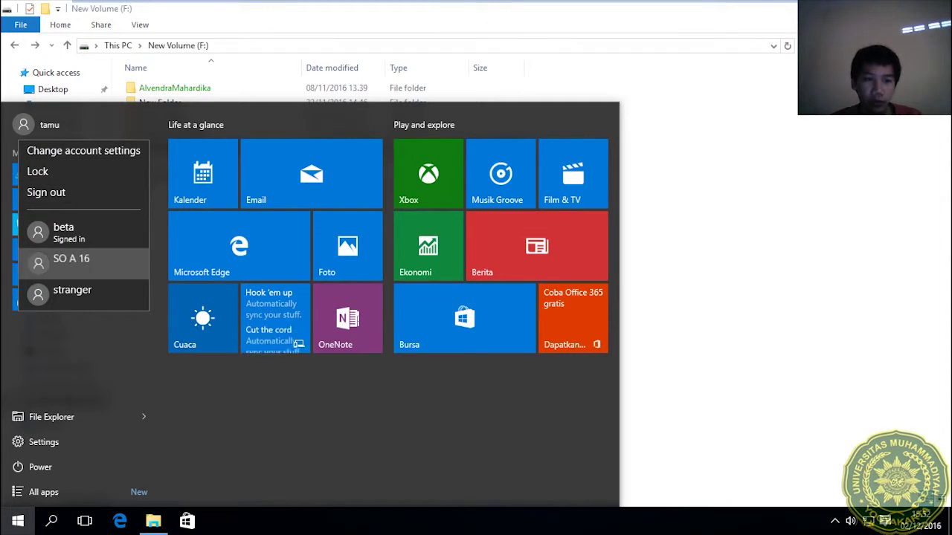
Switch back to the beta account and sign in with its password.
left_click(87, 258)
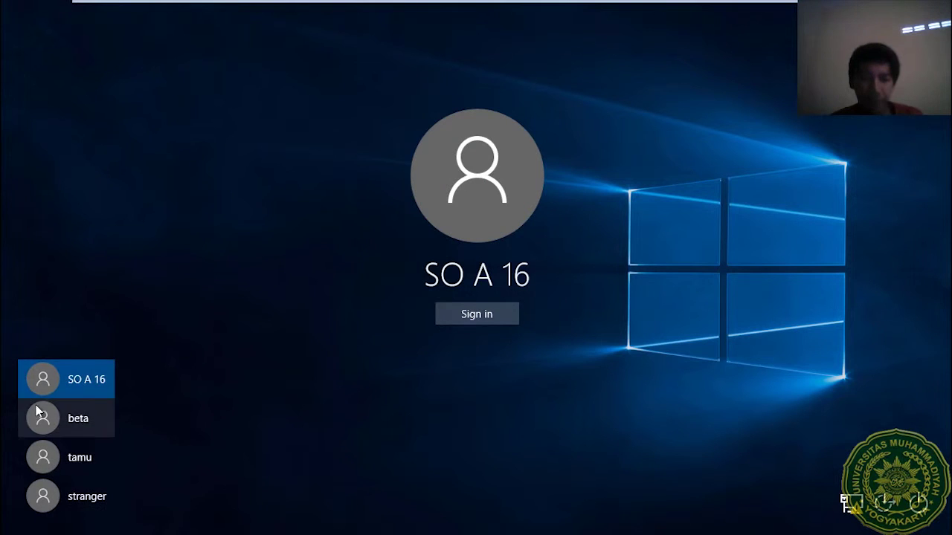
left_click(41, 426)
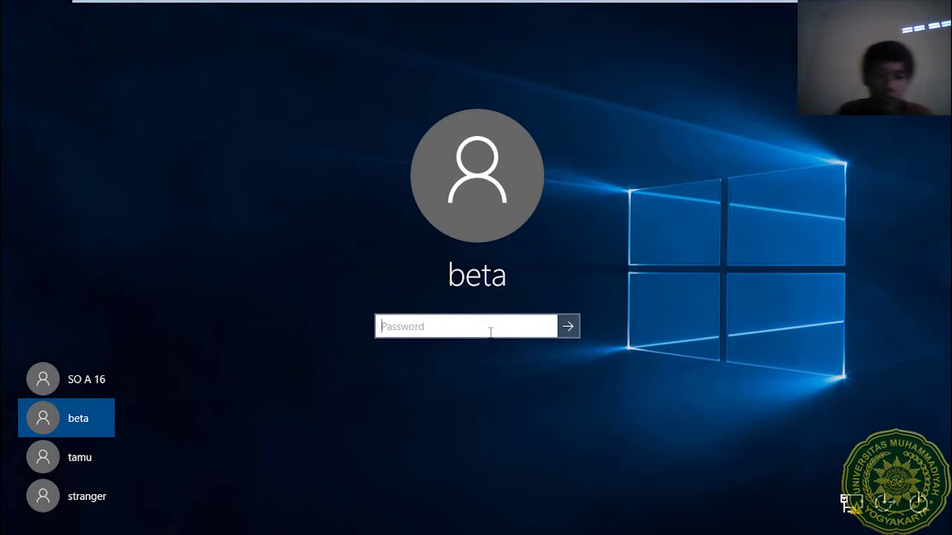
type("••••••")
key("Return")
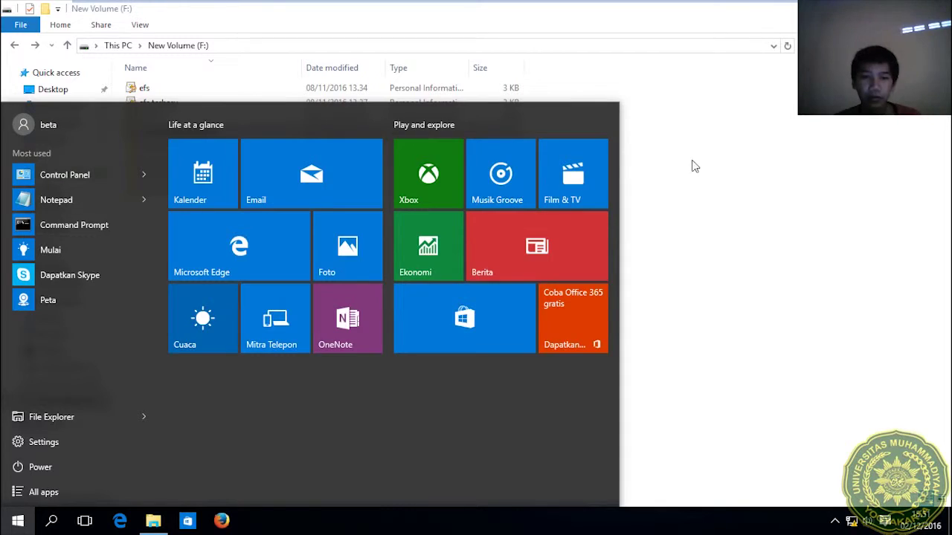
left_click(691, 164)
Open warung kebohongan's advanced security settings and edit the tamu Deny entry.
left_click(162, 132)
right_click(163, 132)
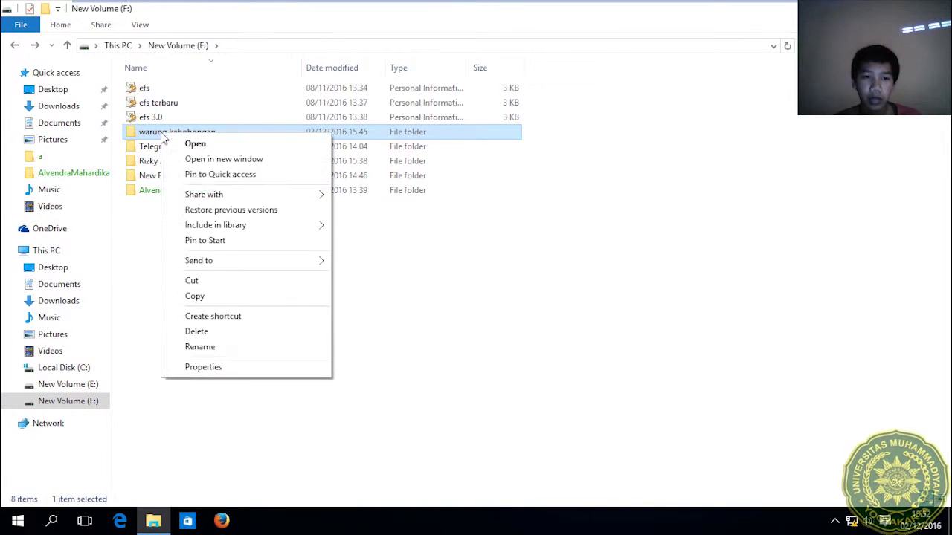
left_click(213, 367)
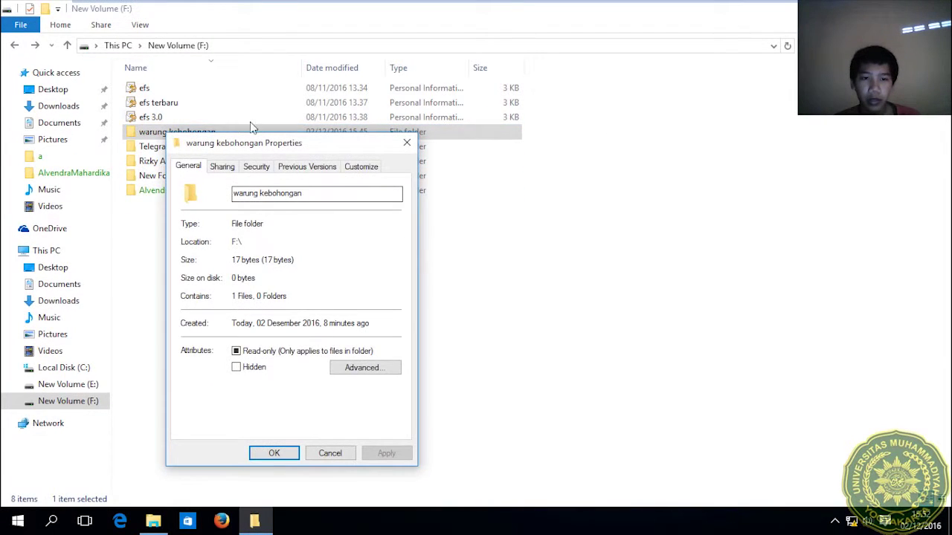
left_click(256, 169)
left_click(369, 401)
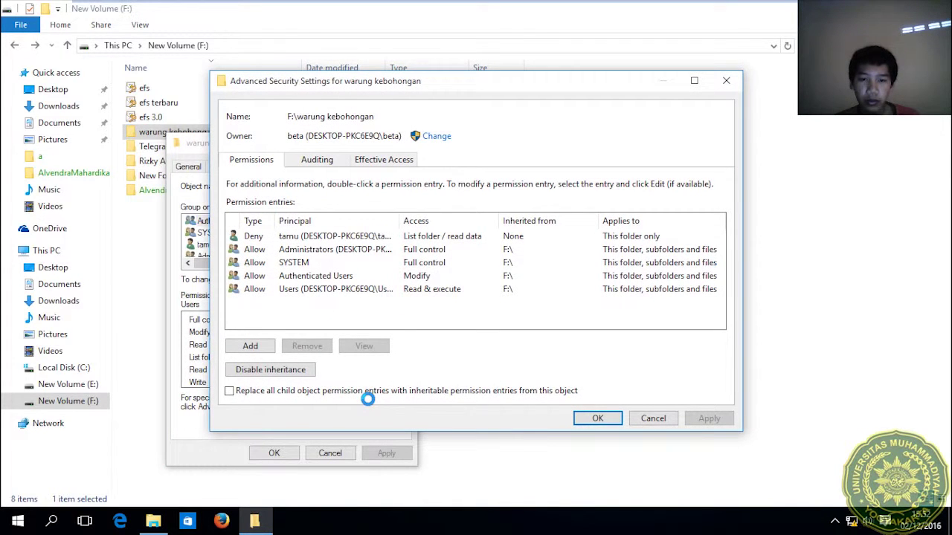
left_click(305, 237)
left_click(376, 350)
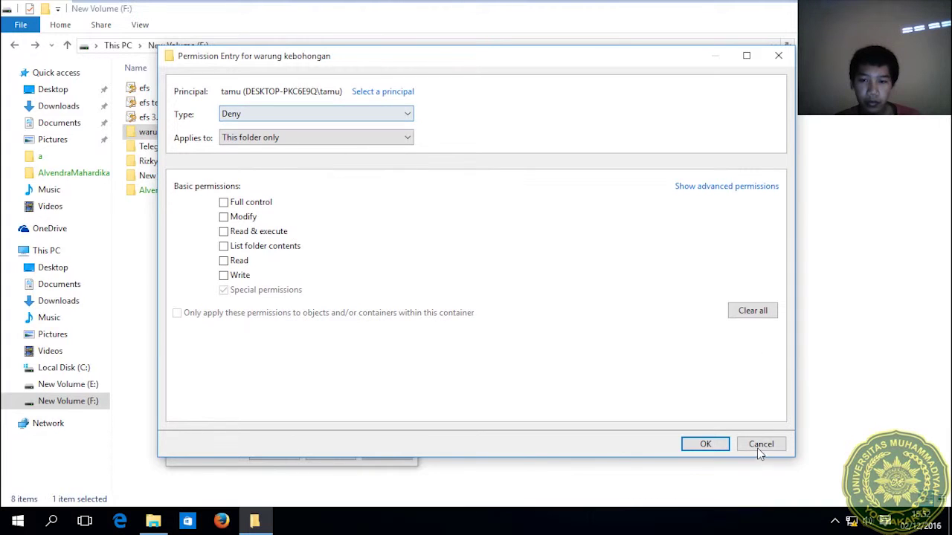
Keep the entry denying List folder / read data for this folder only, and save.
left_click(714, 187)
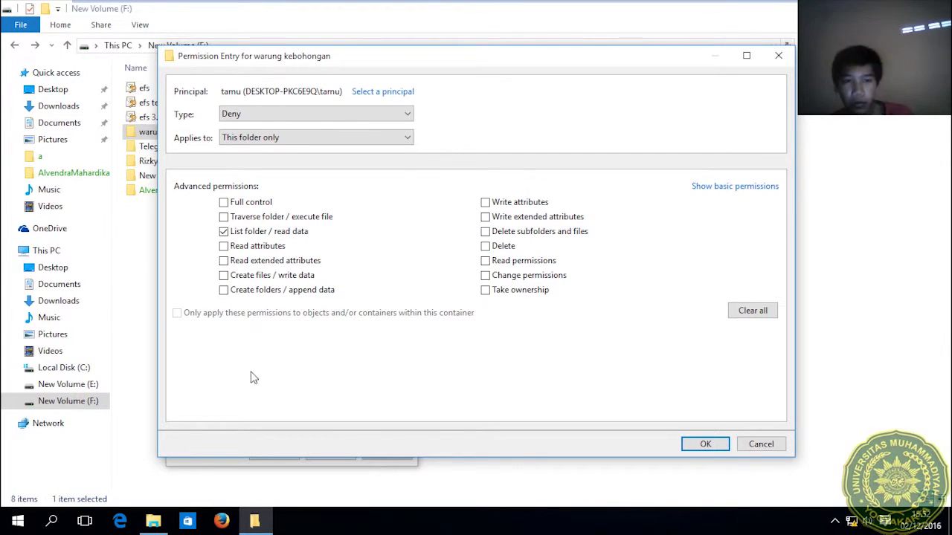
left_click(320, 137)
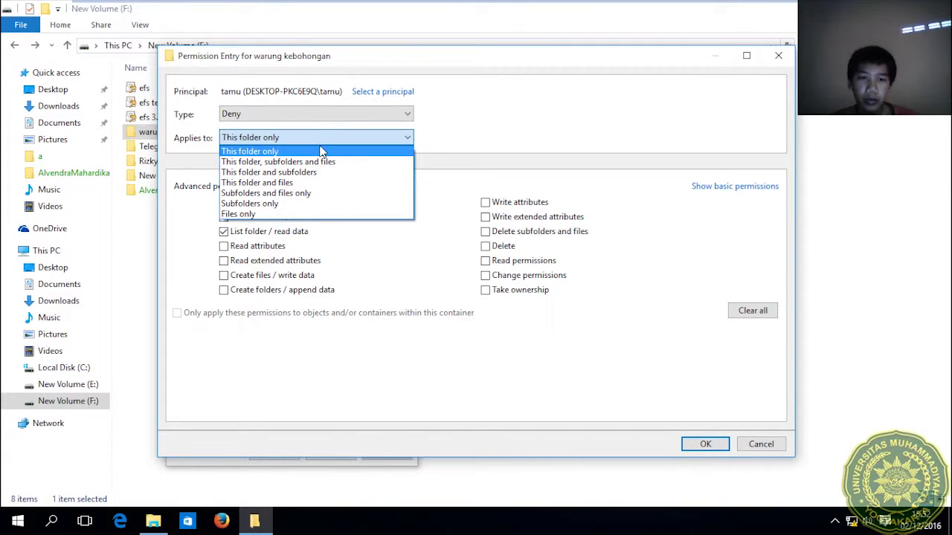
left_click(328, 151)
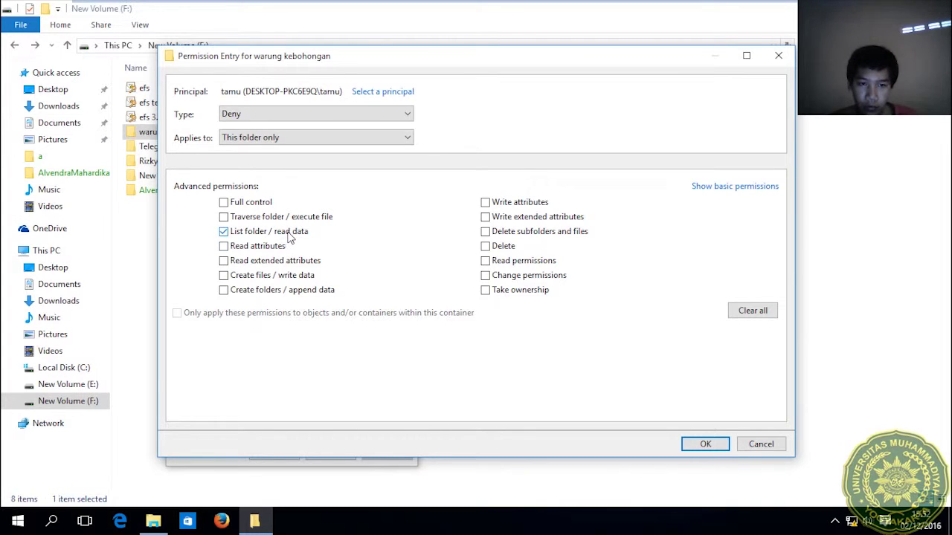
left_click(290, 236)
left_click(290, 237)
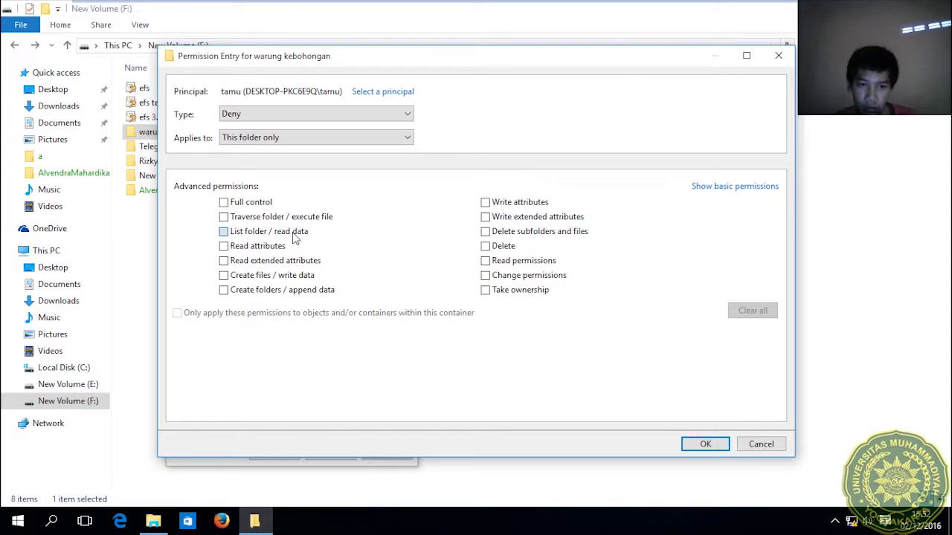
left_click(295, 236)
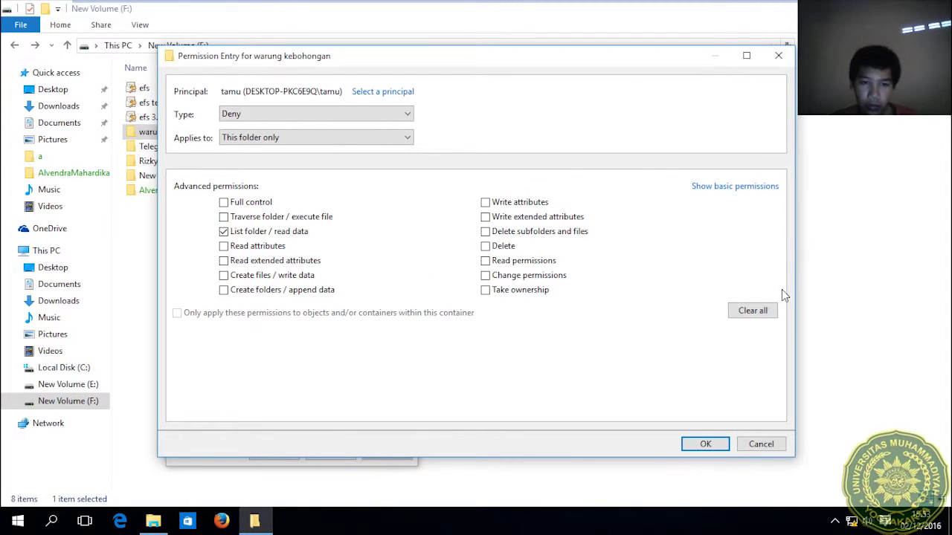
left_click(705, 444)
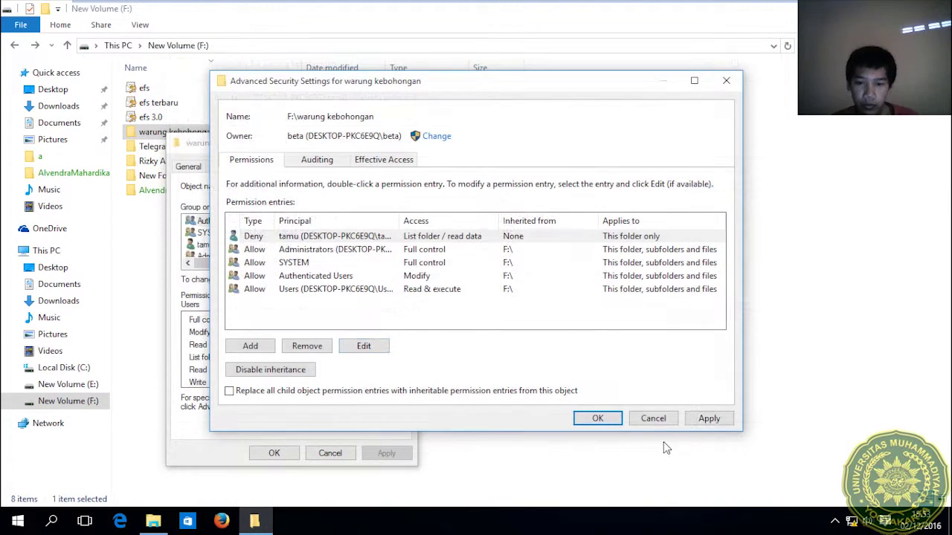
left_click(708, 418)
left_click(618, 418)
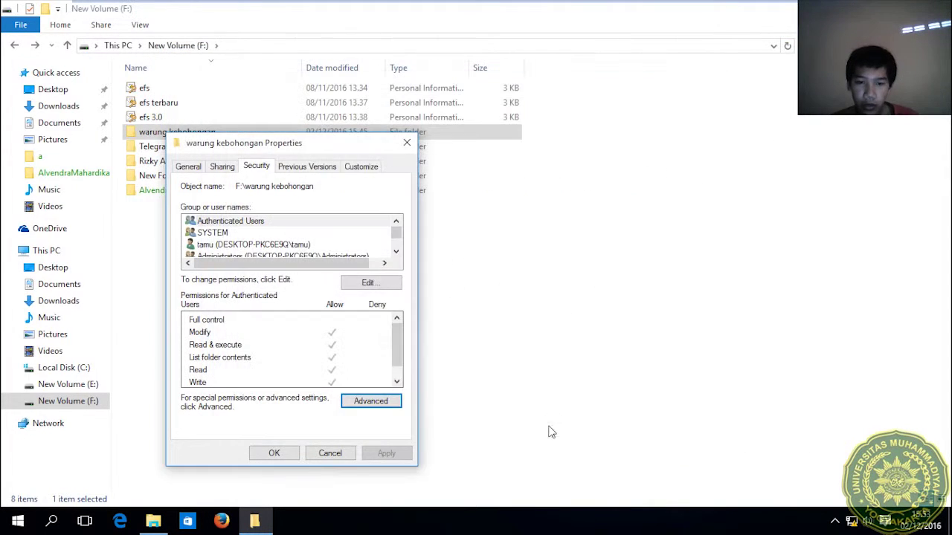
left_click(293, 453)
Switch users and sign in as tamu.
key("super")
left_click(44, 123)
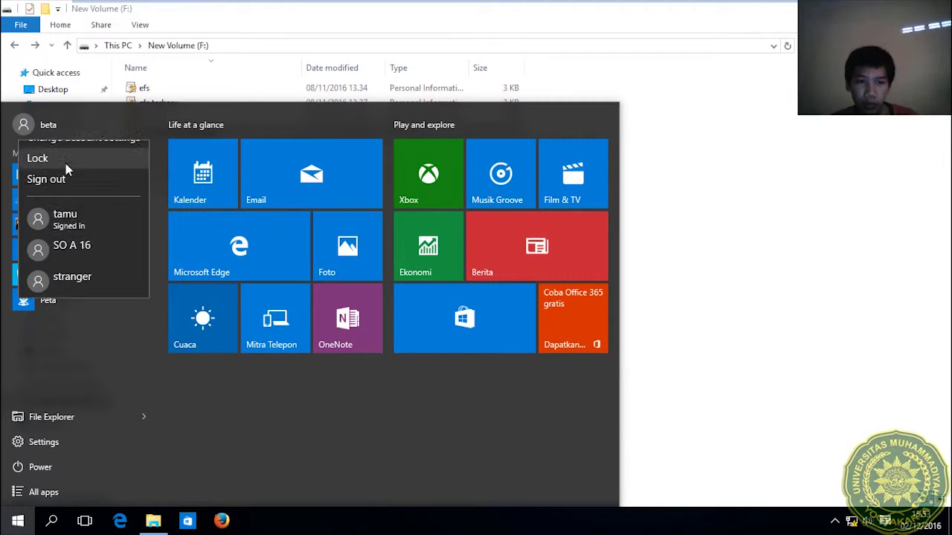
left_click(66, 237)
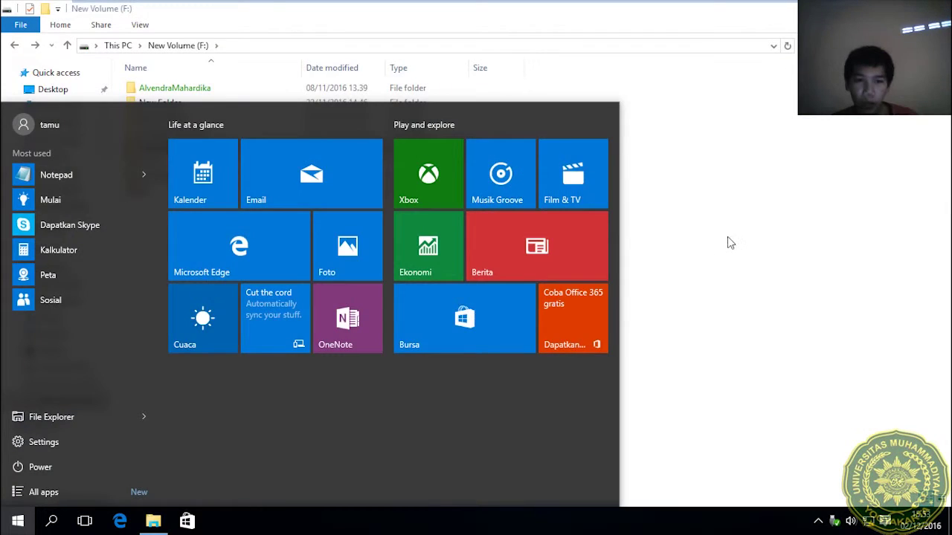
left_click(727, 236)
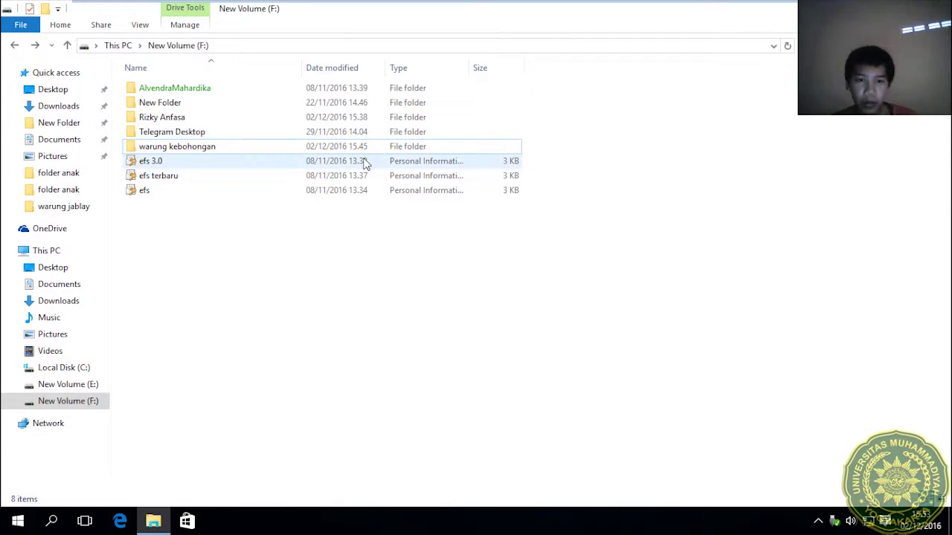
Try opening warung kebohongan as tamu, dismiss the permission refusal, and show account options.
double_click(367, 146)
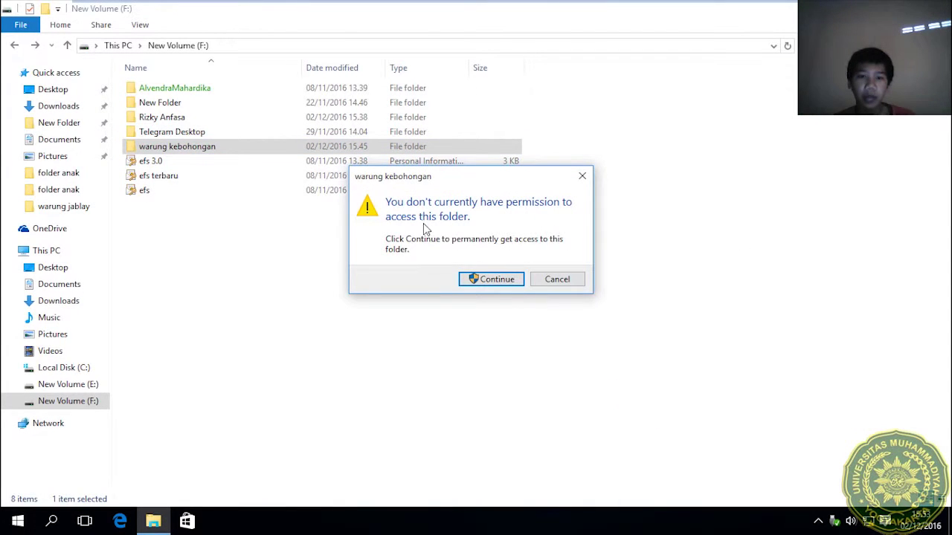
left_click(555, 280)
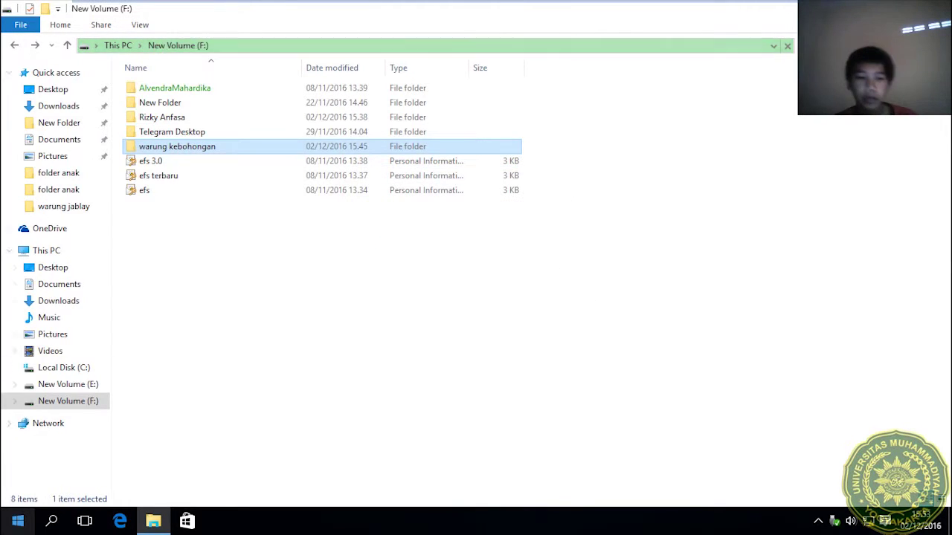
key("super")
left_click(133, 124)
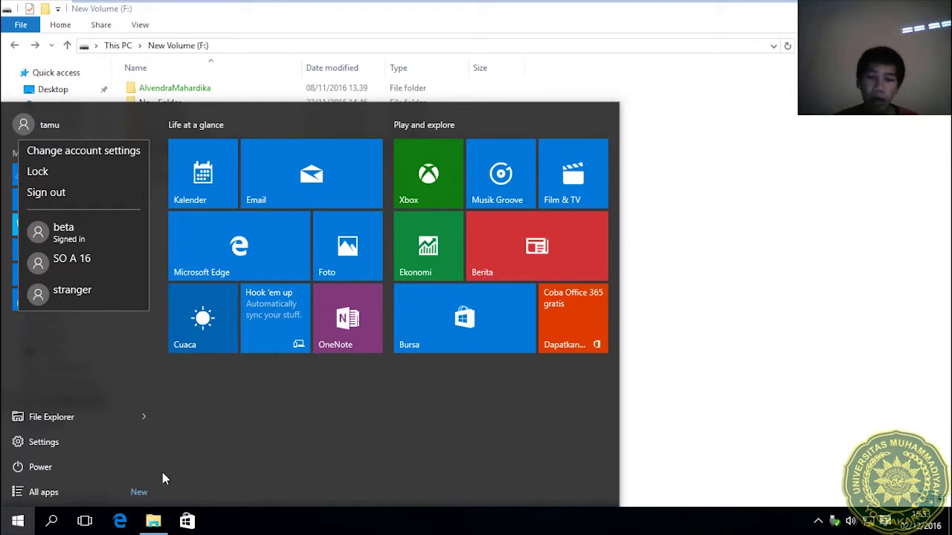
Switch back to the beta account and sign in with its password.
left_click(90, 221)
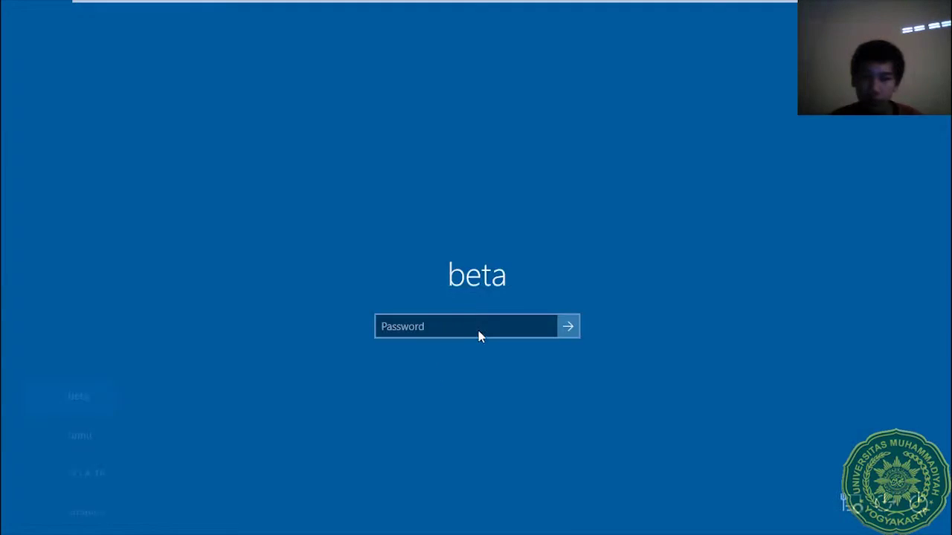
type("•••••")
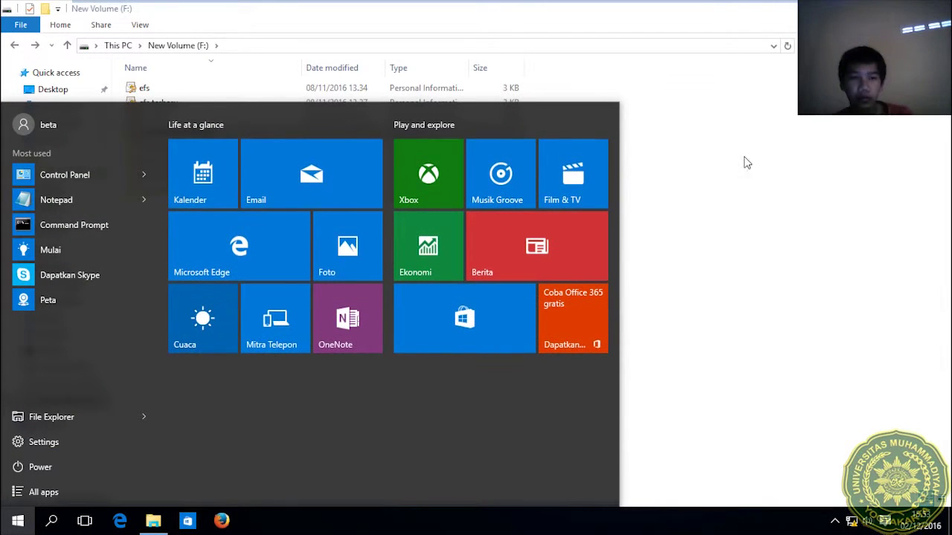
left_click(716, 151)
Open warung kebohongan's advanced security settings and edit the tamu Deny entry.
left_click(308, 134)
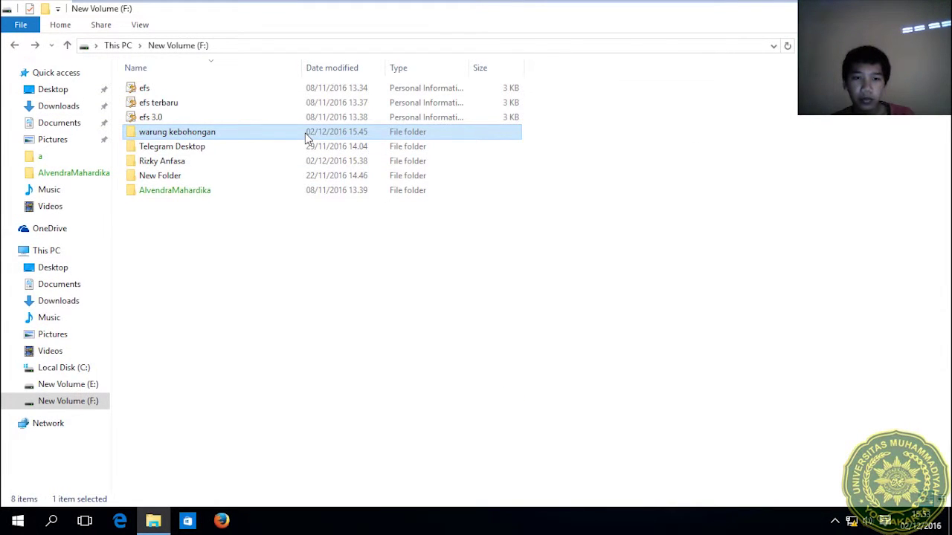
right_click(306, 134)
left_click(369, 368)
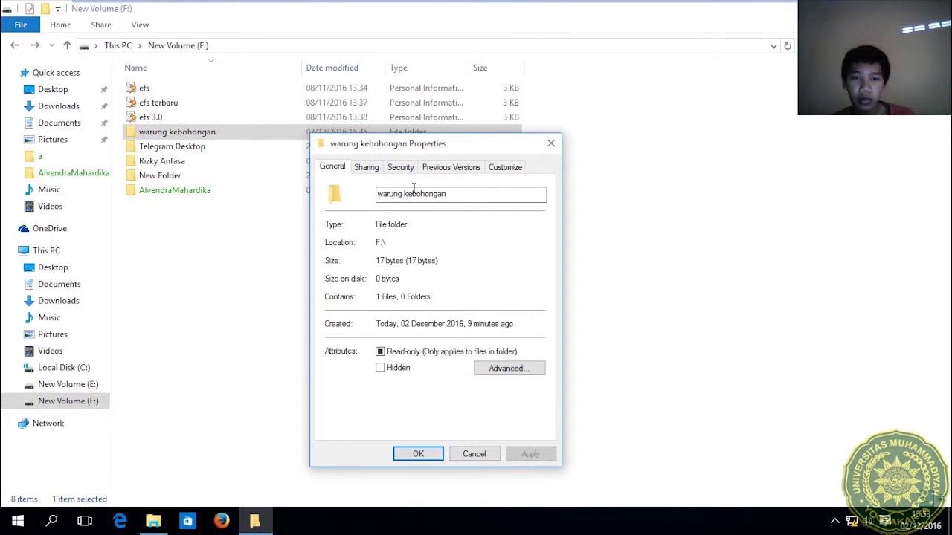
left_click(401, 168)
left_click(509, 401)
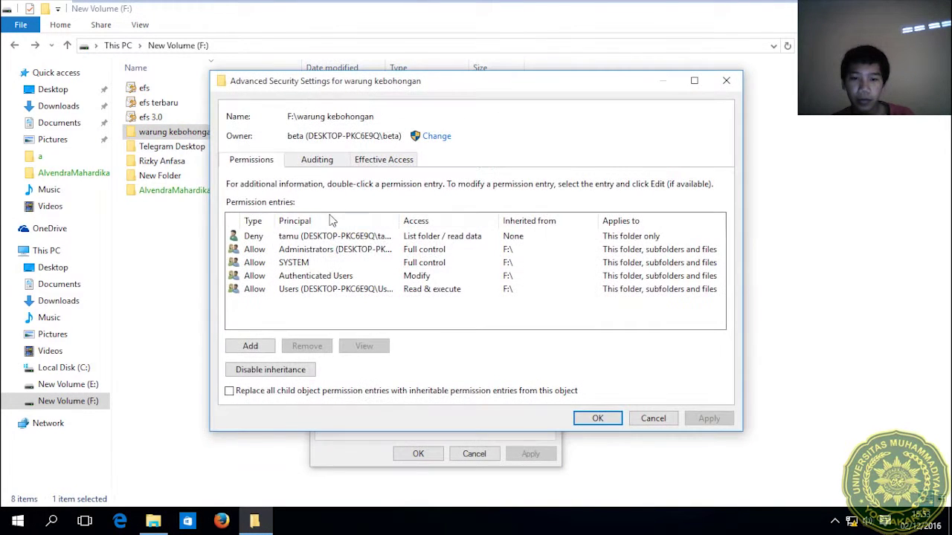
left_click(331, 238)
left_click(364, 347)
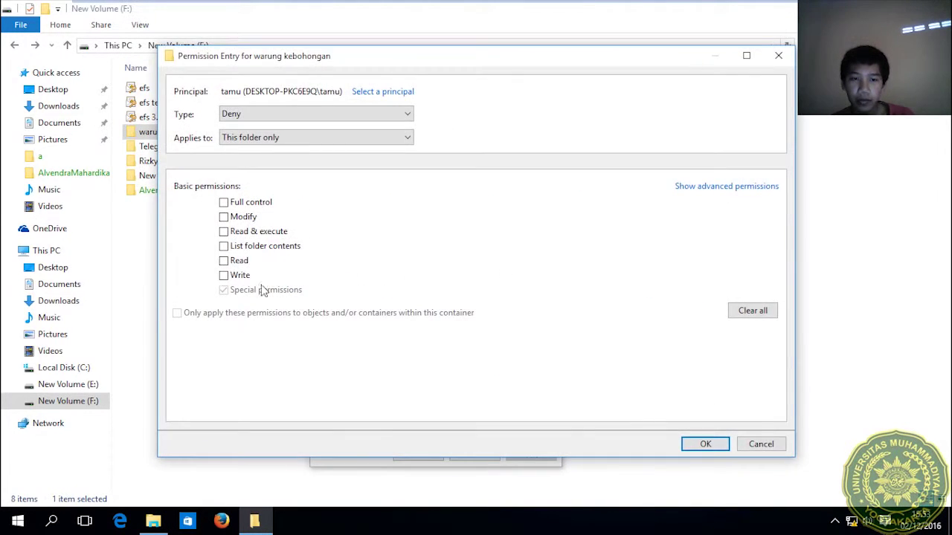
Change the entry to deny Read attributes instead of List folder, for this folder and files.
left_click(722, 186)
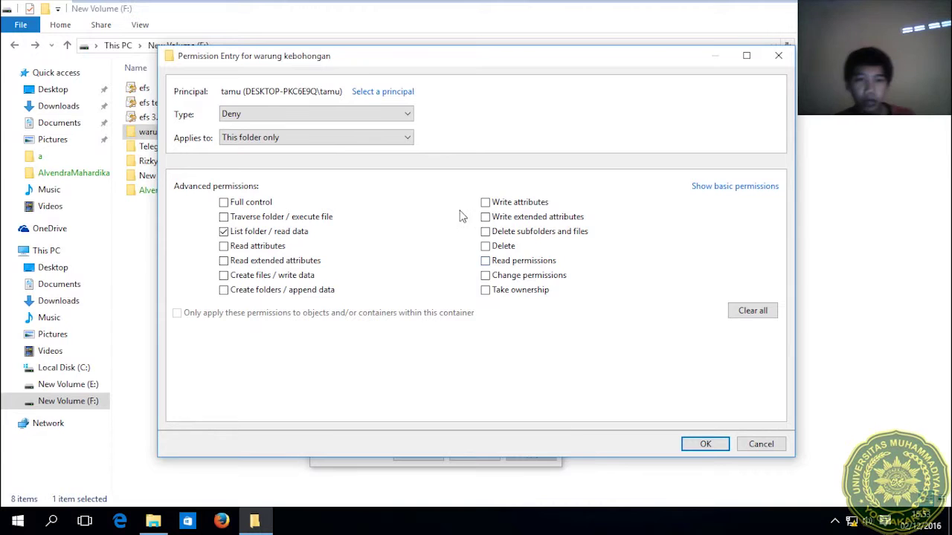
left_click(400, 136)
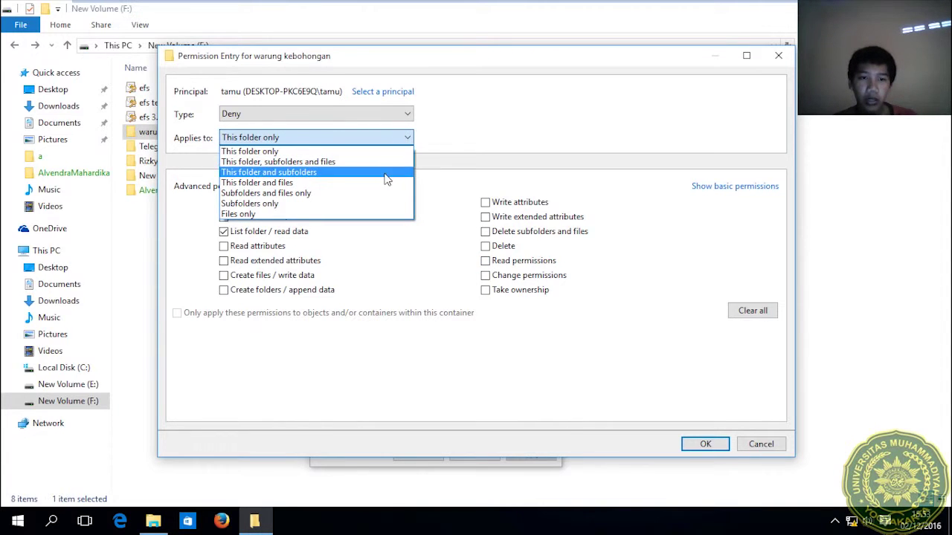
left_click(385, 183)
left_click(304, 235)
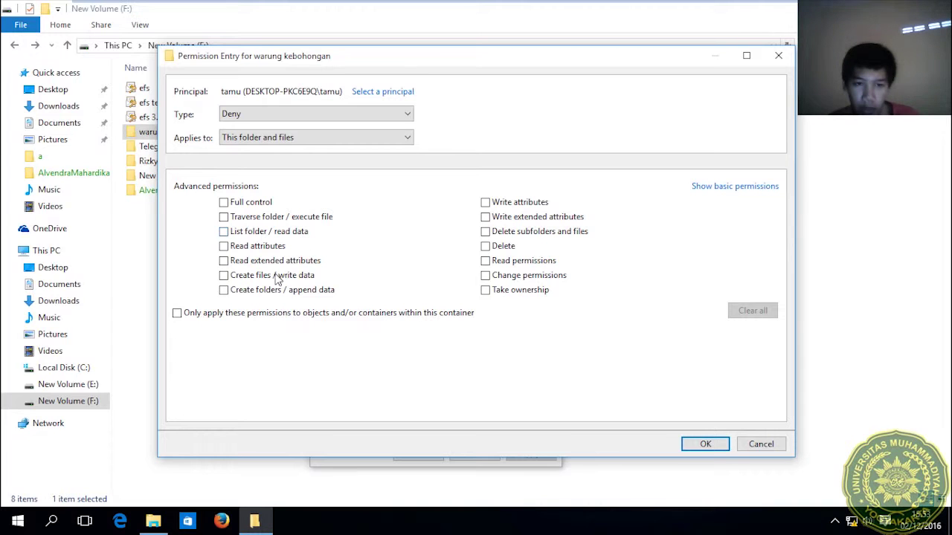
left_click(267, 247)
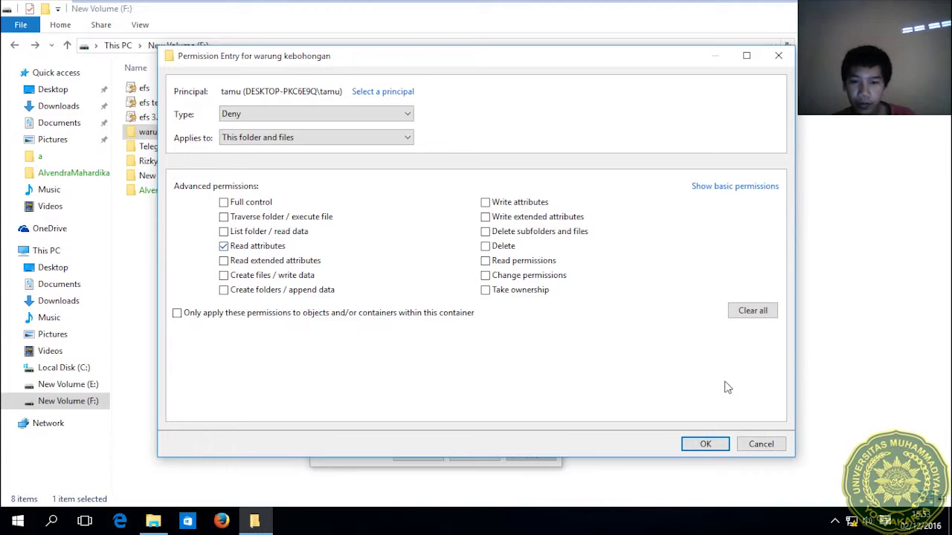
left_click(705, 445)
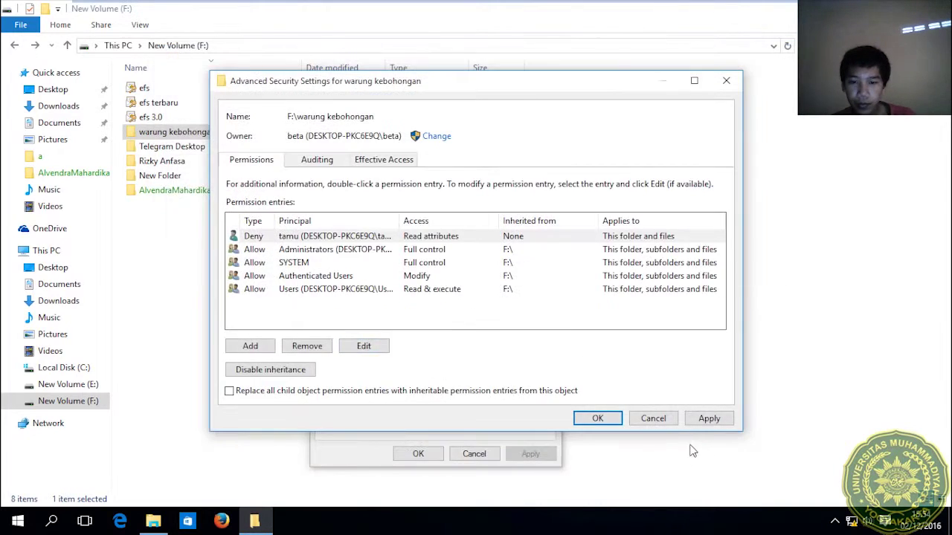
left_click(705, 417)
left_click(585, 420)
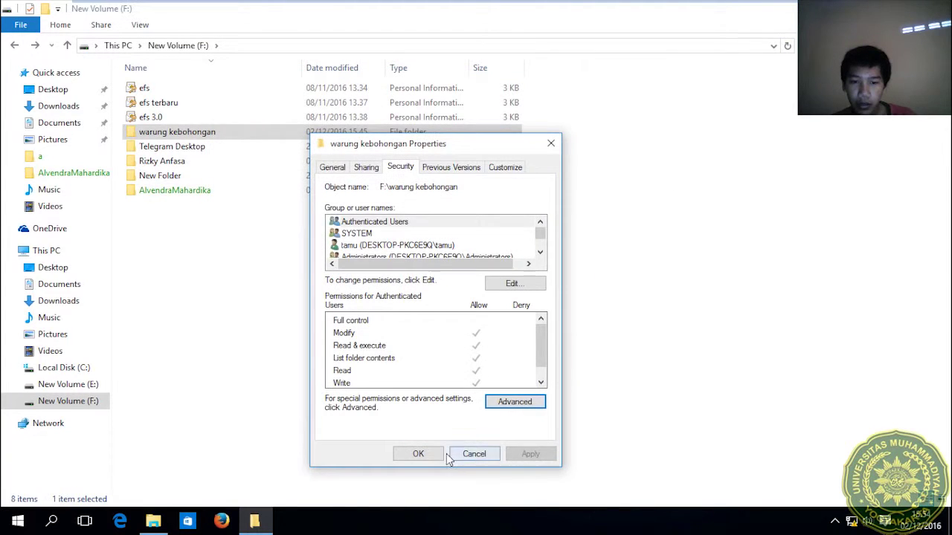
Close the folder properties and sign in as tamu.
left_click(473, 453)
left_click(17, 520)
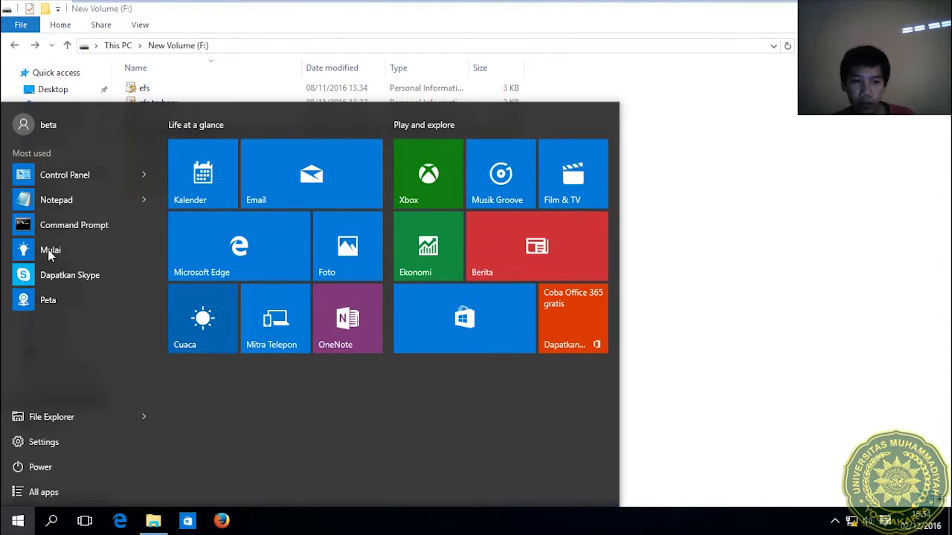
left_click(92, 127)
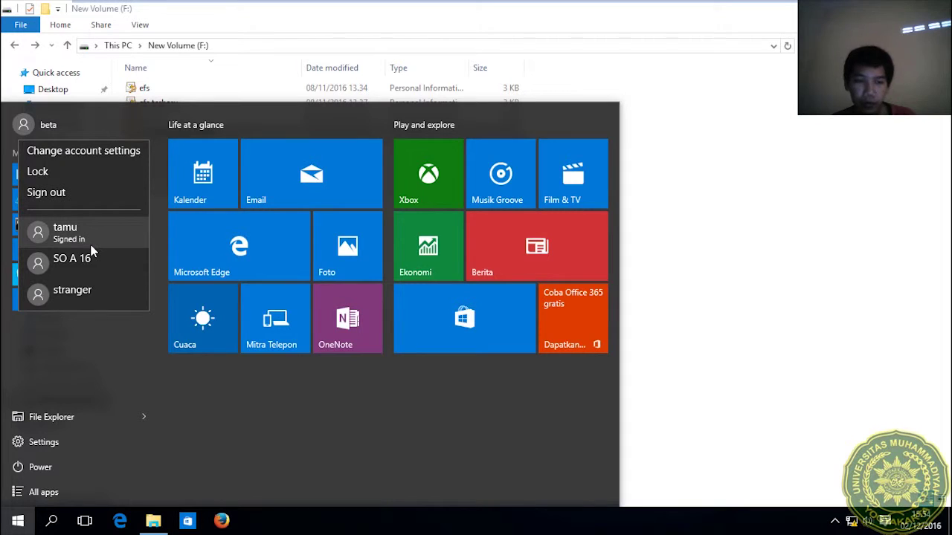
left_click(92, 248)
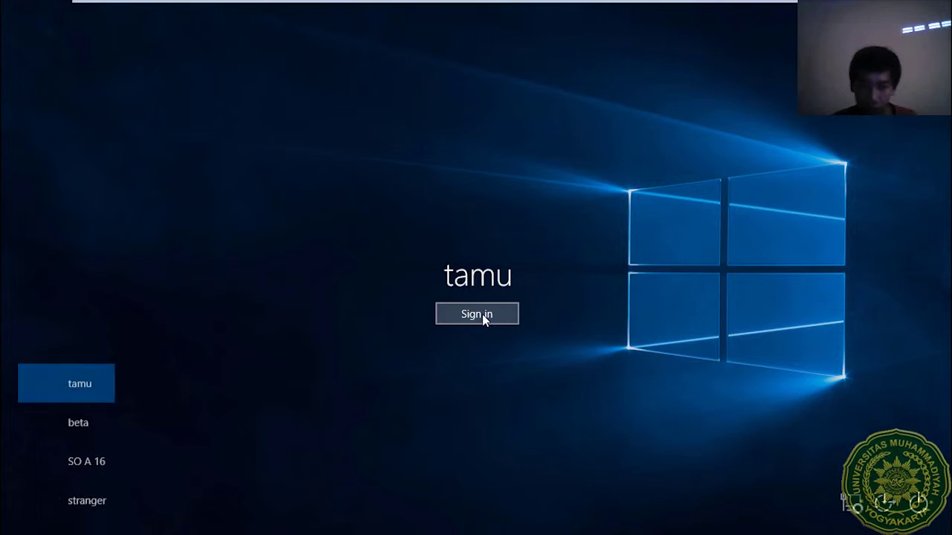
left_click(484, 314)
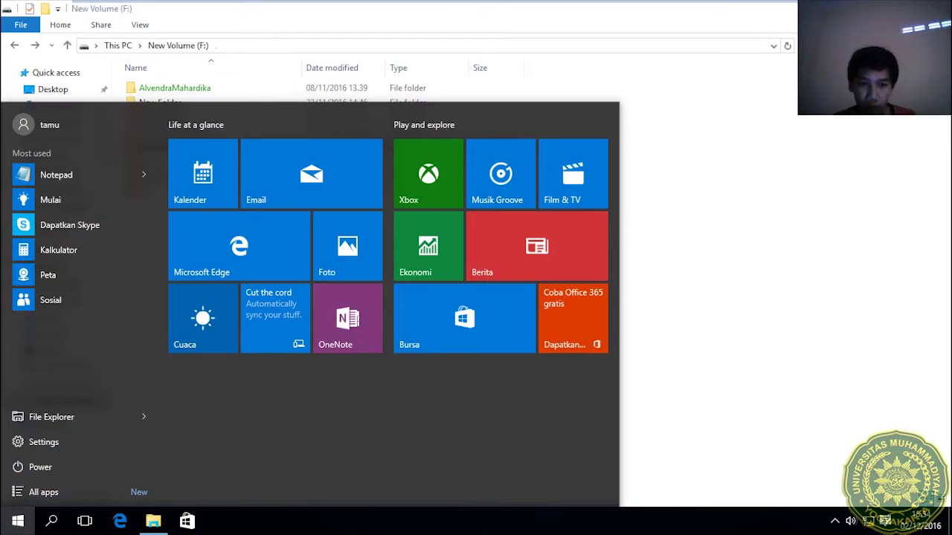
Open warung kebohongan and view the wedus note in Notepad.
left_click(726, 171)
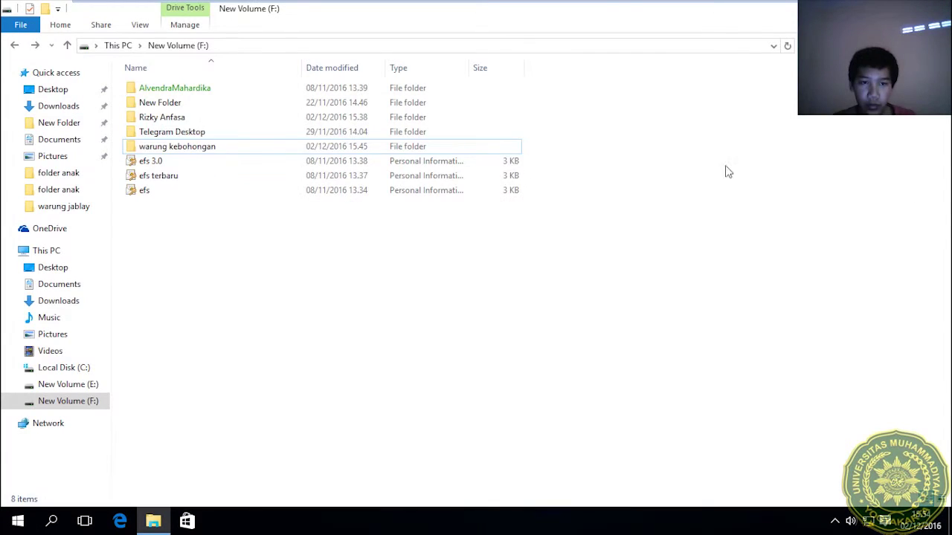
left_click(191, 151)
double_click(191, 151)
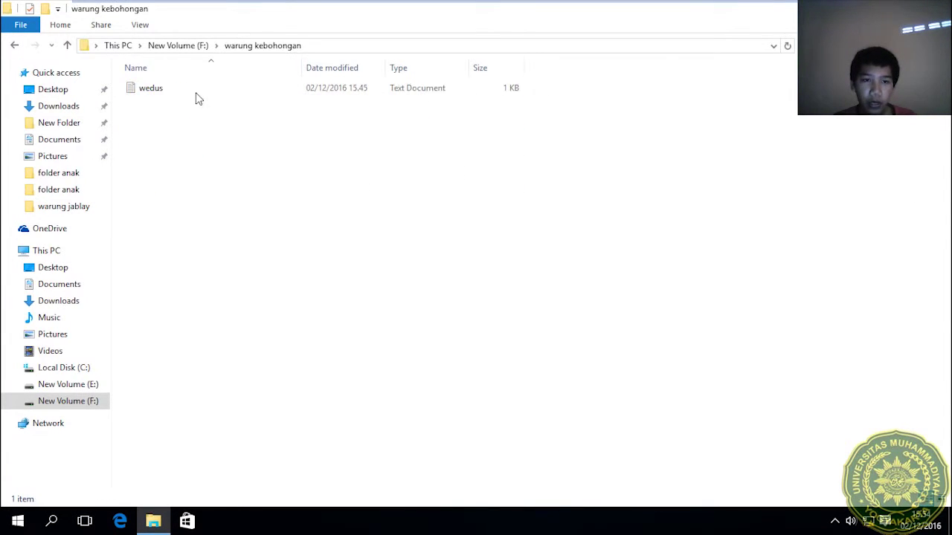
double_click(197, 84)
left_click(550, 47)
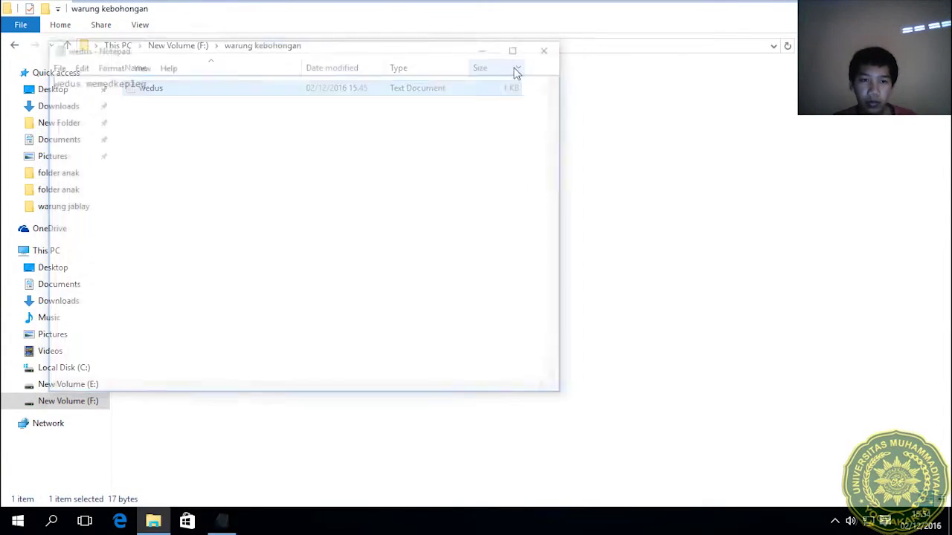
Make wedus read-only, reopen it to check, and return to New Volume (F:).
right_click(461, 95)
left_click(564, 295)
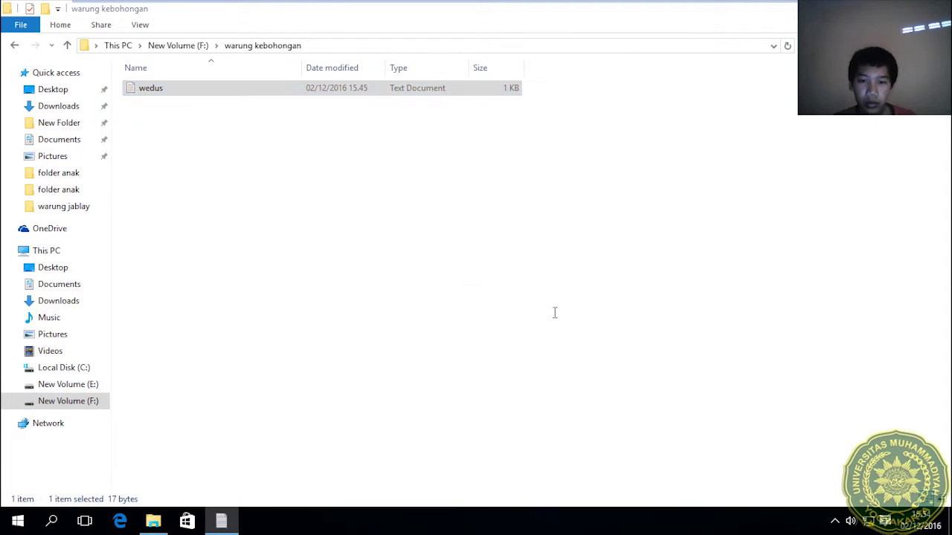
left_click(536, 358)
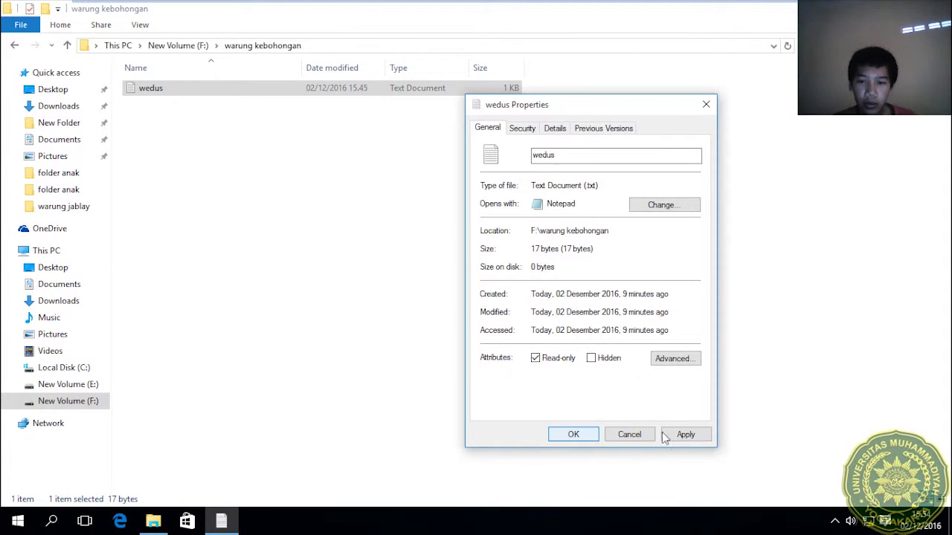
left_click(685, 434)
left_click(574, 435)
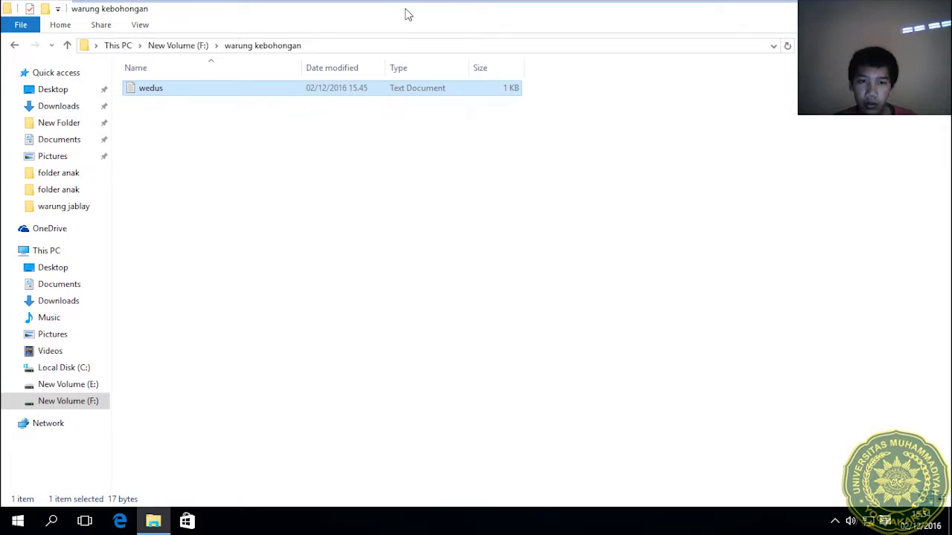
double_click(402, 93)
left_click(550, 47)
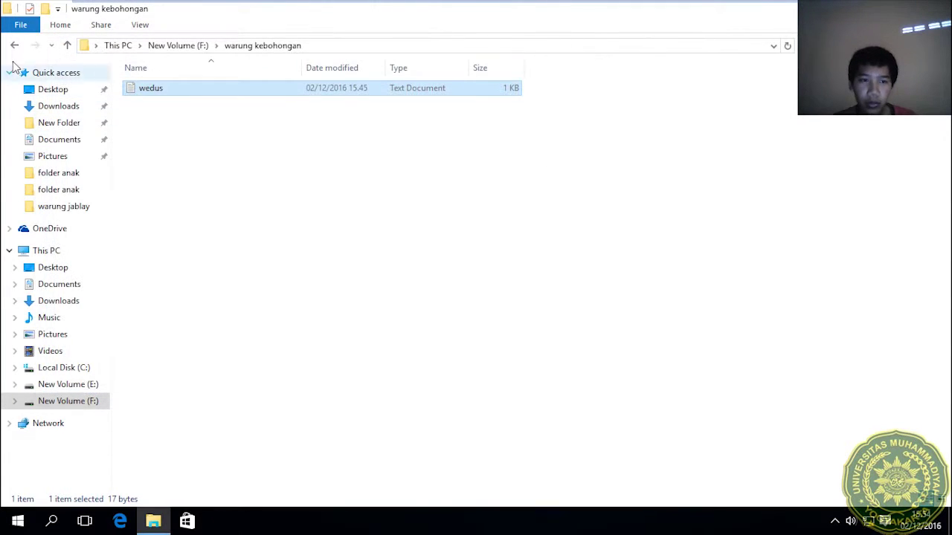
left_click(15, 46)
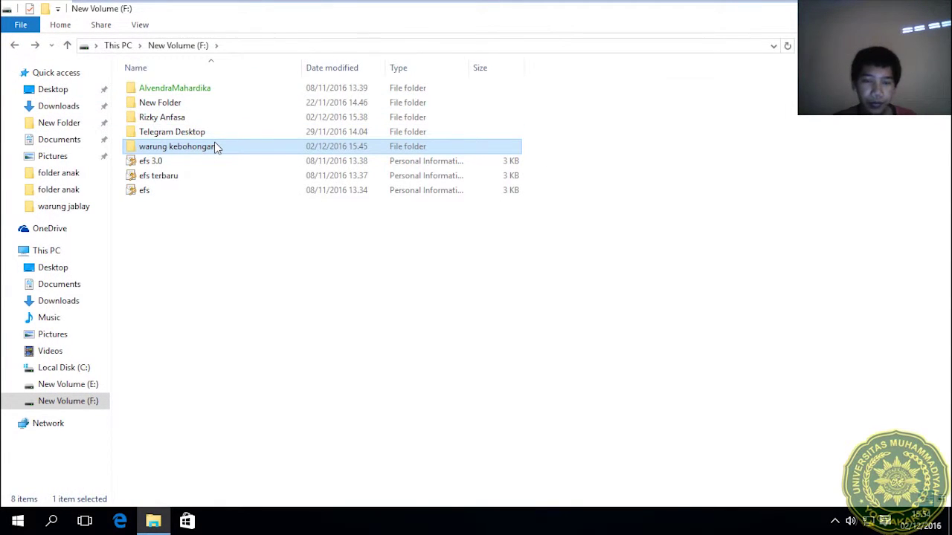
Make warung kebohongan read-only, applied to all its subfolders and files.
right_click(215, 145)
left_click(258, 377)
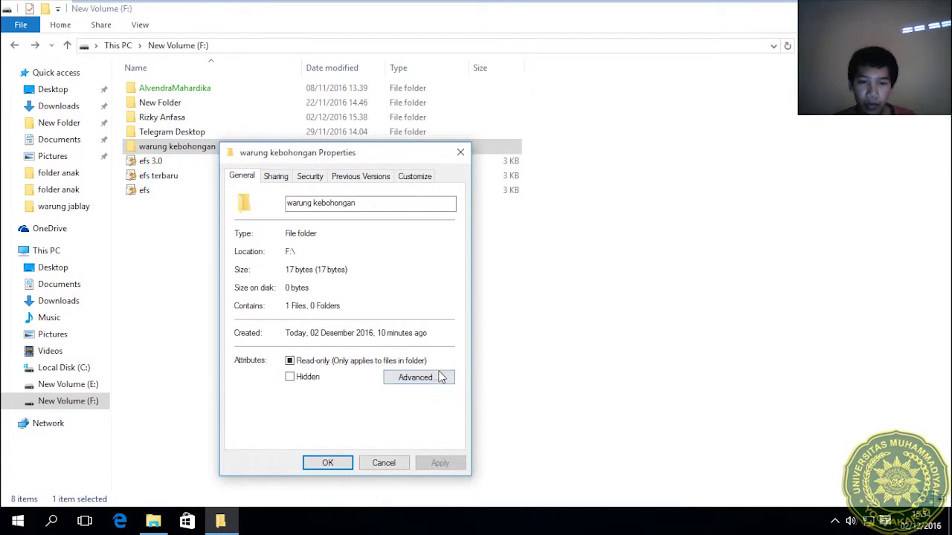
left_click(324, 363)
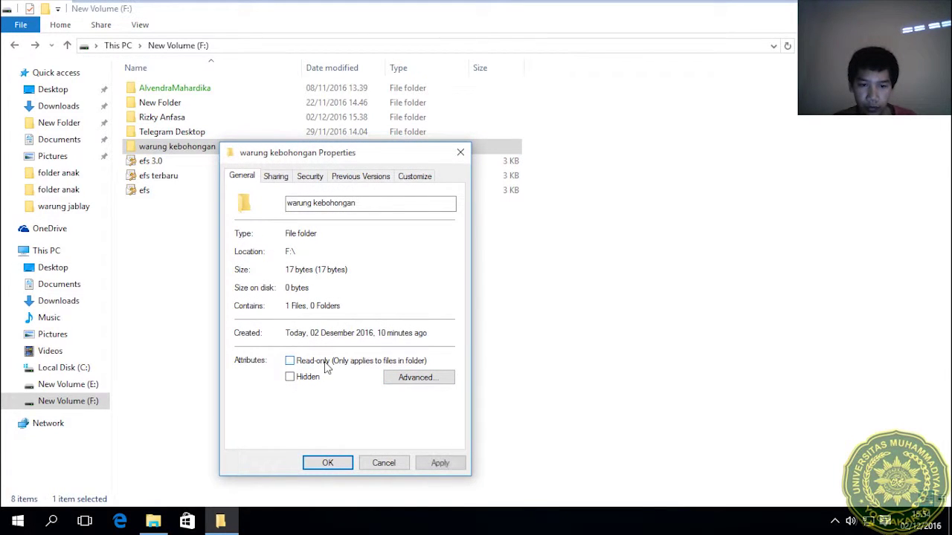
left_click(321, 463)
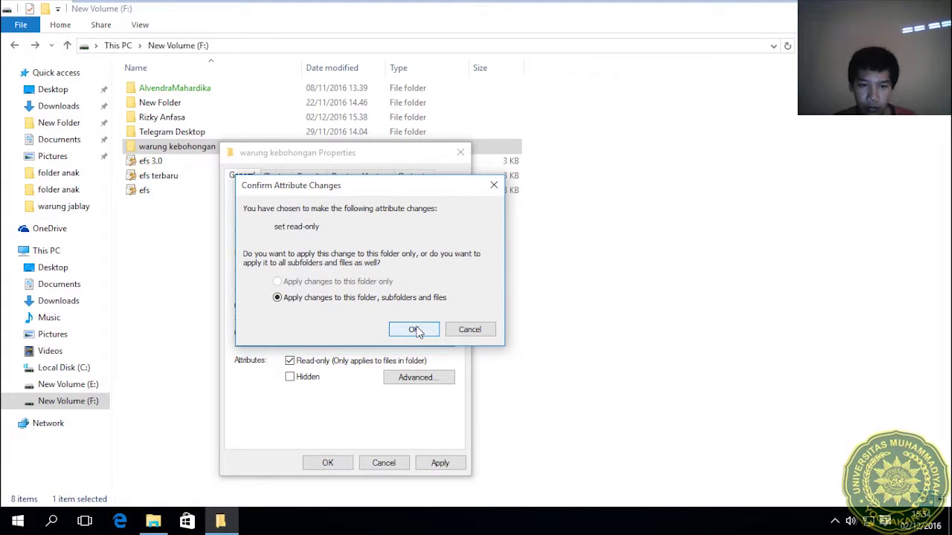
left_click(414, 329)
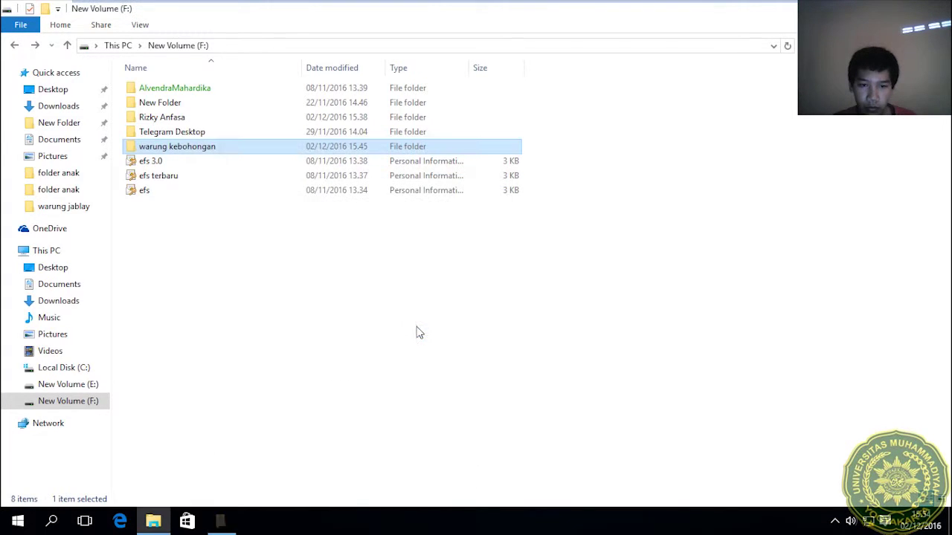
Open wedus inside warung kebohongan, then change its file attributes in Properties.
double_click(227, 147)
double_click(225, 88)
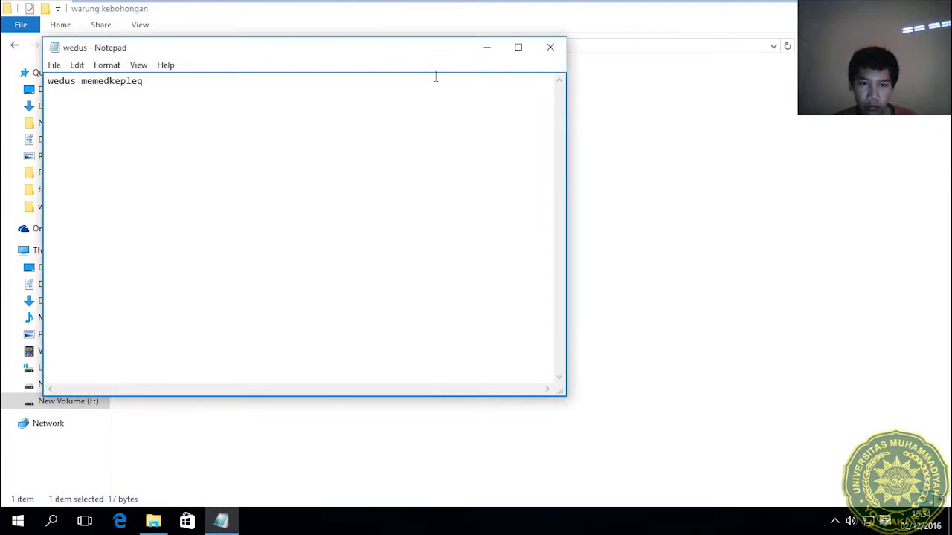
left_click(551, 47)
right_click(487, 99)
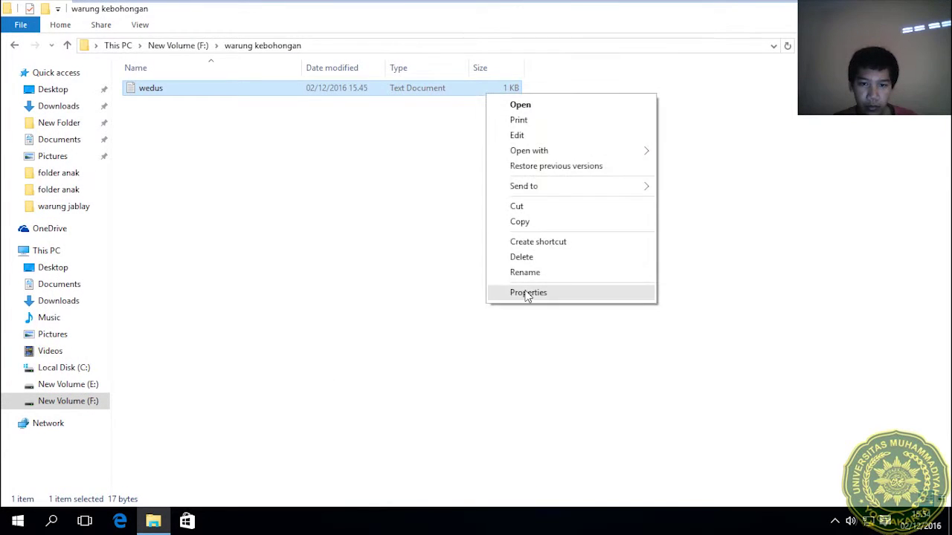
left_click(525, 292)
left_click(634, 360)
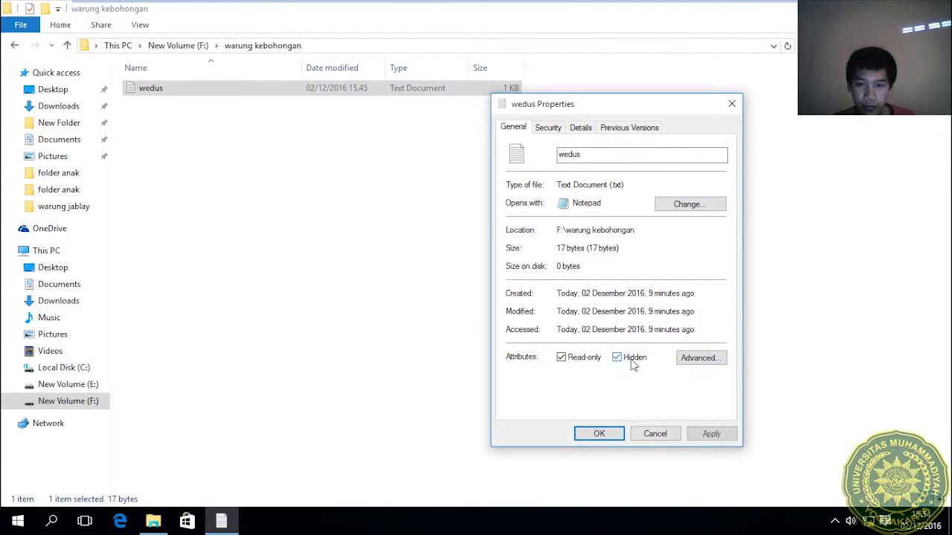
left_click(633, 360)
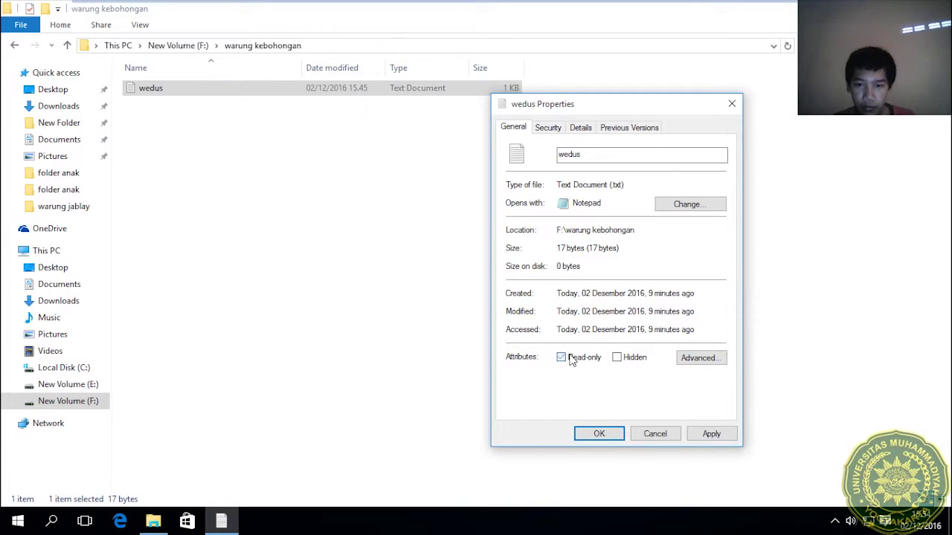
left_click(598, 435)
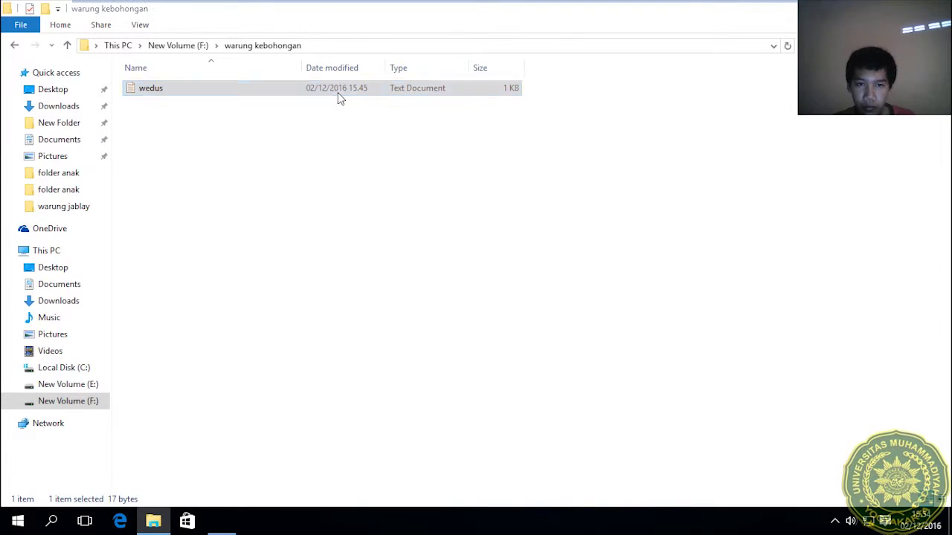
Add 'ddfd' to the wedus note in Notepad and save the edit.
double_click(337, 93)
type("ddfd")
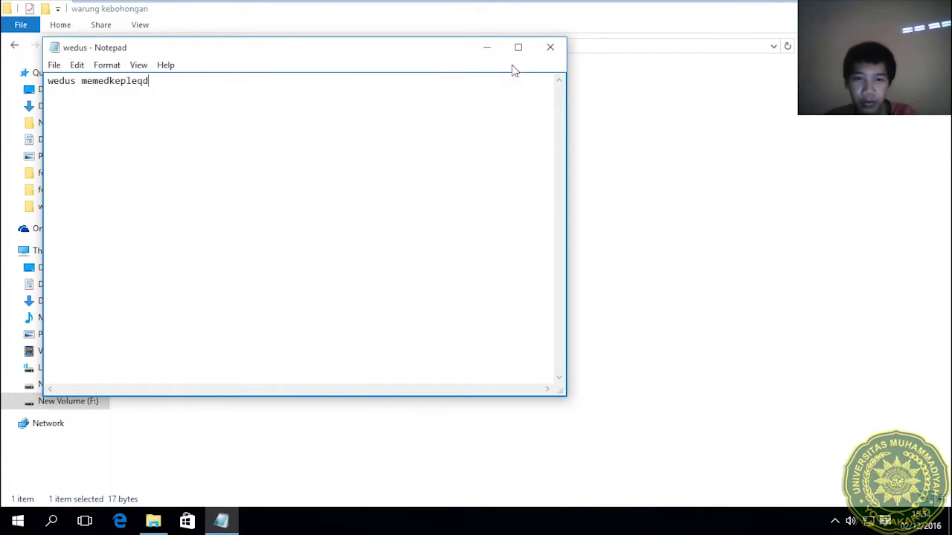
left_click(542, 49)
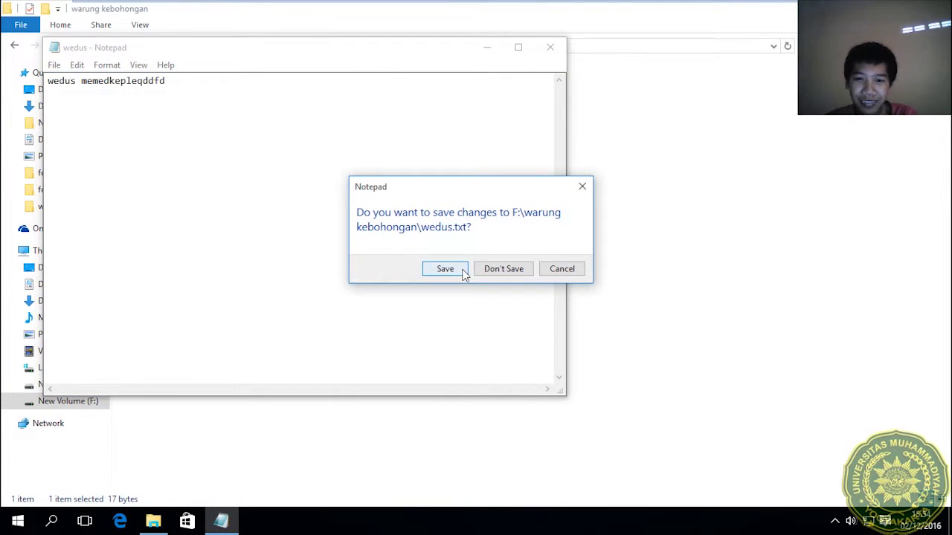
left_click(451, 272)
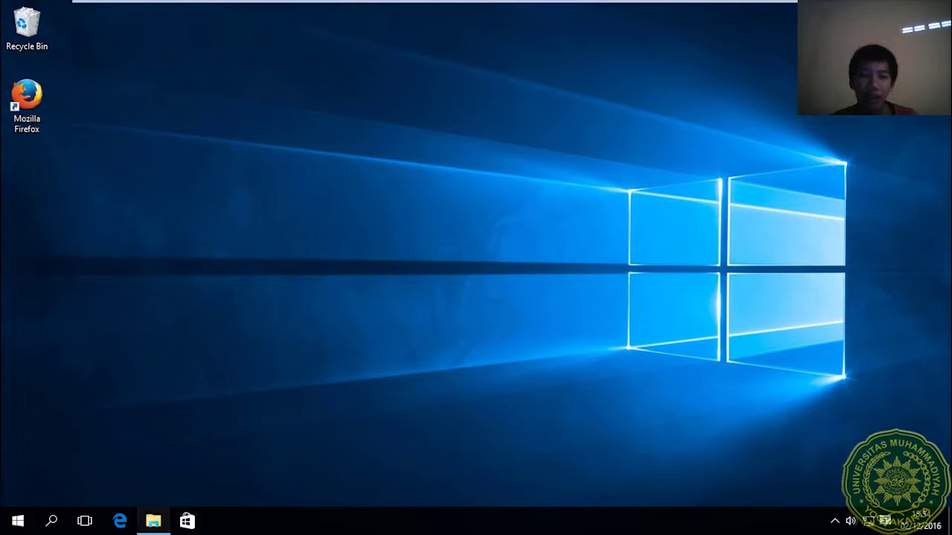
left_click(153, 520)
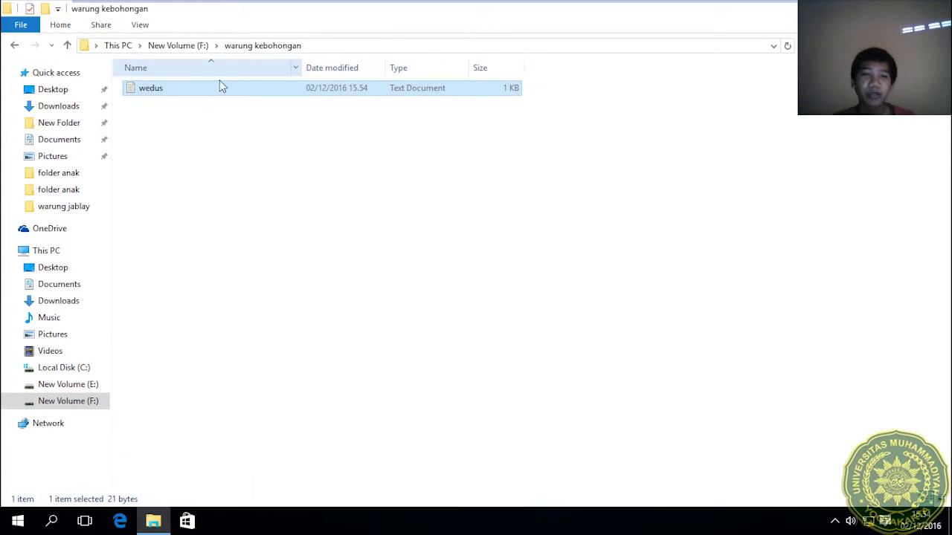
Return to New Volume (F:), show the VM desktop, and exit VMware full screen.
left_click(15, 45)
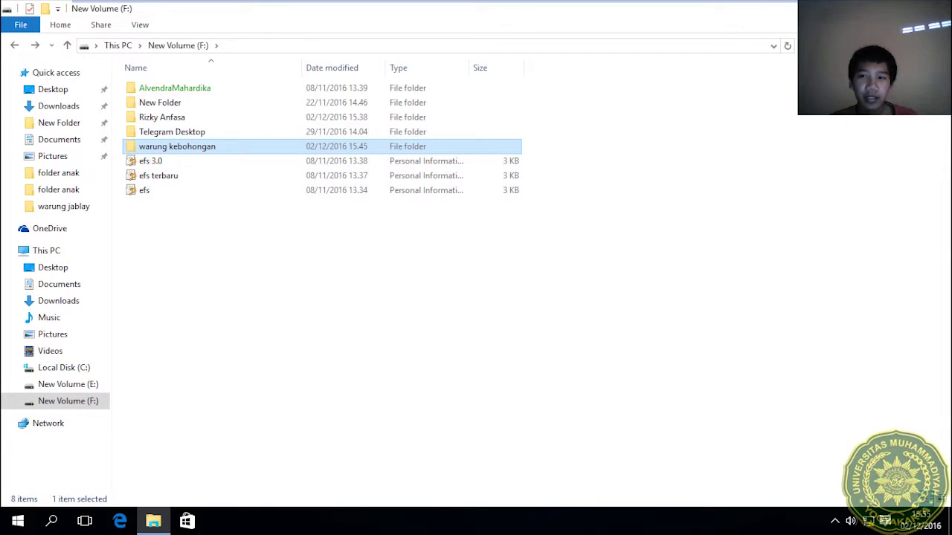
left_click(18, 521)
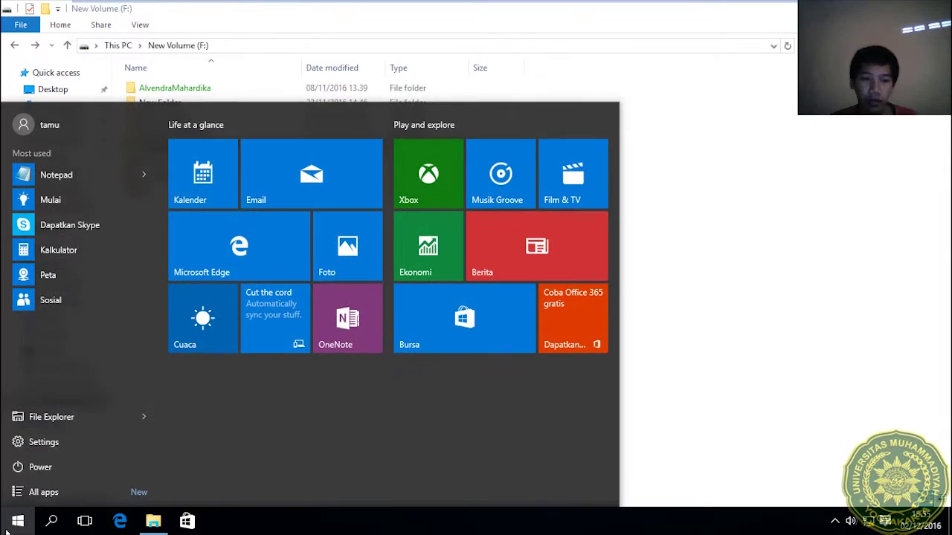
left_click(854, 161)
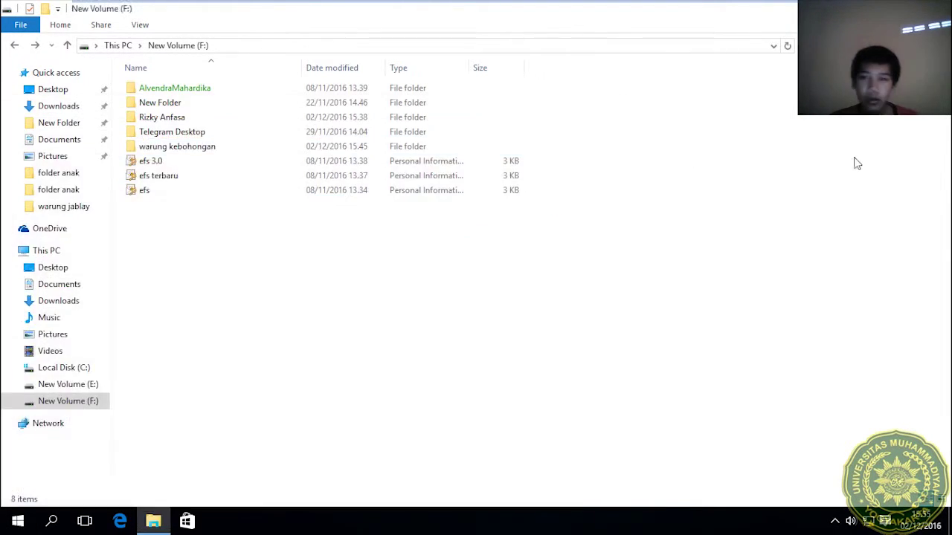
key("super+d")
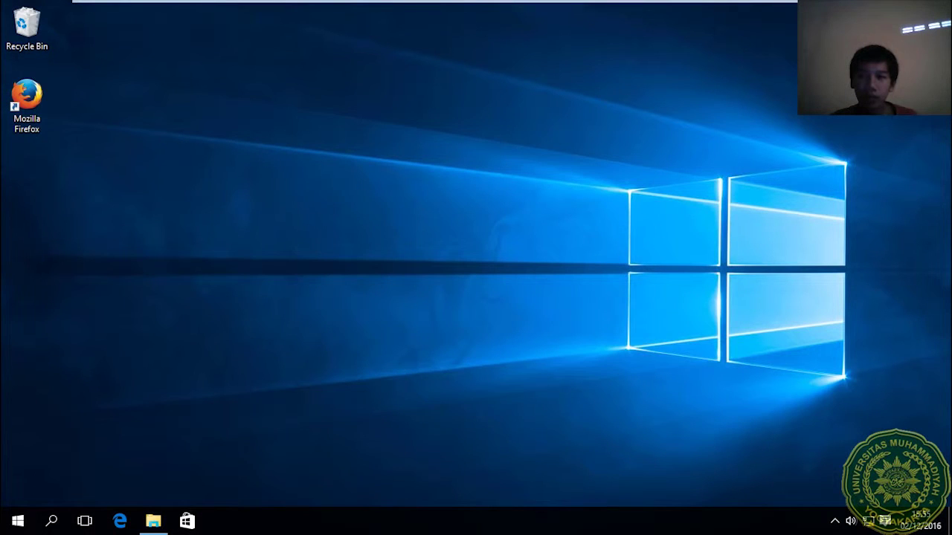
left_click(471, 9)
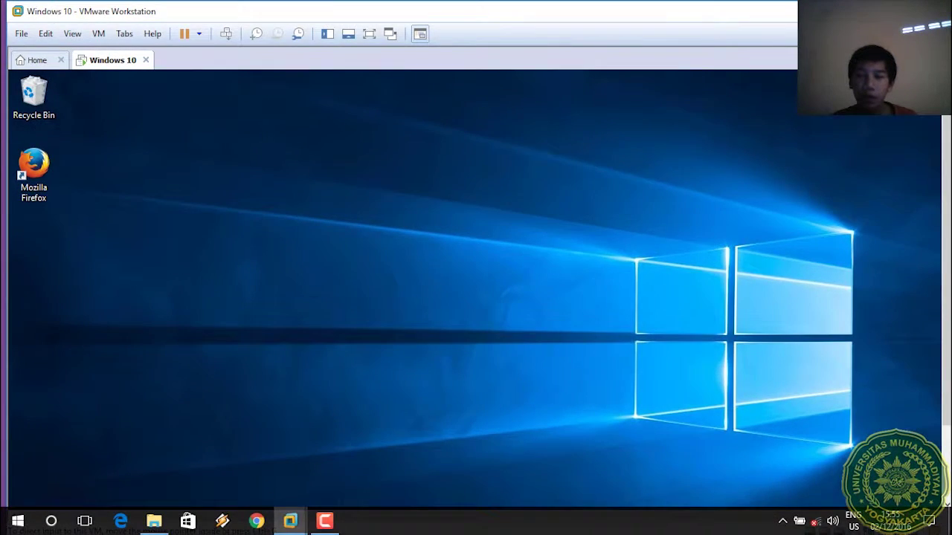
key("super+d")
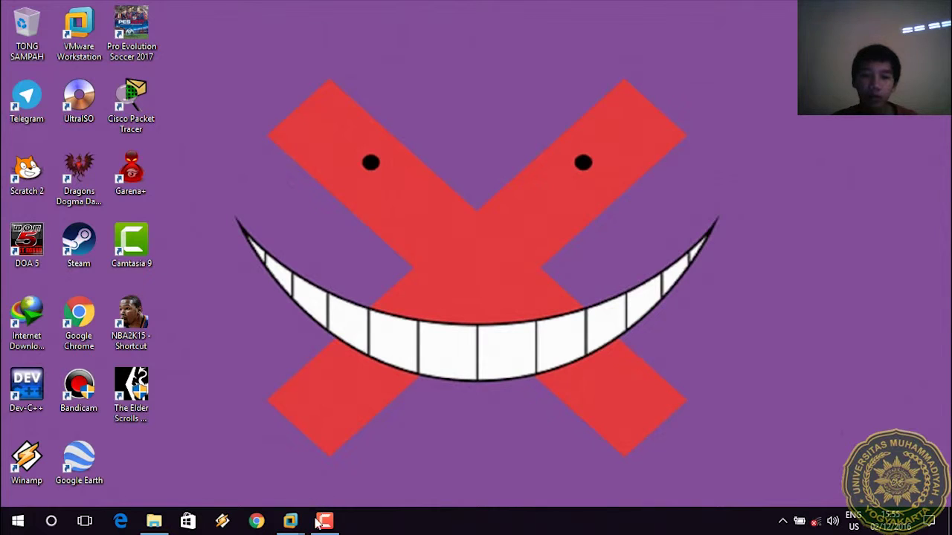
left_click(320, 522)
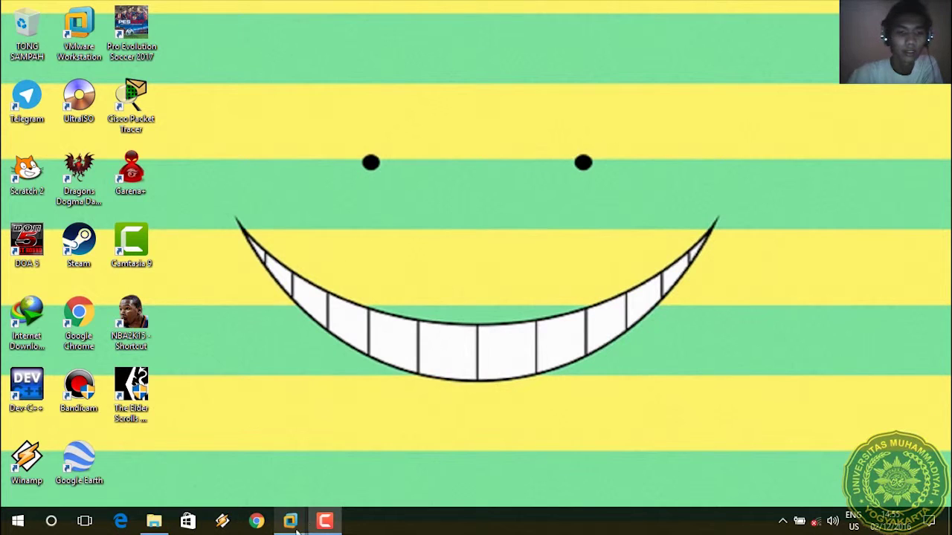
Return to the Windows 10 VM and select warung jablay on New Volume (F:).
mouse_move(292, 519)
left_click(336, 418)
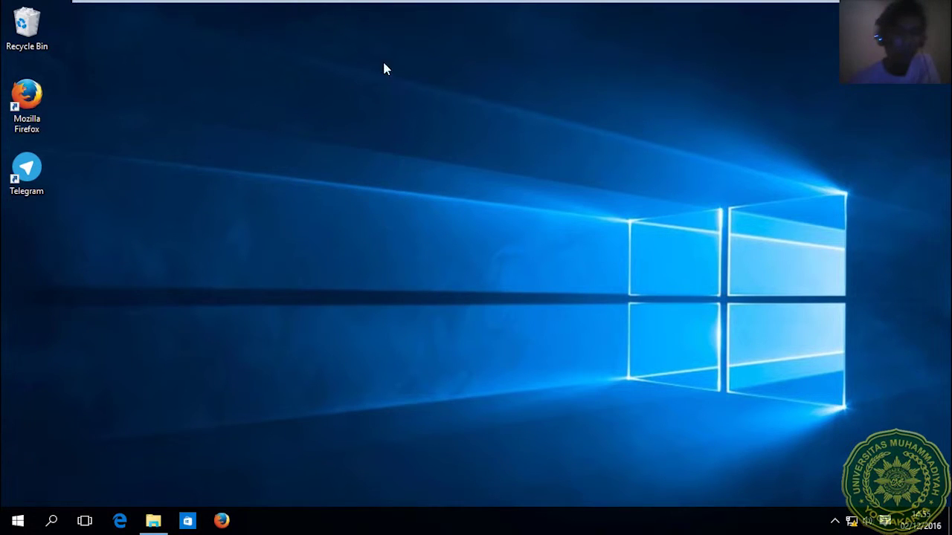
left_click(153, 521)
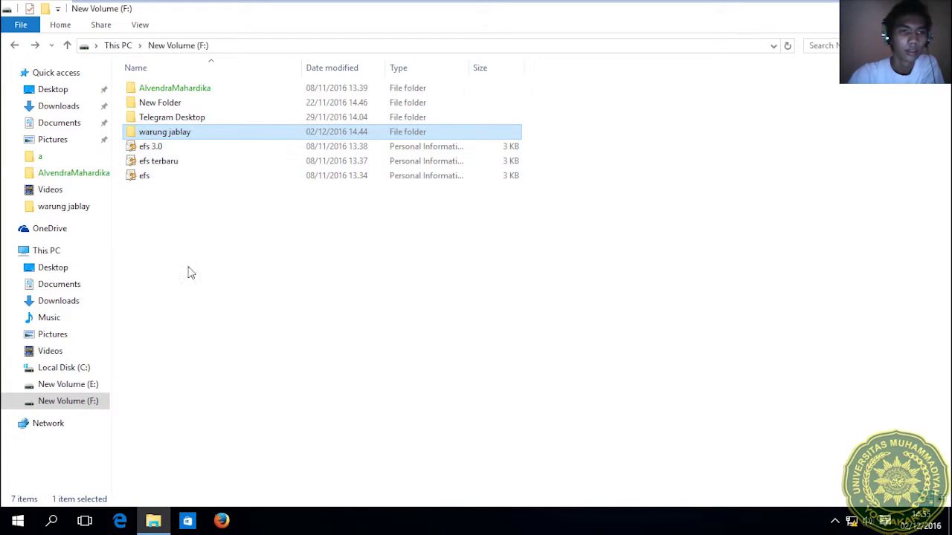
left_click(189, 270)
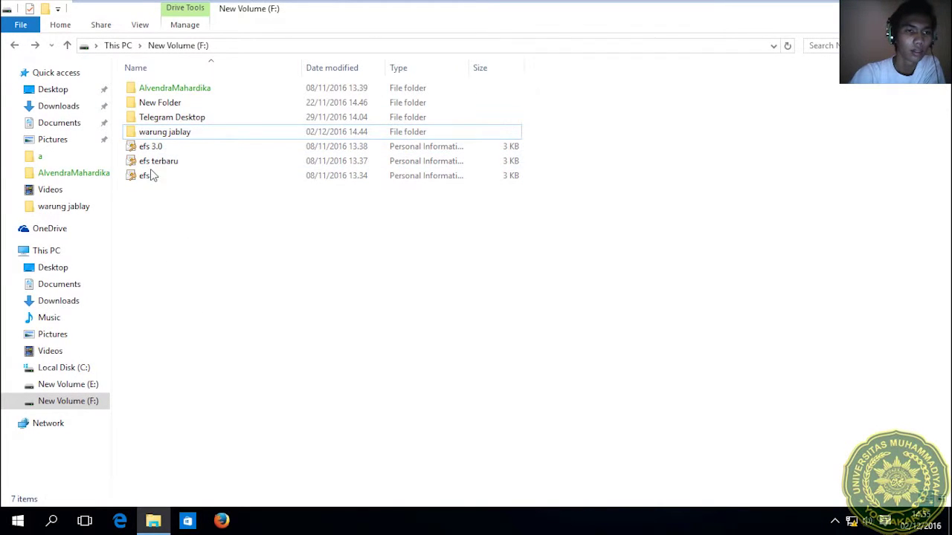
left_click(146, 136)
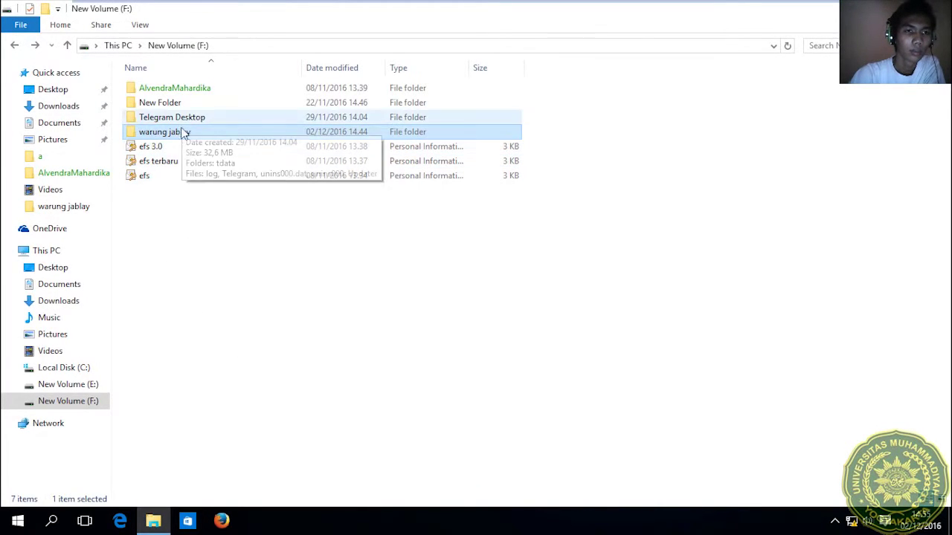
Open warung jablay's advanced security settings and start adding a new permission entry.
right_click(183, 131)
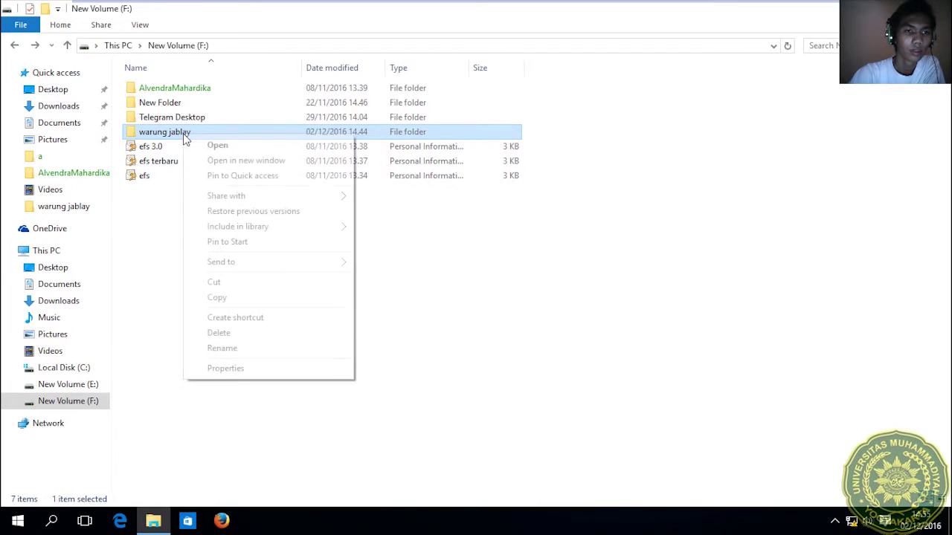
left_click(235, 369)
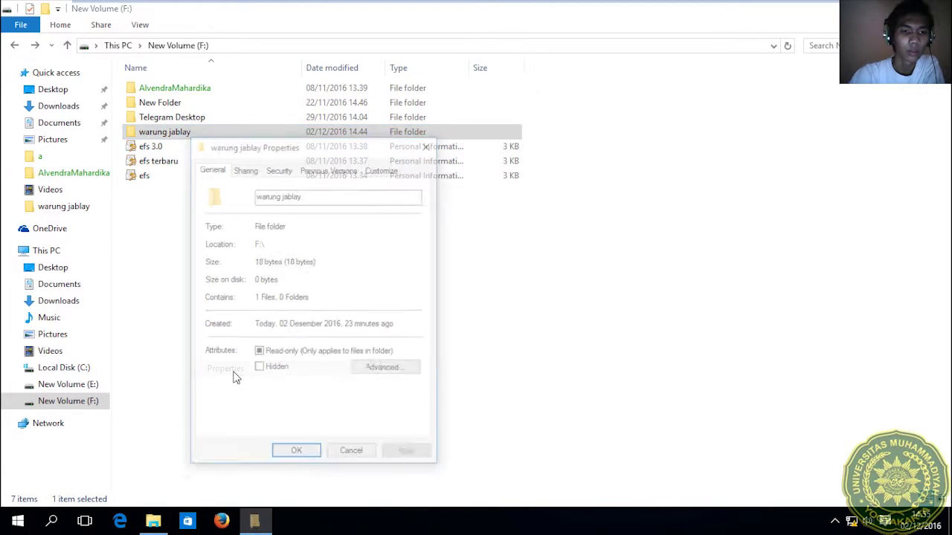
left_click(279, 170)
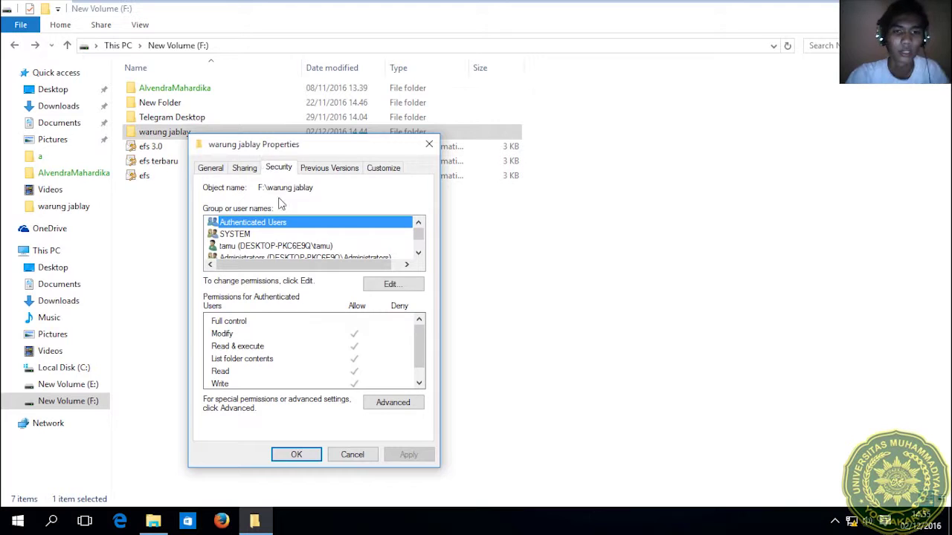
left_click(386, 402)
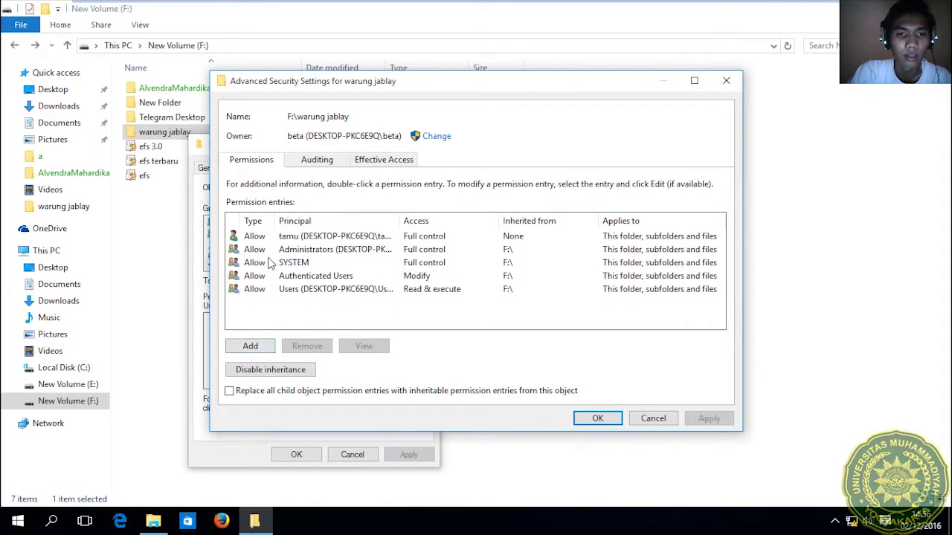
left_click(293, 236)
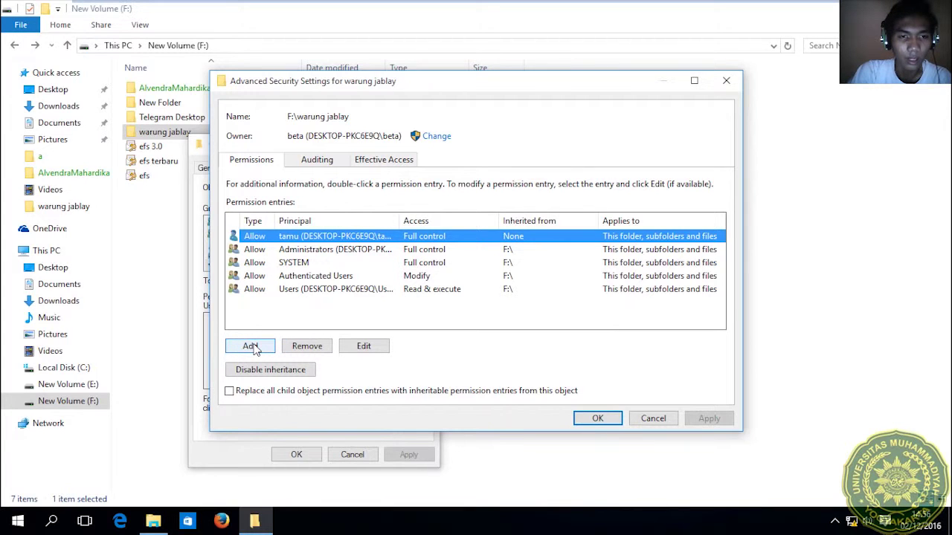
left_click(301, 291)
left_click(299, 317)
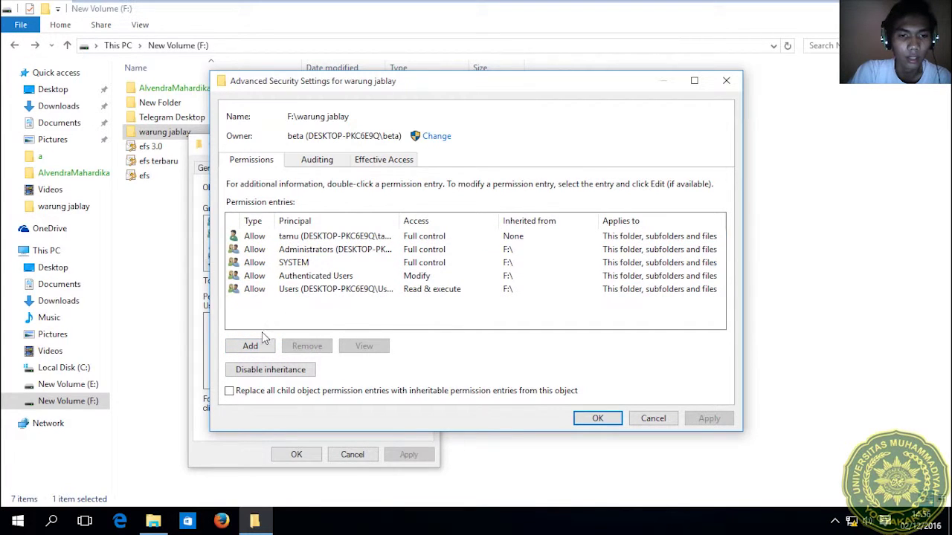
left_click(253, 344)
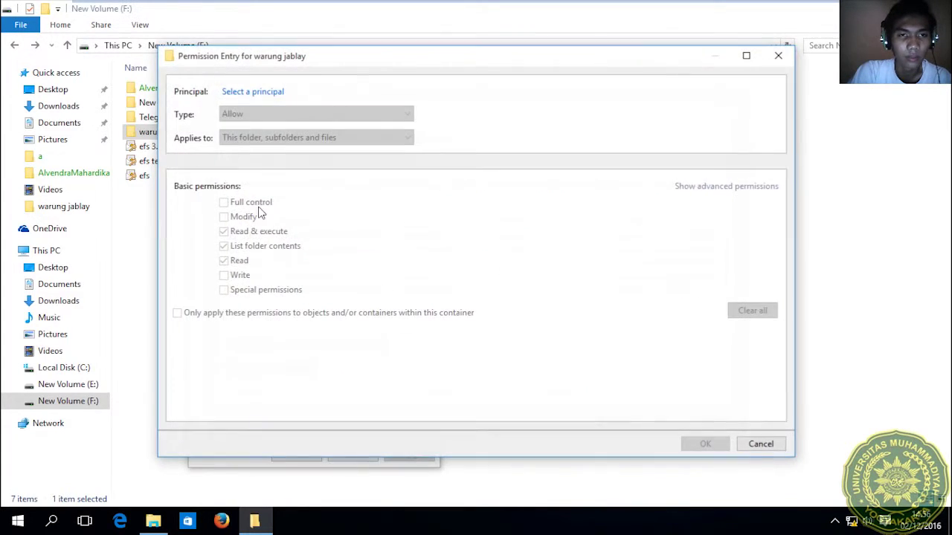
Search users only and pick the tamu account as the new warung jablay entry's principal.
left_click(243, 92)
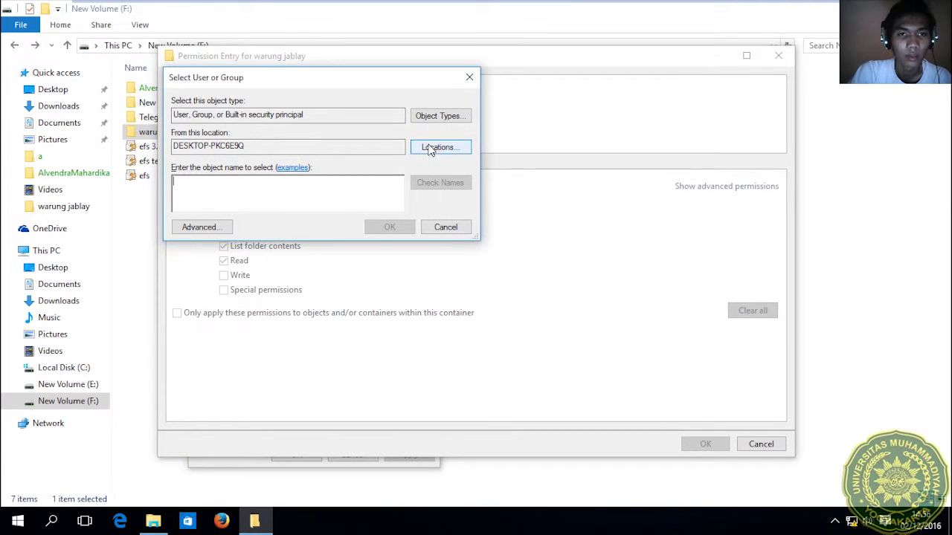
left_click(435, 117)
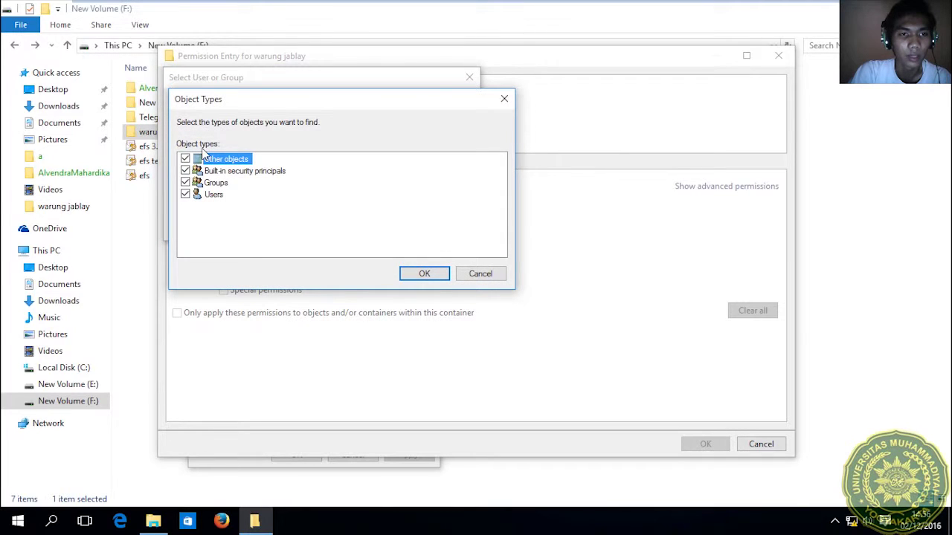
left_click(186, 171)
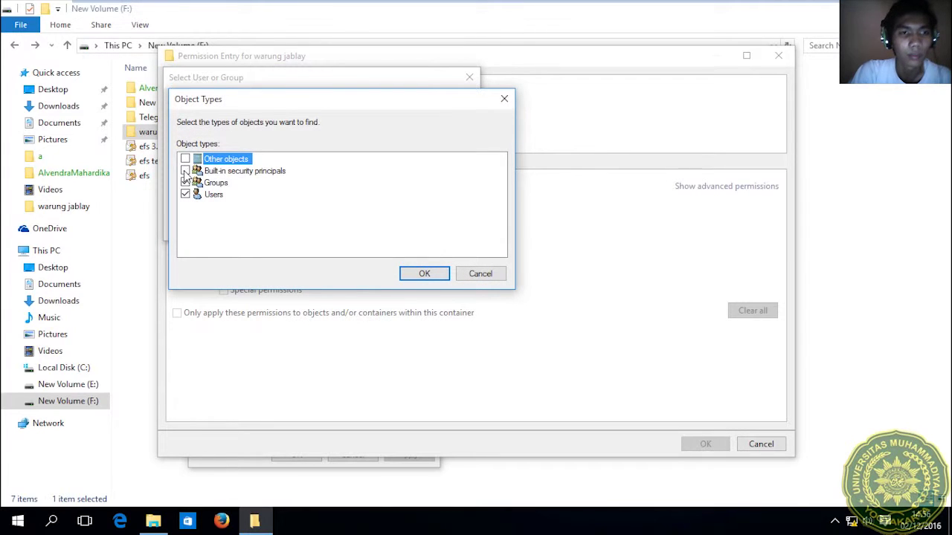
left_click(185, 182)
left_click(423, 275)
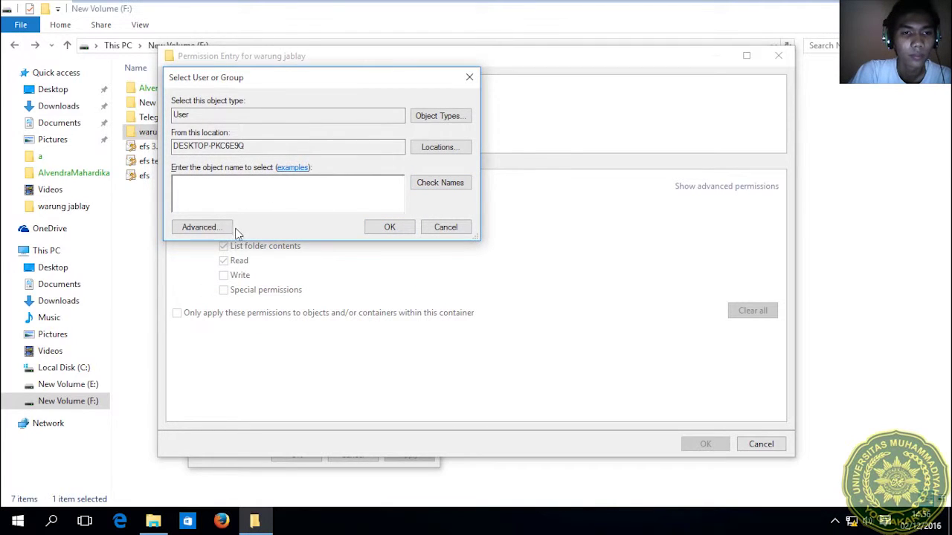
left_click(201, 227)
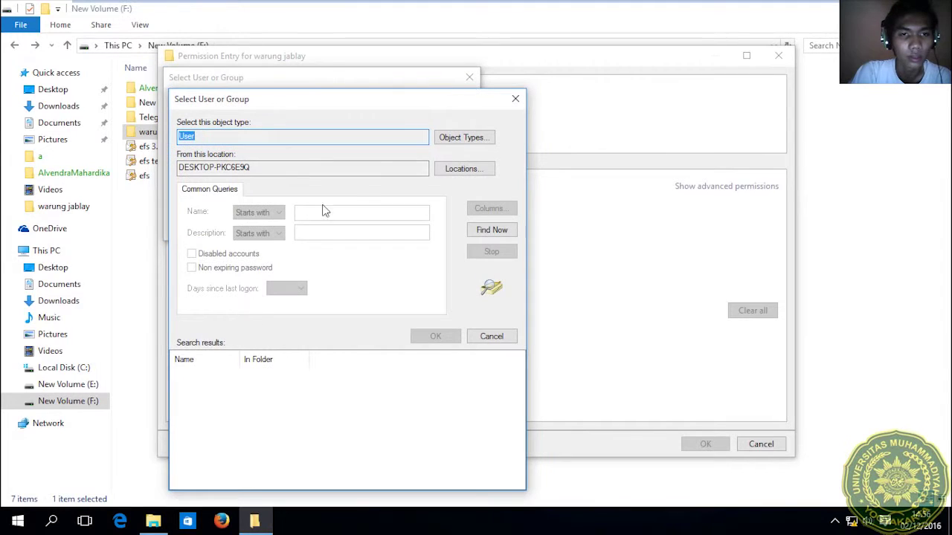
left_click(476, 232)
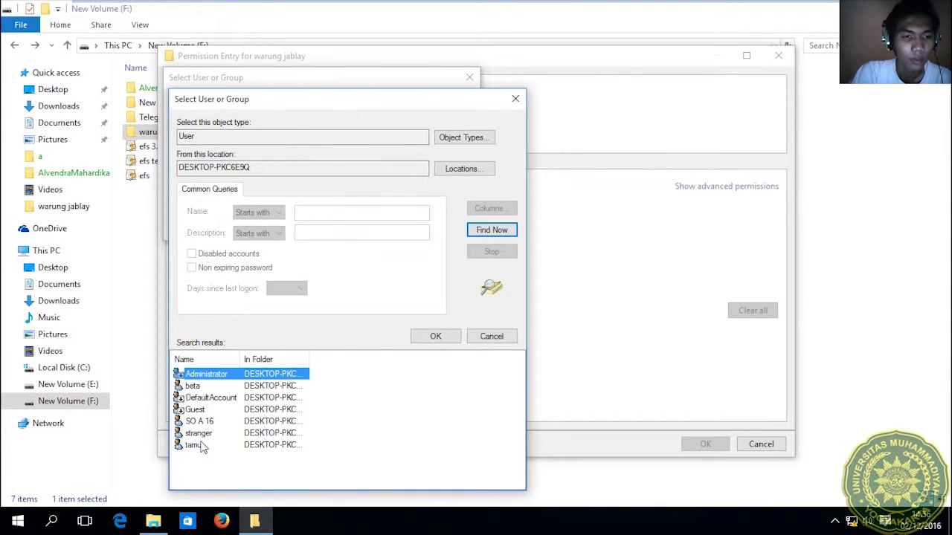
left_click(195, 445)
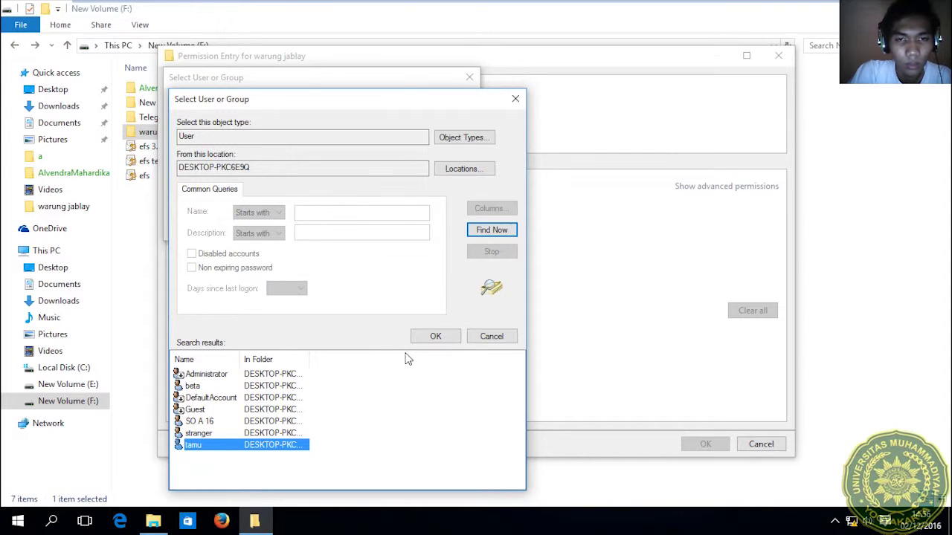
left_click(434, 337)
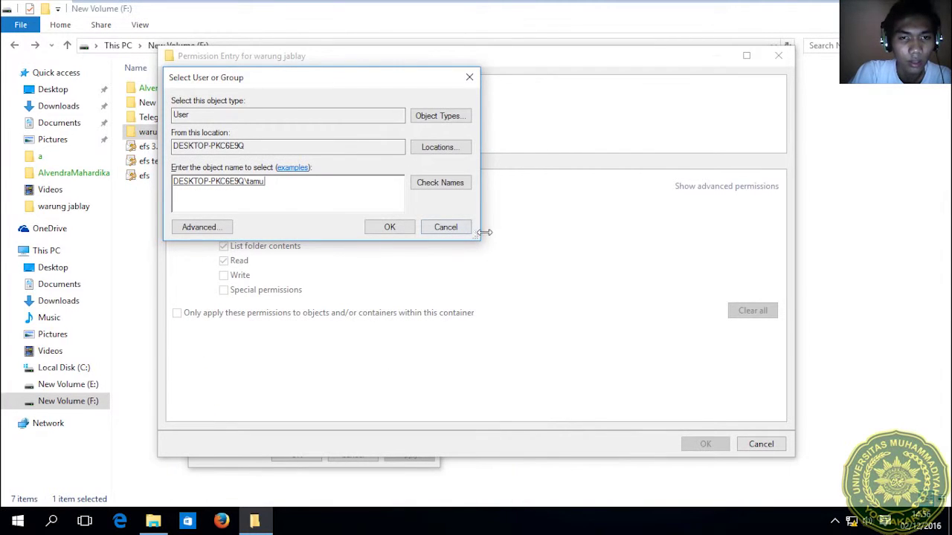
left_click(383, 227)
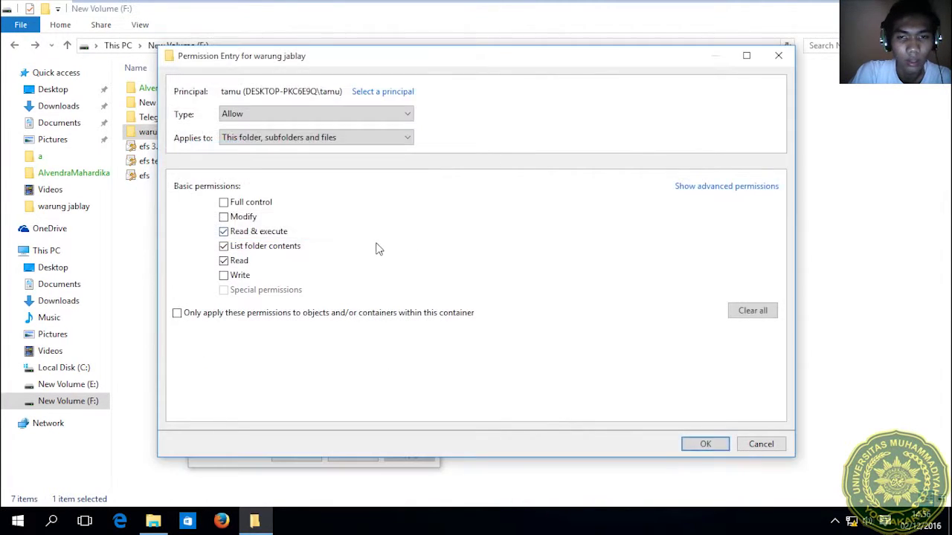
Set the tamu entry to Deny only Read extended attributes, applying to this folder and files.
left_click(724, 192)
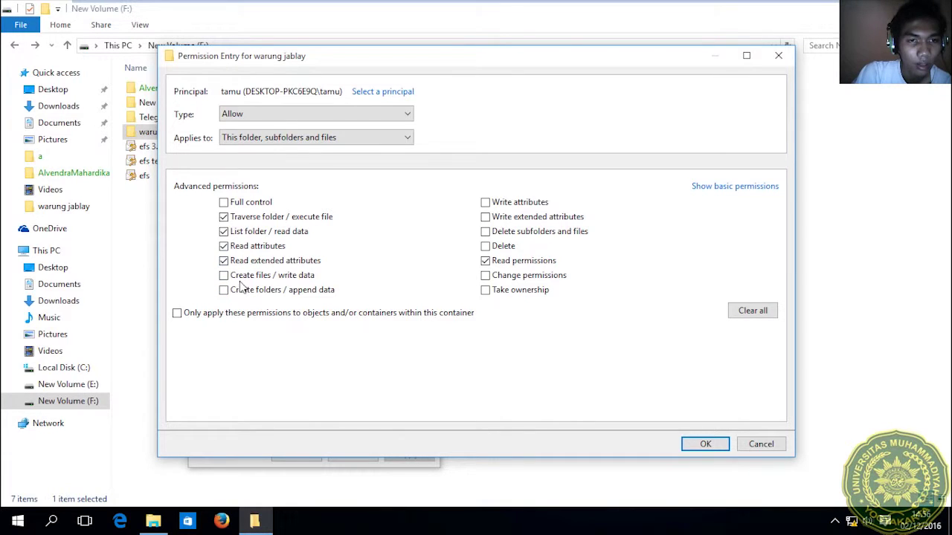
left_click(231, 219)
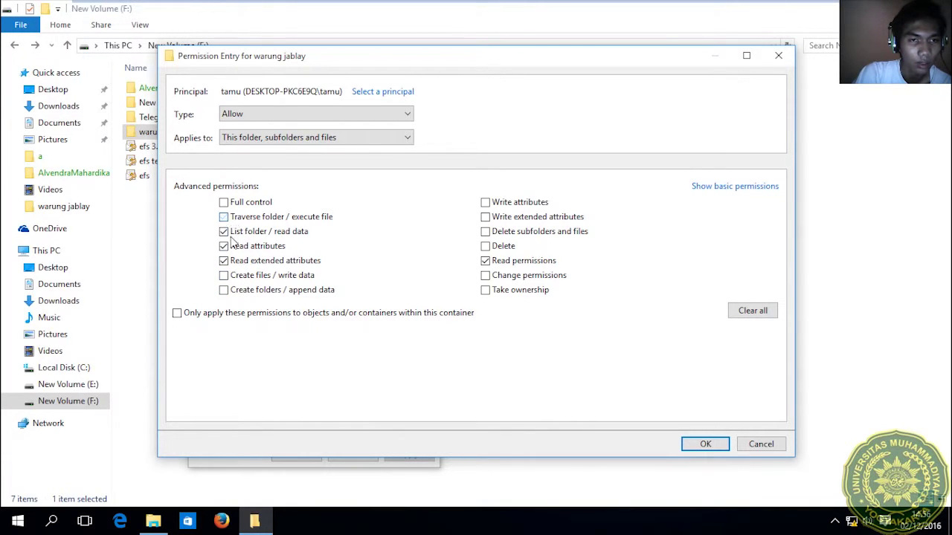
left_click(232, 234)
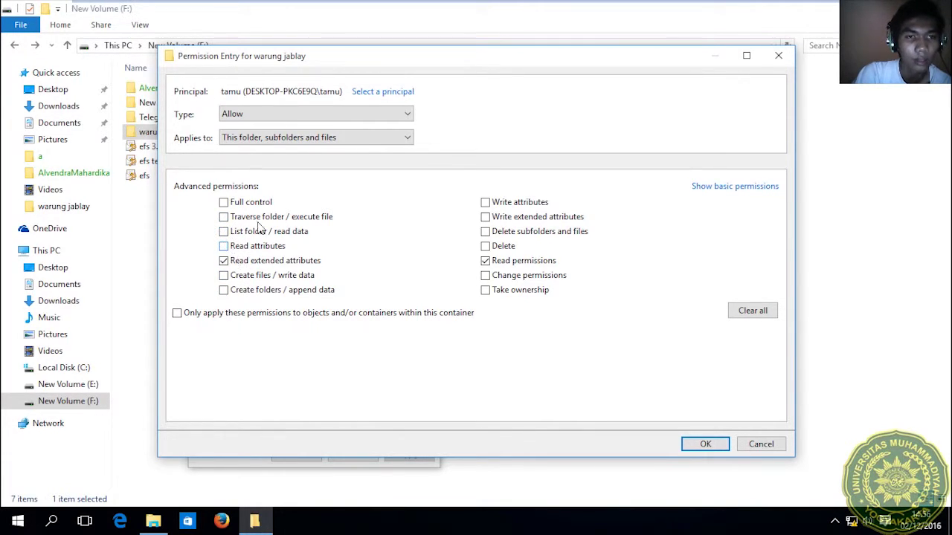
left_click(268, 113)
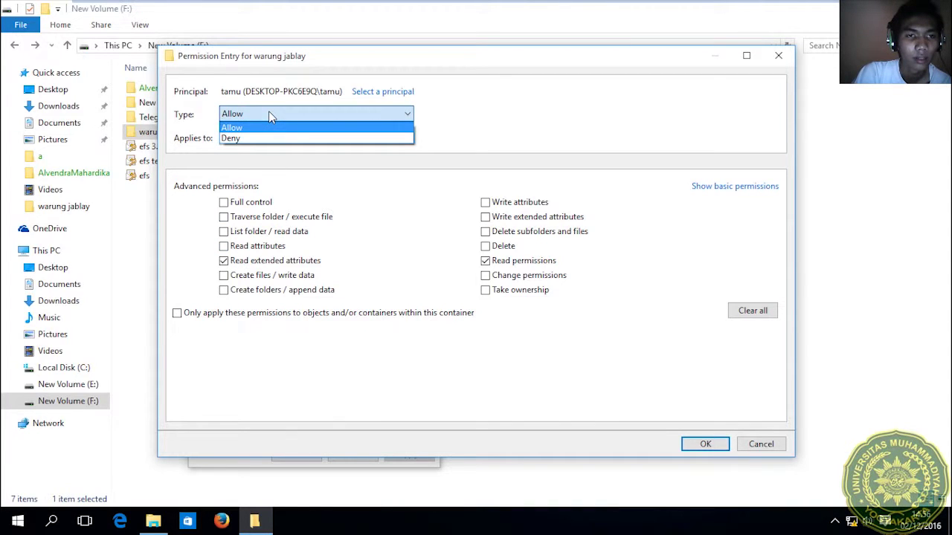
left_click(269, 111)
left_click(268, 112)
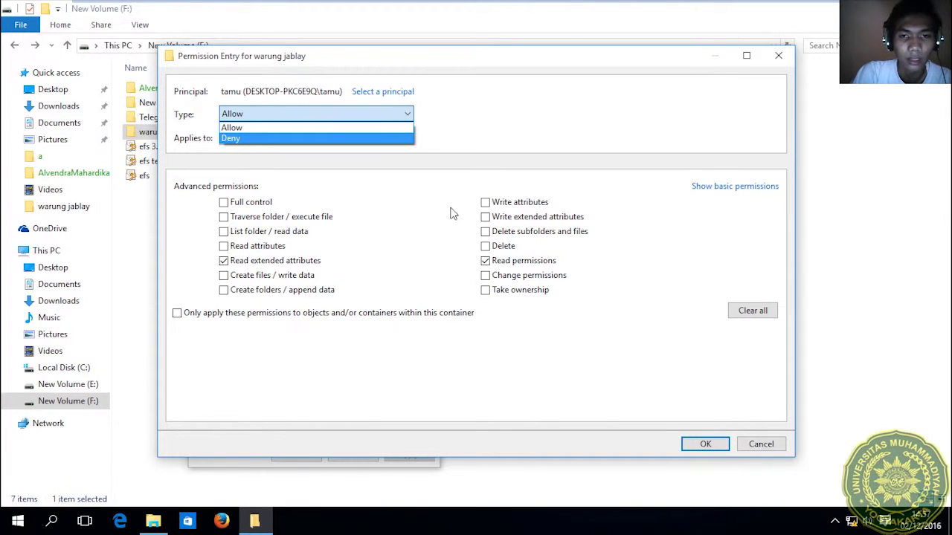
left_click(496, 266)
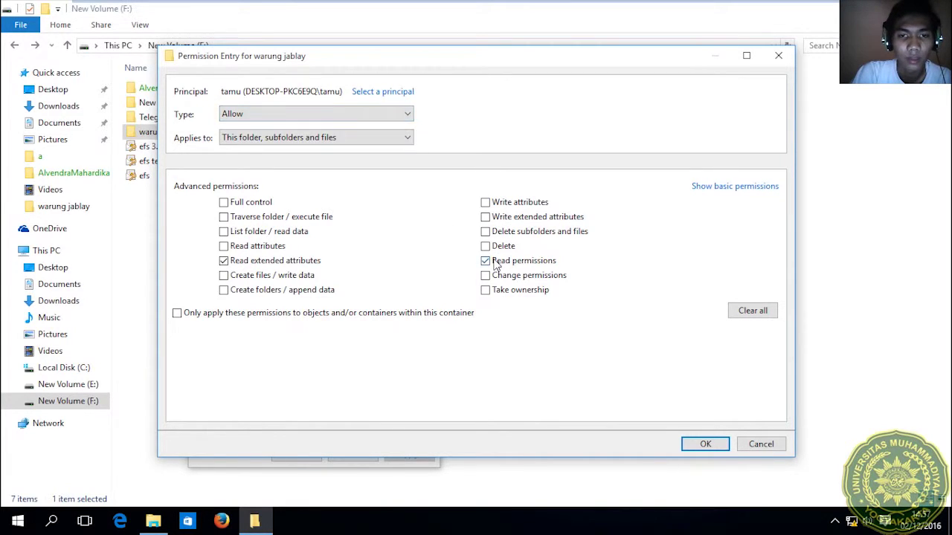
left_click(484, 262)
left_click(245, 115)
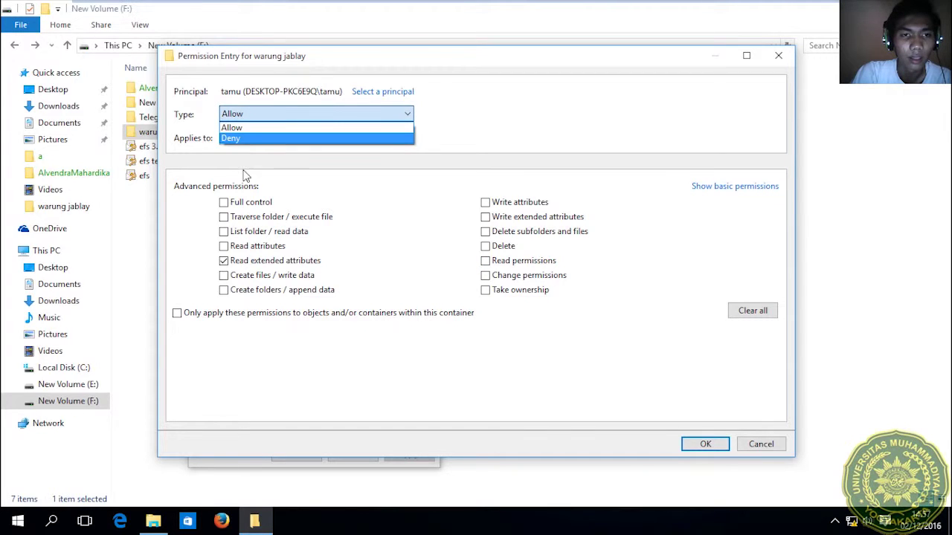
left_click(243, 140)
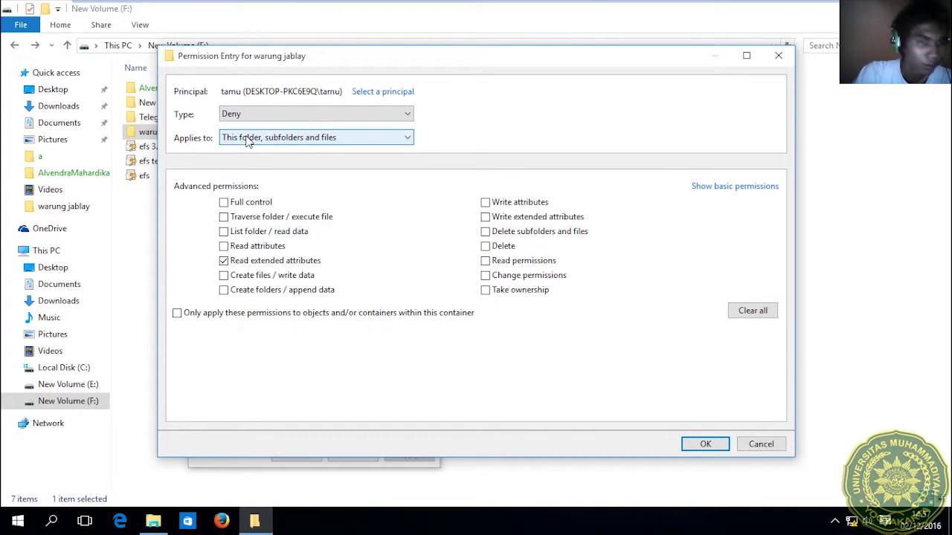
left_click(248, 140)
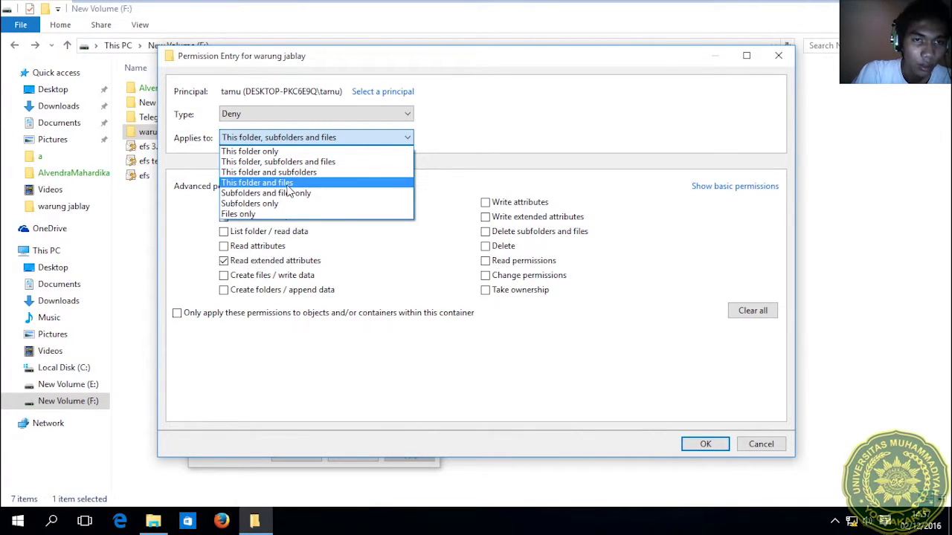
left_click(287, 184)
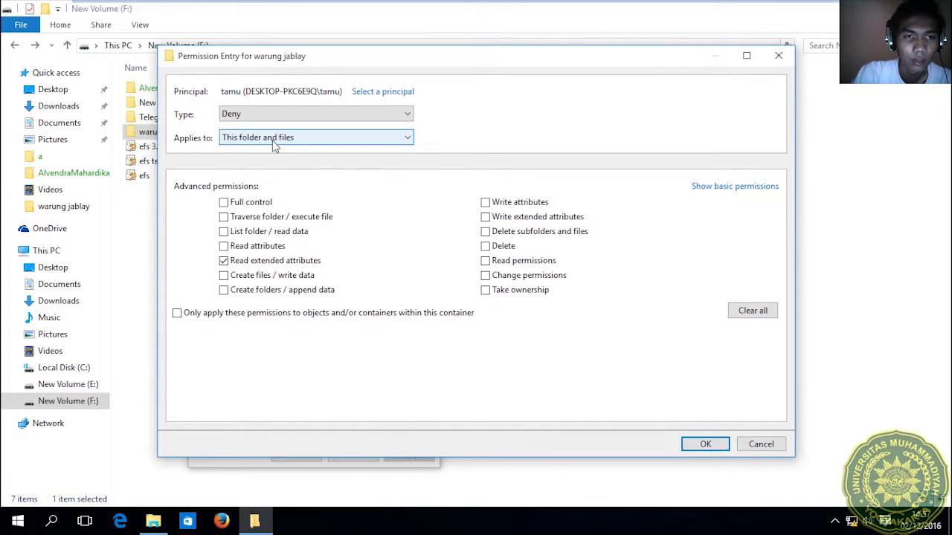
Save and apply the Deny entry, accept the precedence warning, and close the properties dialogs.
left_click(702, 445)
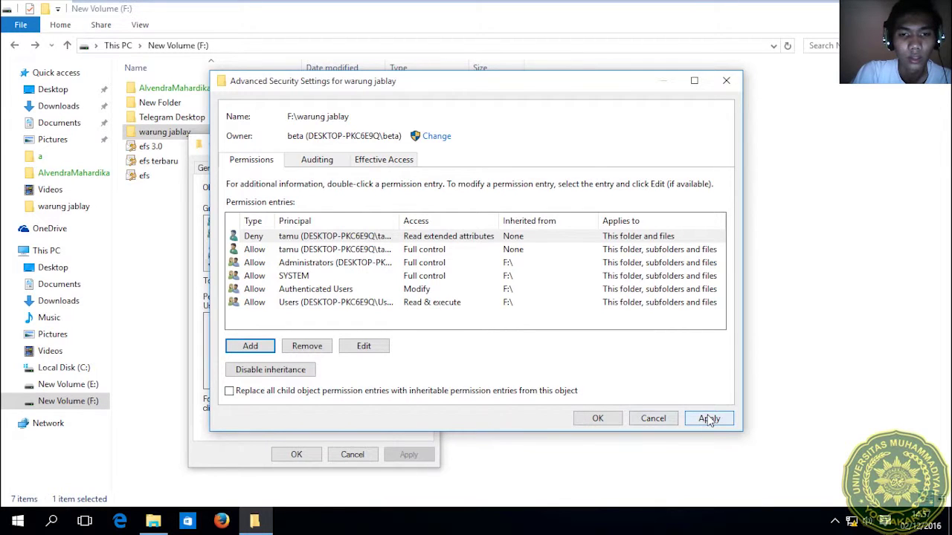
left_click(710, 419)
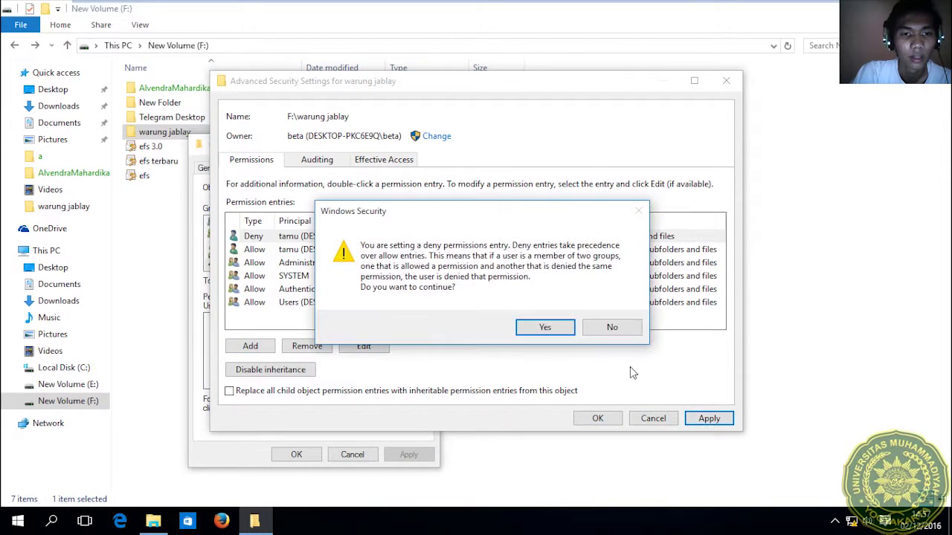
left_click(545, 330)
left_click(597, 419)
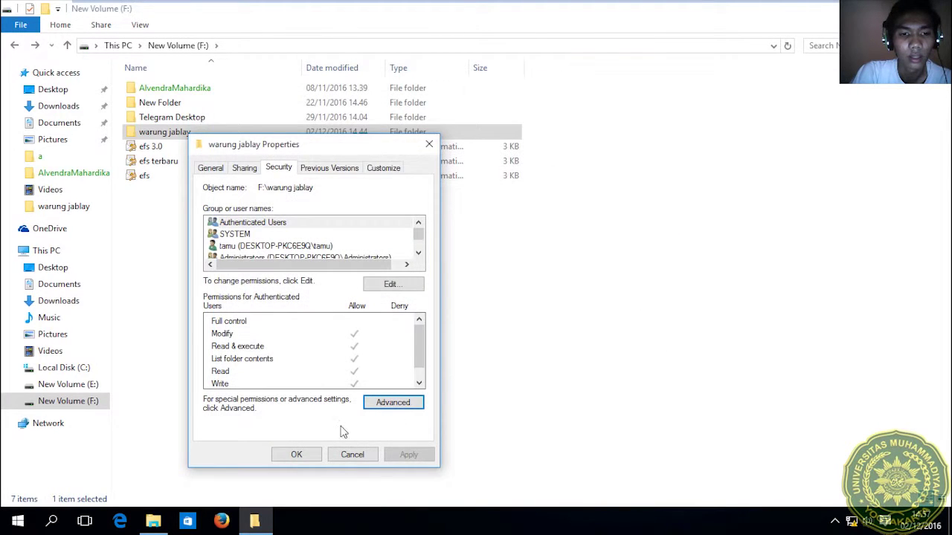
left_click(296, 454)
left_click(18, 521)
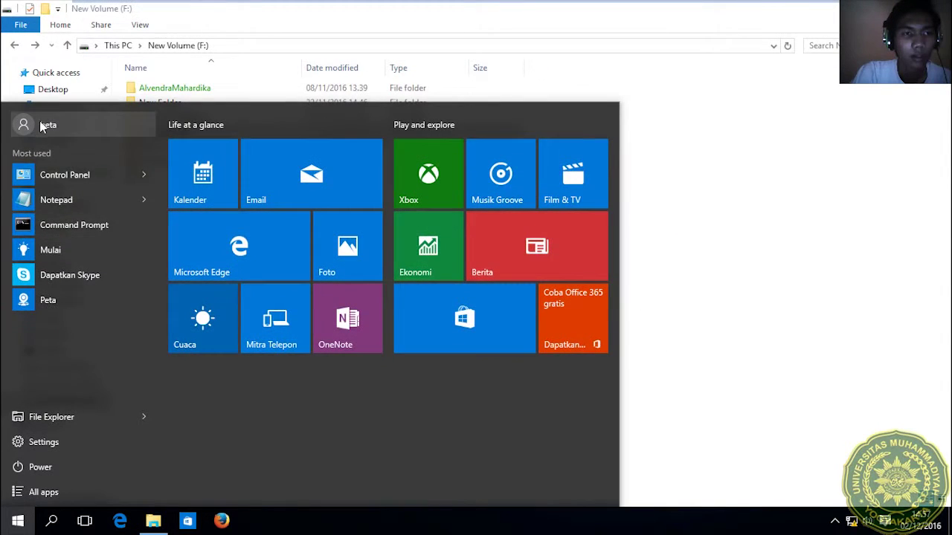
Switch users and sign in to the tamu account.
left_click(41, 125)
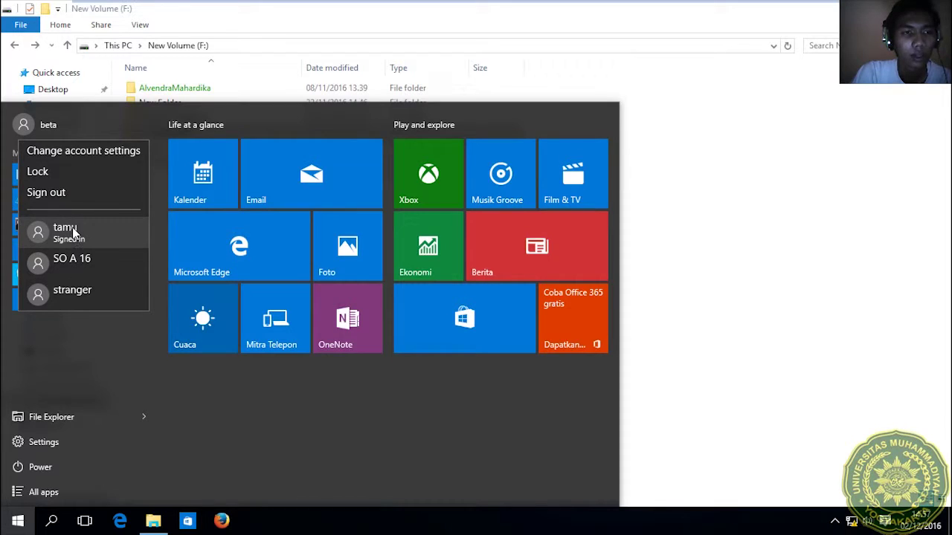
left_click(67, 232)
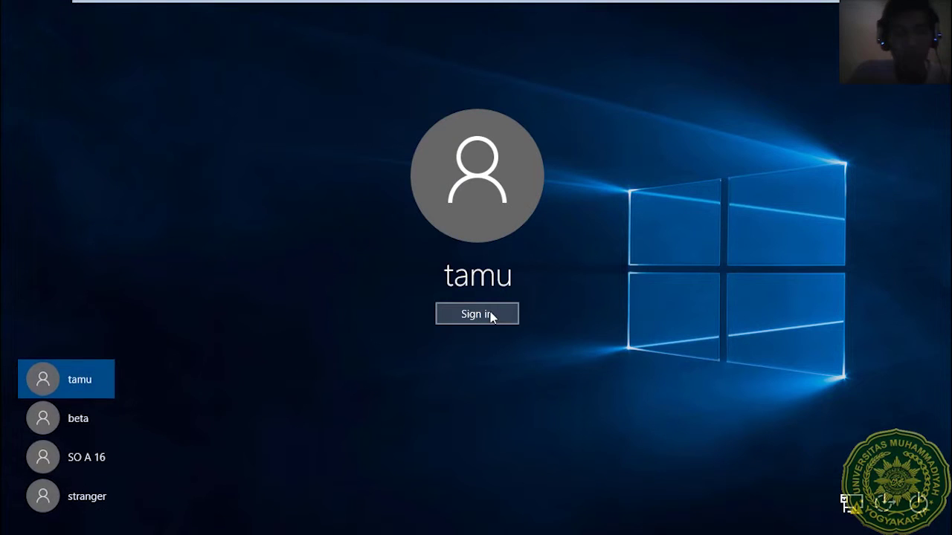
left_click(477, 314)
left_click(924, 266)
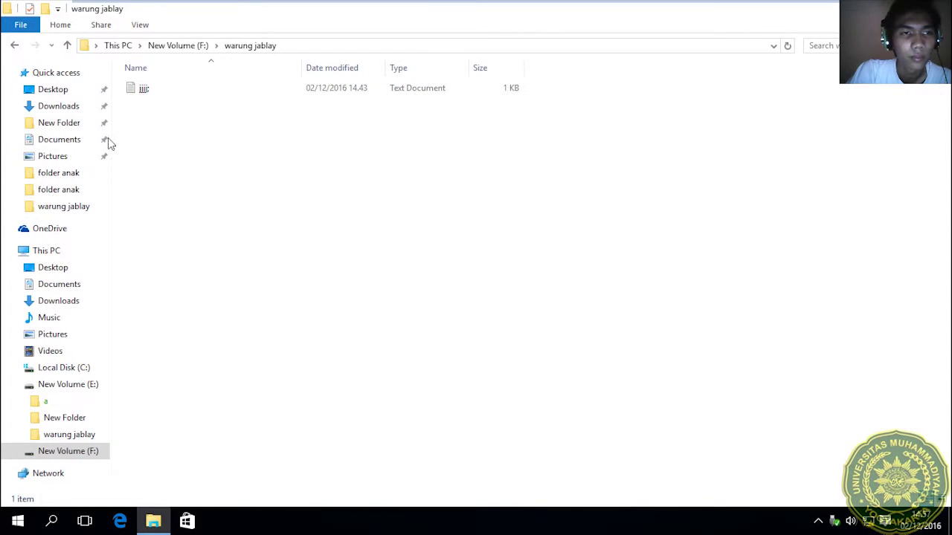
As tamu, open warung jablay and confirm its text file returns Access is denied.
left_click(14, 45)
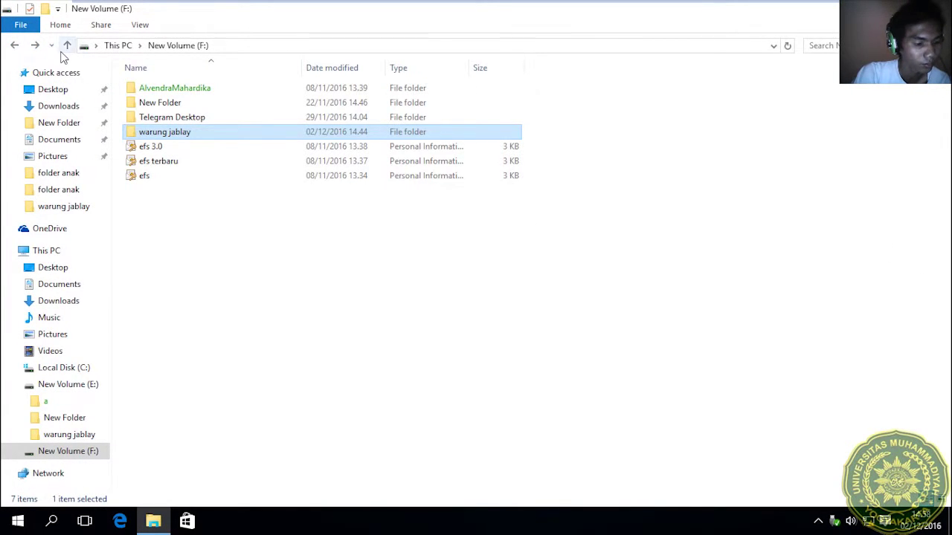
double_click(196, 137)
double_click(165, 95)
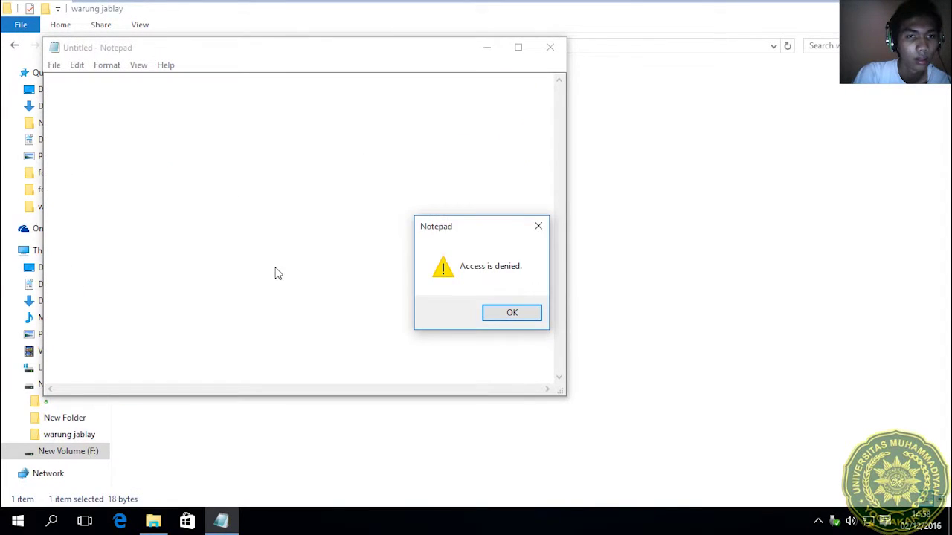
left_click(512, 313)
left_click(550, 47)
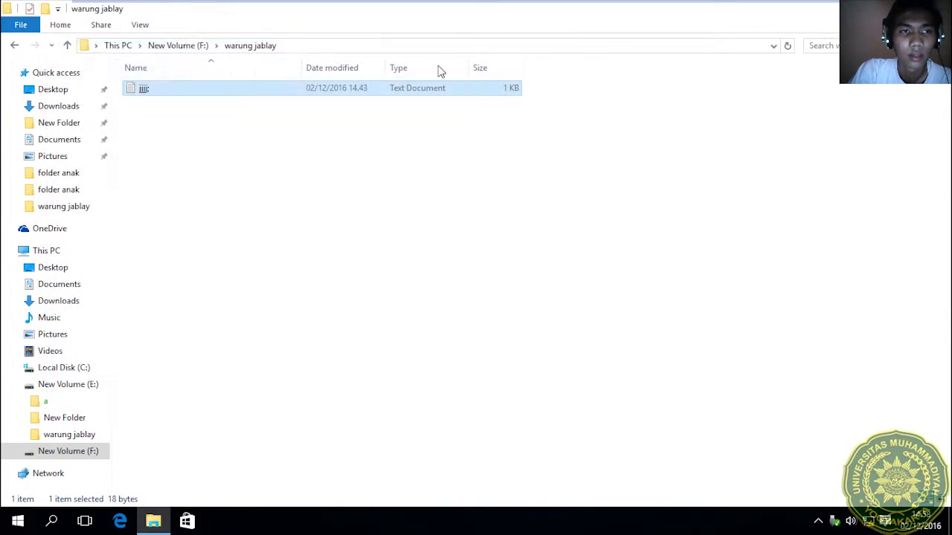
left_click(18, 520)
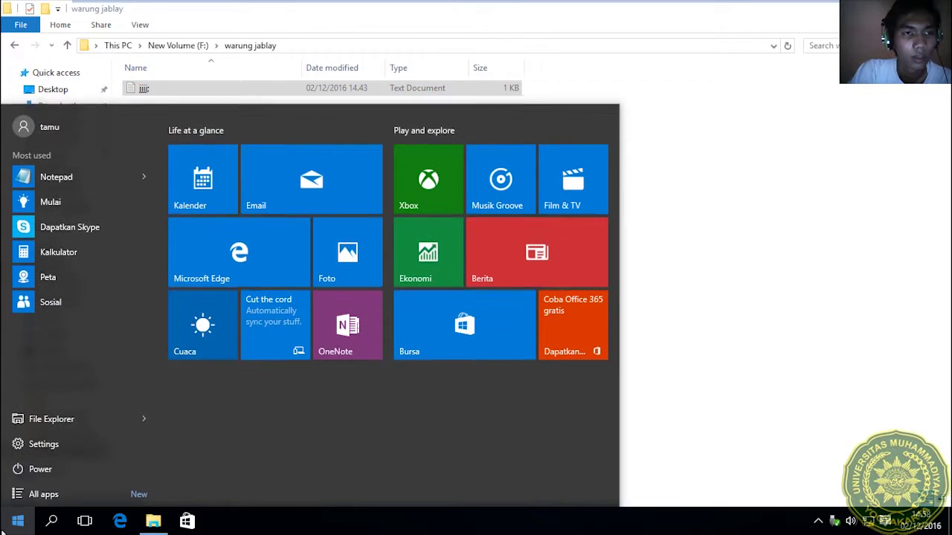
Switch from tamu to the beta account, entering beta's password to sign in.
left_click(71, 123)
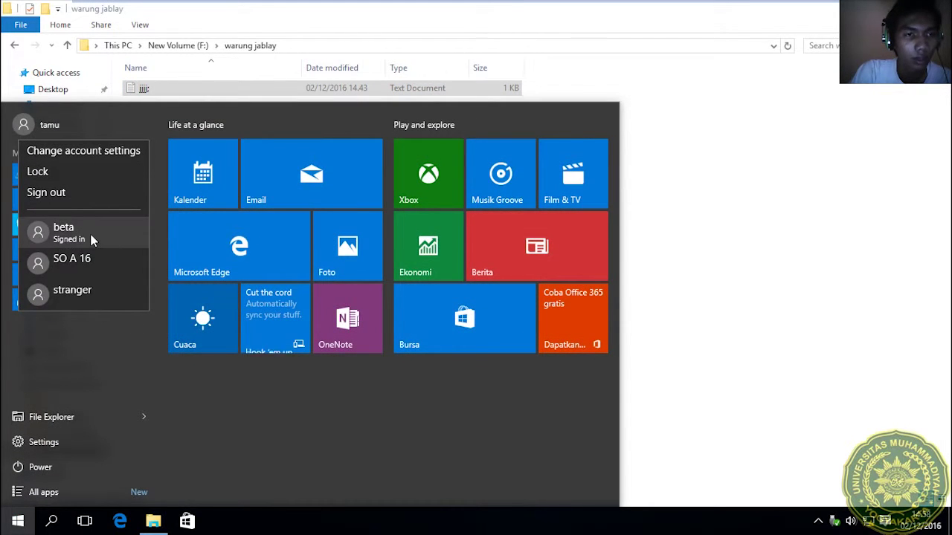
left_click(72, 232)
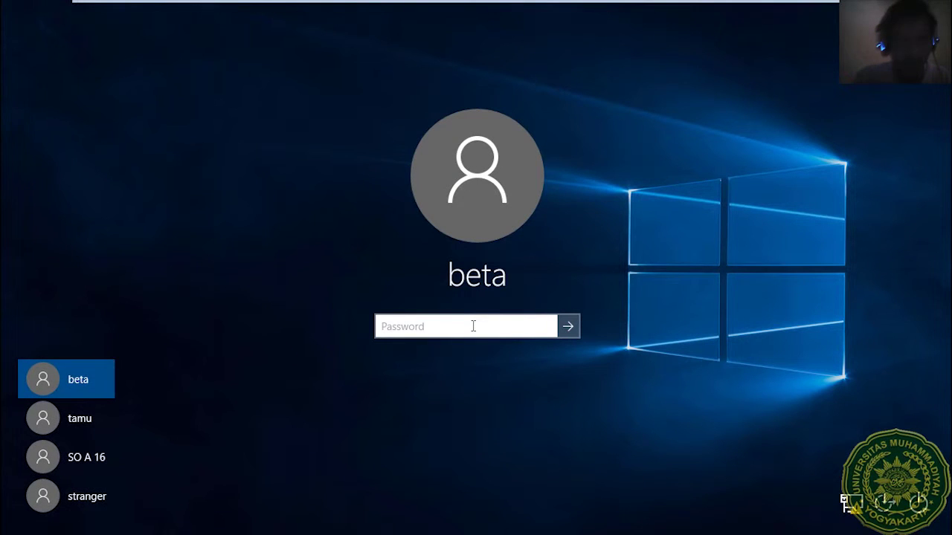
type("••••")
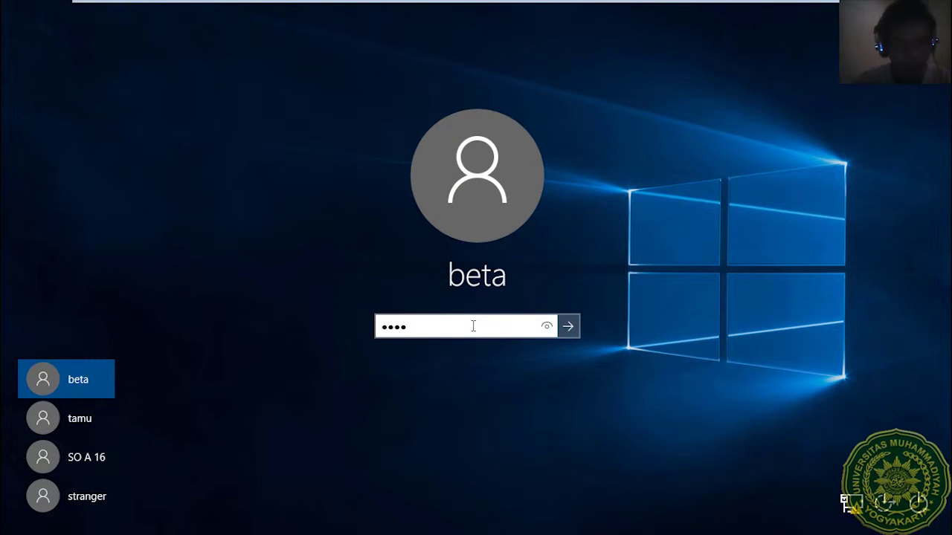
type("•")
key("Return")
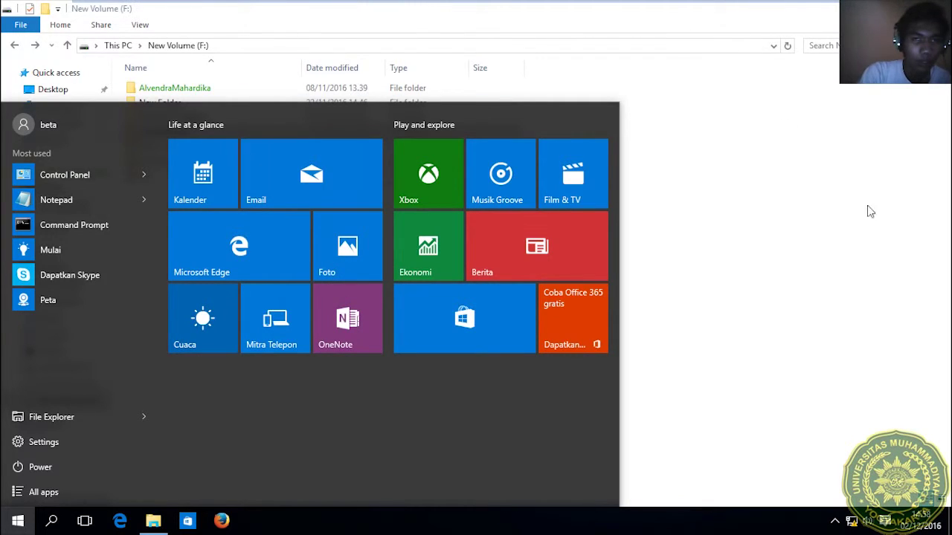
left_click(873, 321)
Open warung jablay's advanced security settings and edit tamu's Deny entry.
right_click(191, 132)
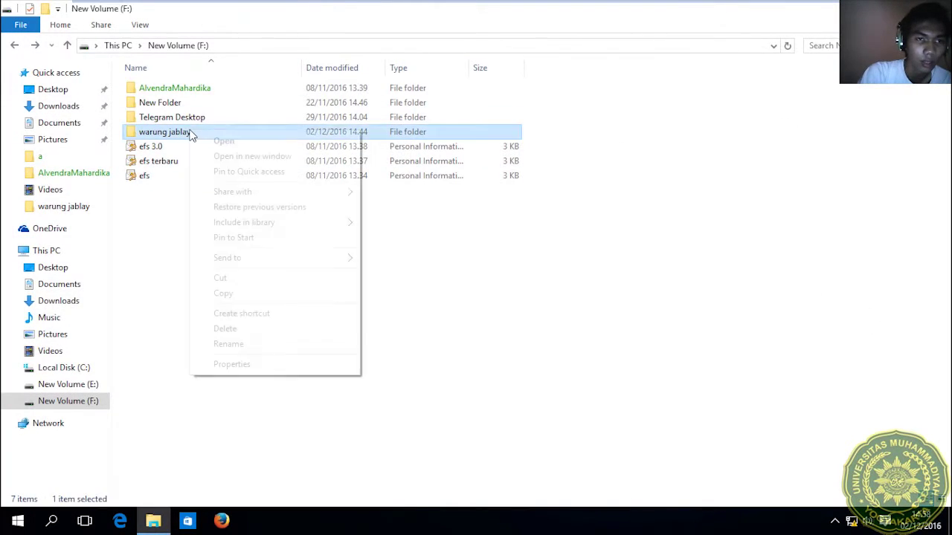
left_click(227, 364)
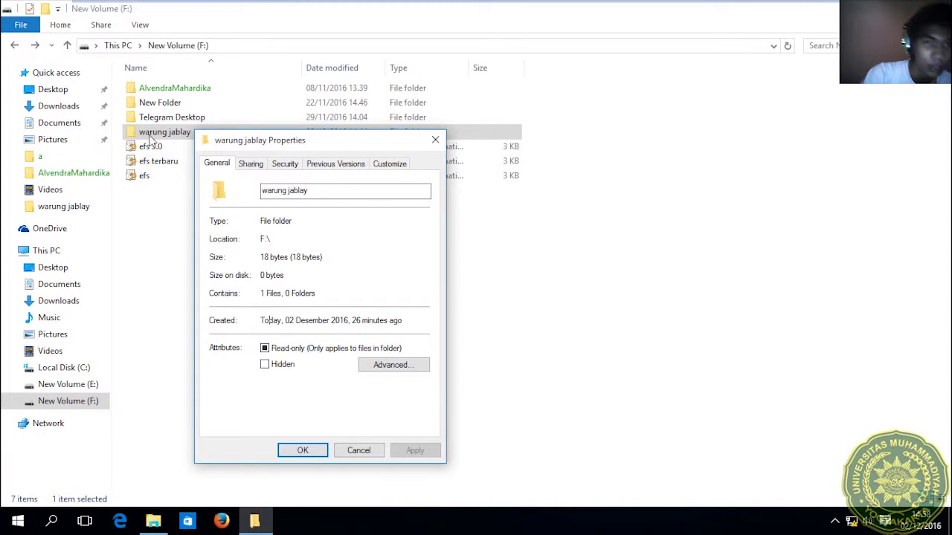
left_click(289, 164)
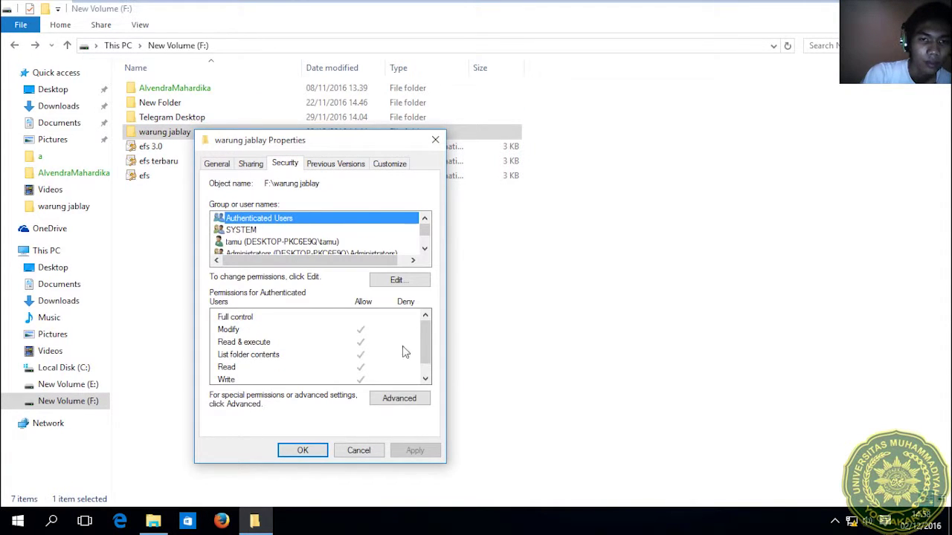
left_click(397, 402)
left_click(324, 237)
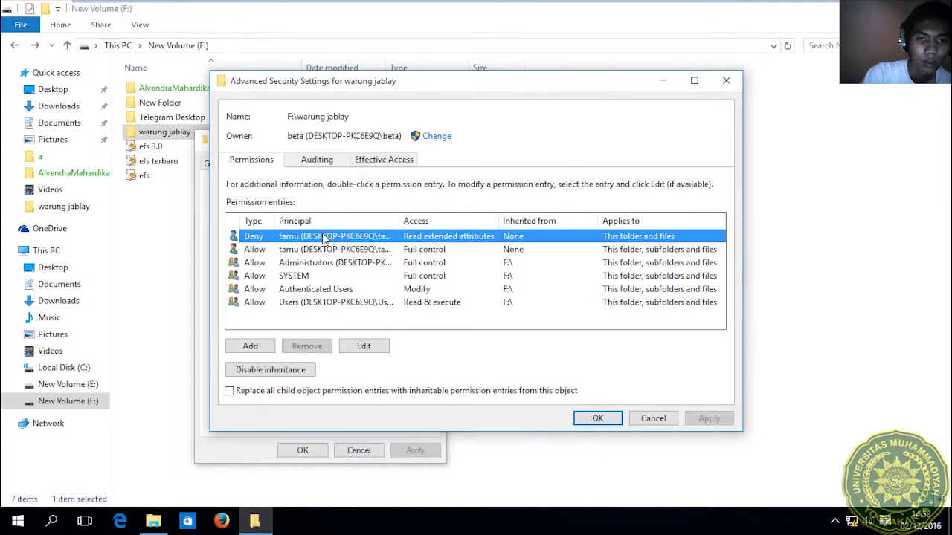
left_click(361, 355)
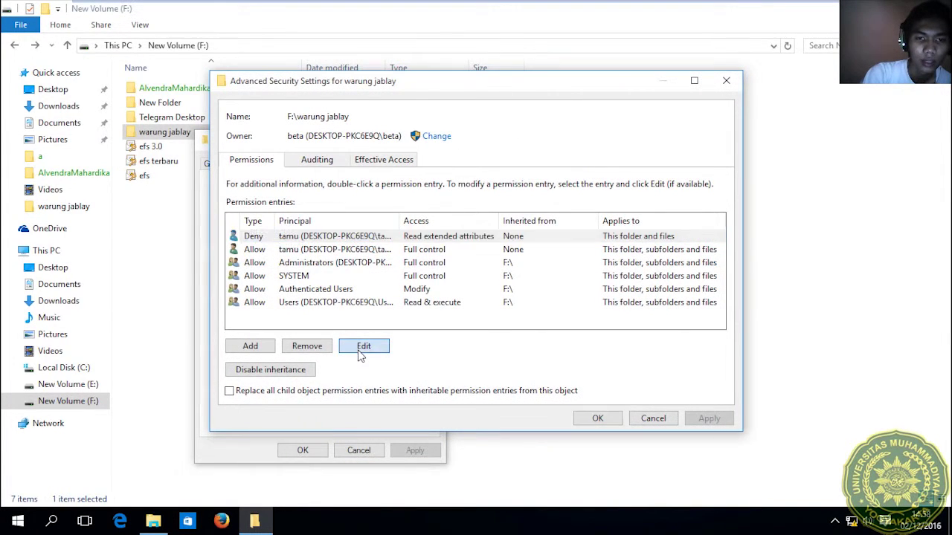
Change the denied permission to Create files / write data, this folder only, and save.
left_click(752, 186)
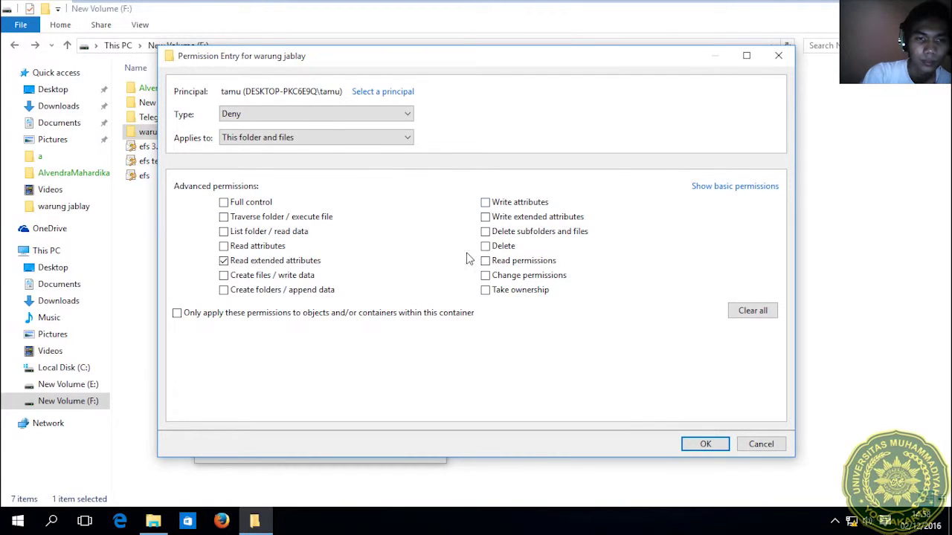
left_click(278, 261)
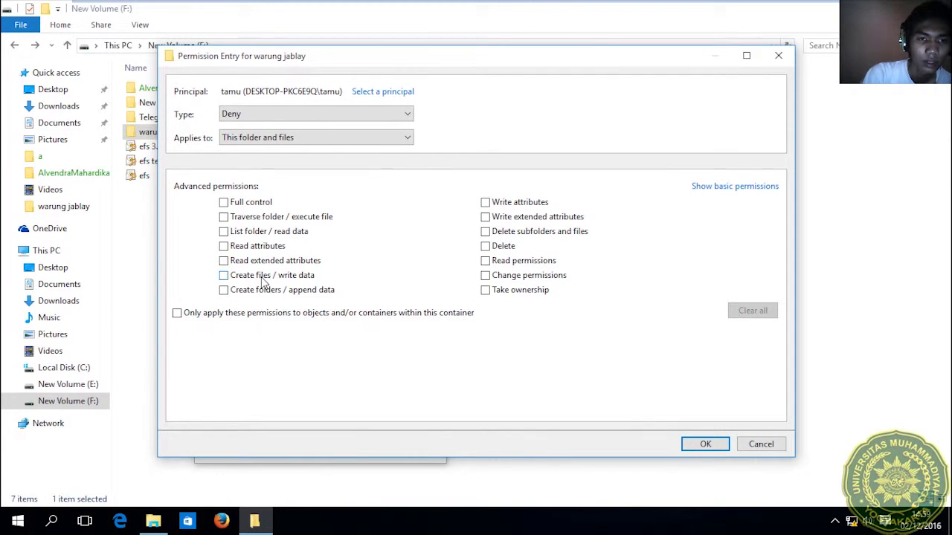
left_click(262, 278)
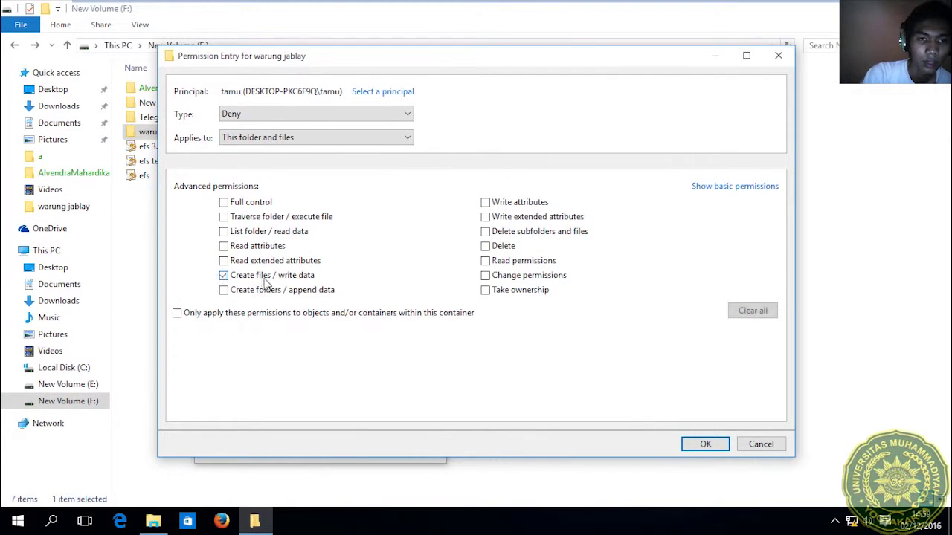
left_click(323, 144)
left_click(324, 162)
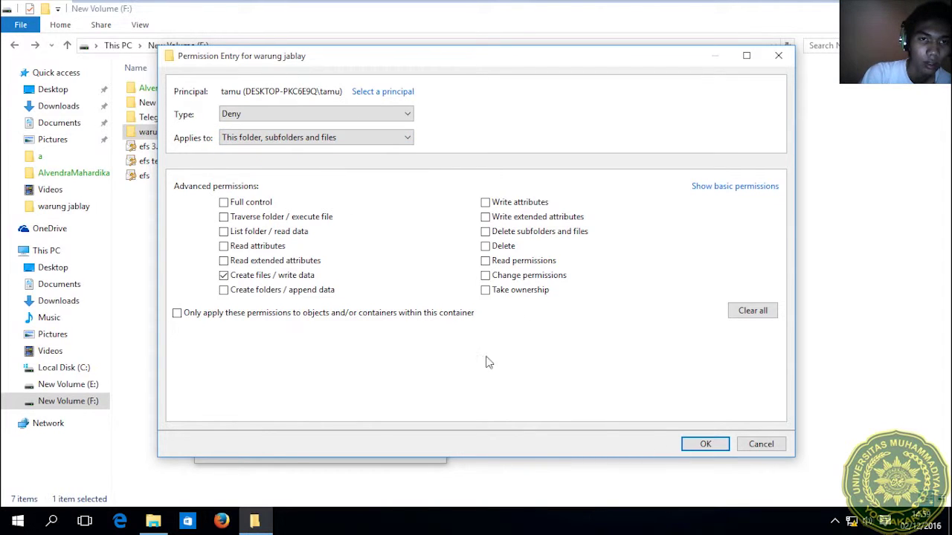
left_click(297, 140)
left_click(281, 147)
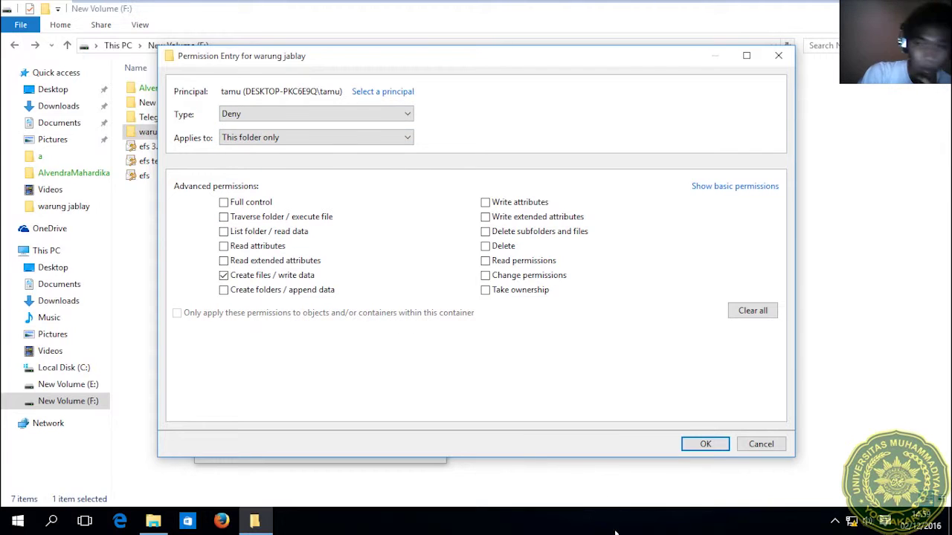
left_click(704, 444)
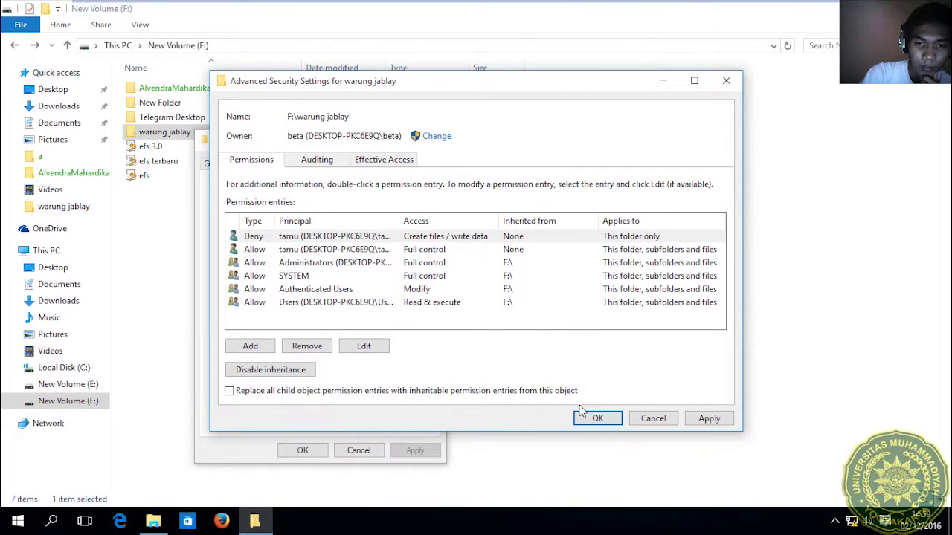
left_click(597, 418)
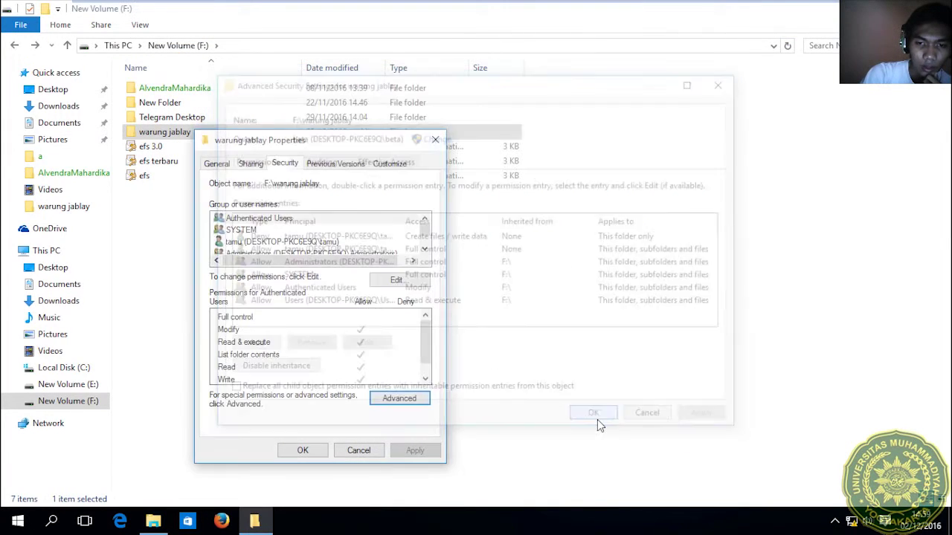
Close the folder properties and sign in as tamu.
left_click(303, 450)
left_click(18, 520)
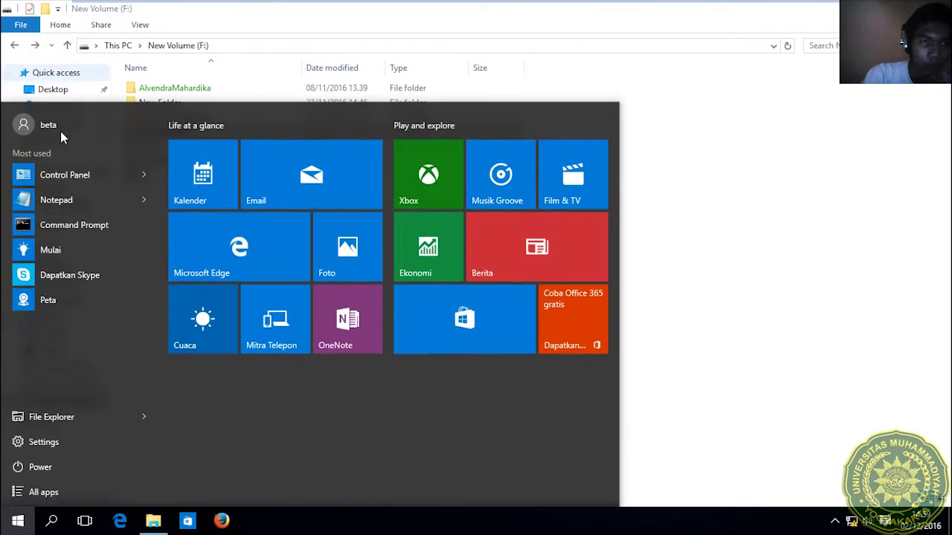
left_click(59, 128)
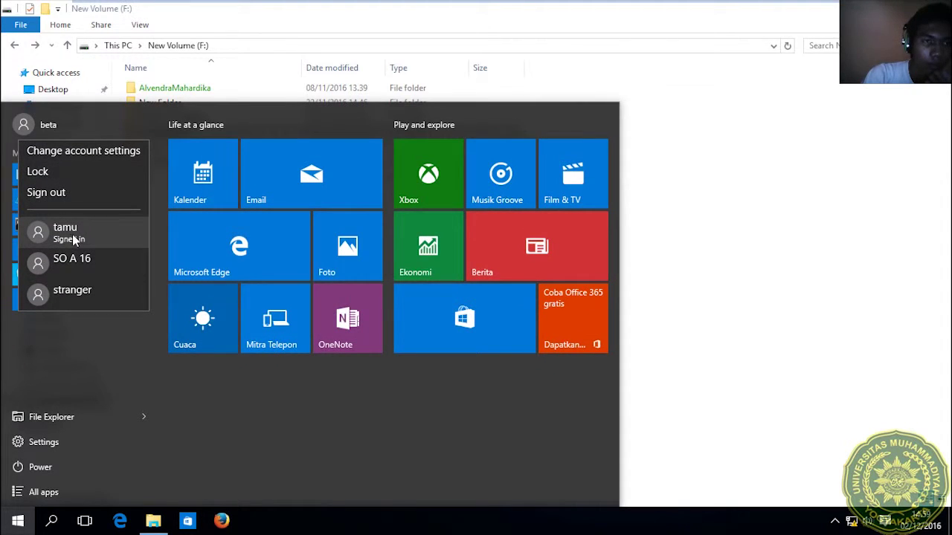
left_click(75, 236)
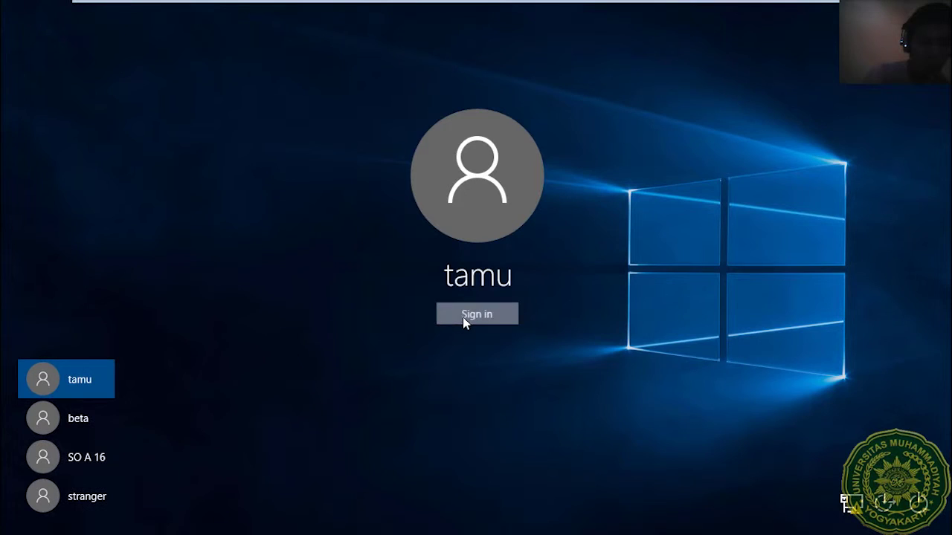
left_click(463, 320)
left_click(877, 244)
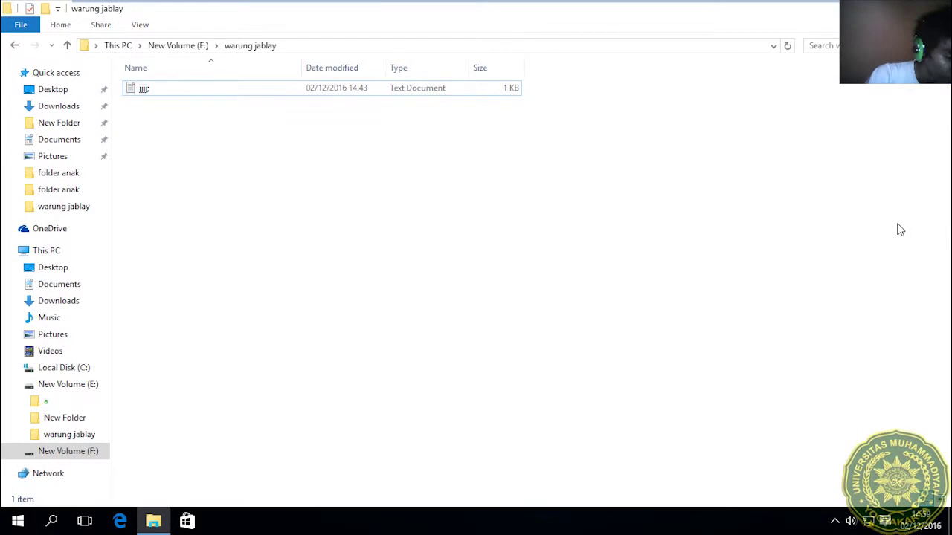
Open warung jablay as tamu and check which New items can be created there.
right_click(239, 150)
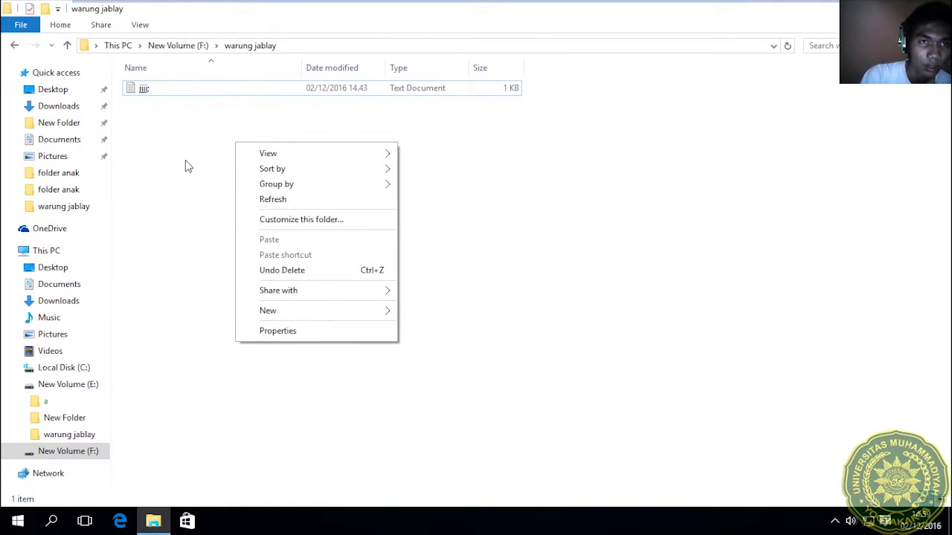
left_click(9, 51)
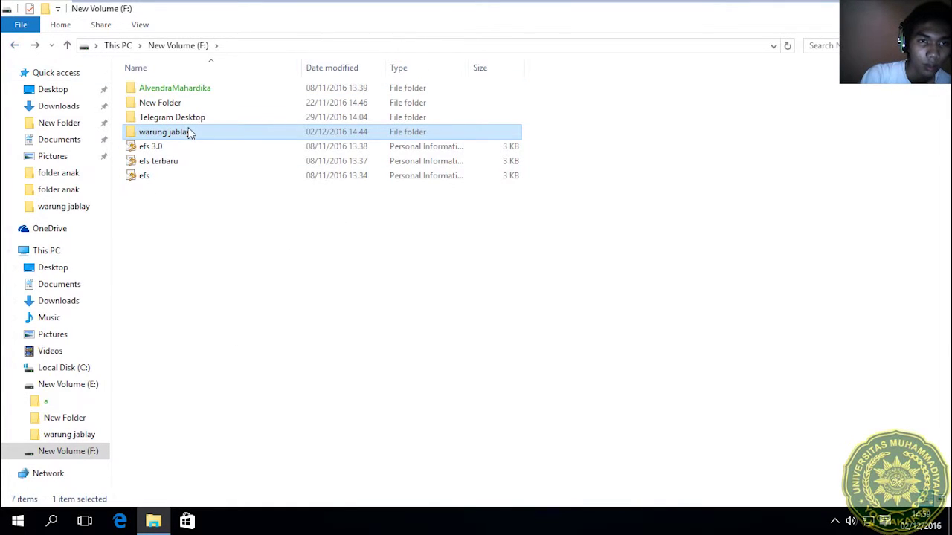
left_click(190, 131)
double_click(233, 135)
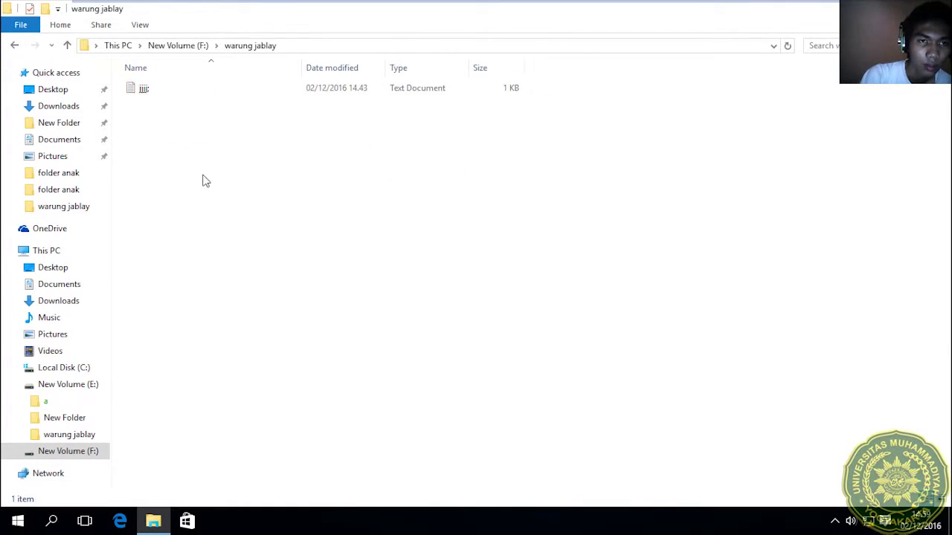
right_click(200, 136)
mouse_move(245, 311)
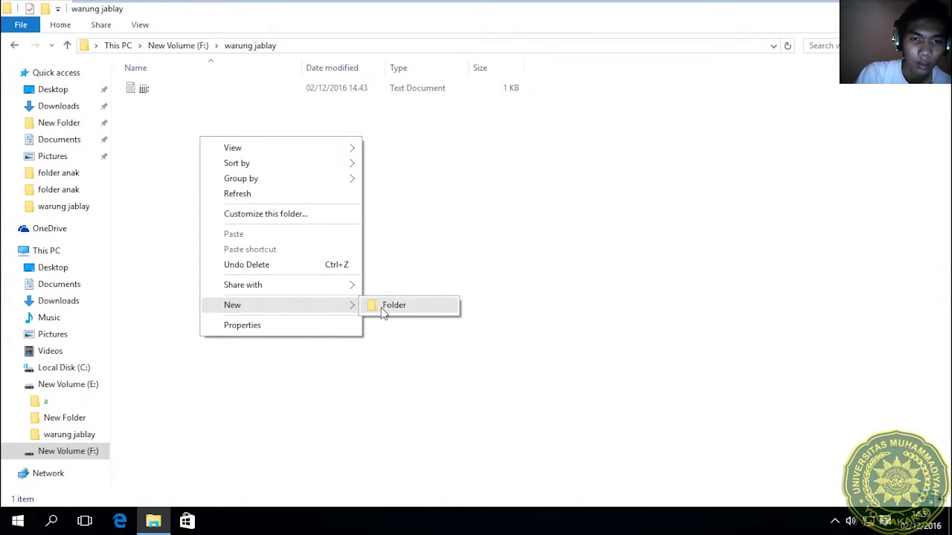
left_click(457, 203)
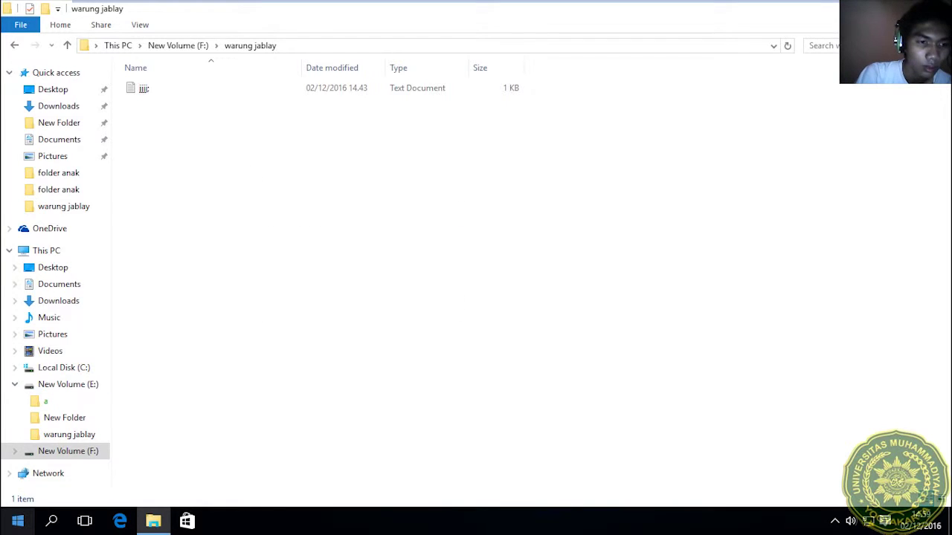
left_click(17, 521)
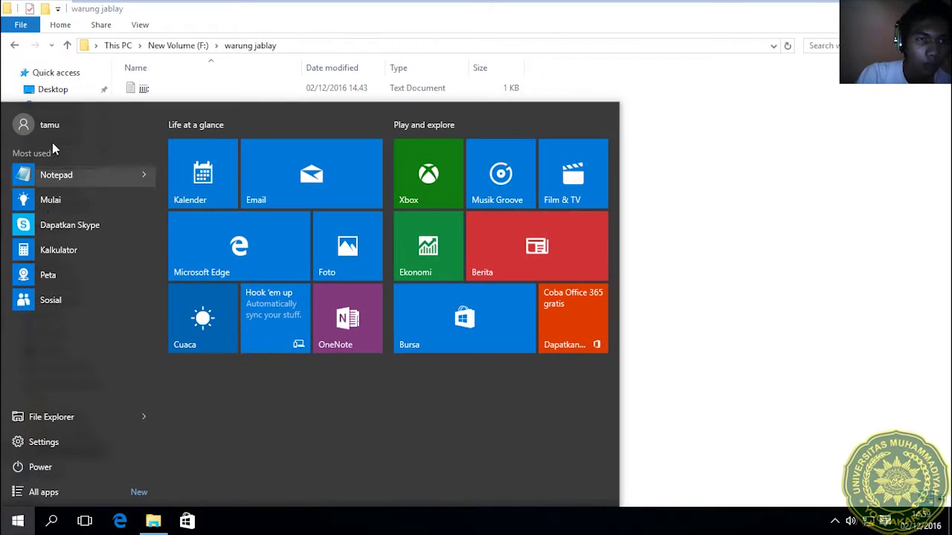
Sign in as beta with its password and return to the New Volume (F:) listing.
left_click(53, 125)
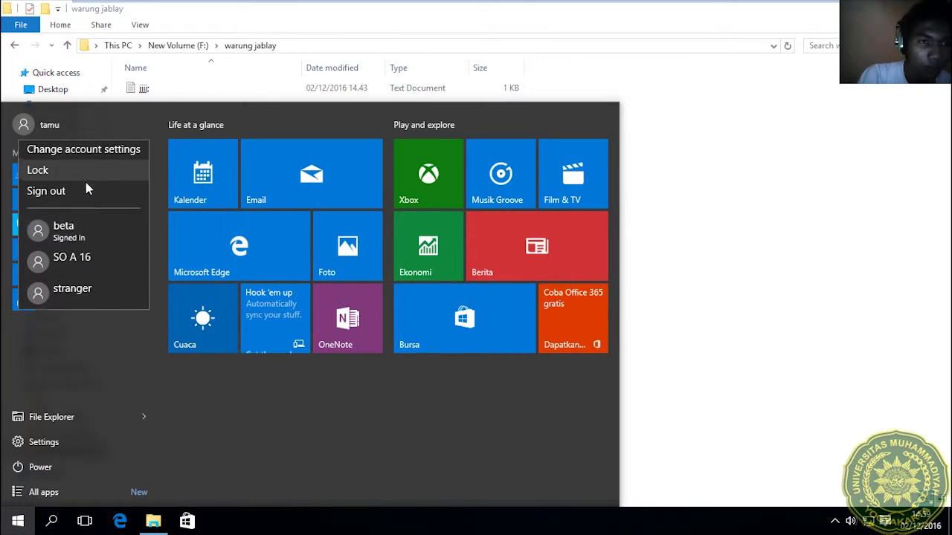
left_click(84, 227)
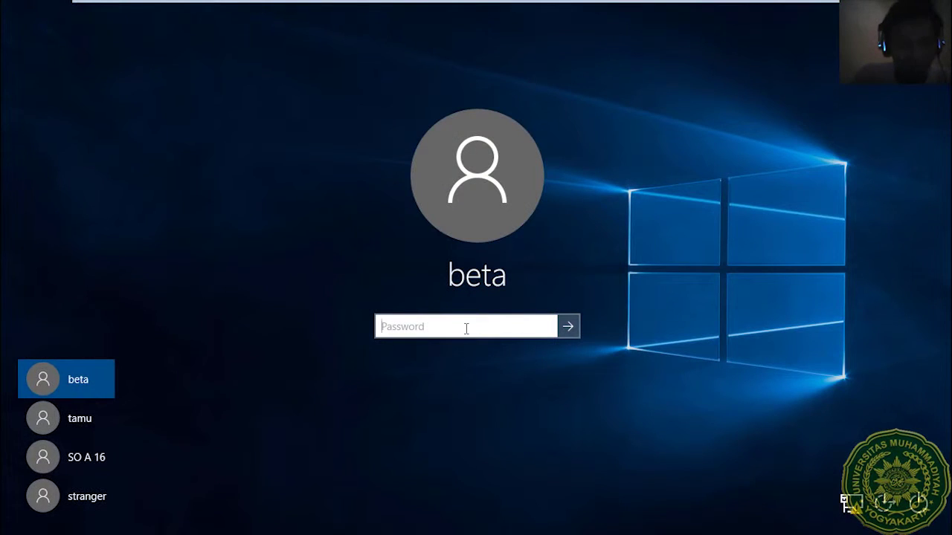
type("a")
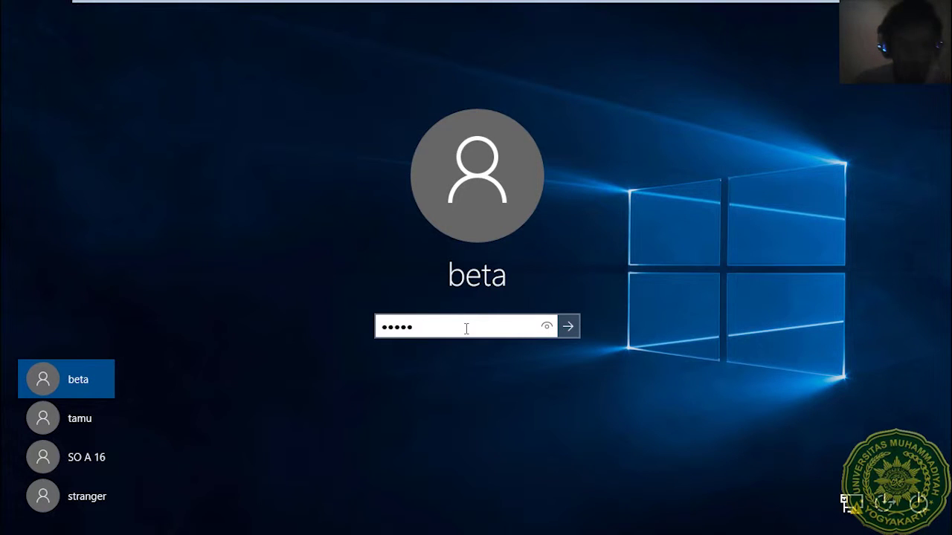
key("Return")
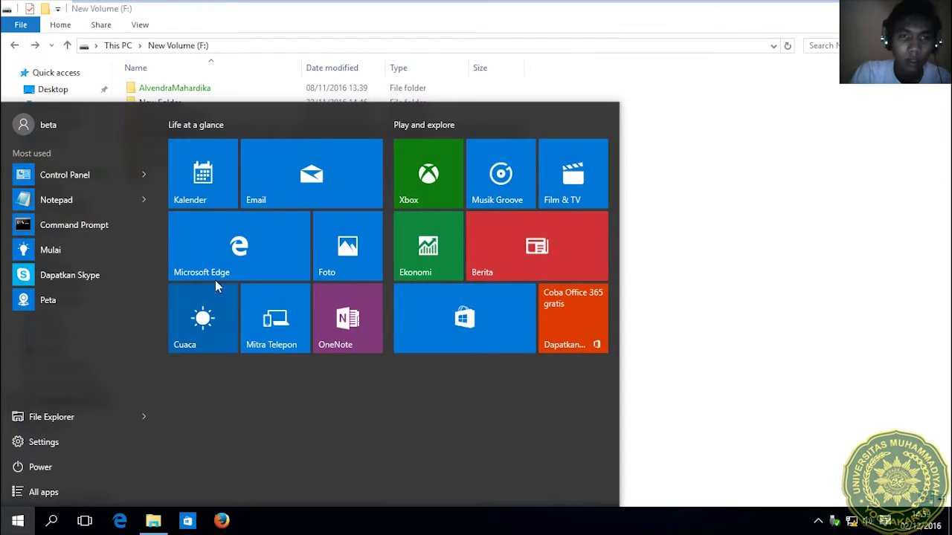
left_click(285, 62)
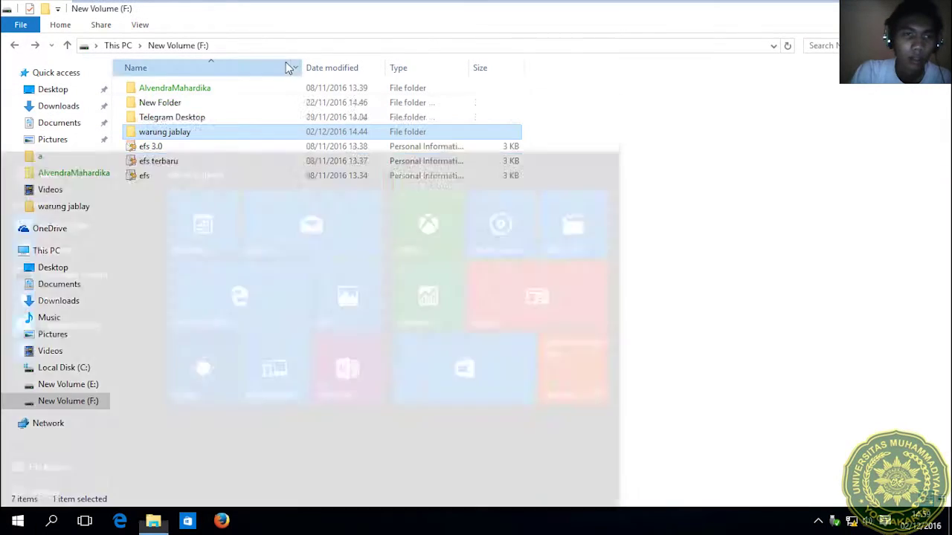
left_click(284, 66)
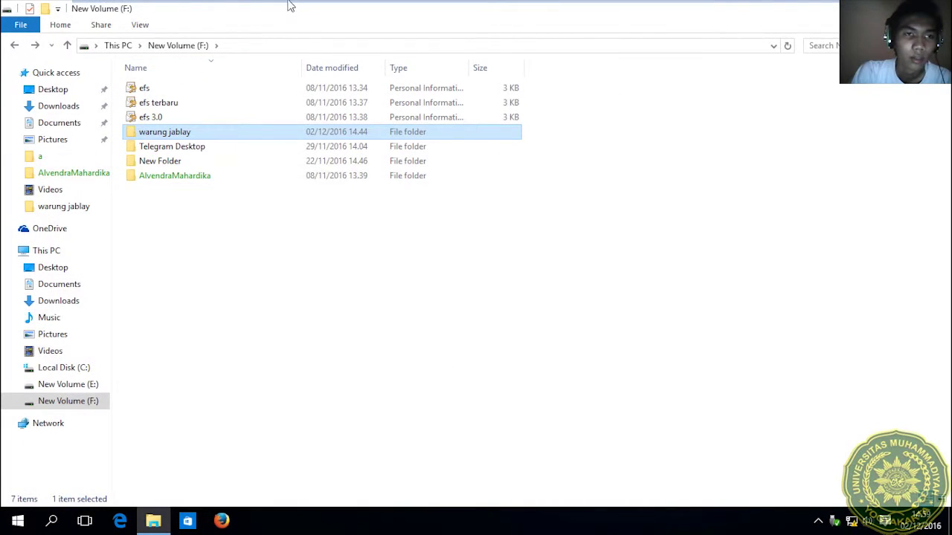
double_click(175, 135)
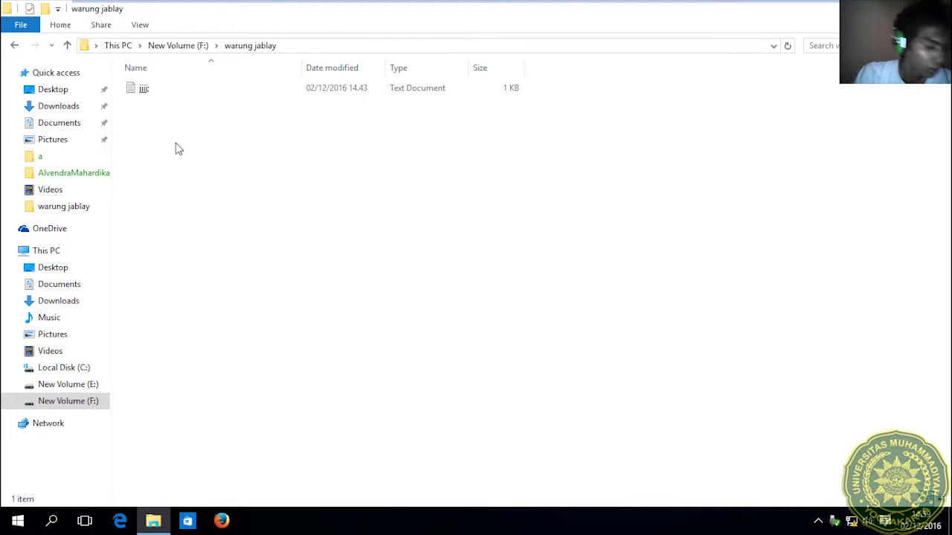
left_click(15, 45)
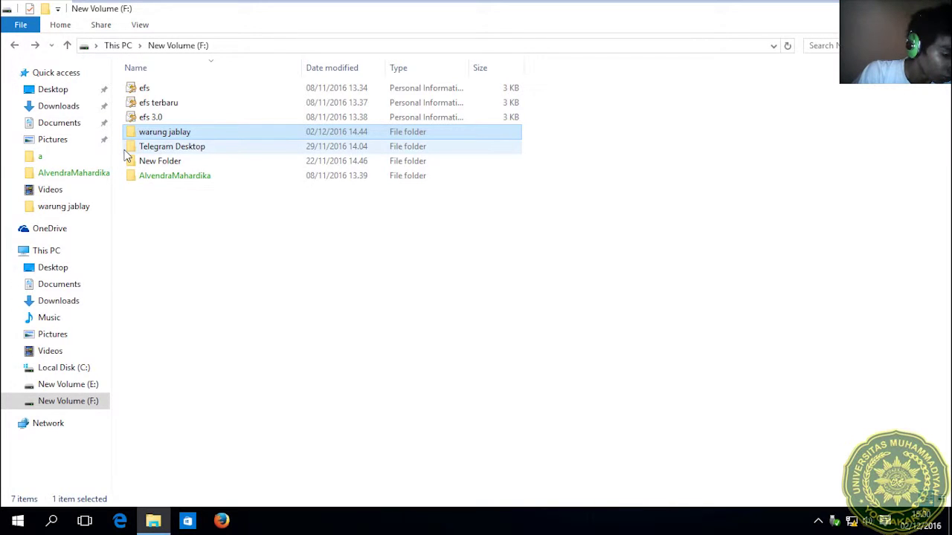
Open warung jablay's advanced security settings and edit tamu's Deny entry.
right_click(174, 139)
left_click(245, 369)
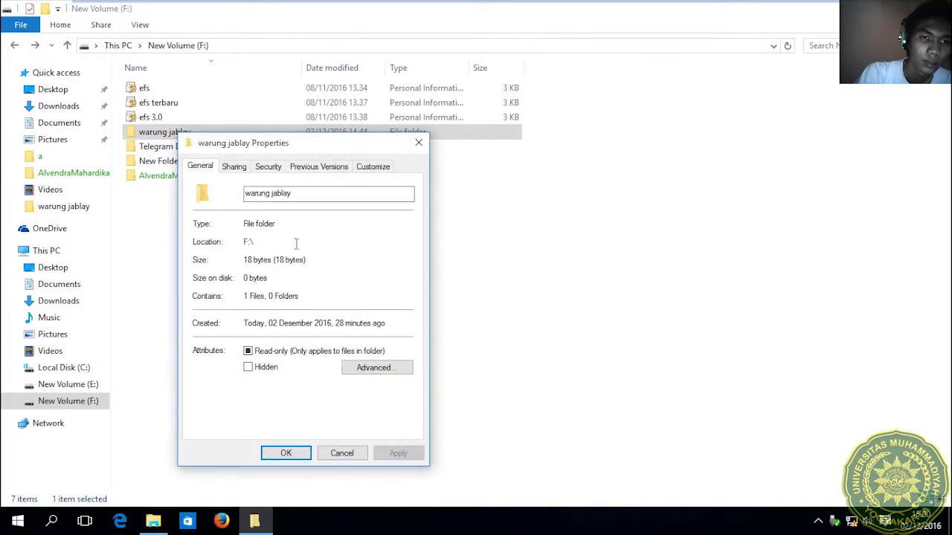
left_click(269, 167)
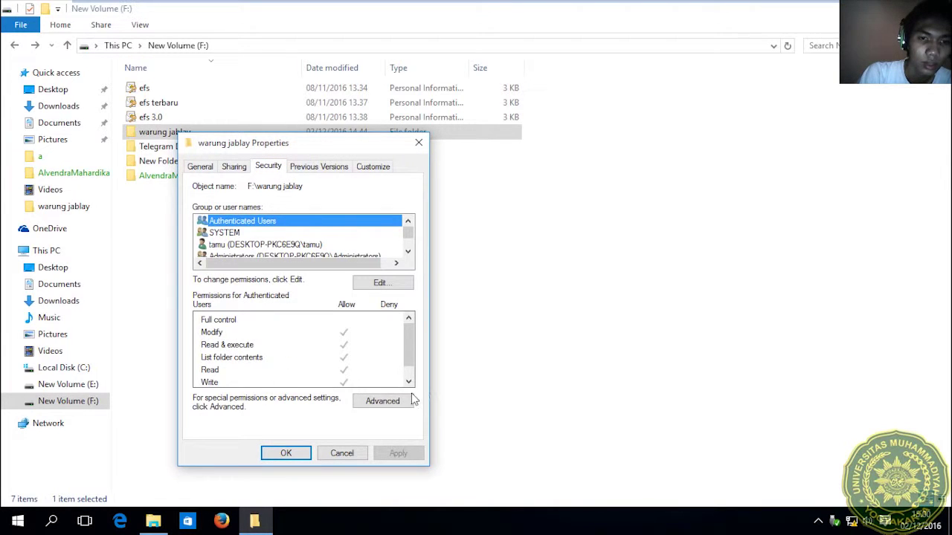
left_click(380, 402)
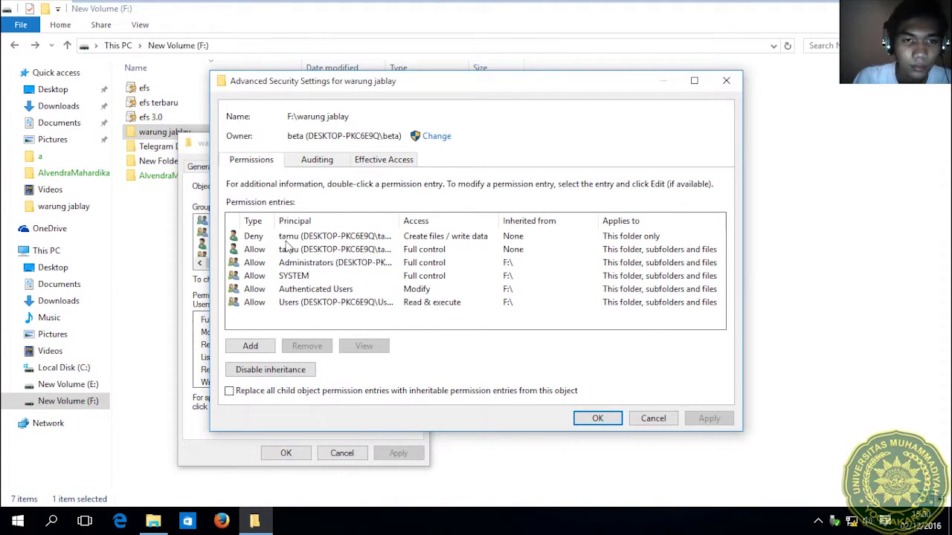
left_click(291, 236)
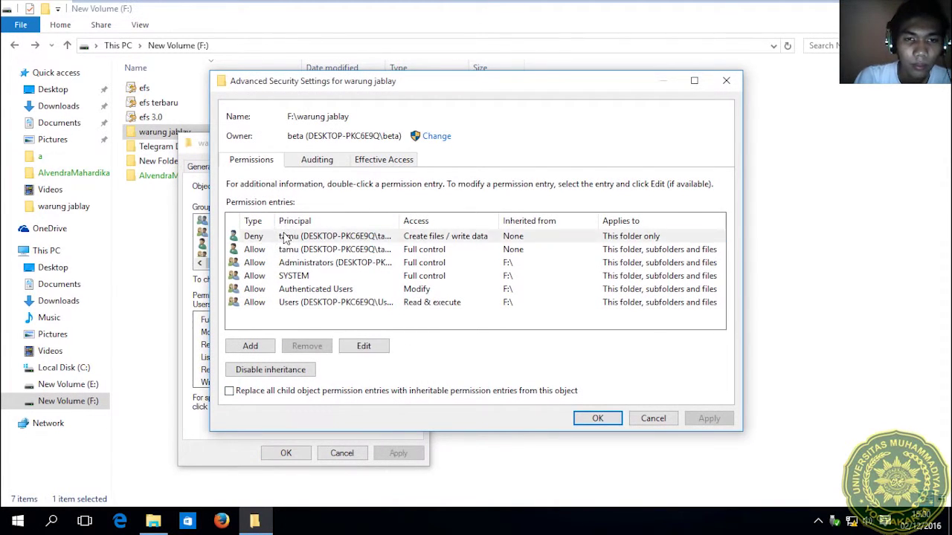
left_click(370, 347)
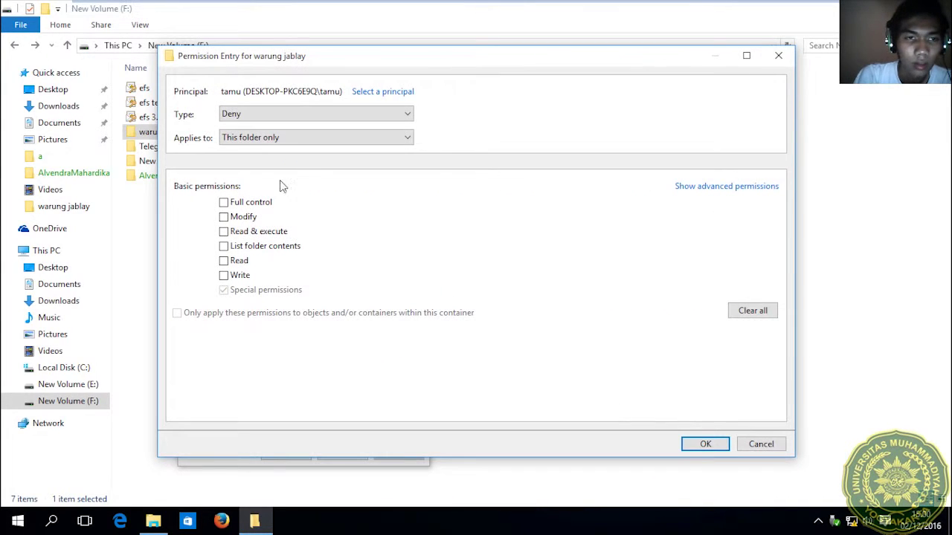
Swap the denied permission from Create files / write data to Create folders / append data.
left_click(703, 187)
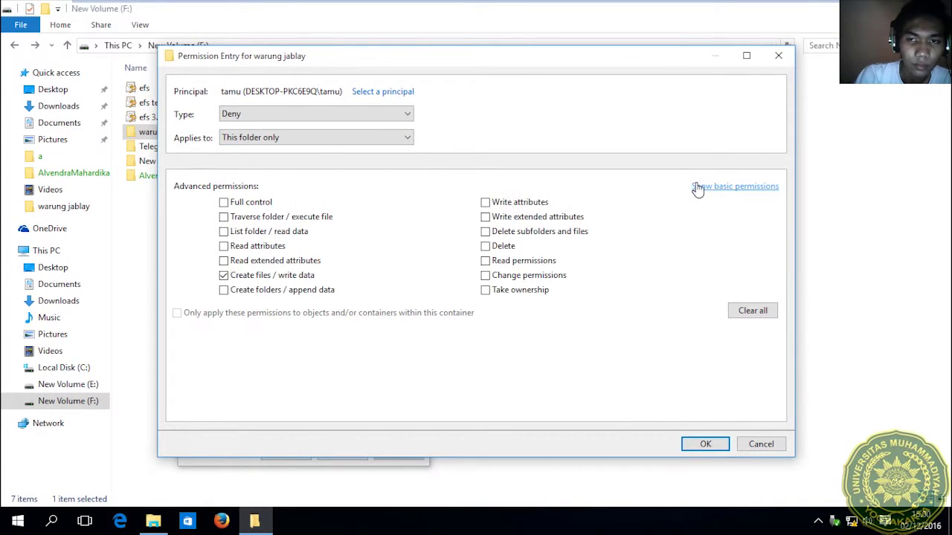
left_click(226, 276)
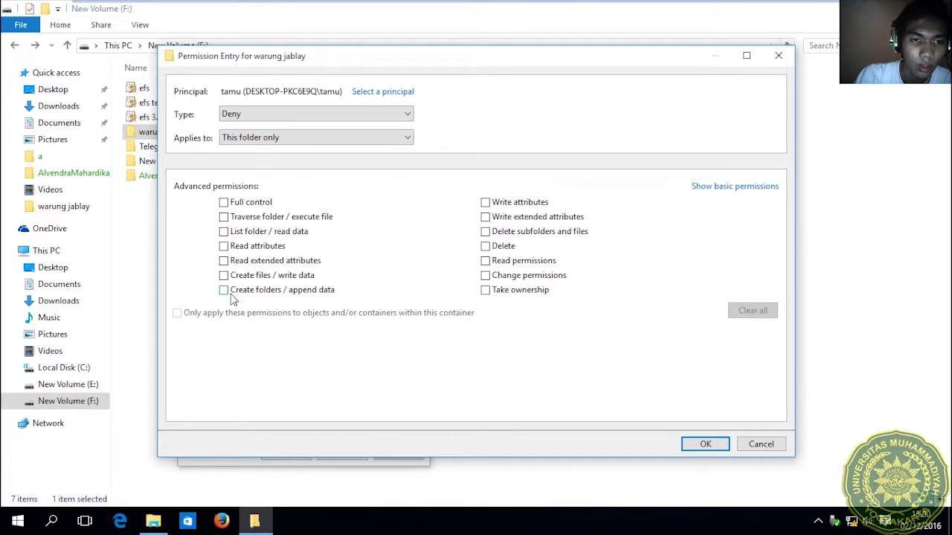
left_click(233, 292)
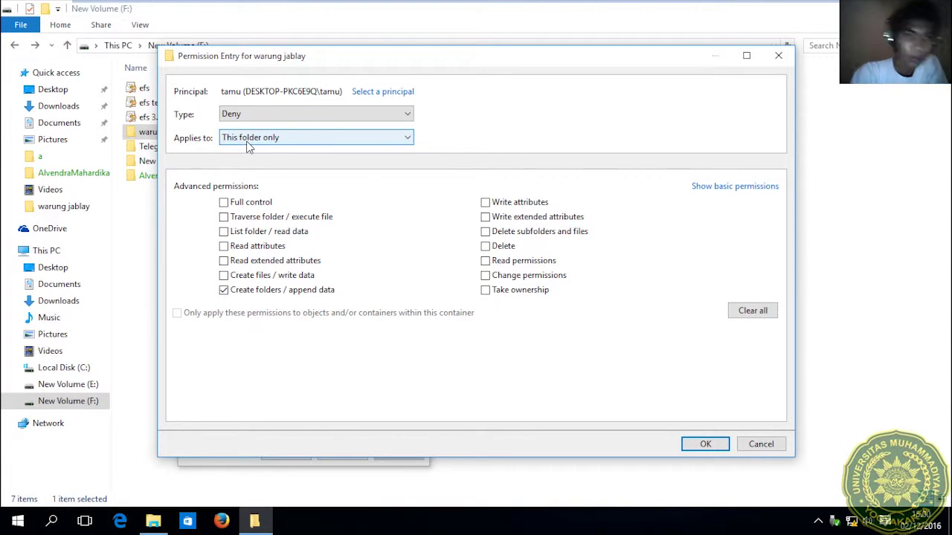
left_click(705, 446)
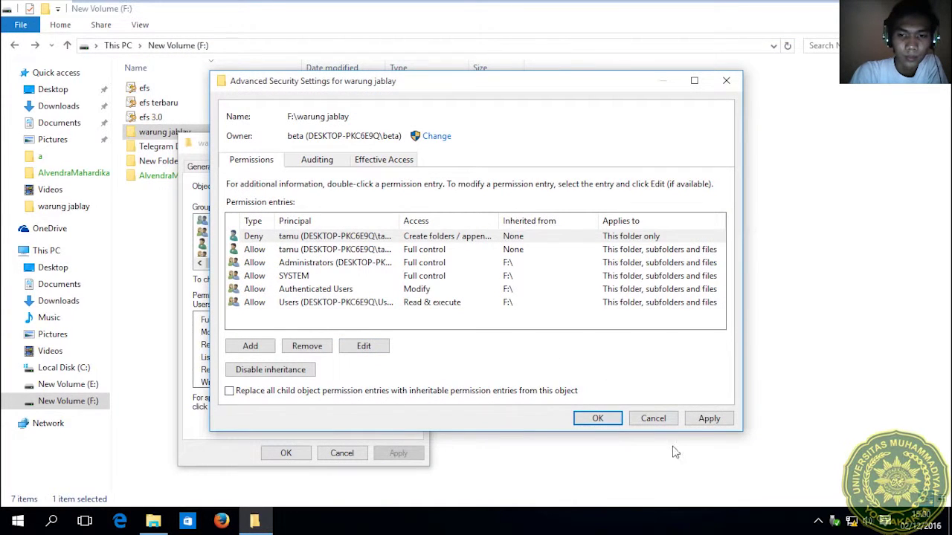
left_click(708, 418)
left_click(599, 418)
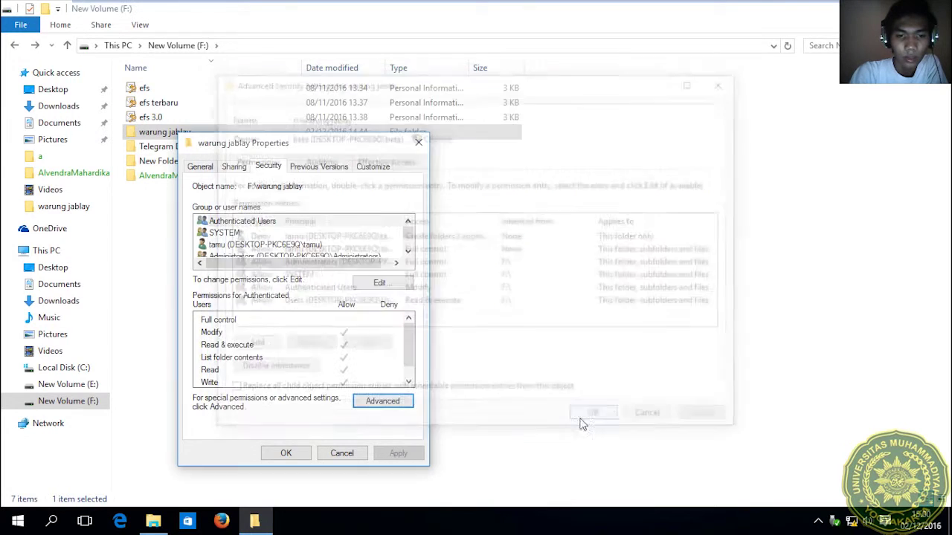
left_click(287, 453)
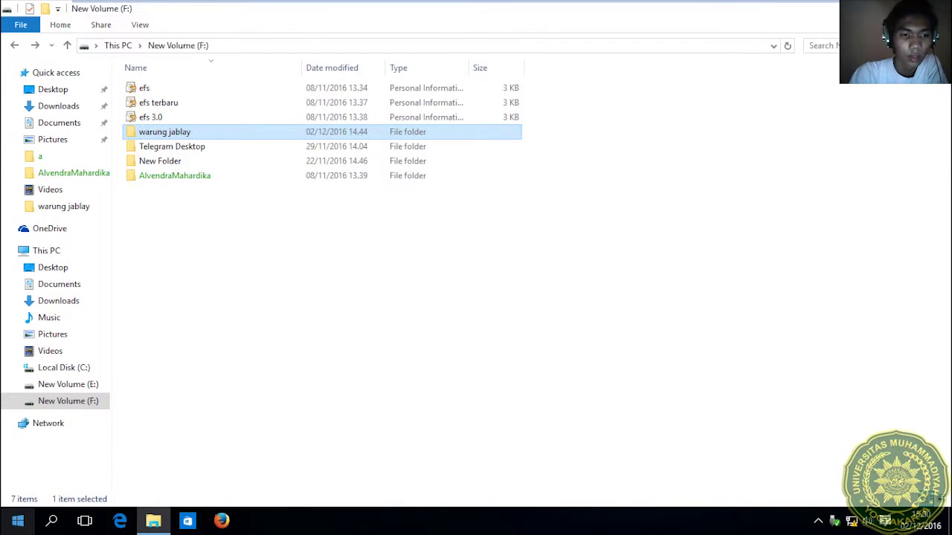
Sign in as tamu, open warung jablay, and bring up the empty-area context menu.
key("super")
left_click(74, 125)
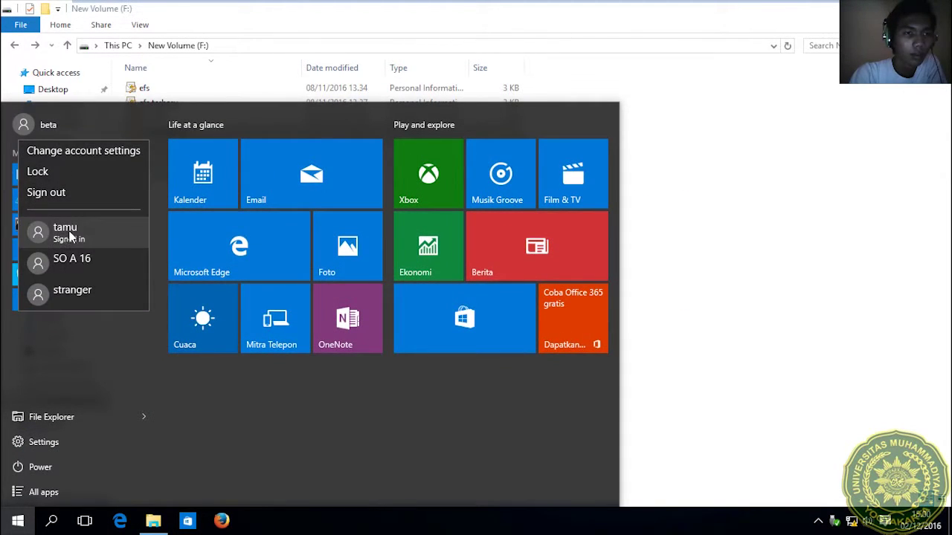
left_click(72, 235)
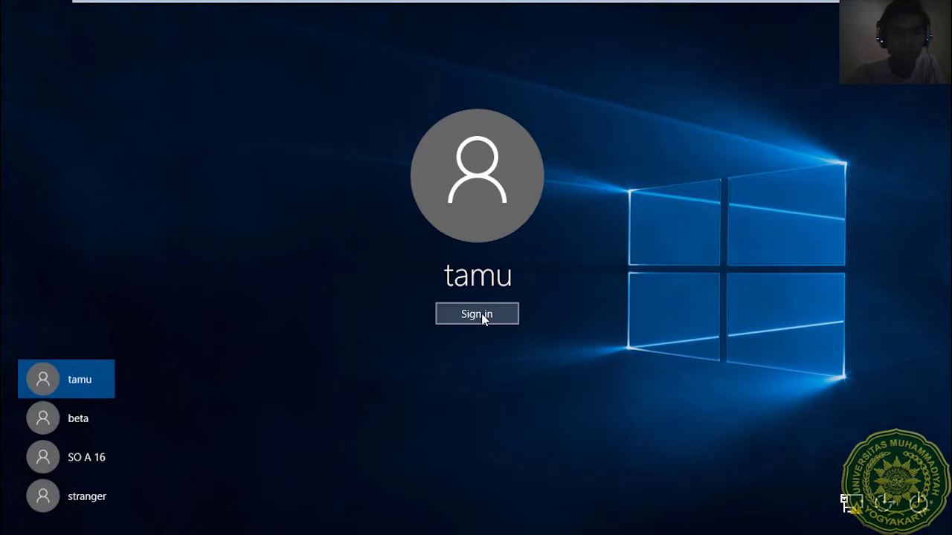
left_click(482, 317)
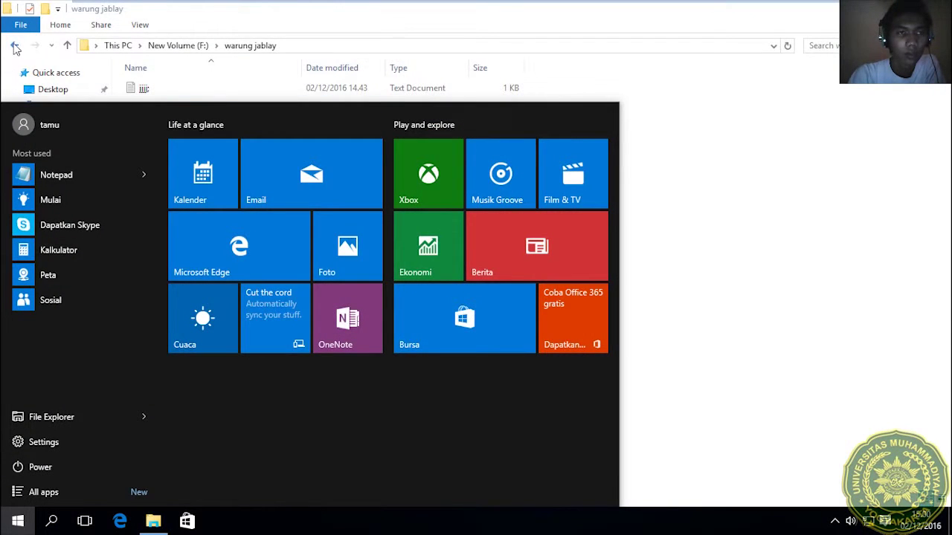
left_click(13, 46)
double_click(166, 135)
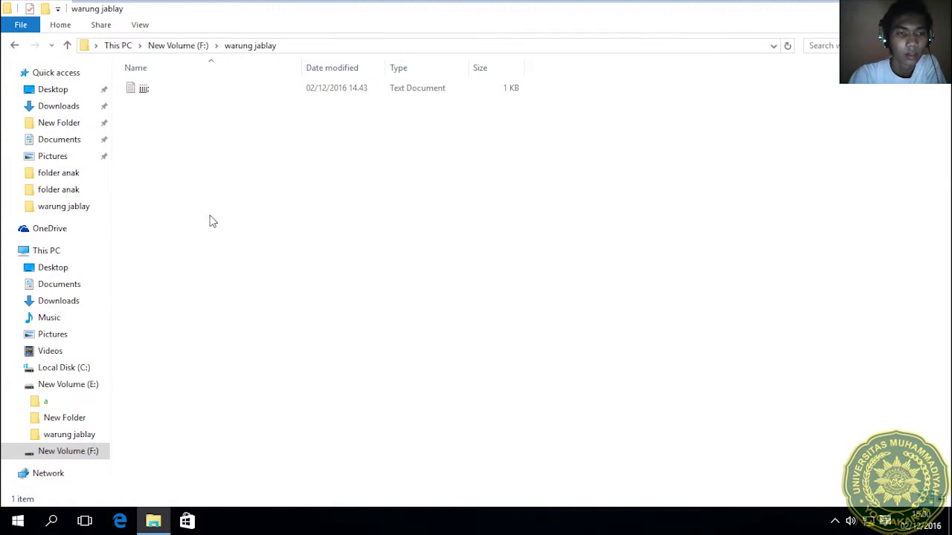
right_click(239, 187)
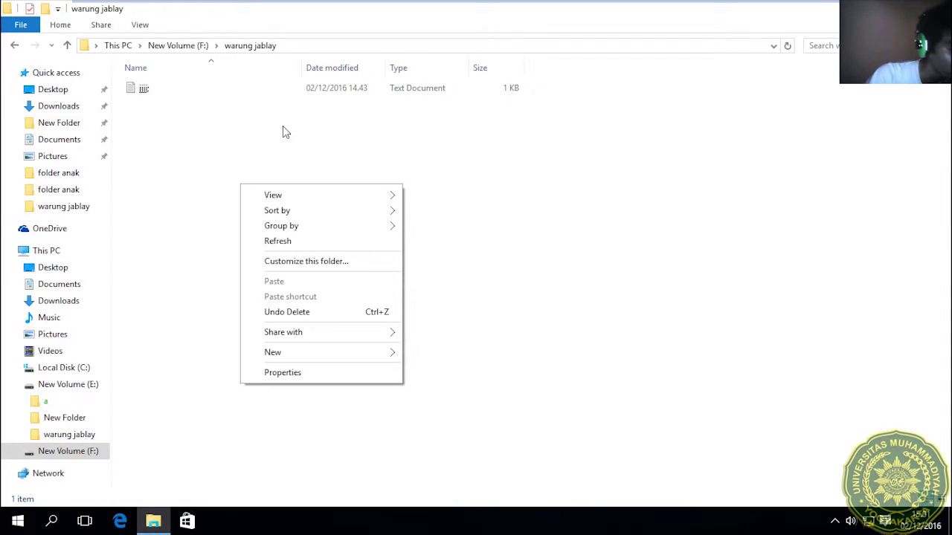
Create a New folder in warung jablay as tamu, approving the UAC prompt with the administrator password.
left_click(282, 140)
right_click(284, 132)
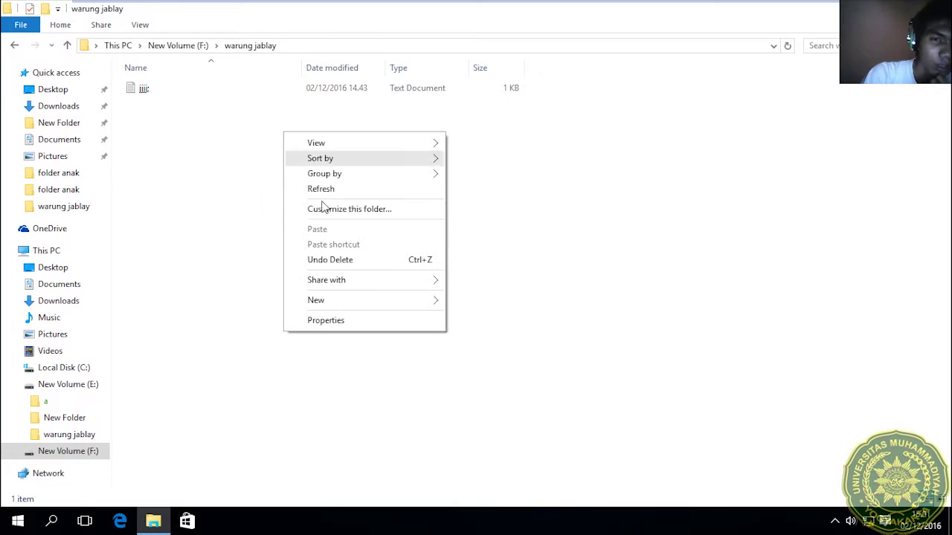
mouse_move(382, 302)
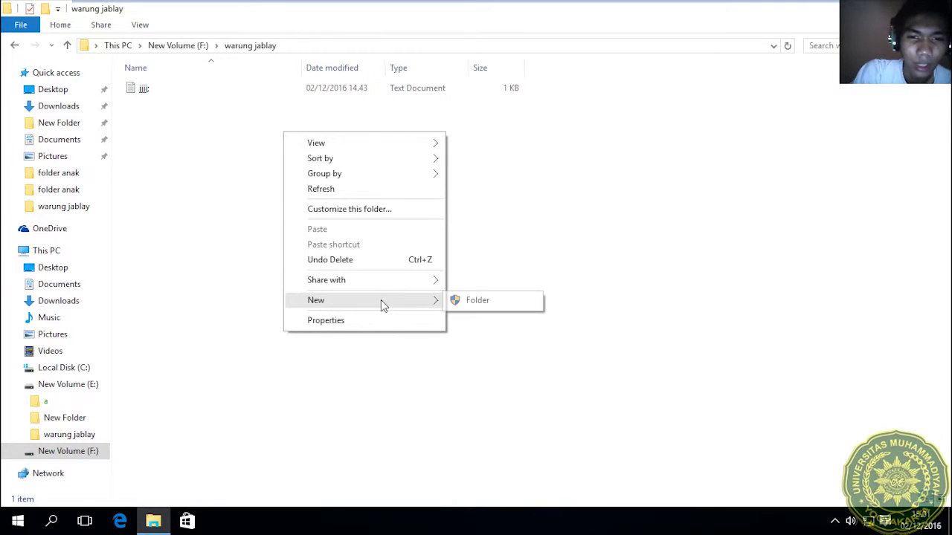
left_click(467, 302)
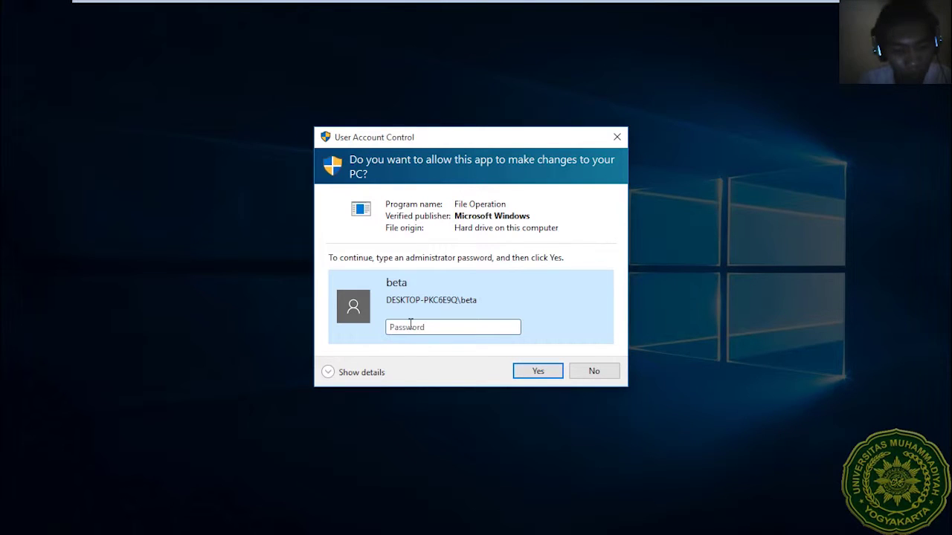
type("12345")
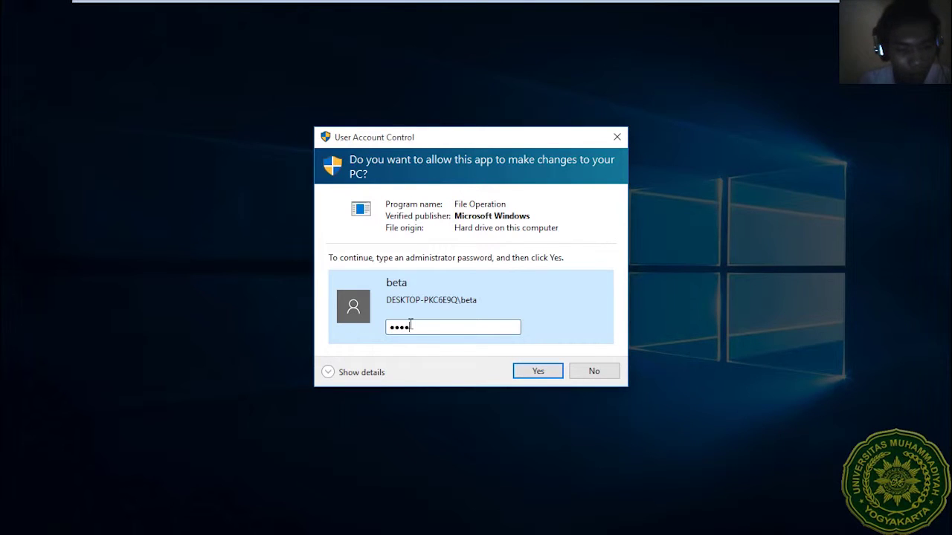
left_click(540, 372)
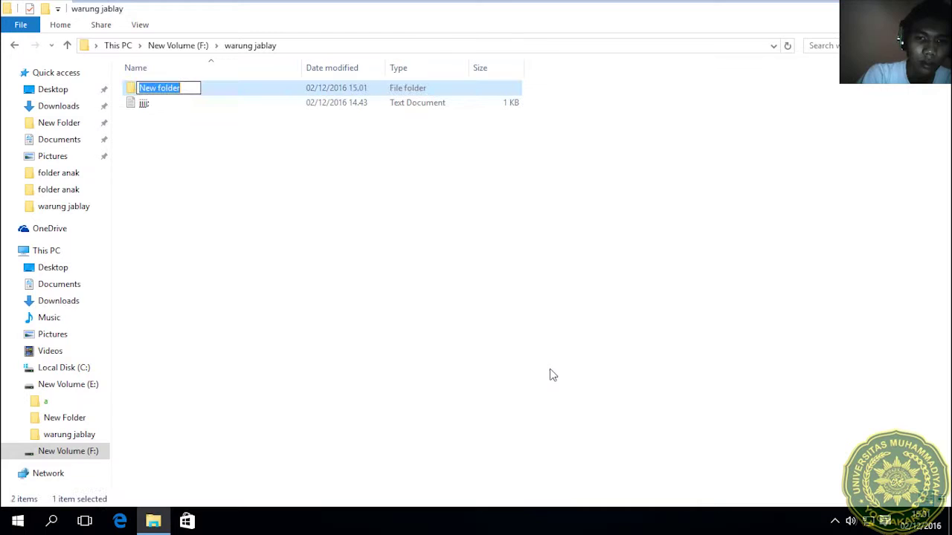
key("Return")
left_click(301, 180)
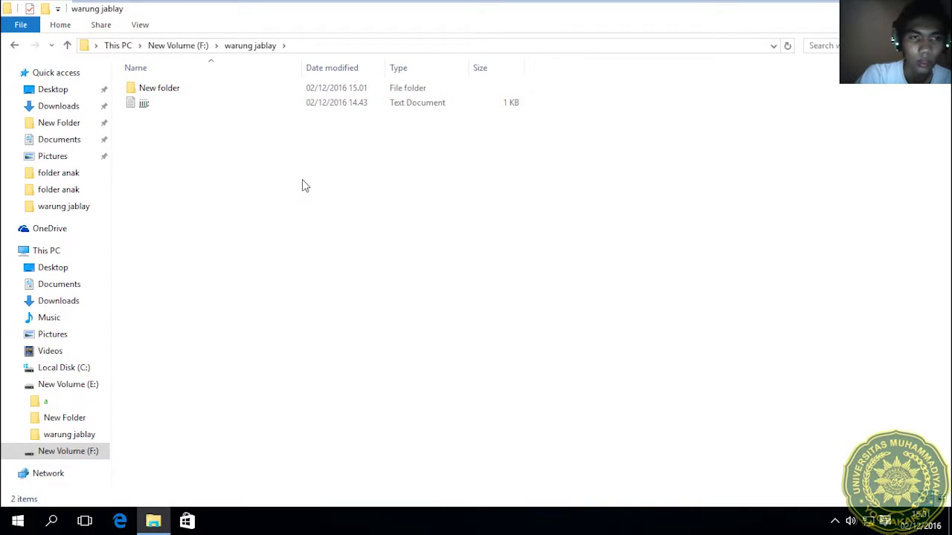
Dismiss the Start menu and clear File Explorer from the desktop.
left_click(5, 528)
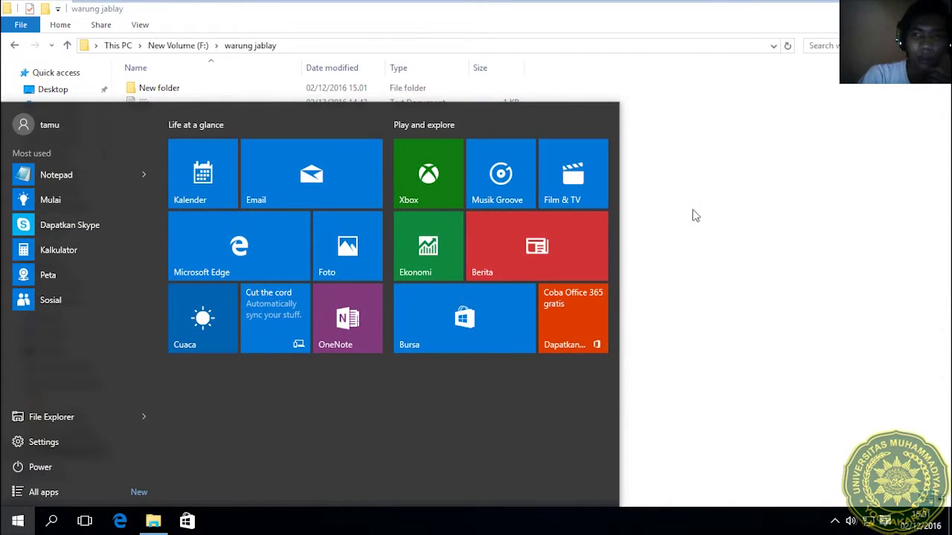
left_click(693, 214)
key("super+d")
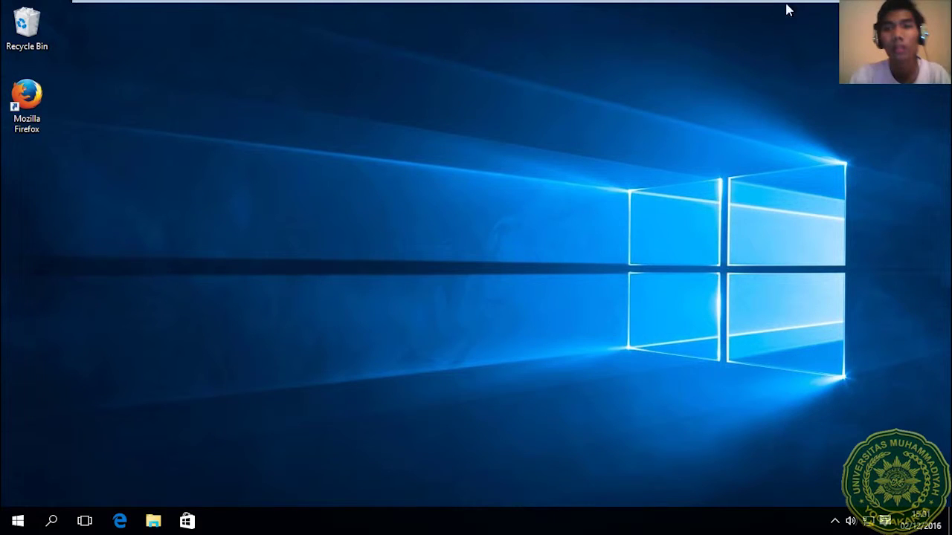
Minimise the virtual machine to the host desktop, then restore the Windows 10 VM.
mouse_move(766, 6)
left_click(826, 14)
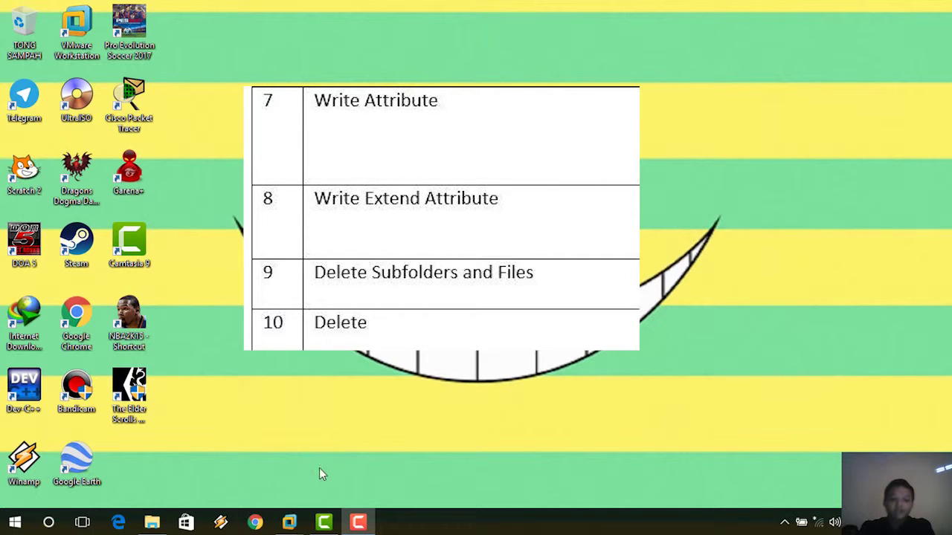
mouse_move(305, 526)
left_click(367, 438)
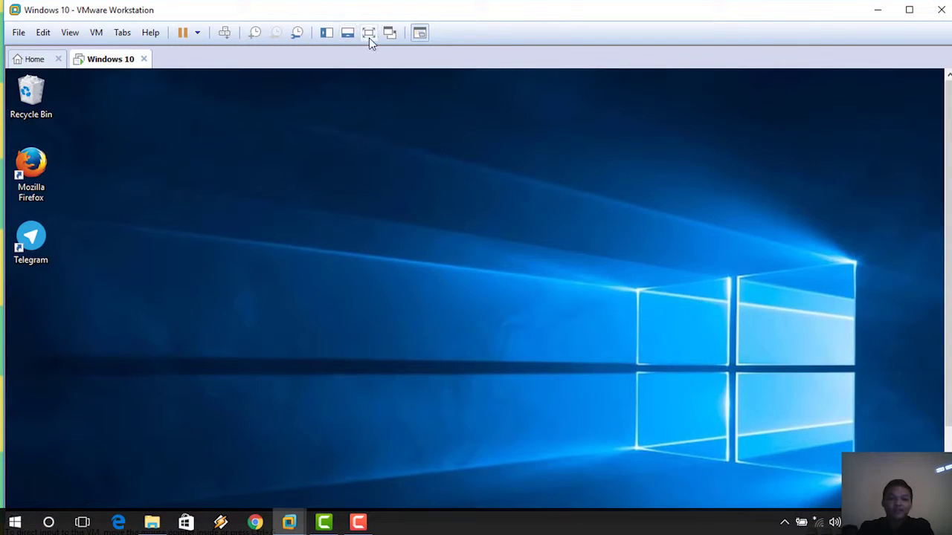
Put the virtual machine in full screen and open File Explorer on drive F:.
left_click(368, 33)
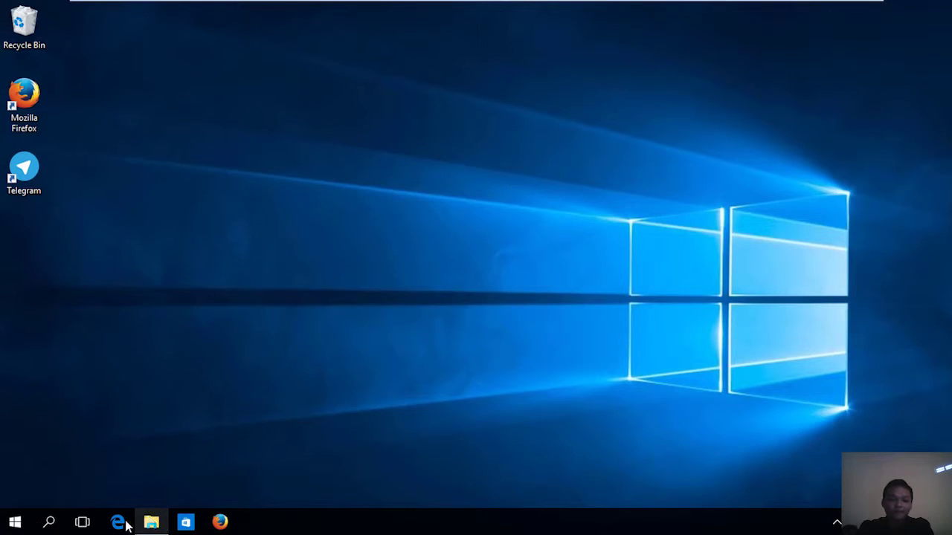
left_click(15, 522)
left_click(15, 522)
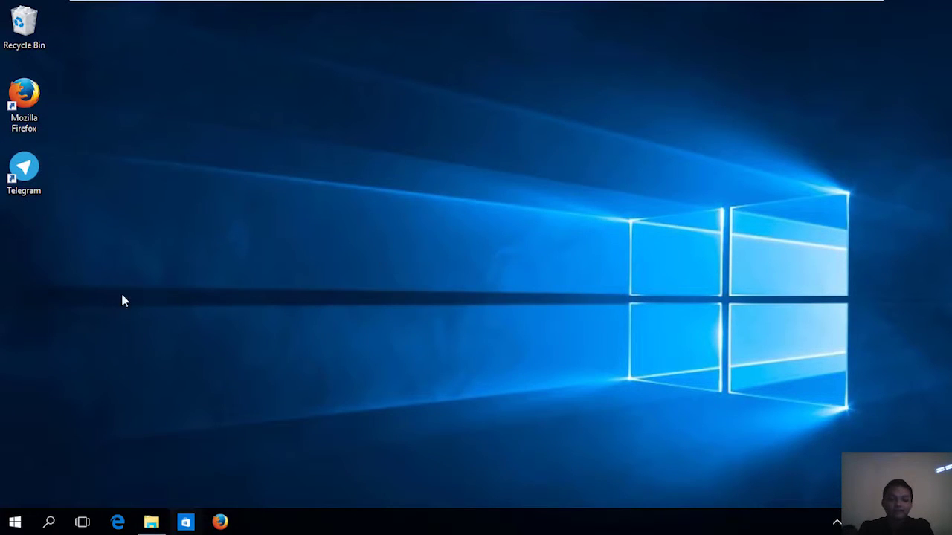
left_click(165, 522)
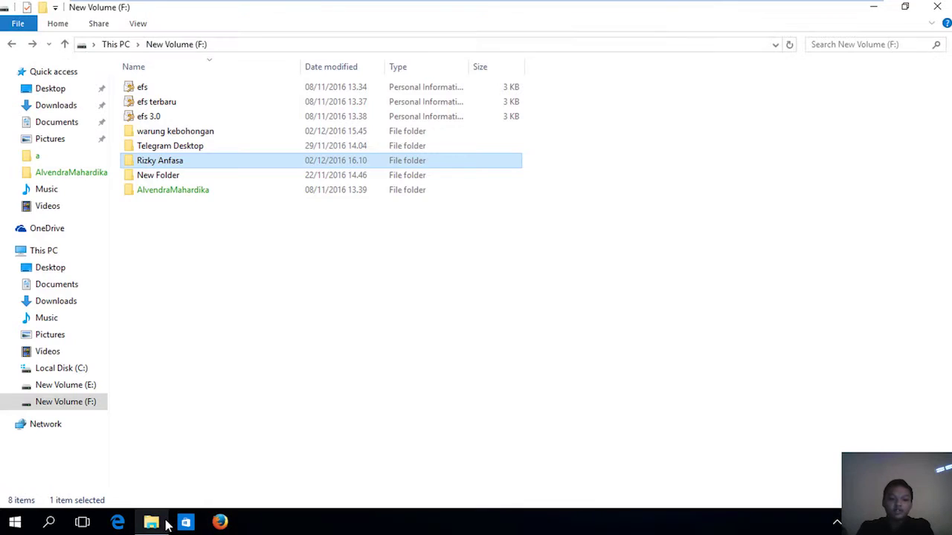
Browse the test folder and its sub folder, then return to the drive F: listing.
right_click(321, 166)
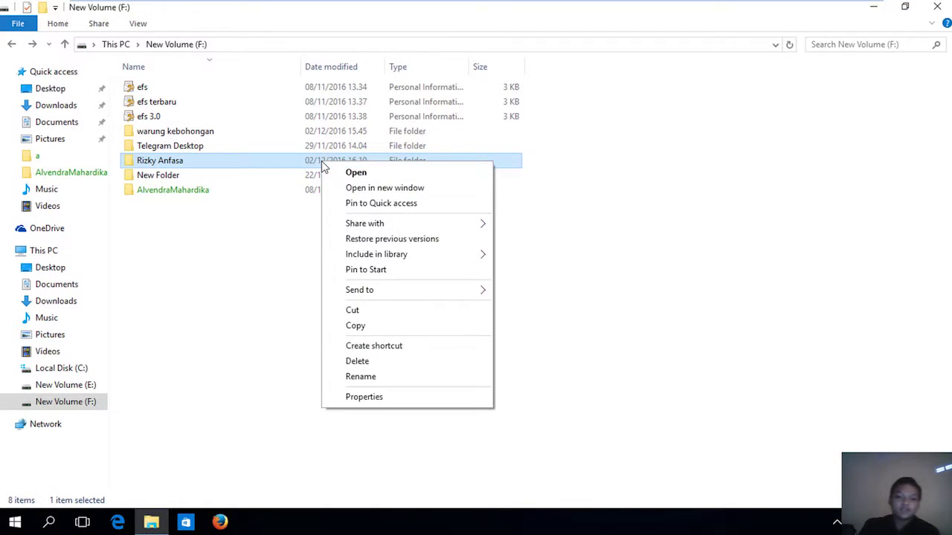
left_click(212, 277)
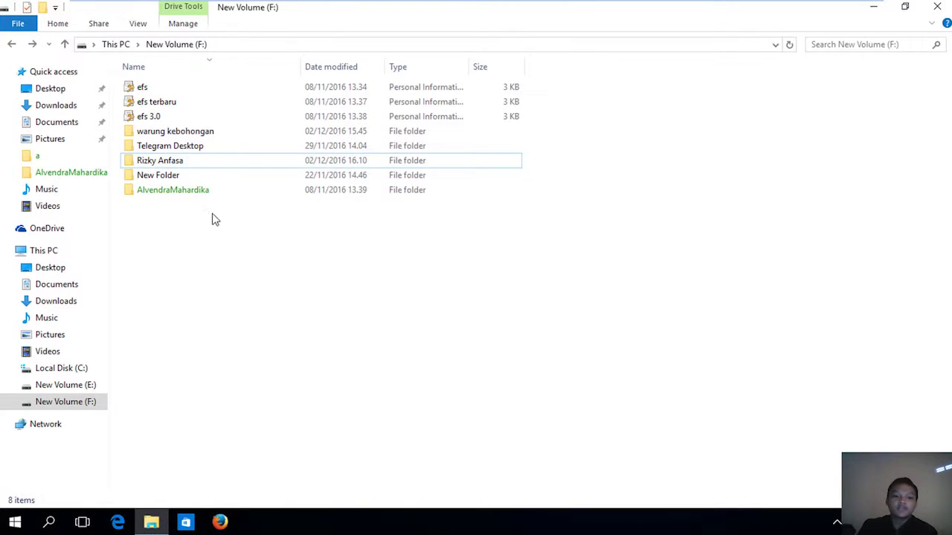
double_click(234, 164)
double_click(214, 89)
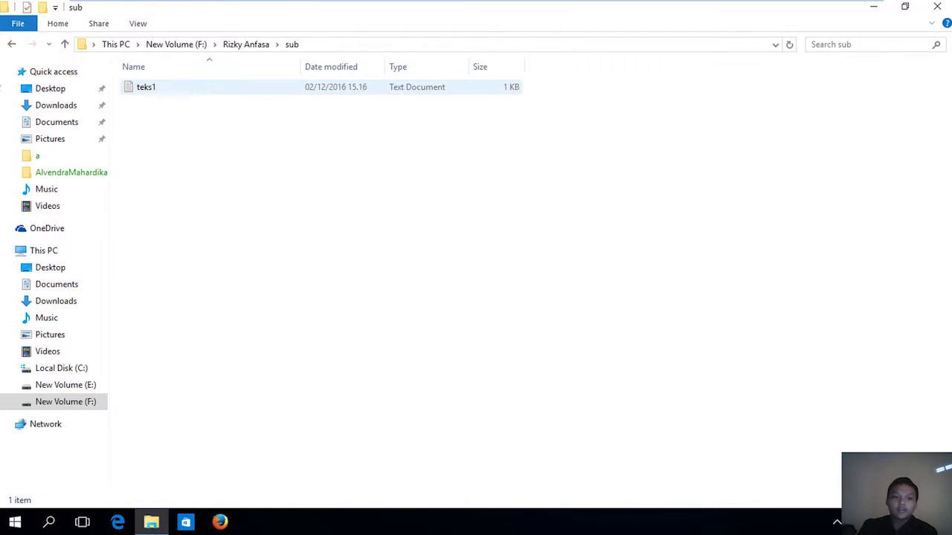
left_click(12, 46)
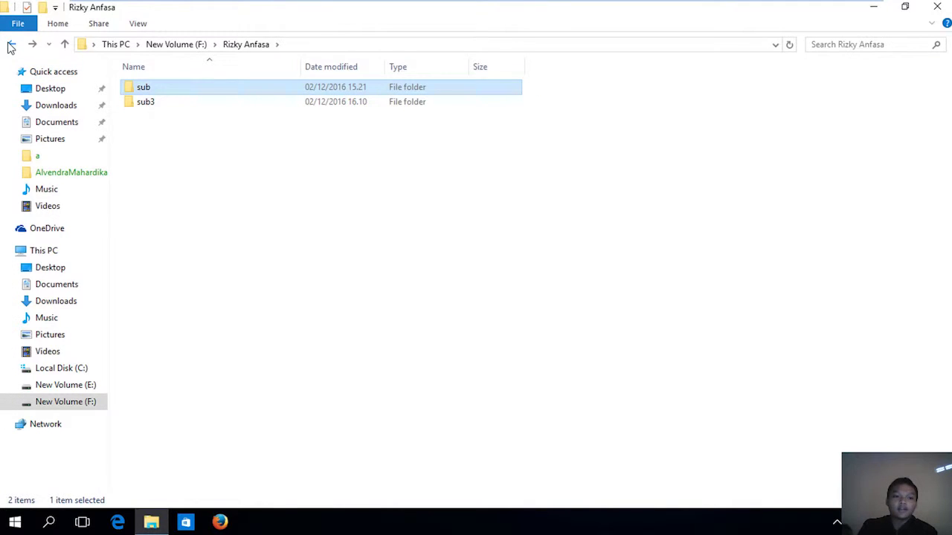
left_click(11, 46)
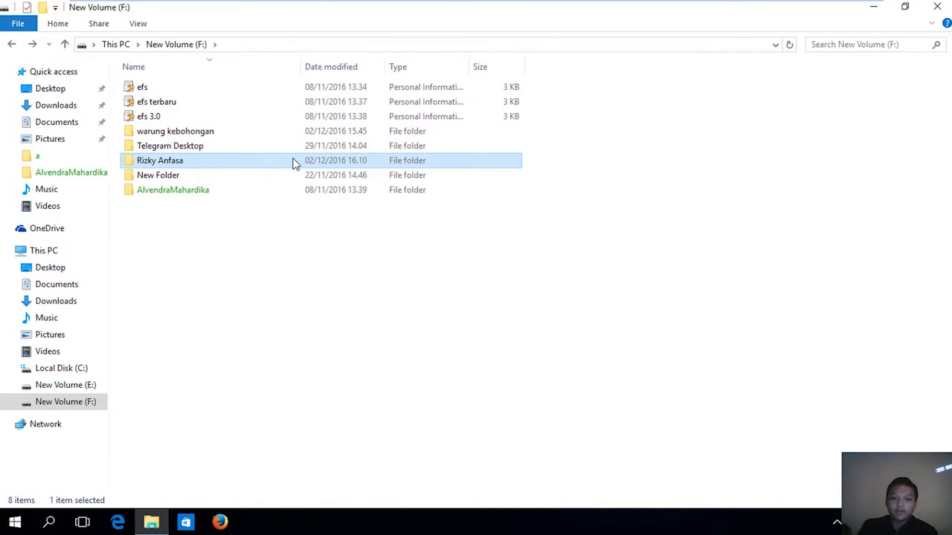
mouse_move(294, 164)
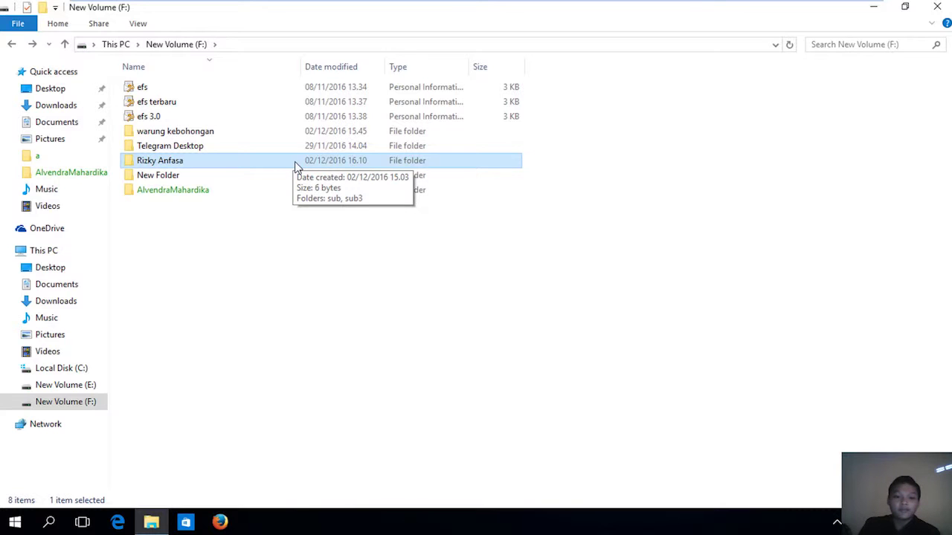
right_click(295, 164)
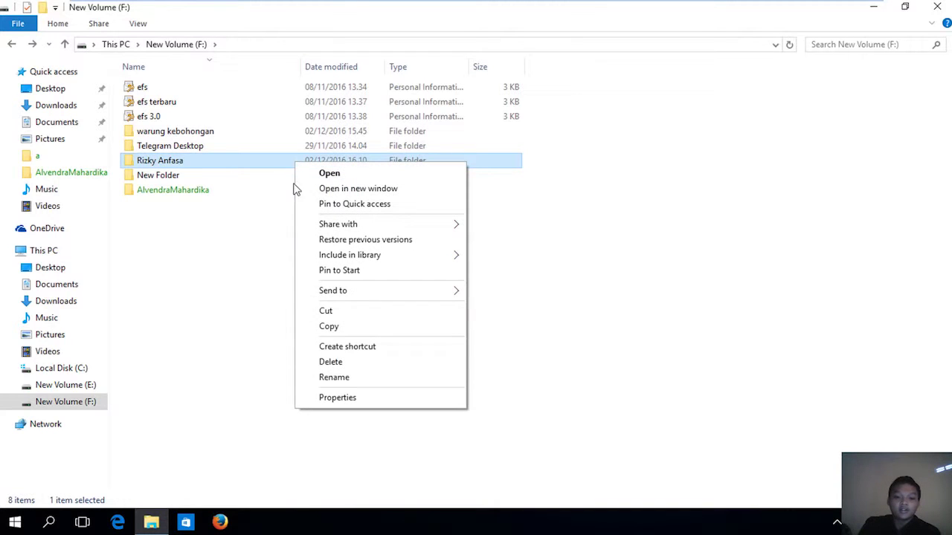
Open the test folder's advanced security settings and start a new permission entry.
left_click(366, 400)
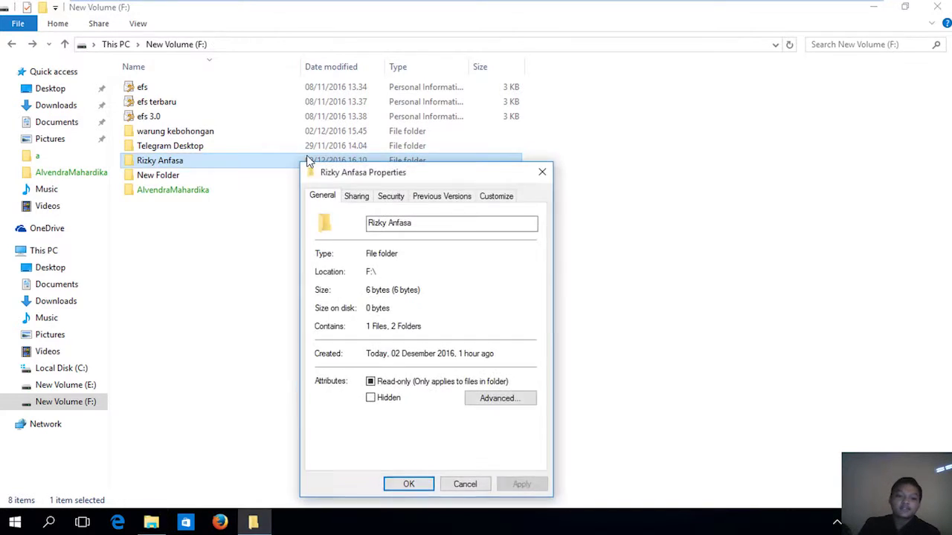
left_click(408, 199)
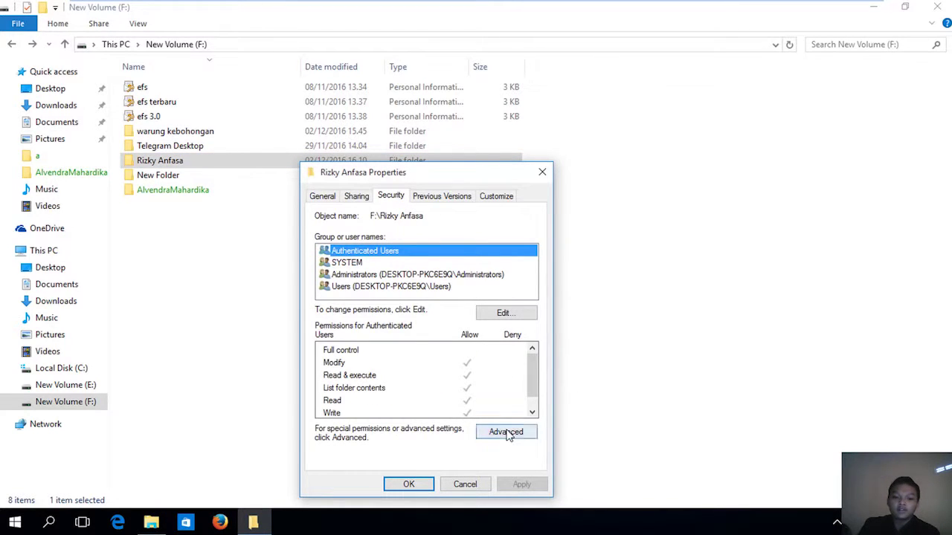
left_click(506, 433)
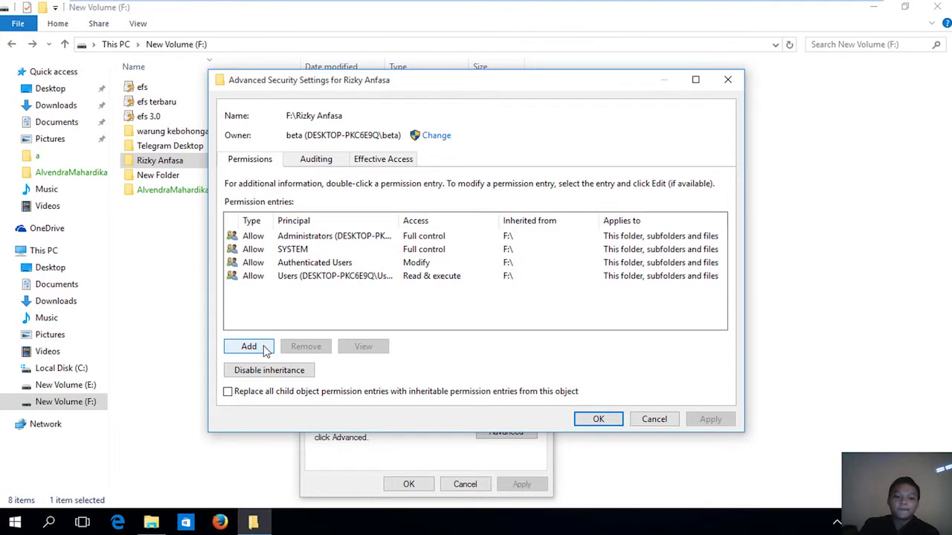
left_click(249, 346)
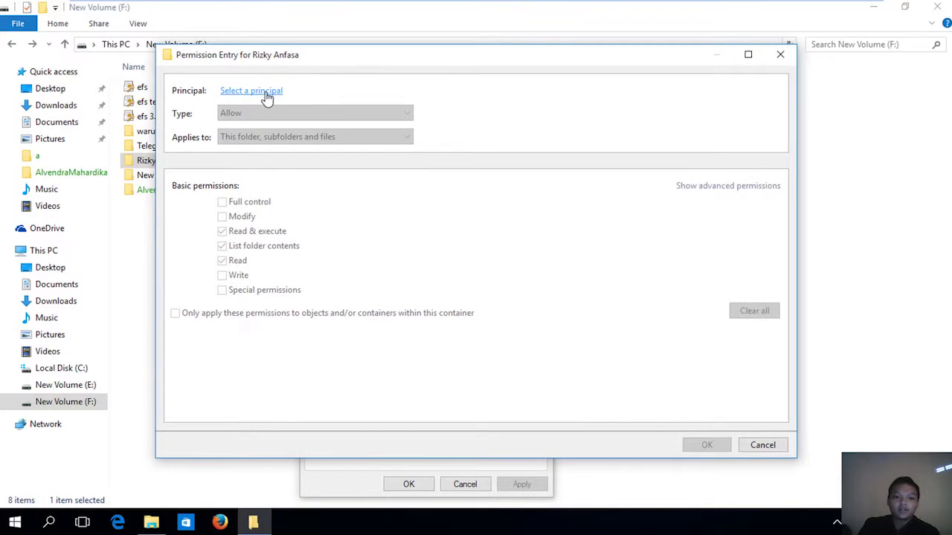
Search all users and set the guest account tamu as the entry's principal.
left_click(265, 93)
left_click(223, 228)
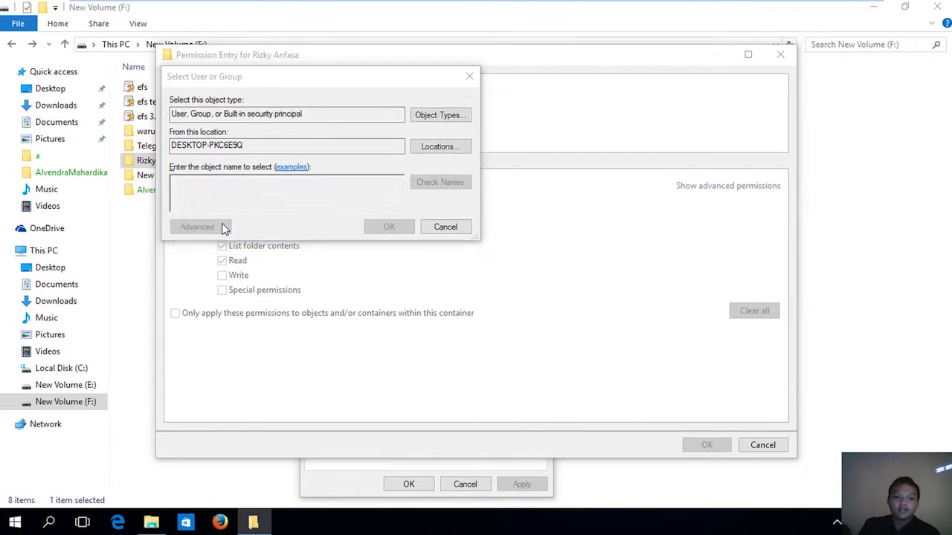
left_click(482, 231)
scroll(223, 435, "down", 4)
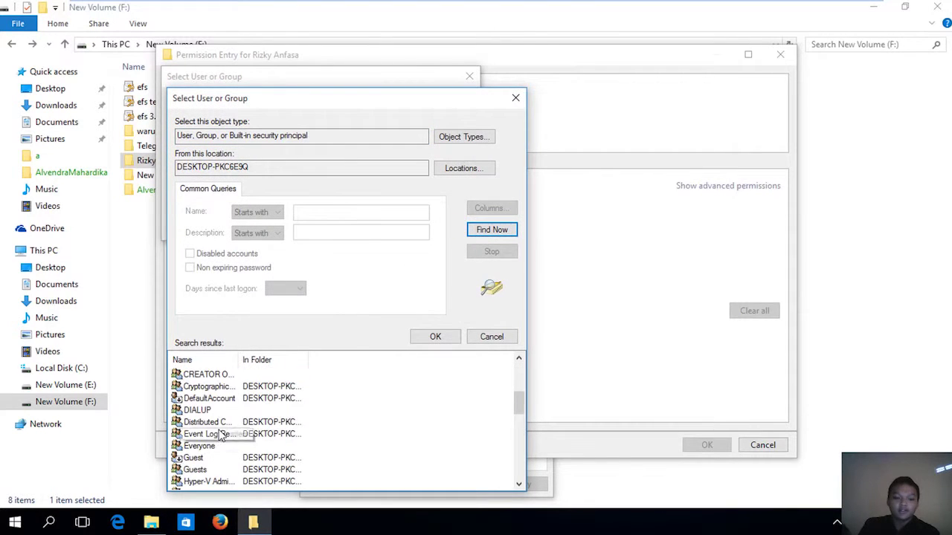
scroll(220, 435, "down", 10)
left_click(197, 446)
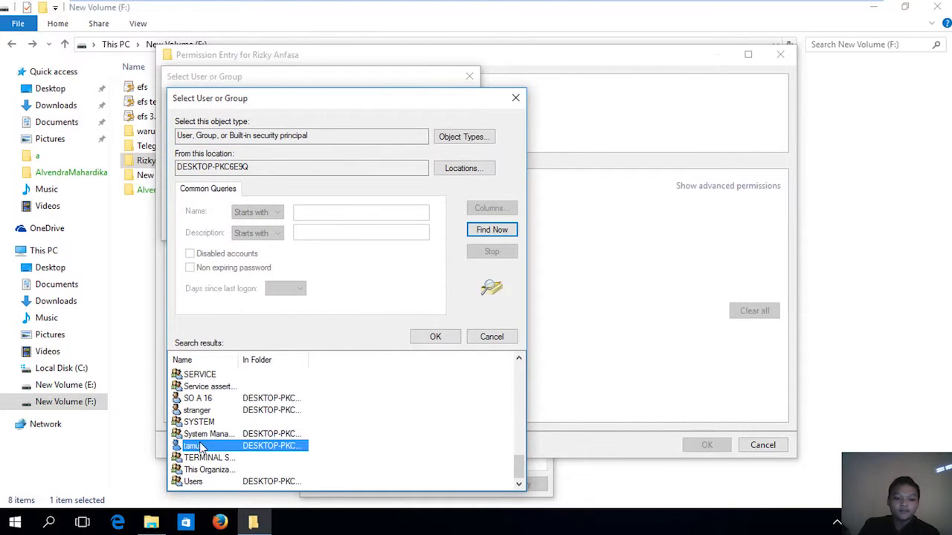
left_click(450, 337)
left_click(381, 232)
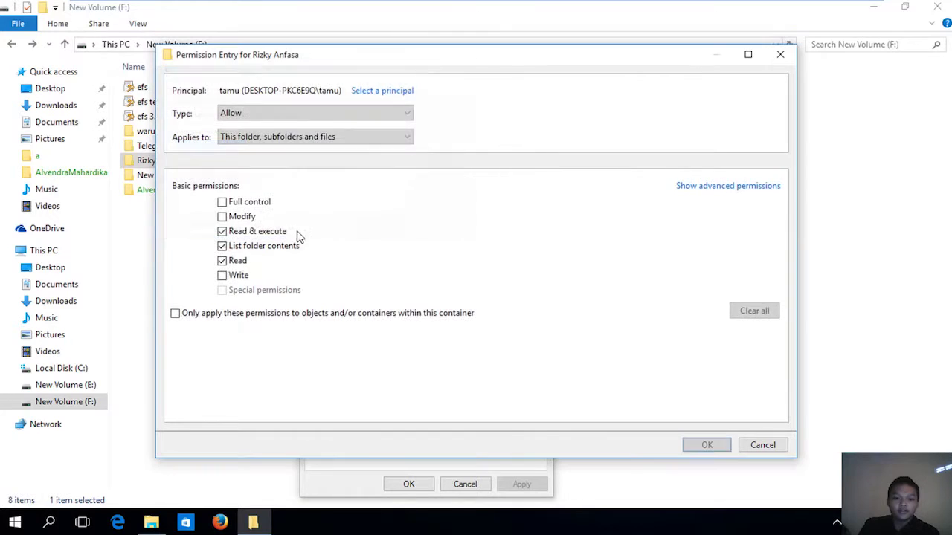
Switch tamu's entry type from Allow to Deny and reveal the advanced permissions list.
left_click(356, 111)
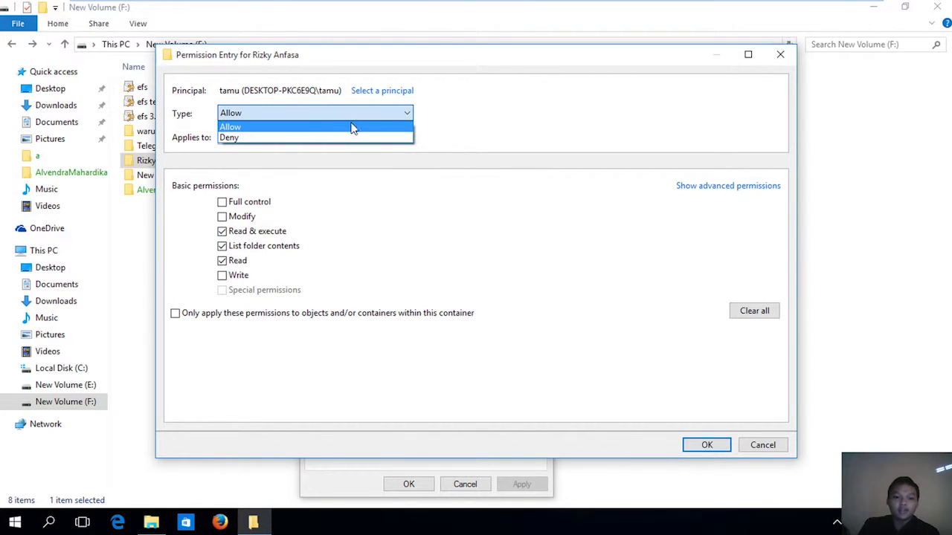
left_click(343, 138)
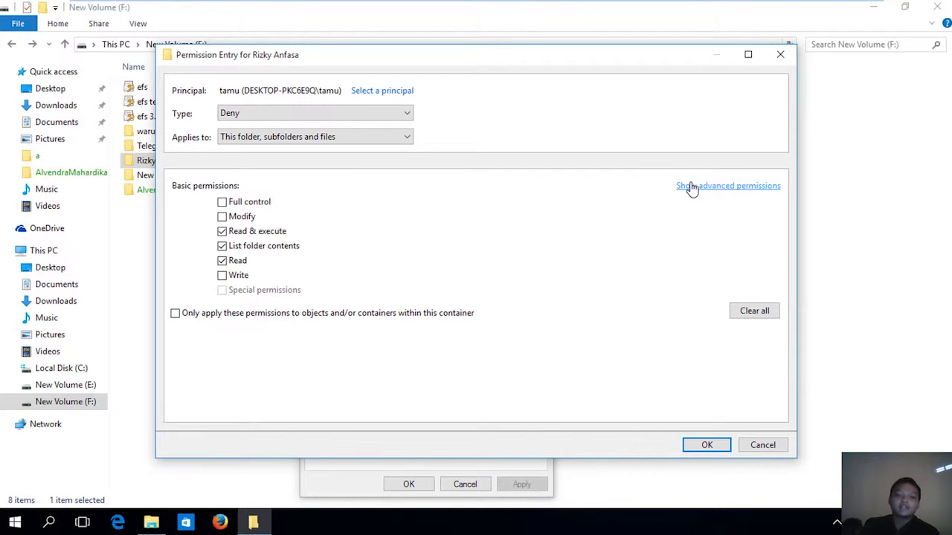
left_click(691, 186)
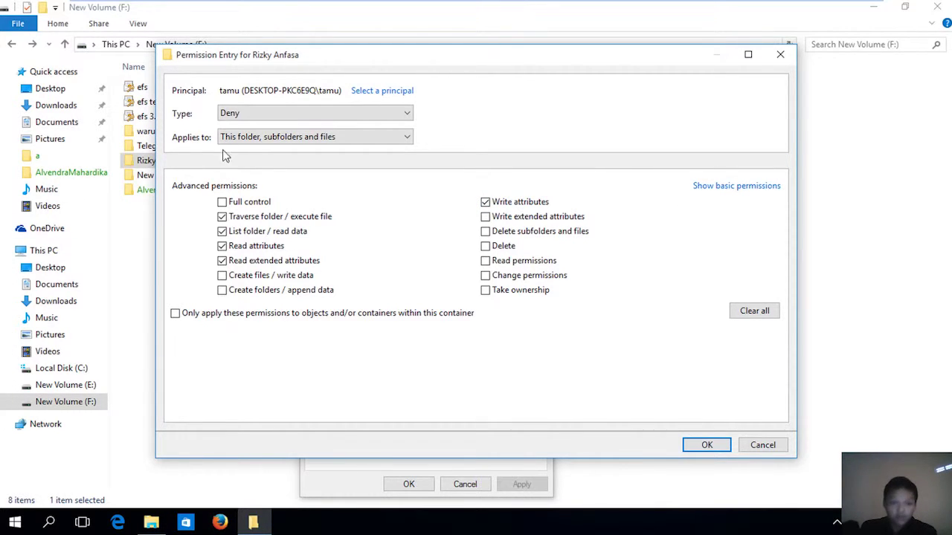
Keep 'This folder, subfolders and files' scope, deny only Write attributes, and save the entry.
left_click(295, 138)
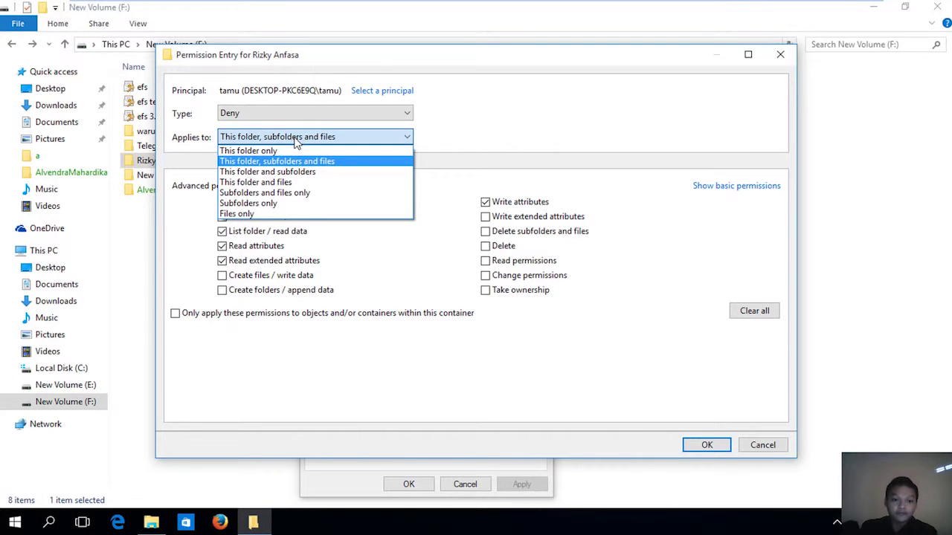
left_click(295, 138)
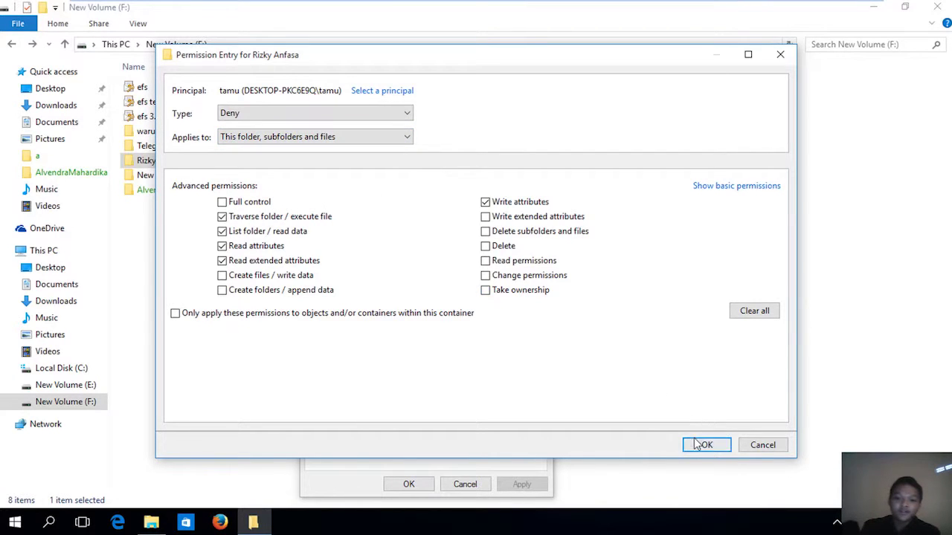
left_click(263, 264)
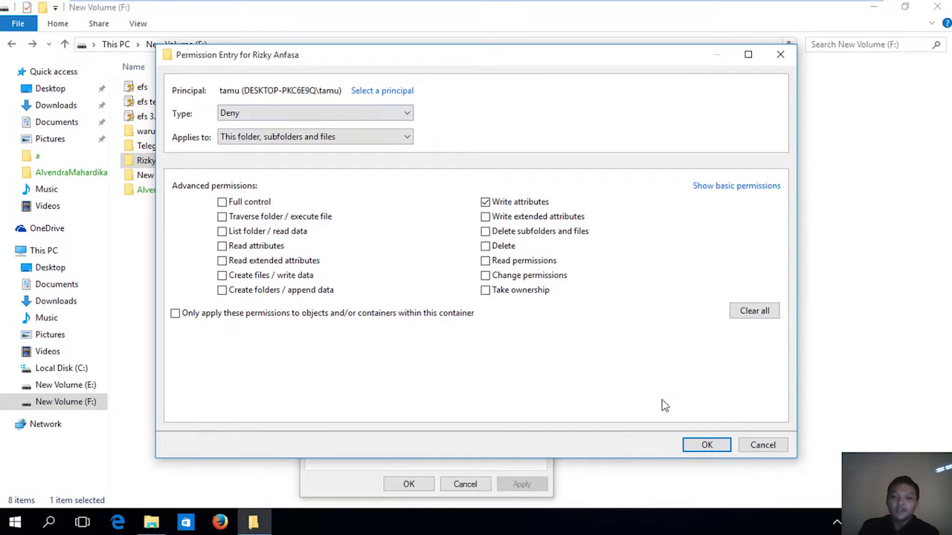
left_click(702, 446)
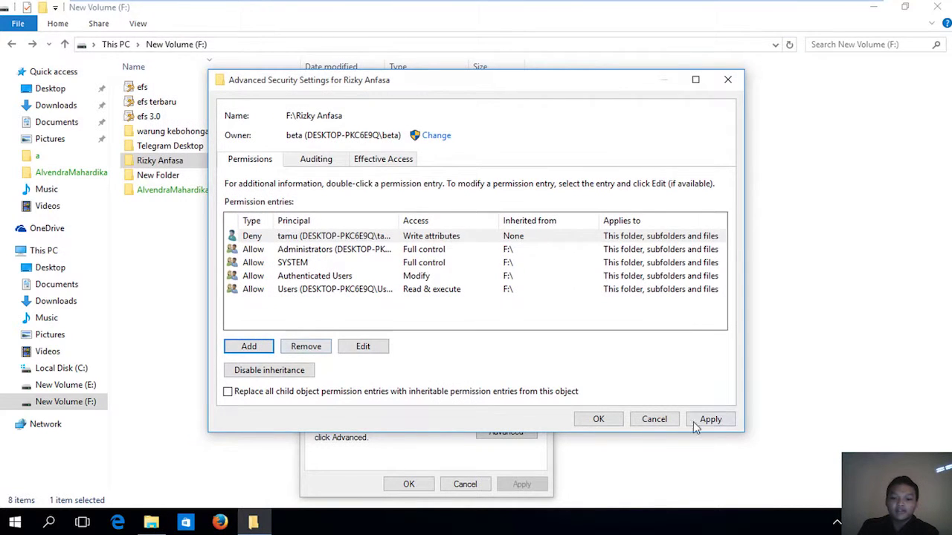
Apply the Deny entry, accept the warning, and close the security and Properties dialogs.
left_click(705, 419)
left_click(548, 327)
left_click(598, 420)
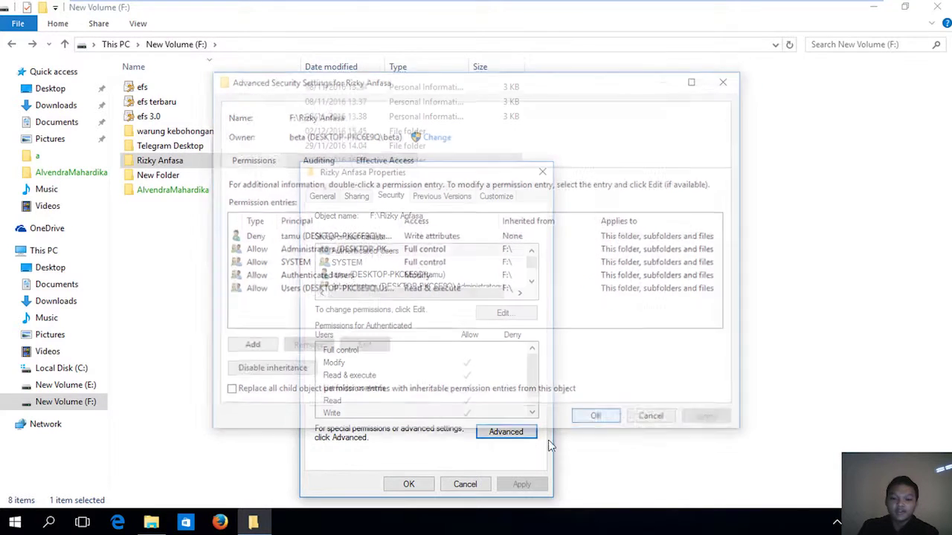
left_click(408, 484)
Switch user from the Start menu and sign in as tamu.
left_click(15, 523)
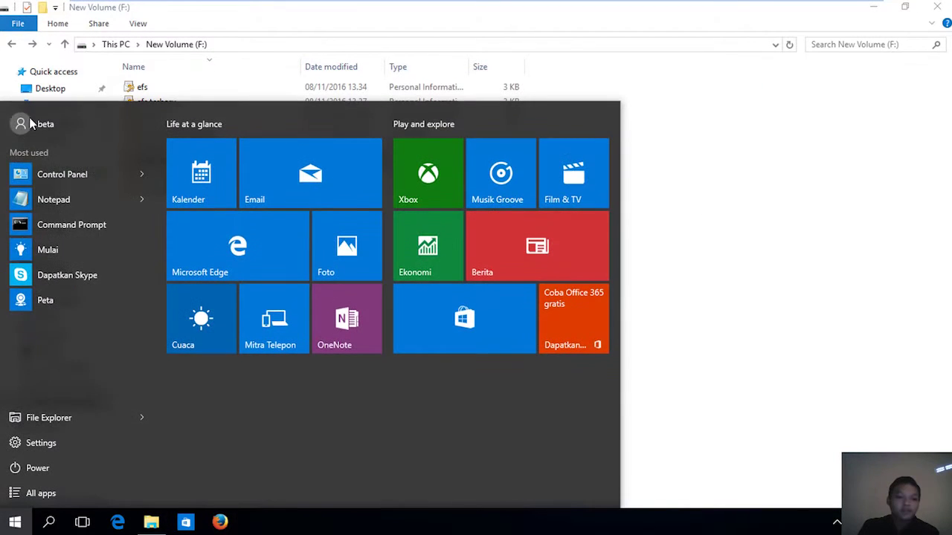
left_click(31, 125)
left_click(89, 234)
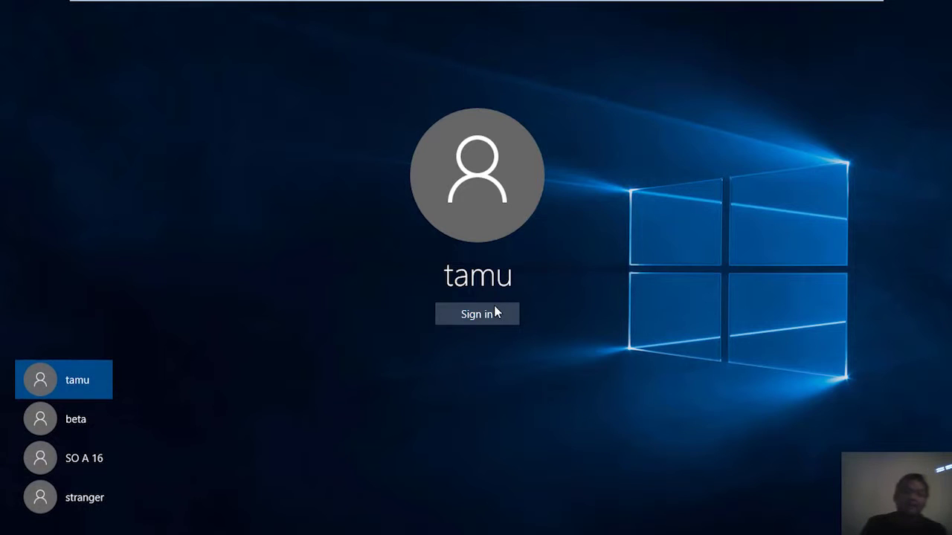
left_click(494, 312)
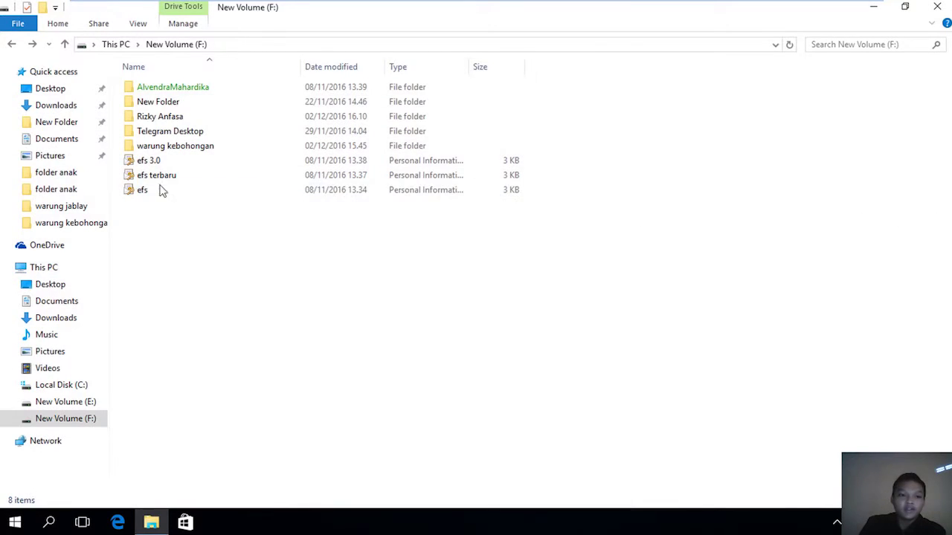
As tamu, open teks1 from the test folder and type 'adad' into it.
double_click(171, 118)
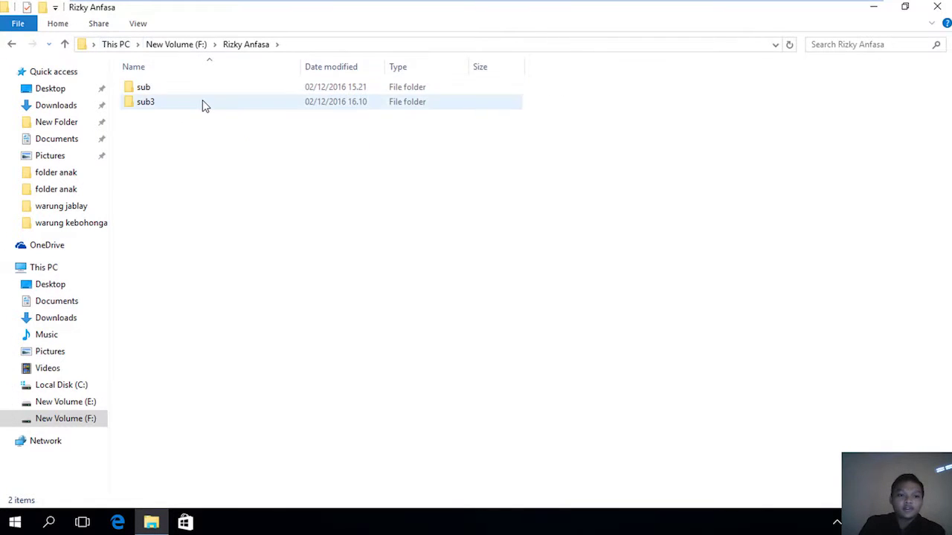
left_click(204, 102)
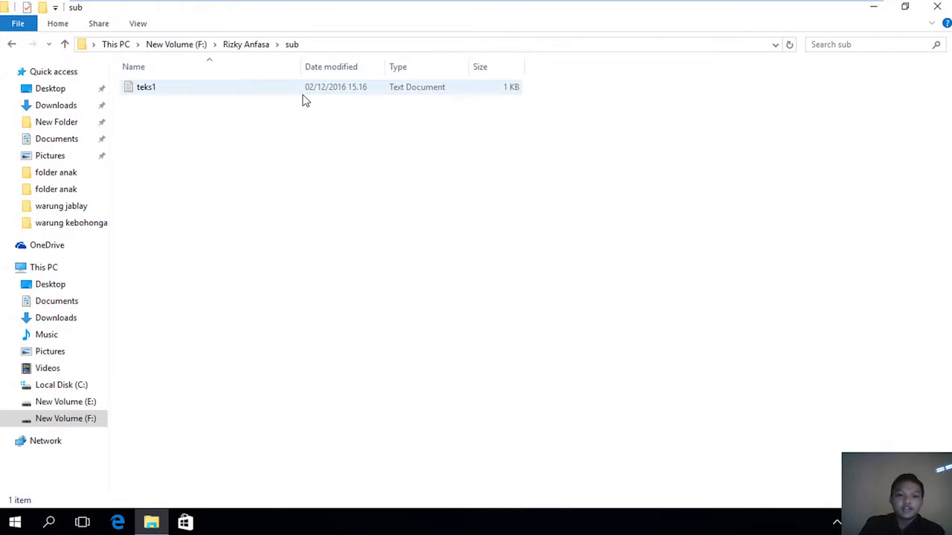
double_click(303, 93)
type("a")
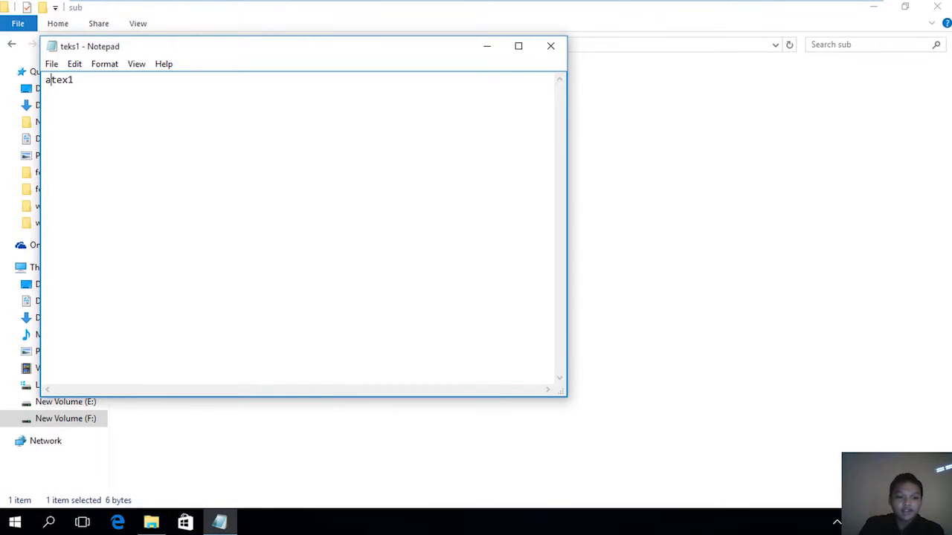
type("dad")
Cancel Save As, close Notepad with Don't Save, and go back to drive F:.
key("alt+f")
key("a")
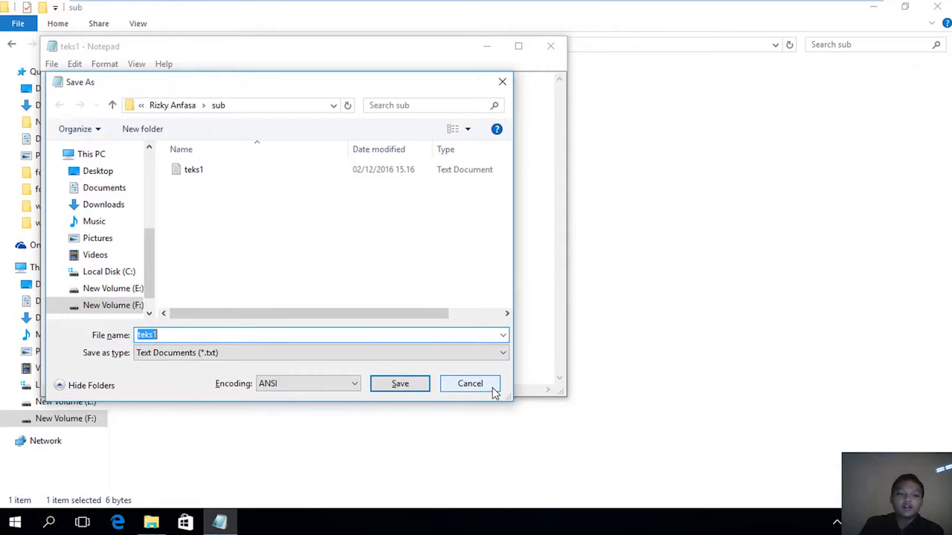
left_click(485, 385)
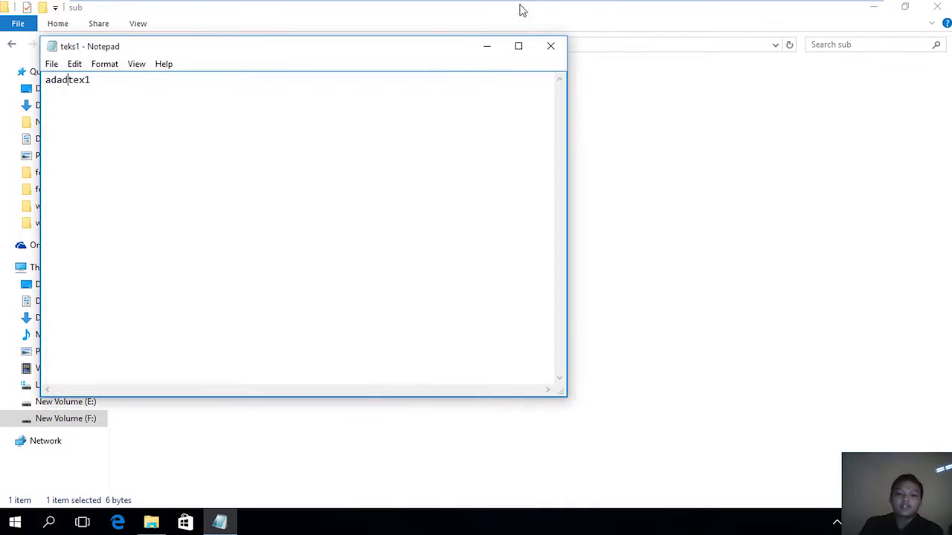
left_click(550, 46)
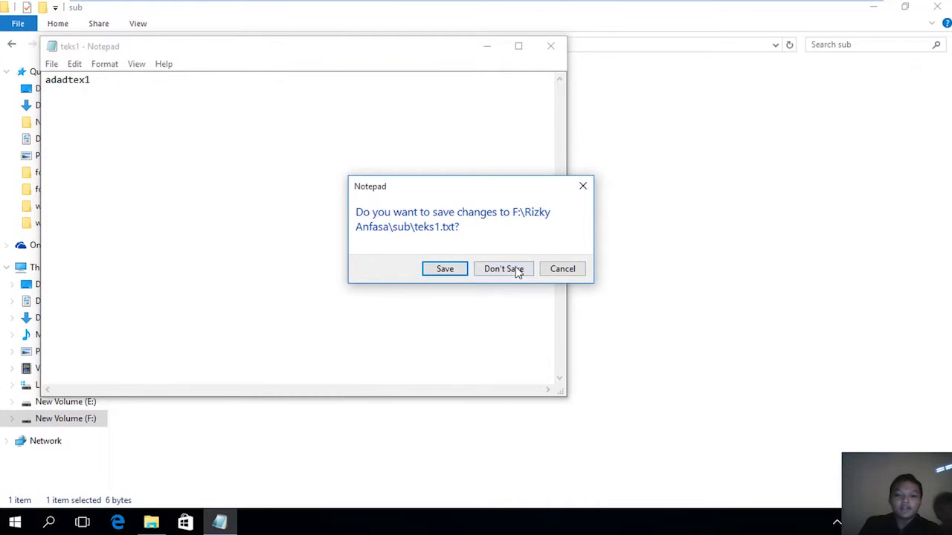
left_click(513, 269)
left_click(9, 45)
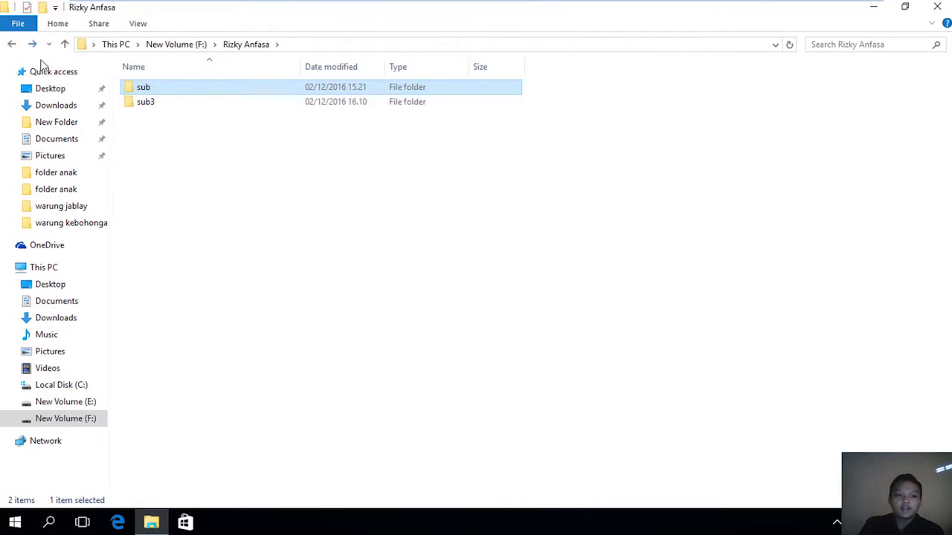
left_click(11, 46)
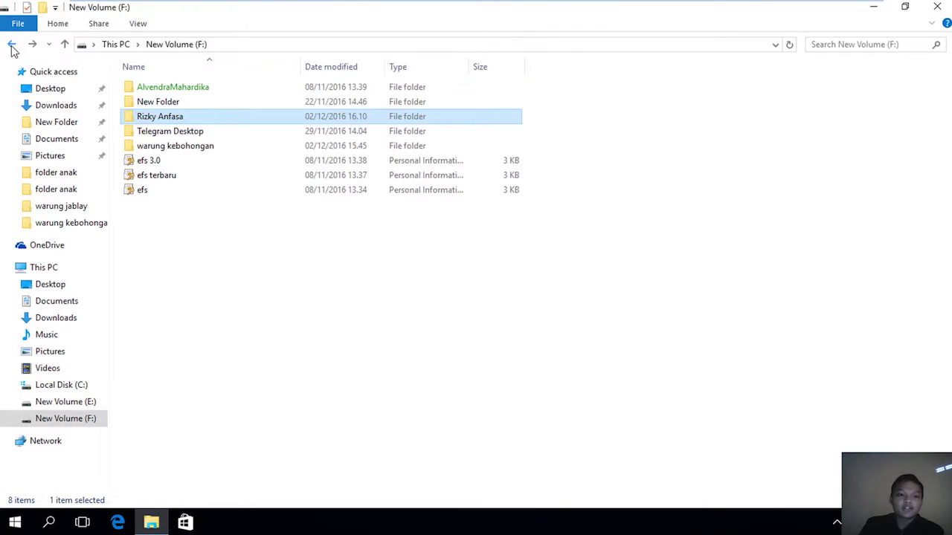
right_click(212, 117)
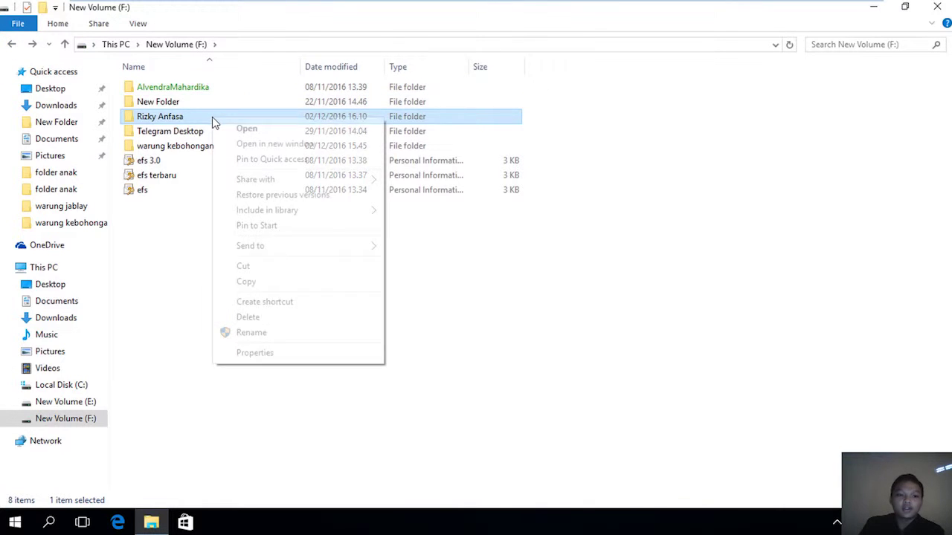
left_click(303, 353)
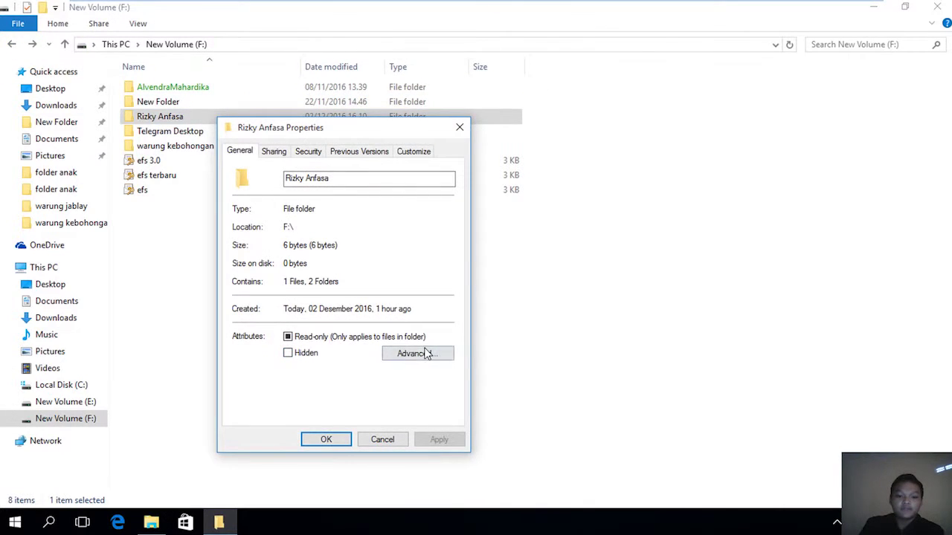
left_click(417, 354)
left_click(408, 371)
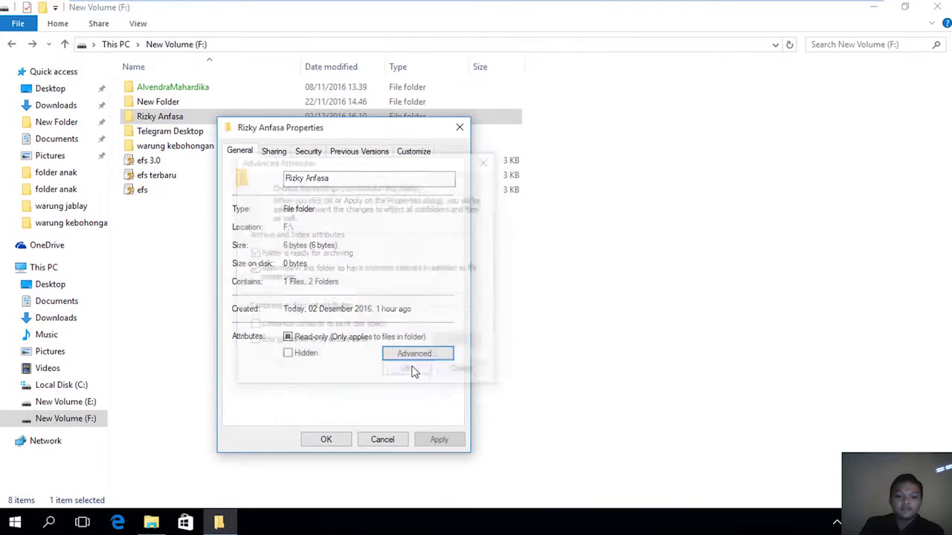
left_click(332, 443)
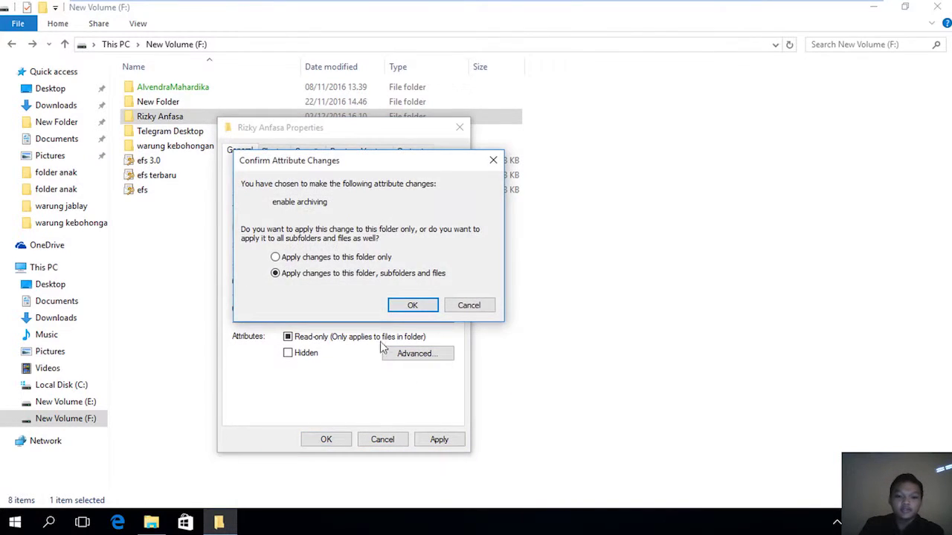
left_click(408, 305)
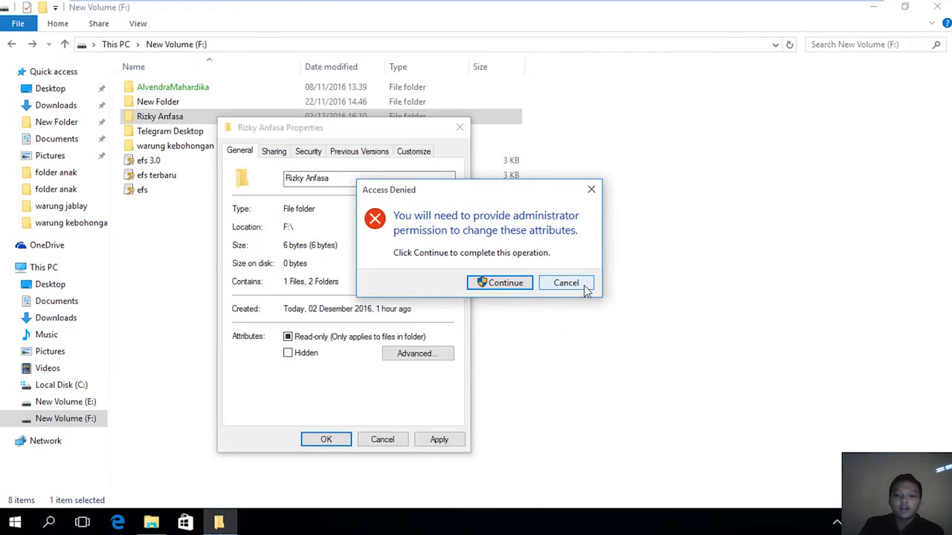
left_click(577, 287)
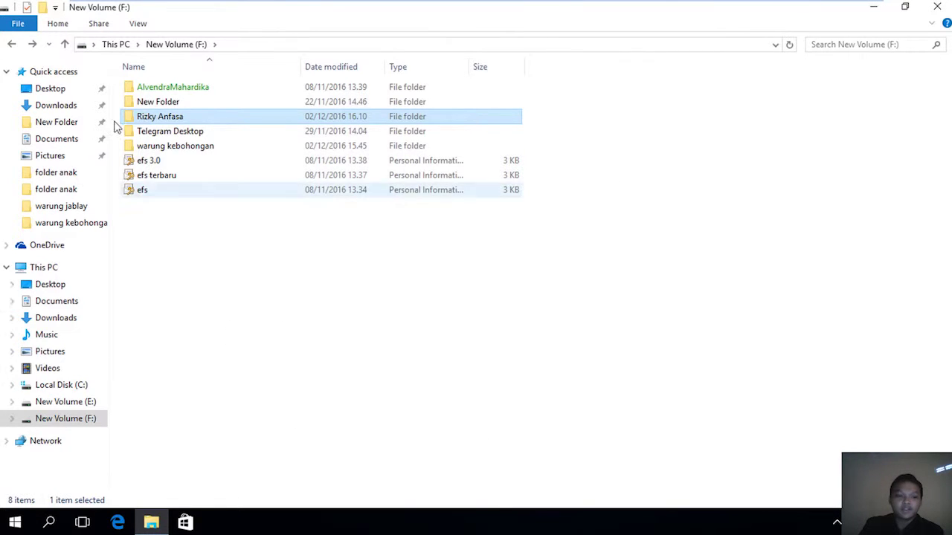
Switch to the beta account and sign in with its password.
key("super")
left_click(74, 134)
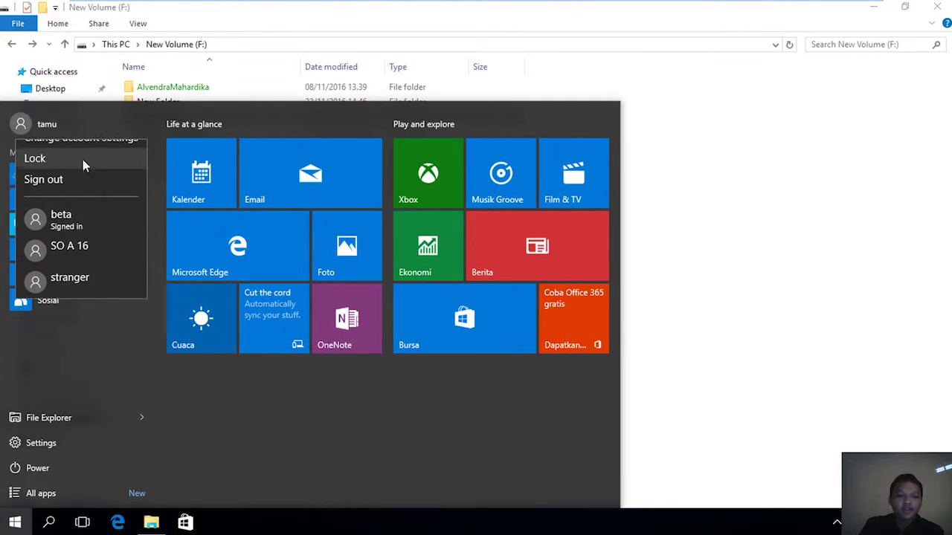
left_click(79, 250)
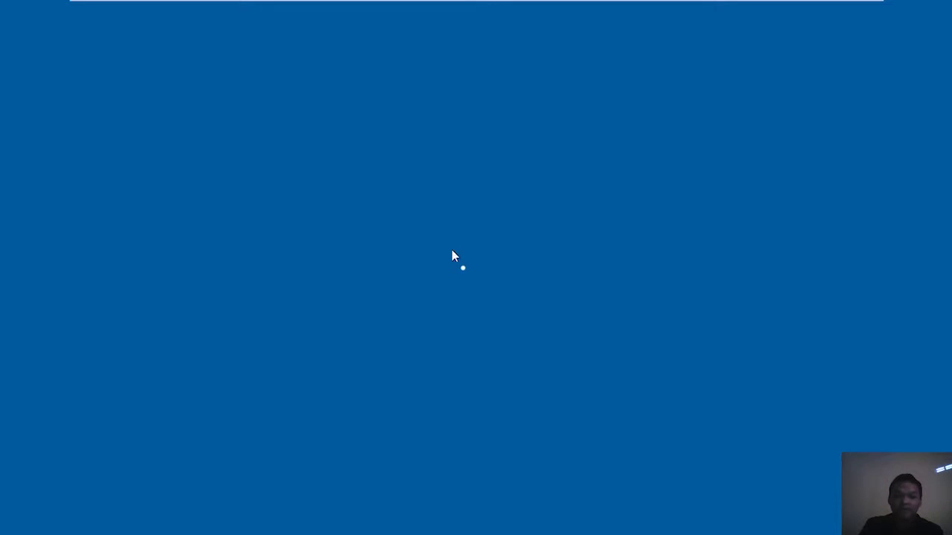
type("1")
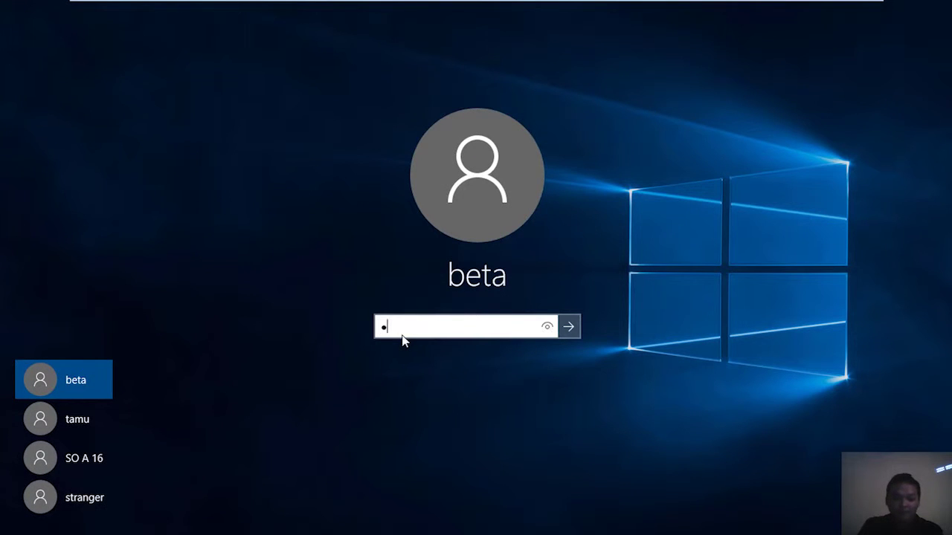
type("2345")
key("Return")
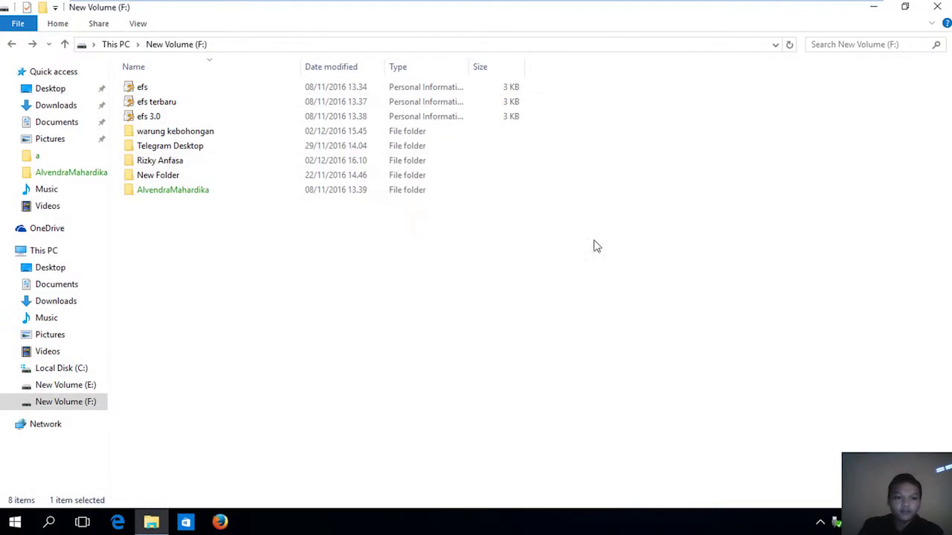
right_click(173, 162)
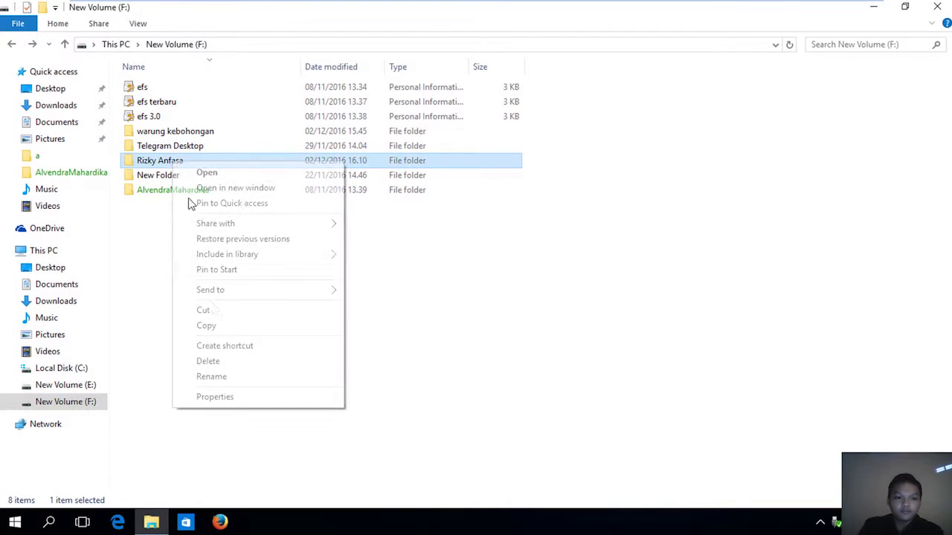
left_click(220, 396)
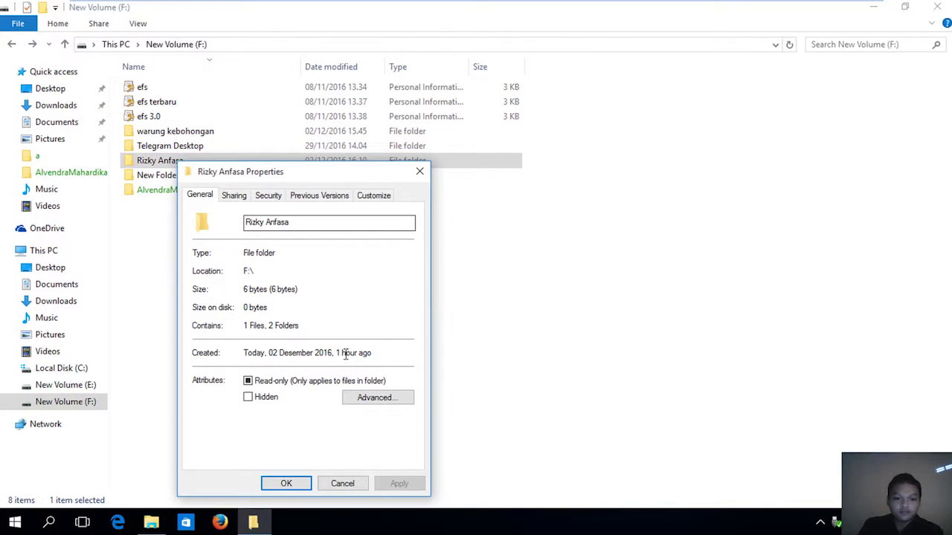
left_click(270, 195)
left_click(382, 430)
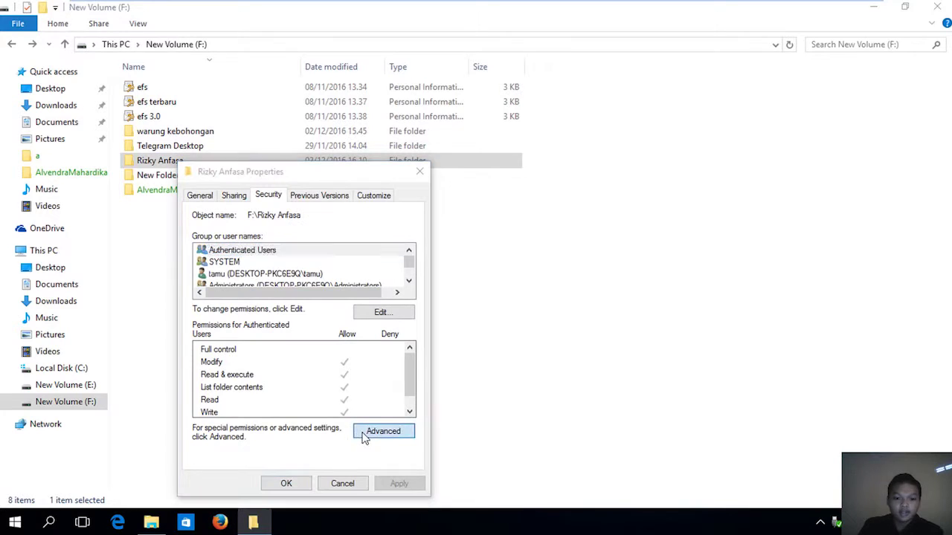
Edit tamu's Deny entry to deny Write extended attributes, then save and apply.
left_click(317, 238)
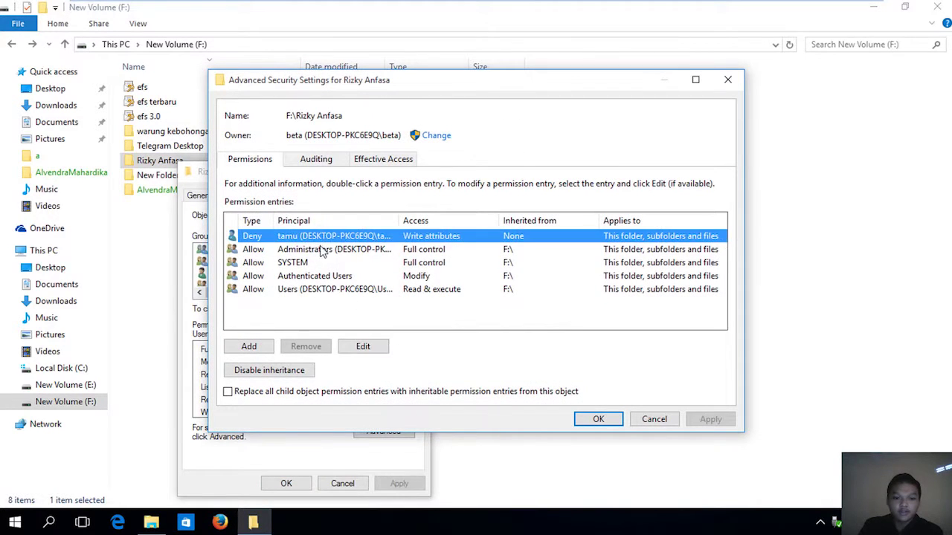
left_click(363, 348)
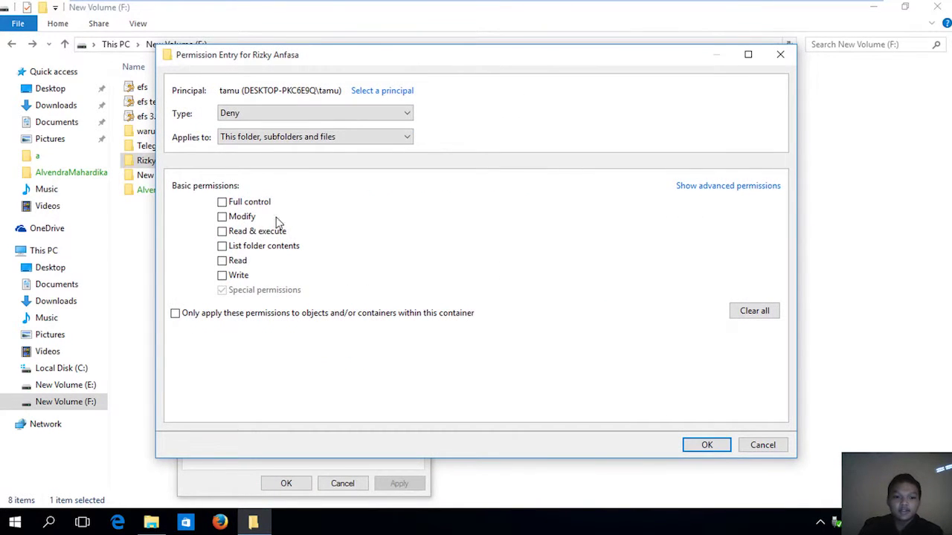
left_click(734, 187)
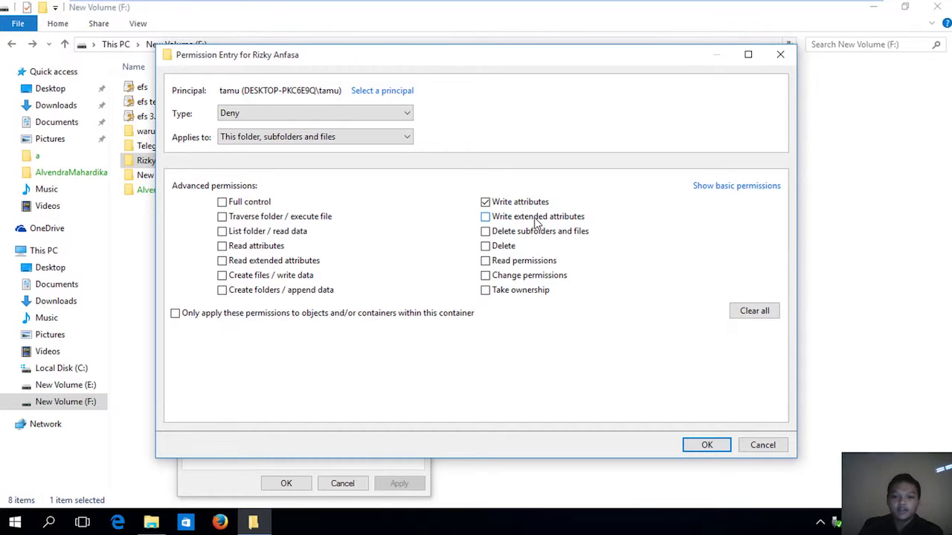
left_click(534, 217)
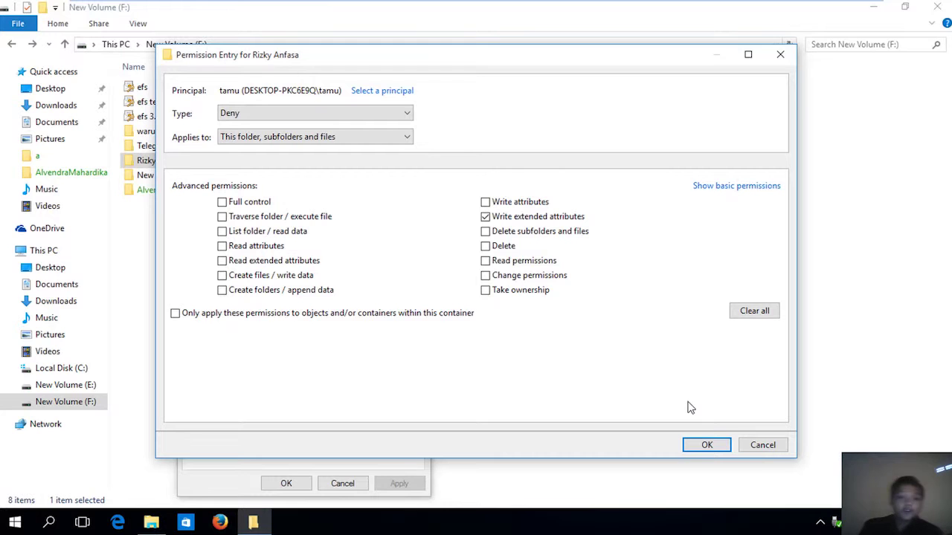
left_click(708, 445)
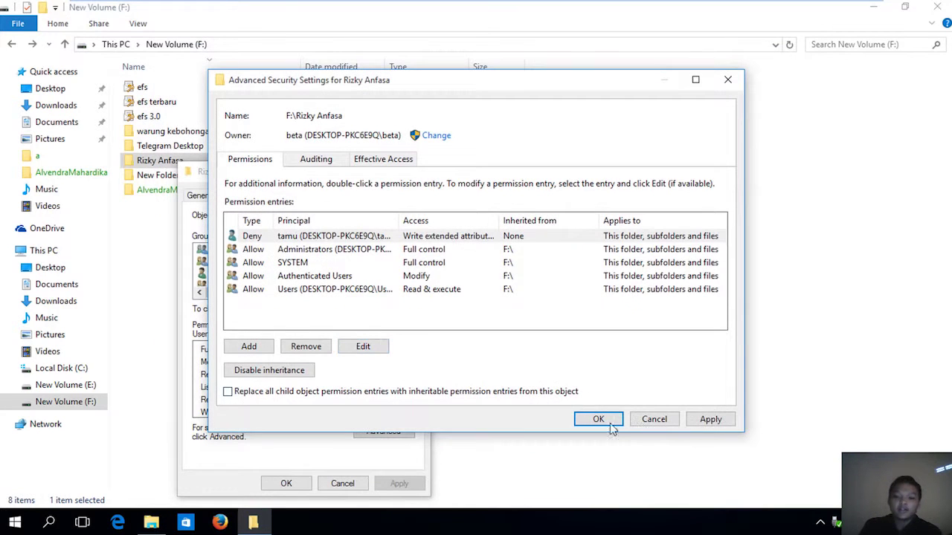
left_click(732, 420)
left_click(601, 419)
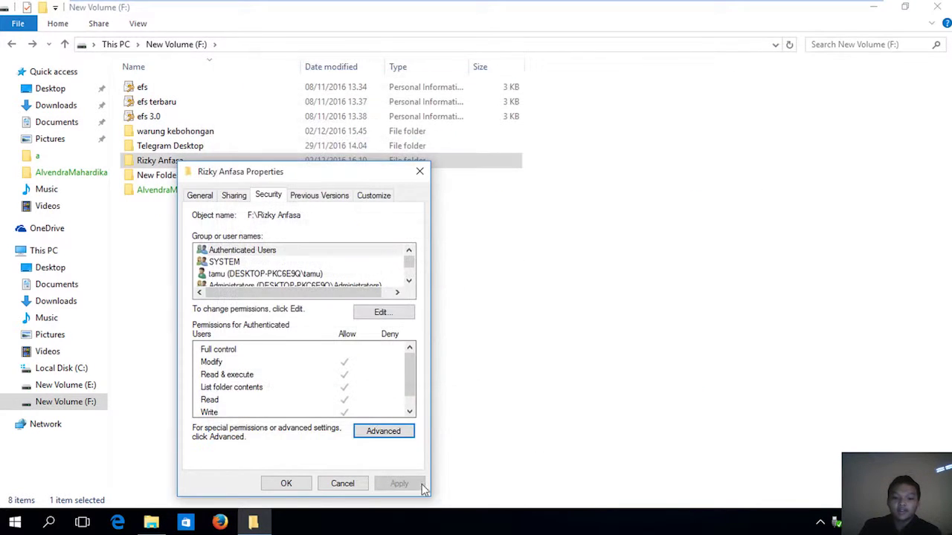
left_click(286, 483)
key("super")
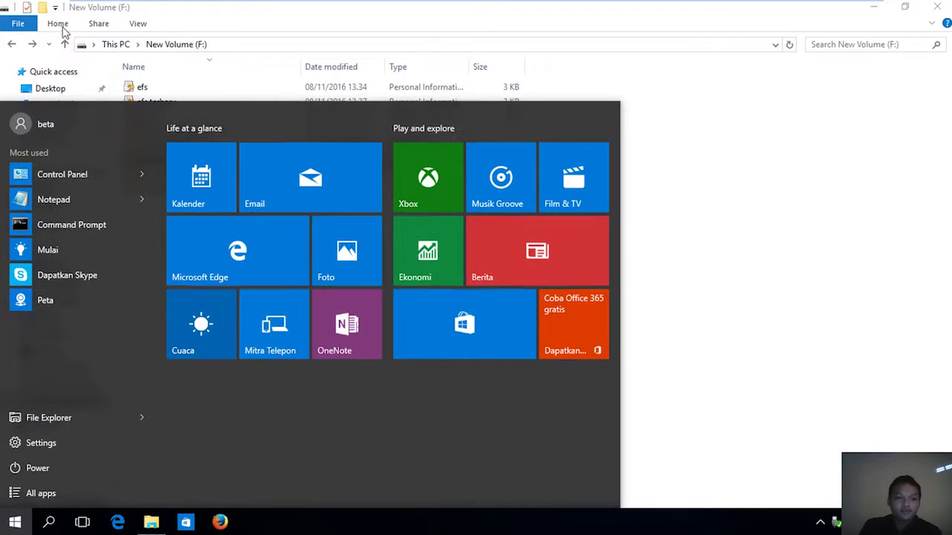
left_click(94, 125)
left_click(119, 235)
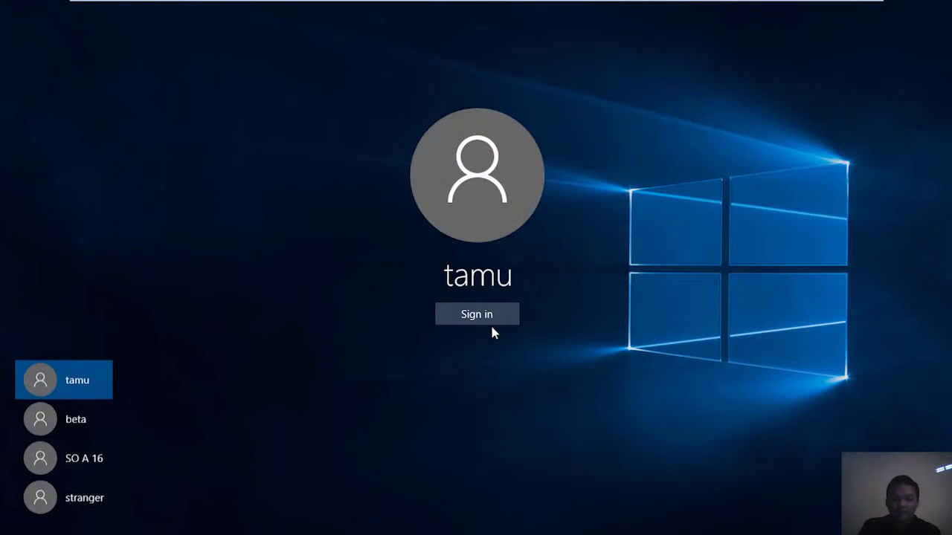
left_click(491, 323)
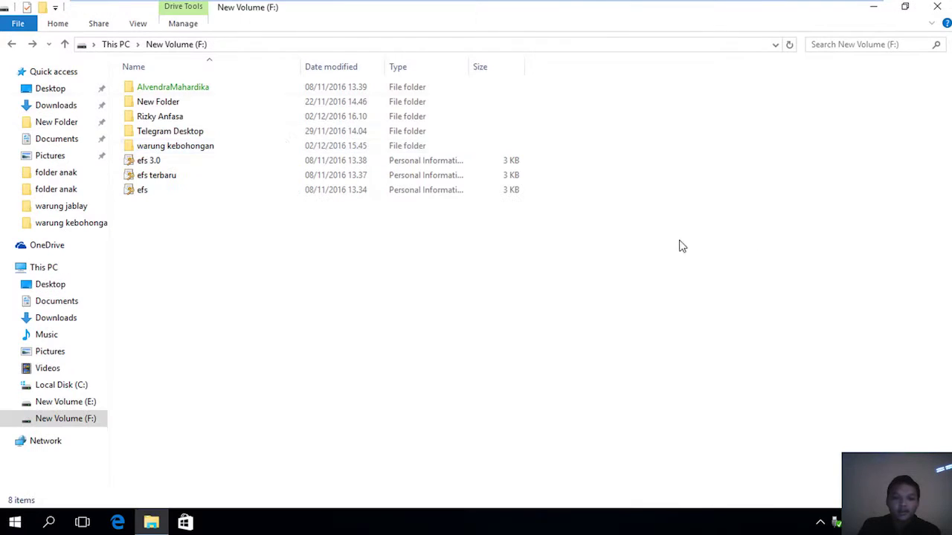
double_click(208, 116)
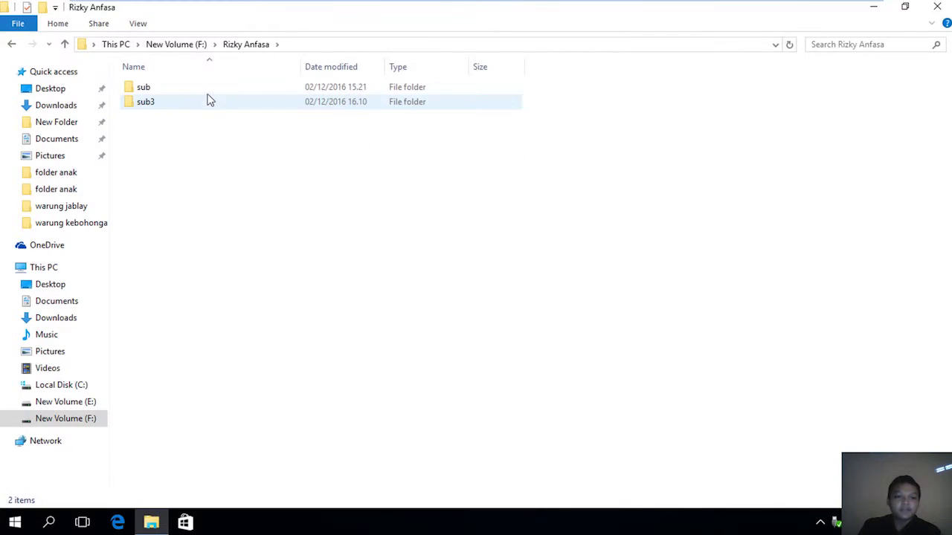
left_click(208, 94)
double_click(208, 94)
double_click(206, 89)
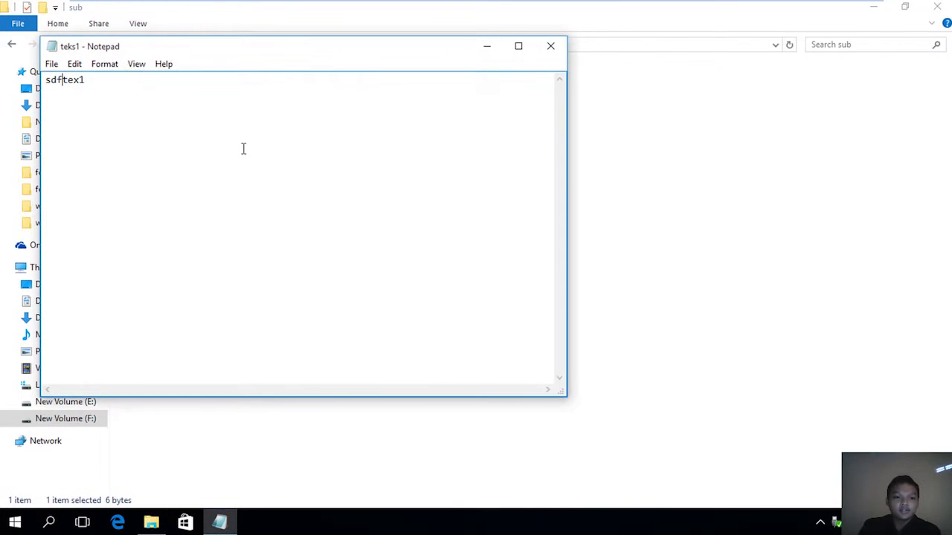
Attempt saving teks1 via Save As and File > Save, cancelling both dialogs.
key("alt+f")
key("a")
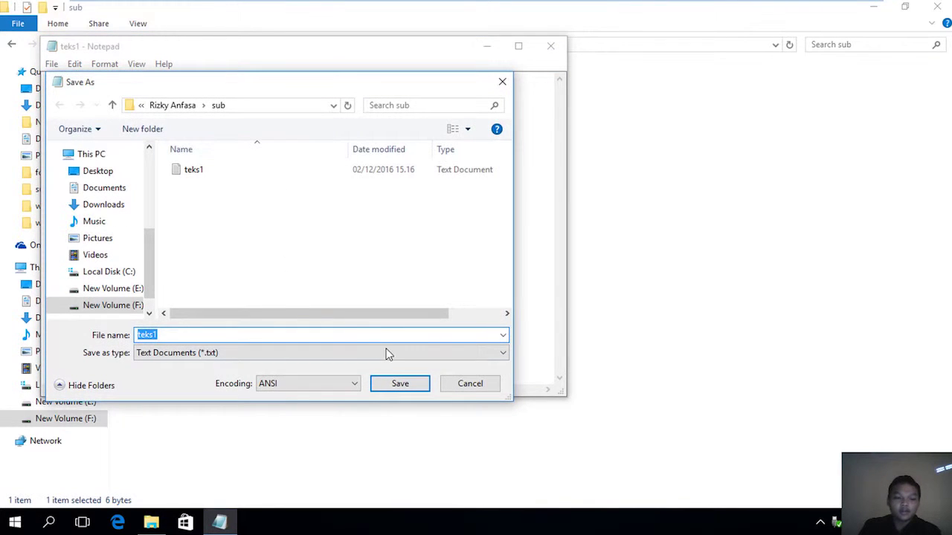
left_click(470, 384)
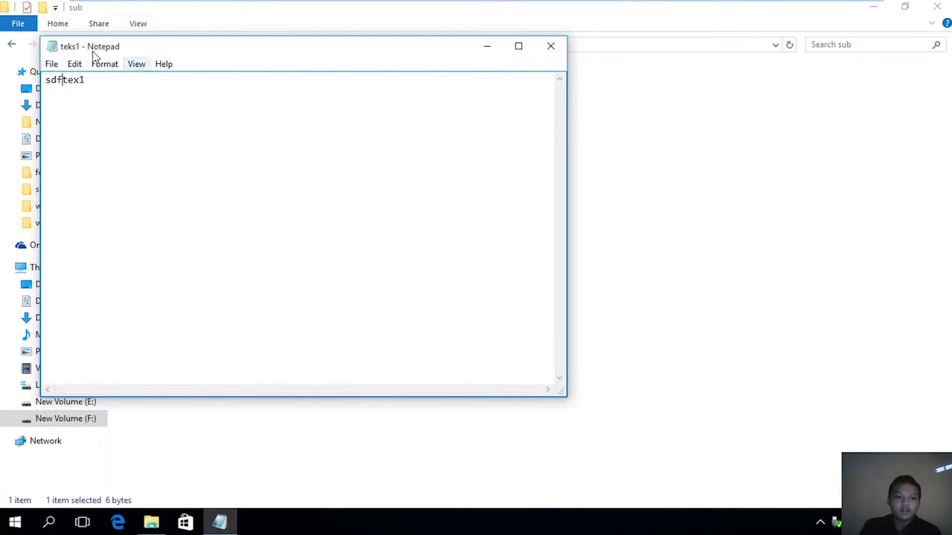
left_click(71, 64)
mouse_move(51, 64)
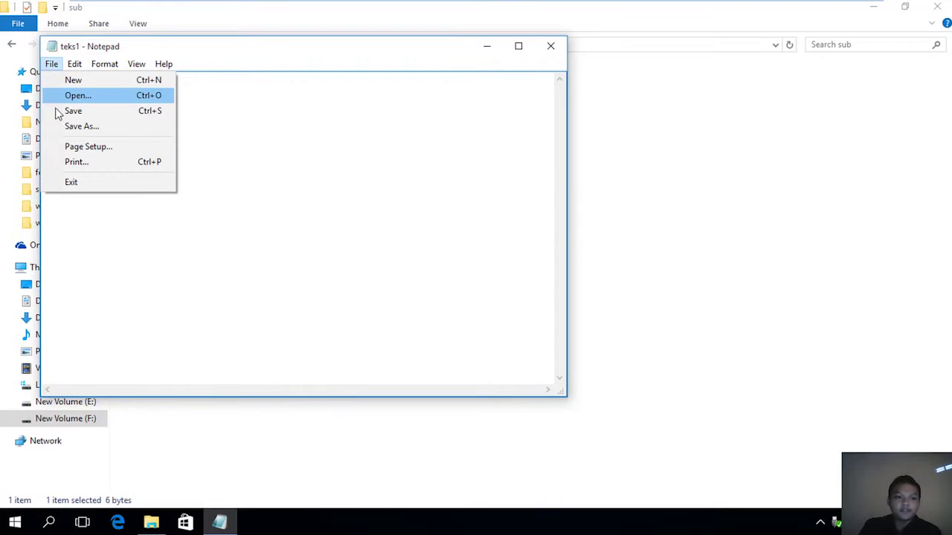
left_click(60, 112)
left_click(501, 82)
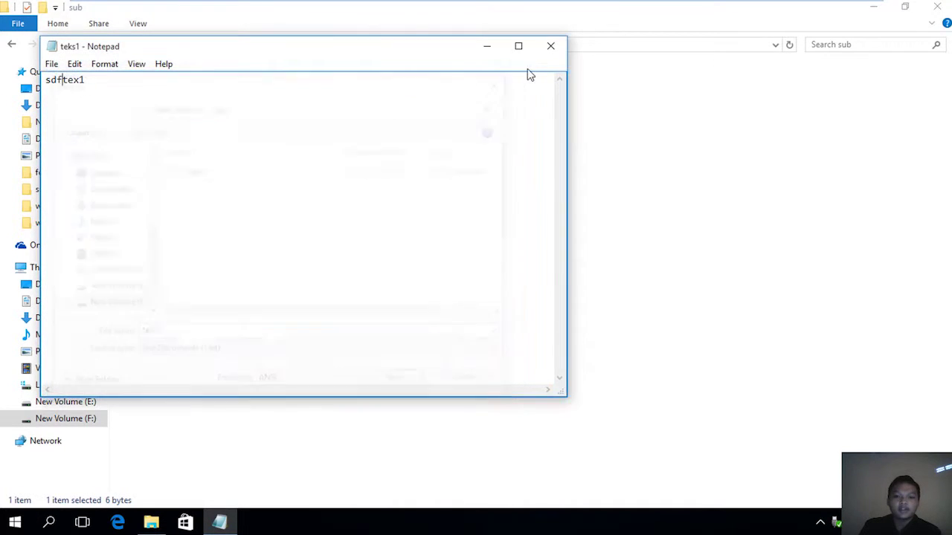
Close Notepad with Don't Save and go back twice to New Volume (F:).
left_click(550, 46)
left_click(488, 269)
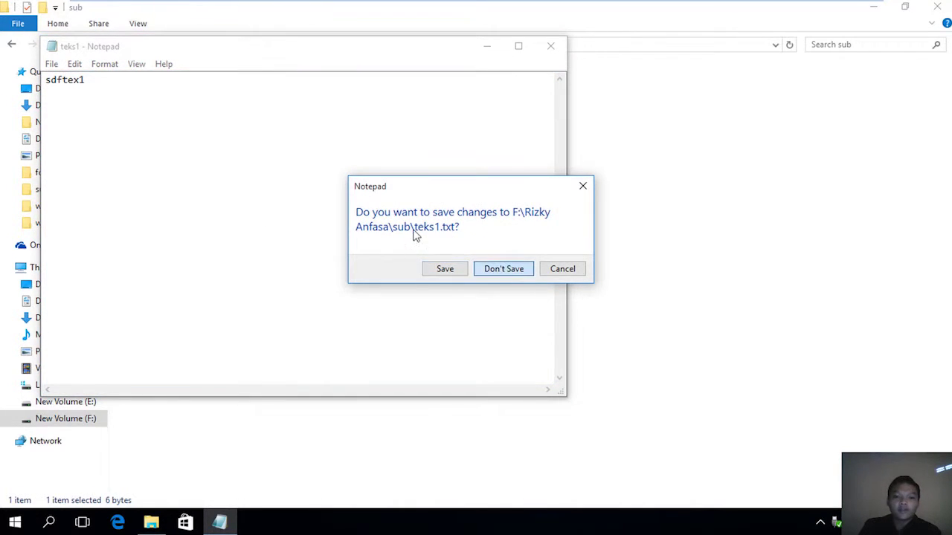
left_click(12, 44)
left_click(12, 45)
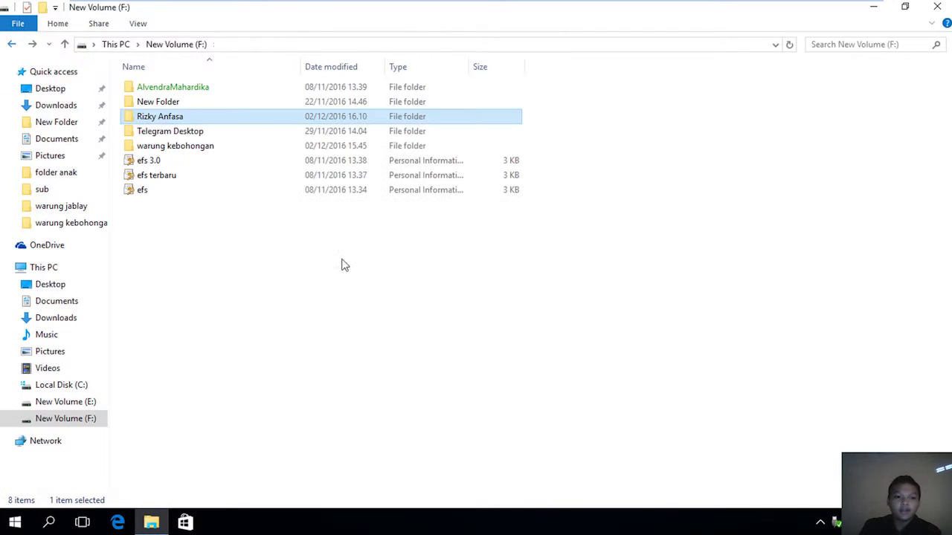
right_click(321, 116)
left_click(364, 351)
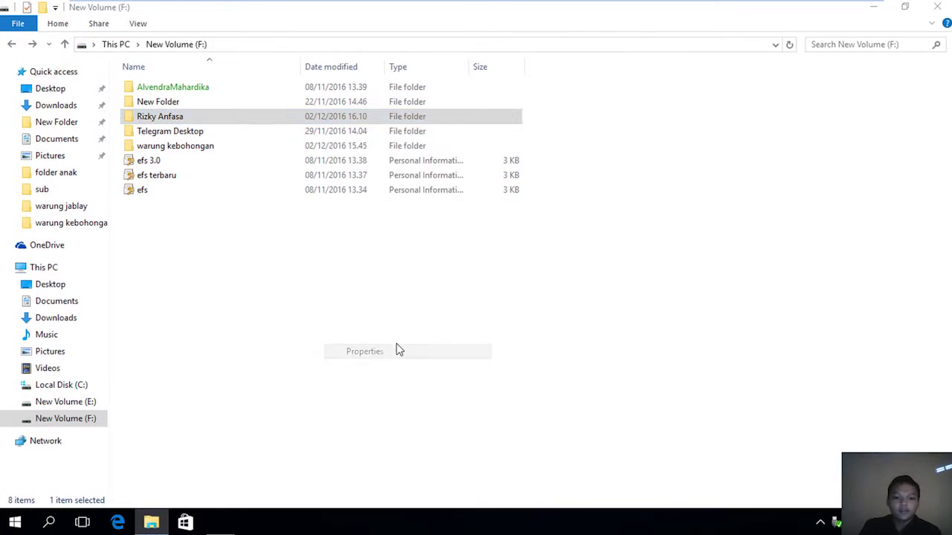
left_click(492, 352)
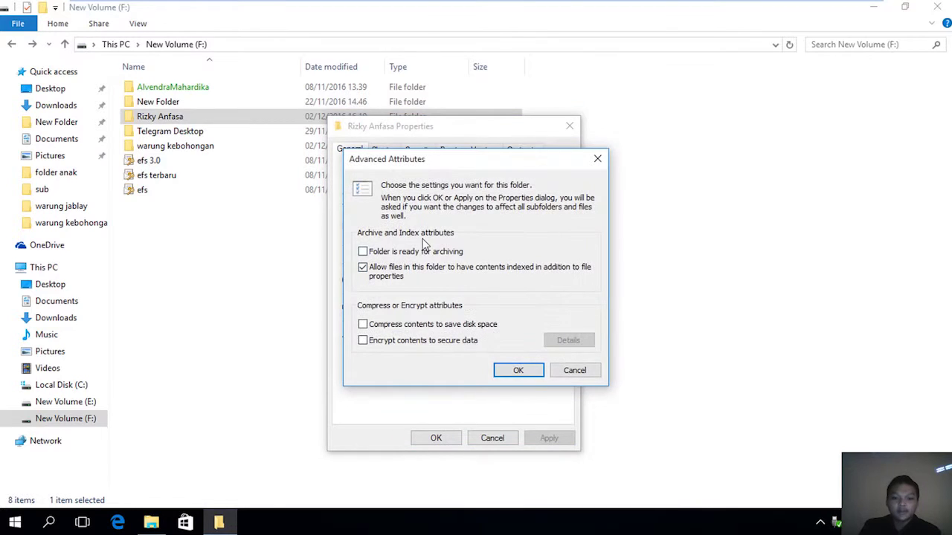
left_click(519, 371)
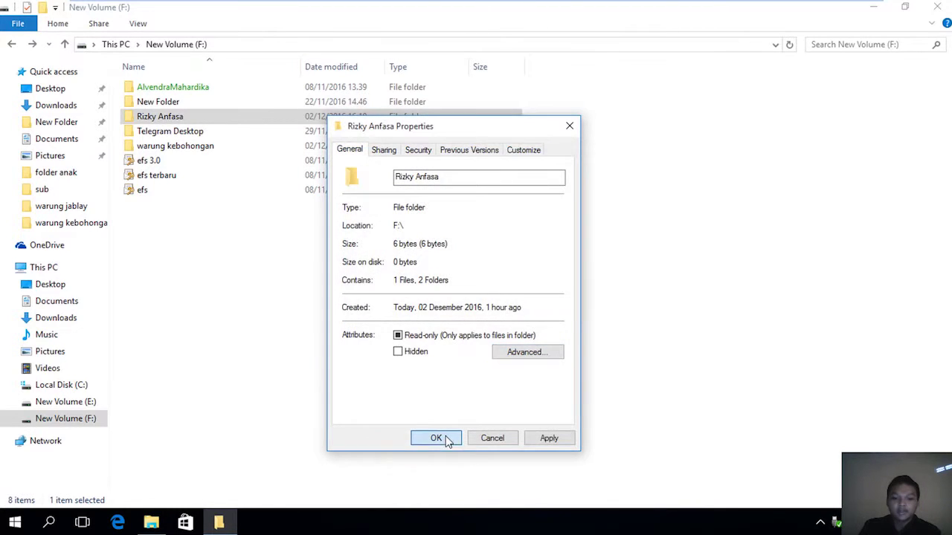
left_click(436, 438)
left_click(510, 309)
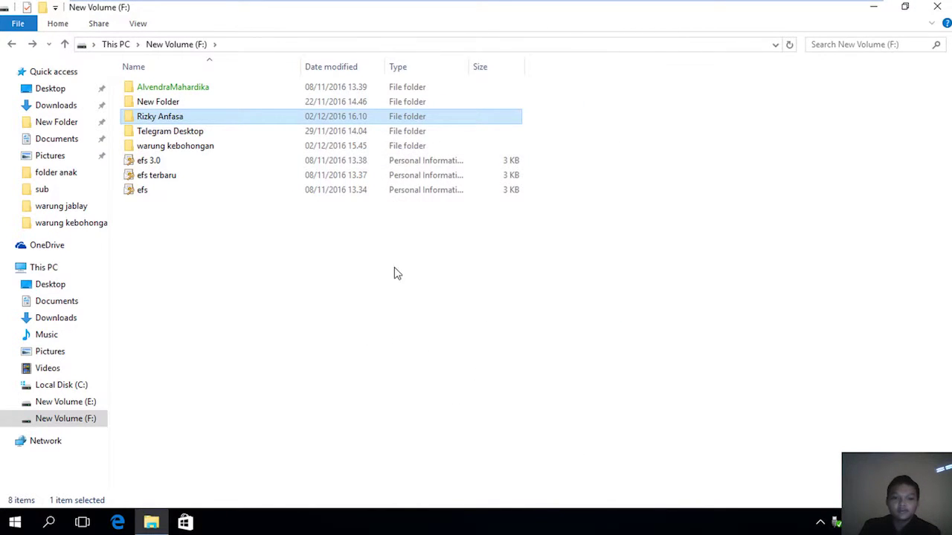
right_click(238, 116)
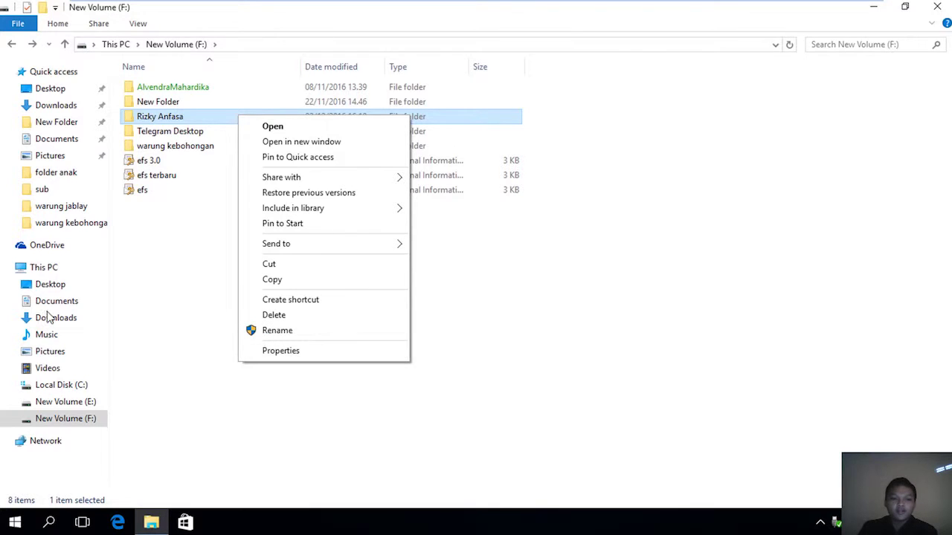
left_click(277, 351)
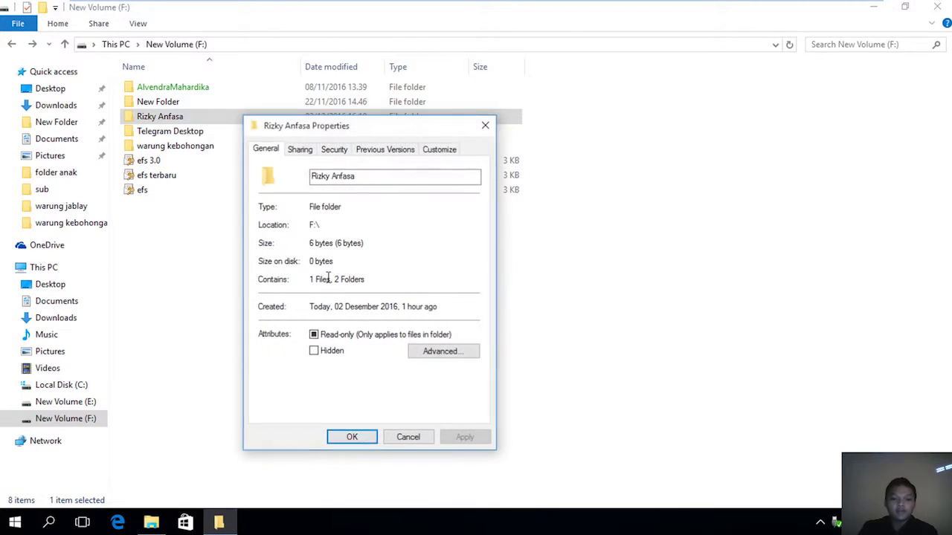
left_click(439, 351)
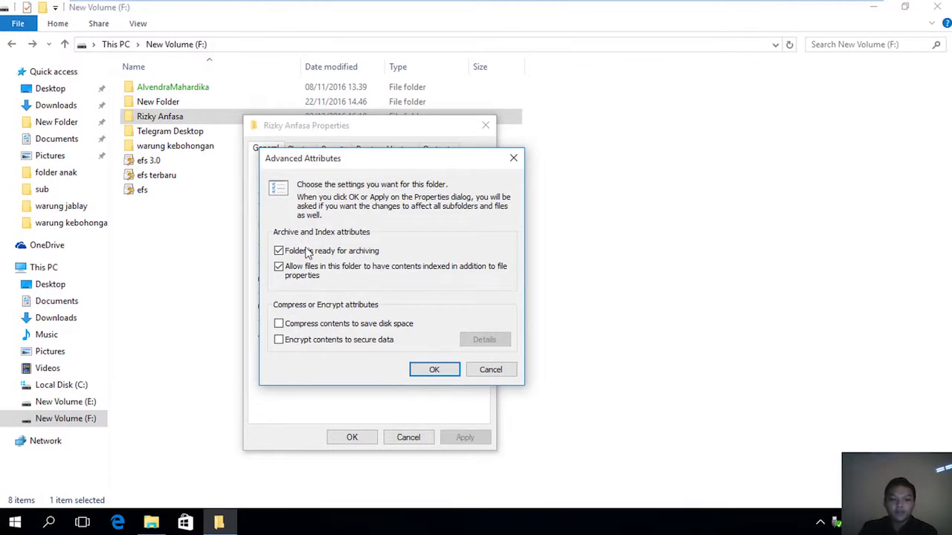
left_click(437, 370)
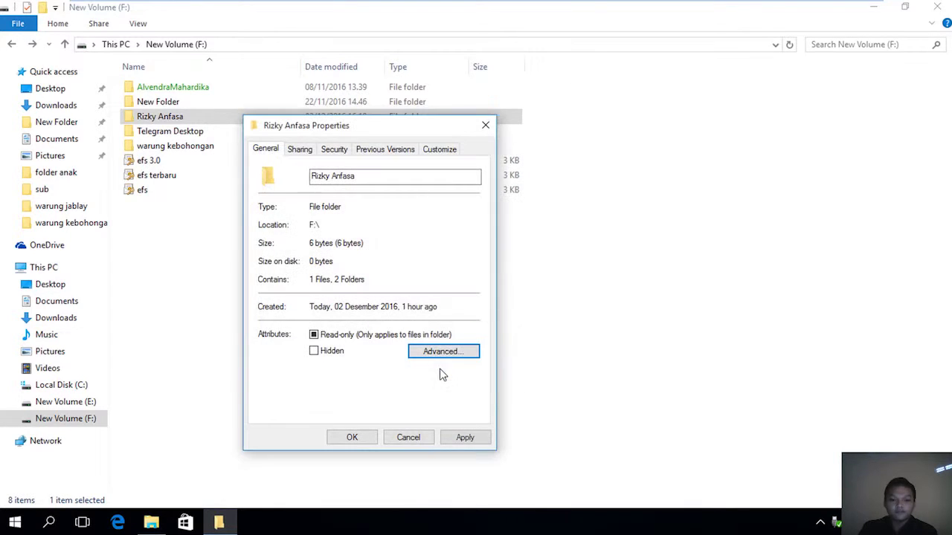
left_click(344, 440)
left_click(435, 305)
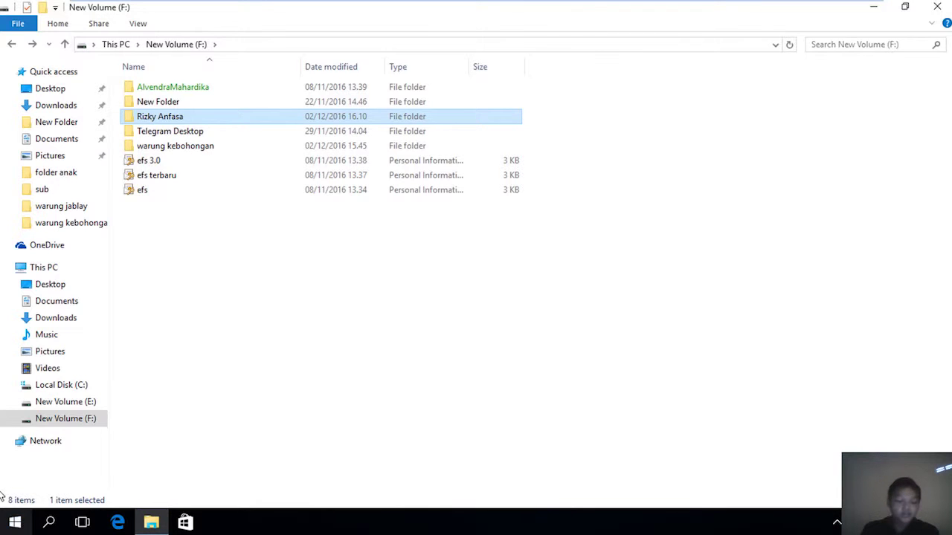
Switch user from tamu to the beta account and sign in with beta's password.
left_click(4, 524)
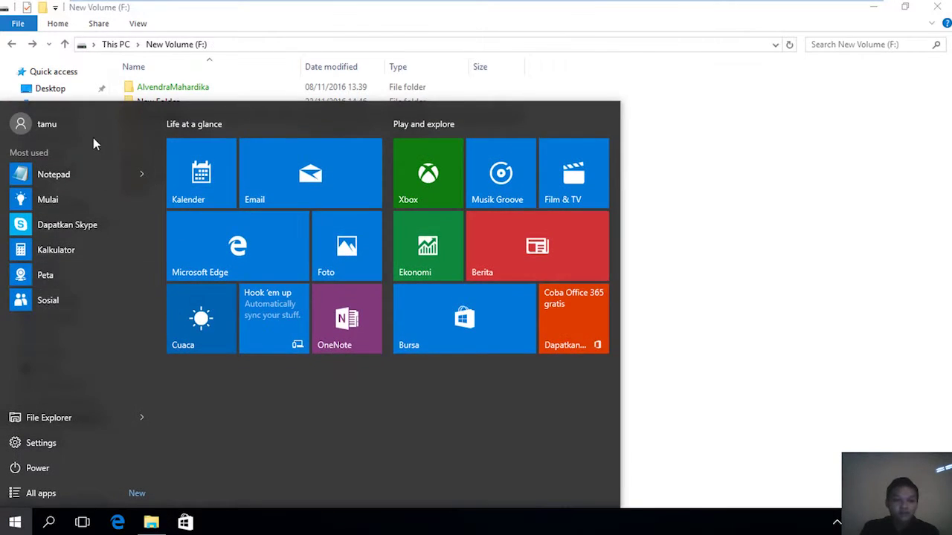
left_click(94, 128)
left_click(74, 232)
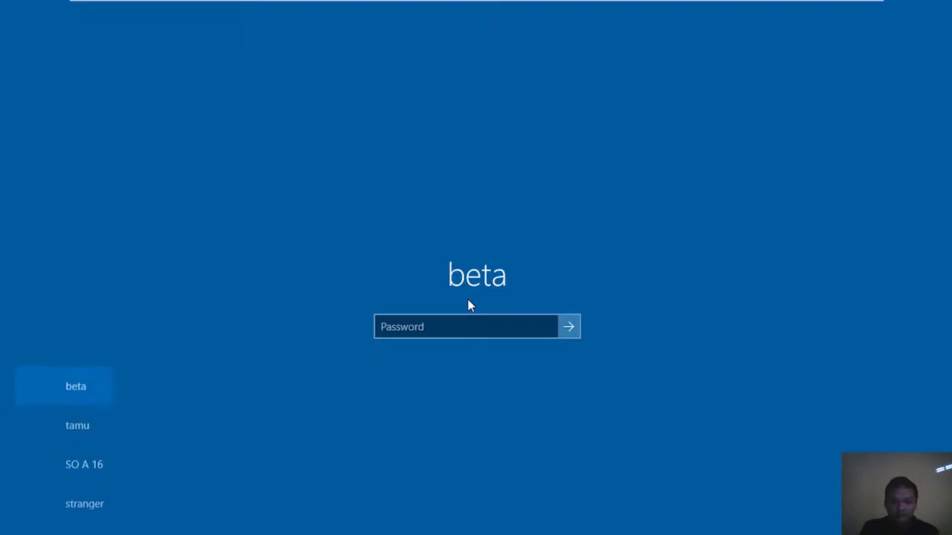
type("••")
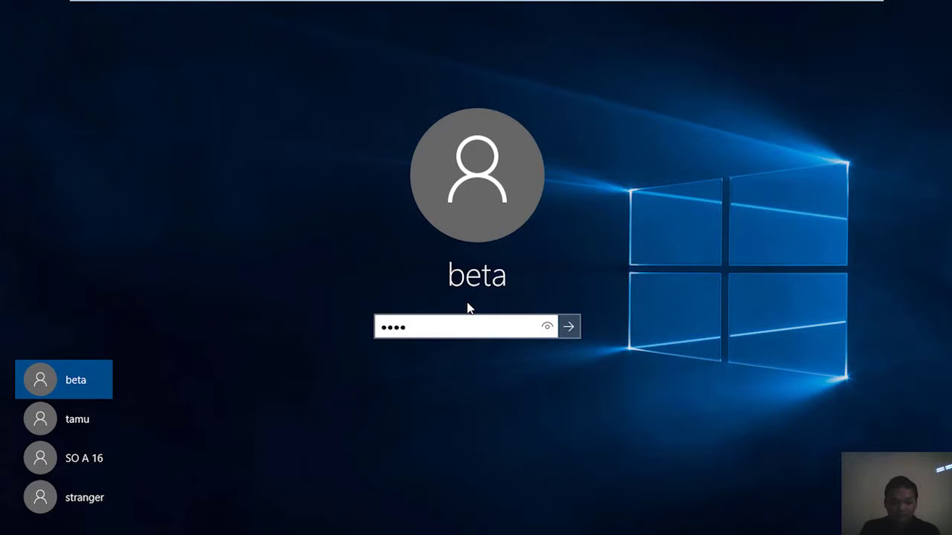
key("Return")
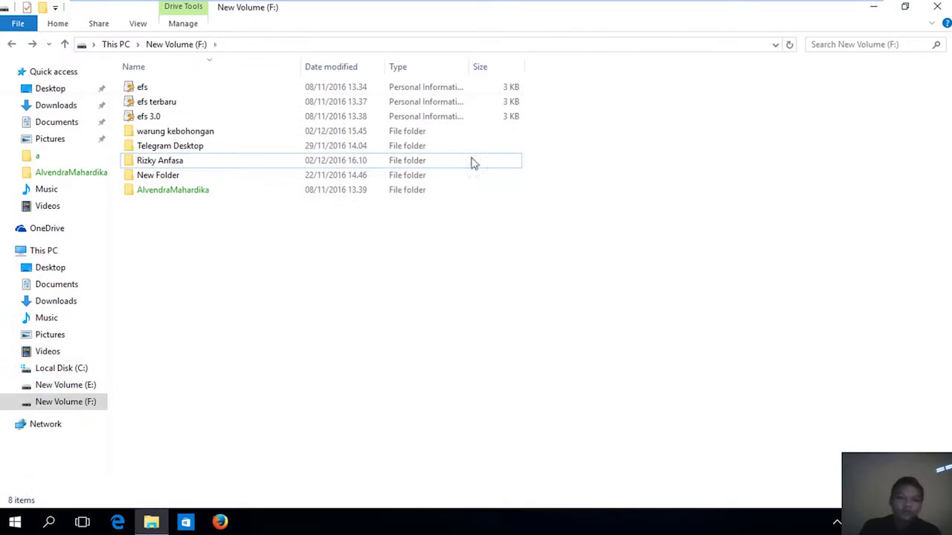
left_click(160, 160)
right_click(162, 164)
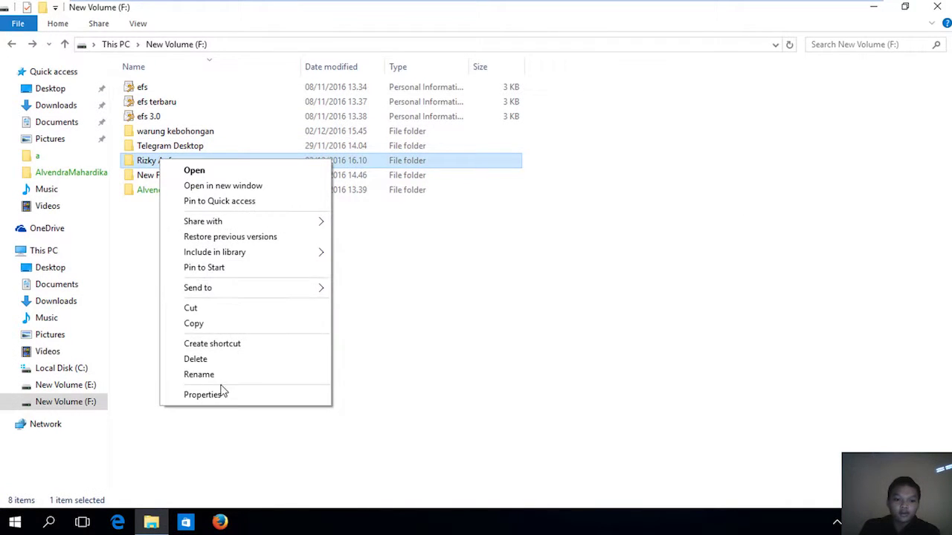
left_click(219, 394)
left_click(264, 193)
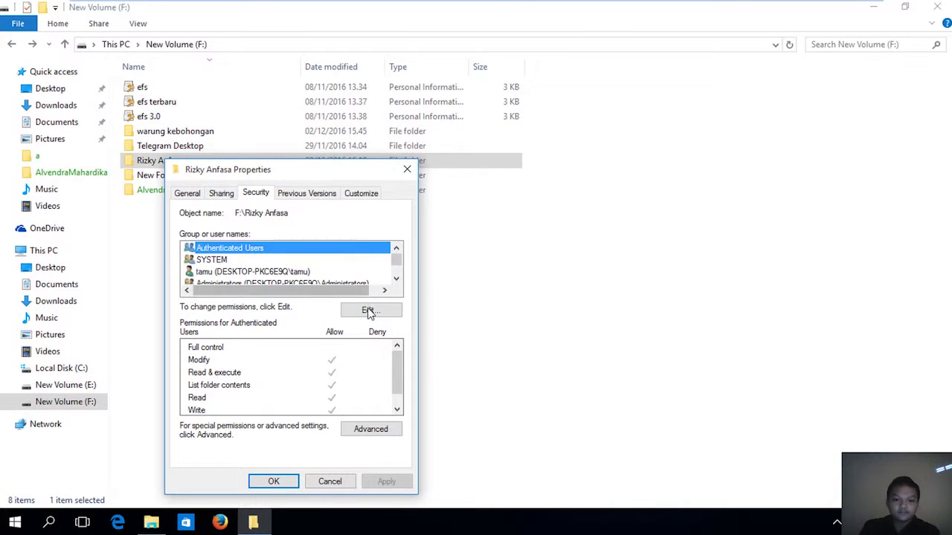
left_click(370, 429)
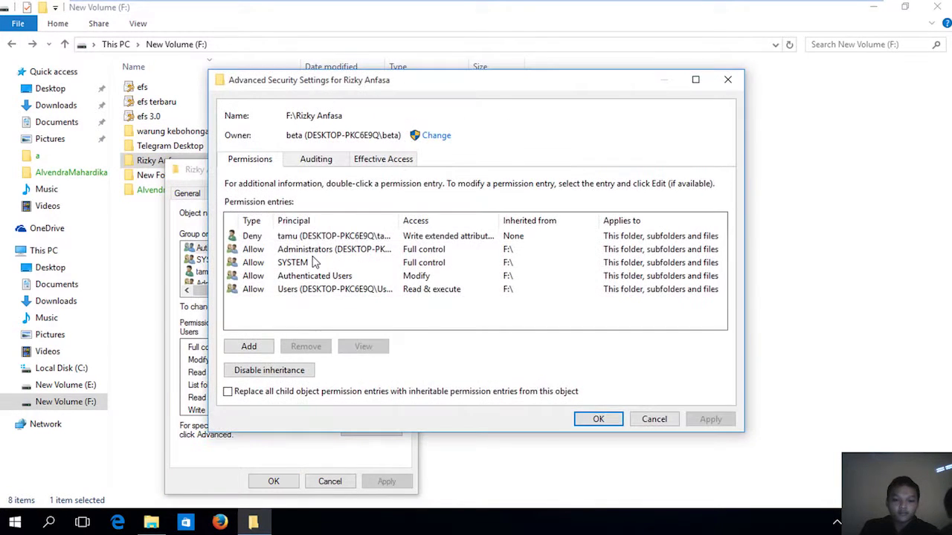
left_click(311, 239)
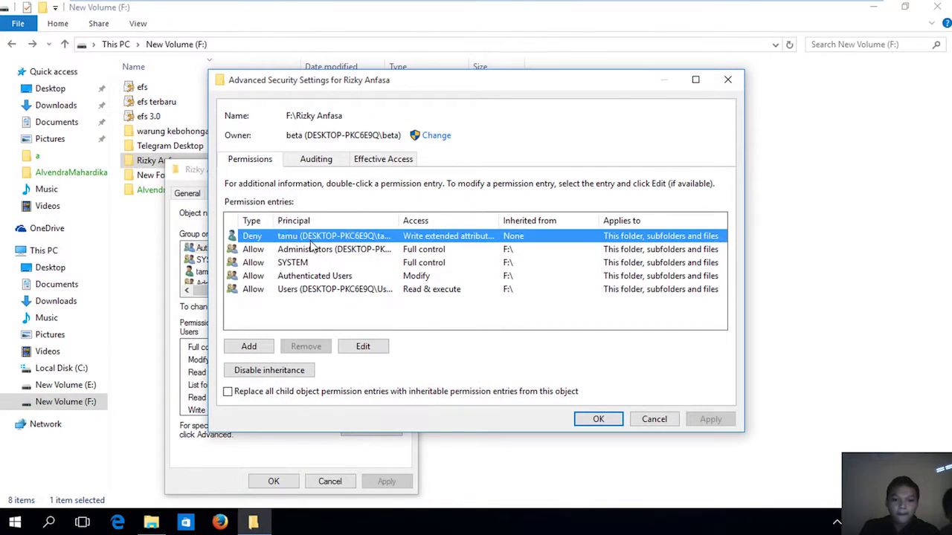
left_click(358, 351)
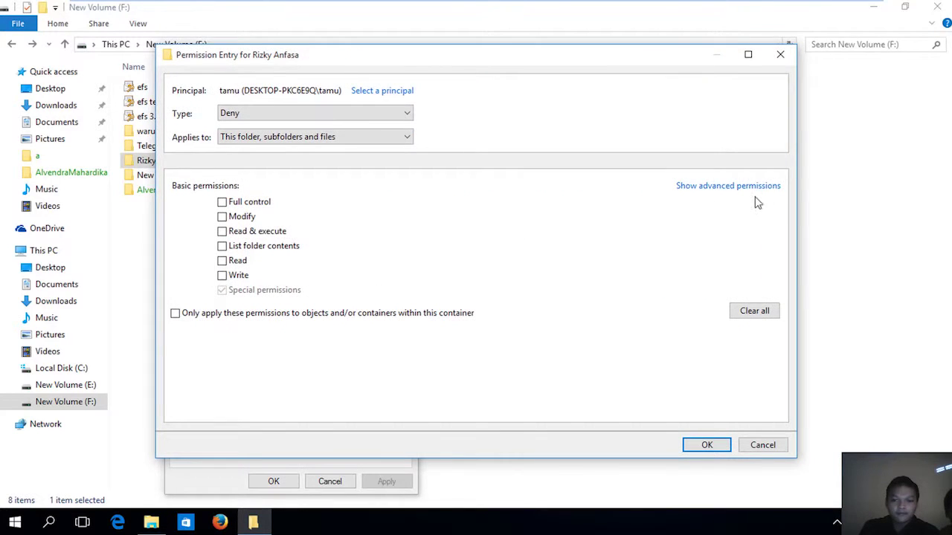
Deny Delete subfolders and files instead of Write extended attributes, this folder only, and apply.
left_click(759, 187)
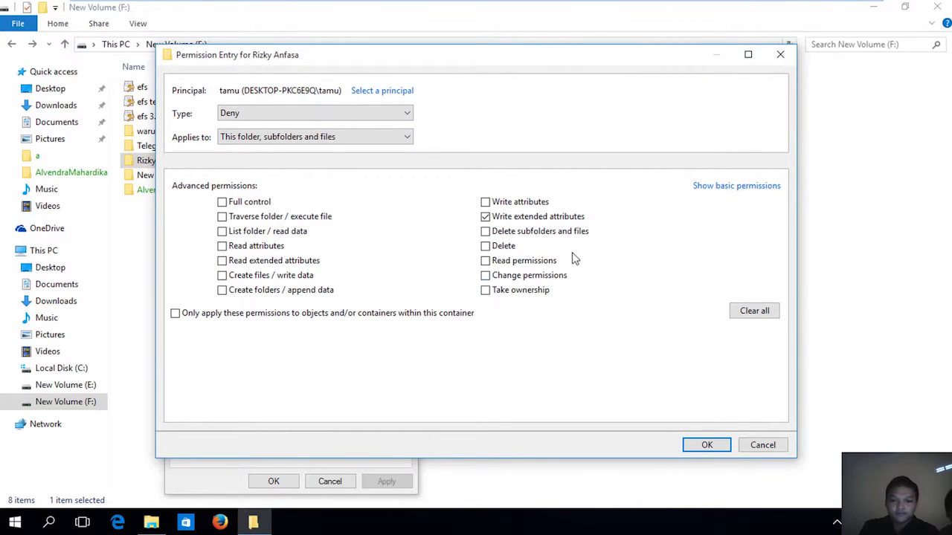
left_click(548, 220)
left_click(545, 235)
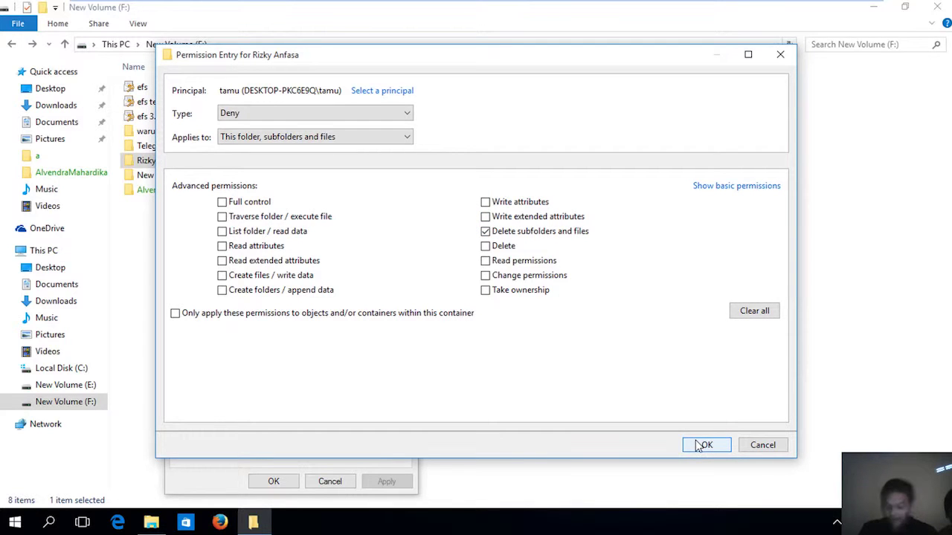
left_click(404, 137)
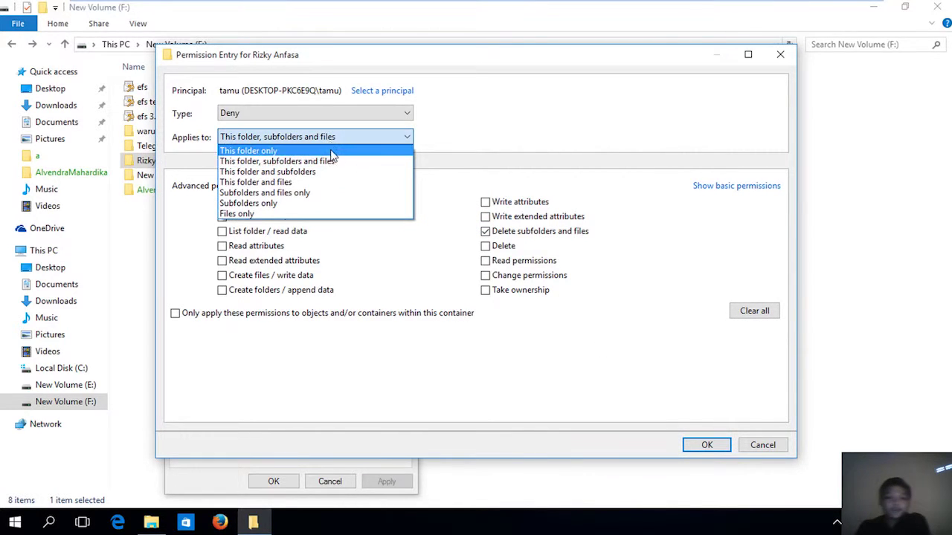
left_click(283, 149)
left_click(720, 444)
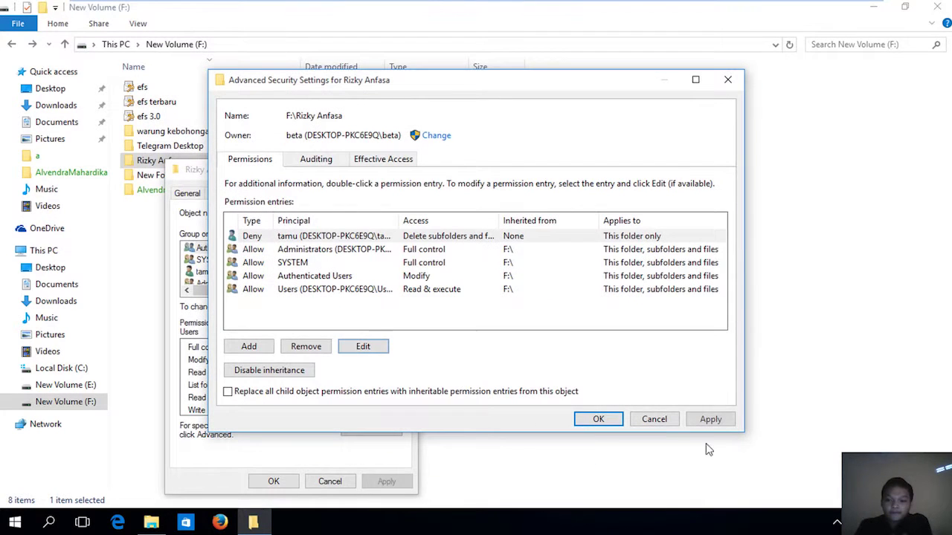
left_click(710, 420)
left_click(598, 420)
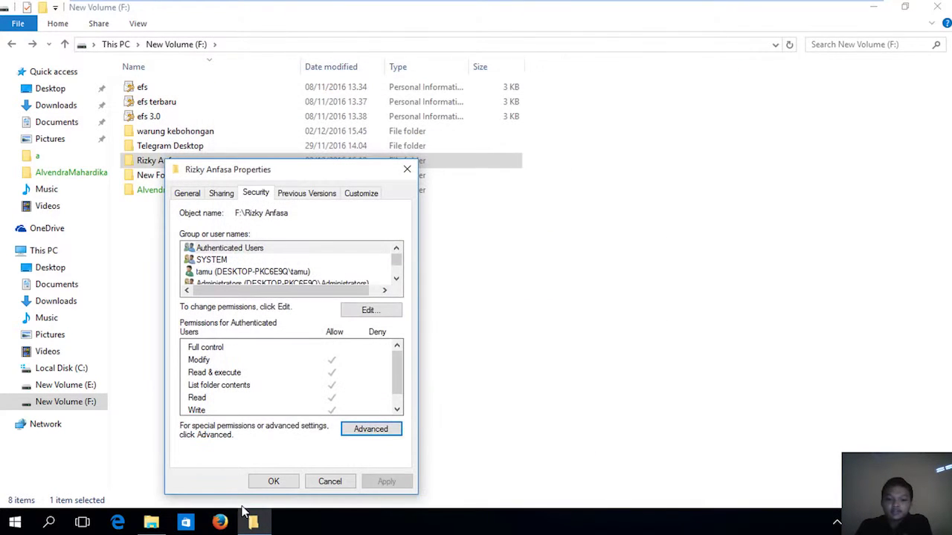
left_click(271, 482)
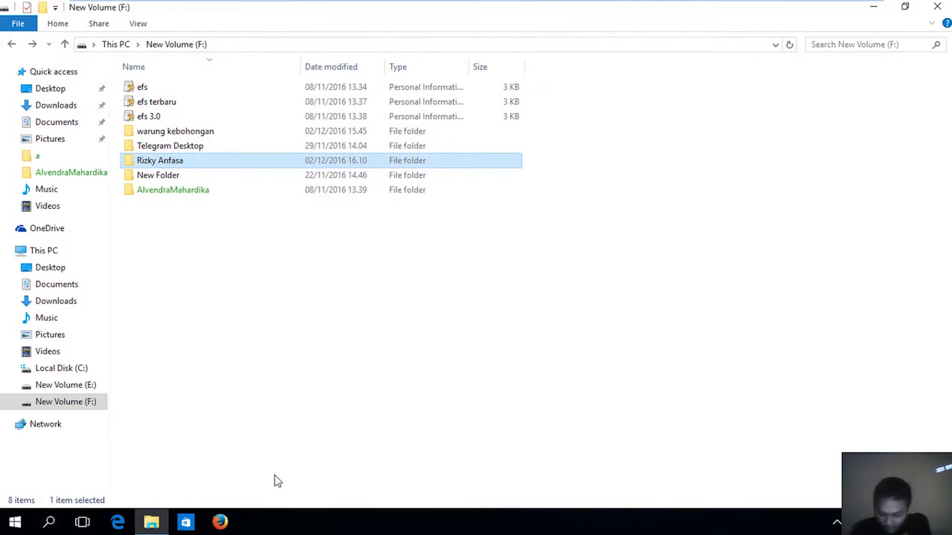
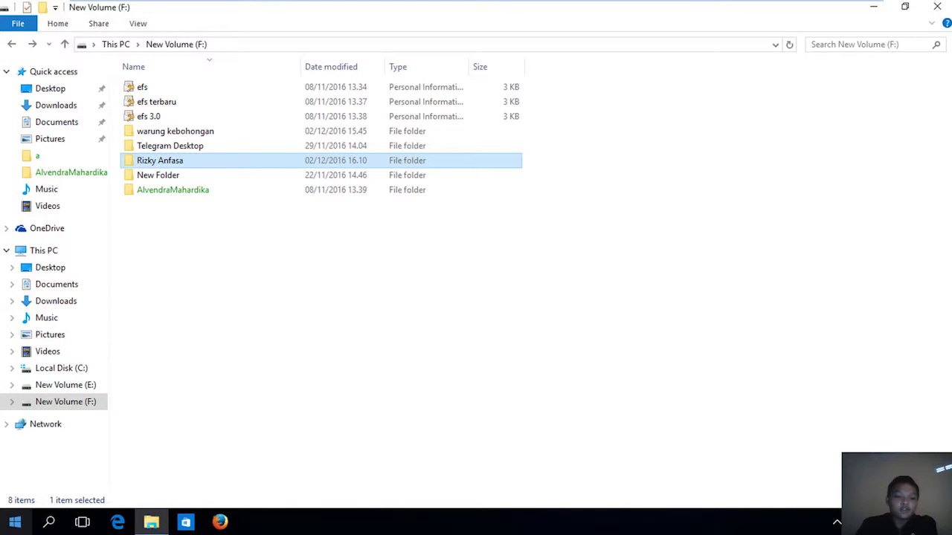
Switch to the guest account and sign in.
left_click(15, 522)
left_click(41, 123)
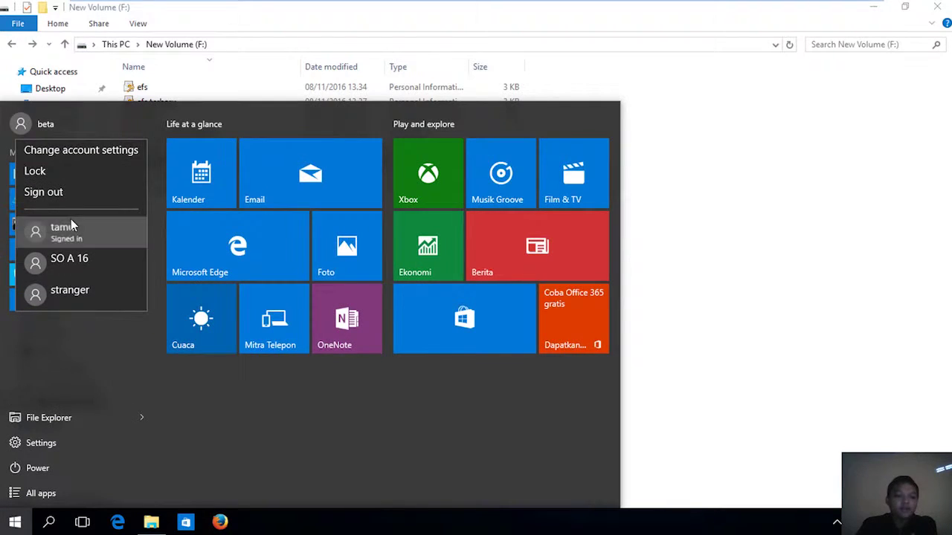
left_click(71, 223)
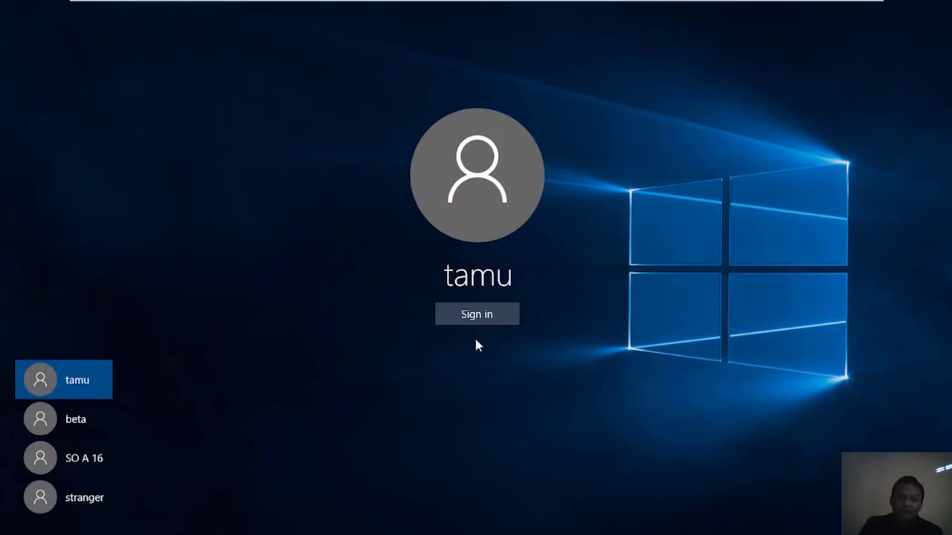
left_click(475, 316)
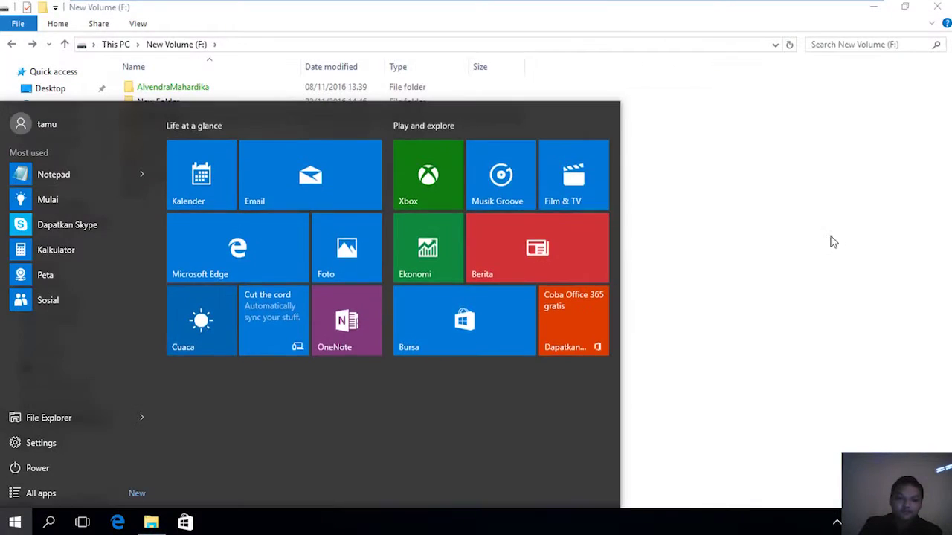
left_click(831, 240)
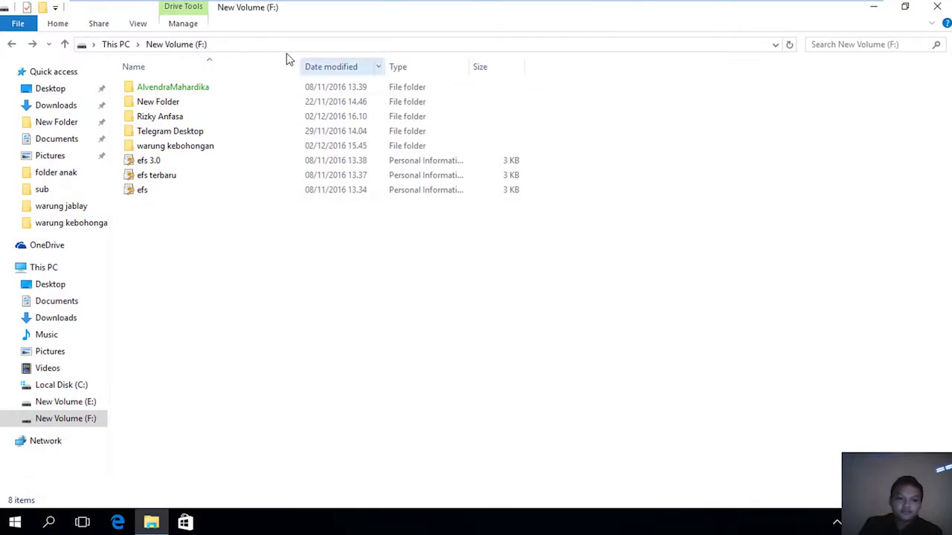
Delete the empty sub3 folder from the restricted folder and return to New Volume (F:).
double_click(215, 117)
double_click(197, 107)
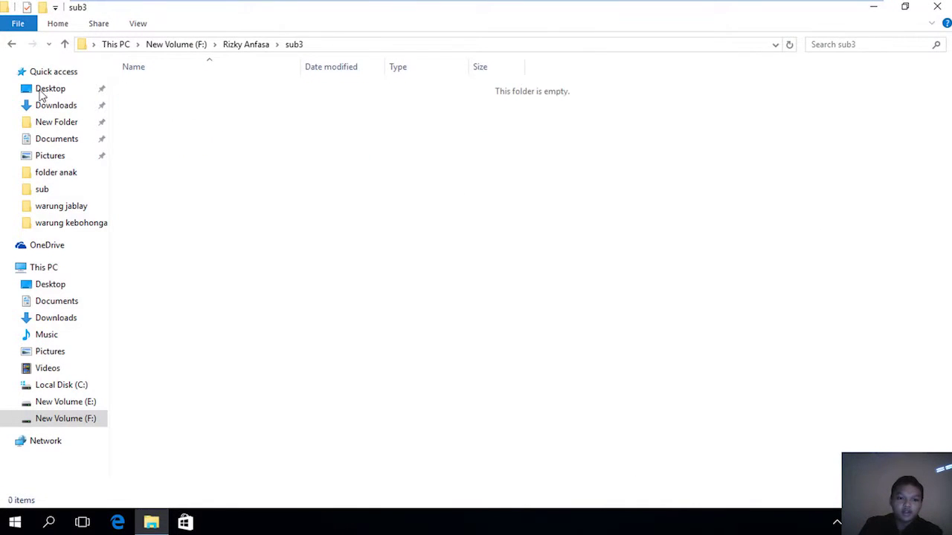
left_click(9, 44)
right_click(153, 102)
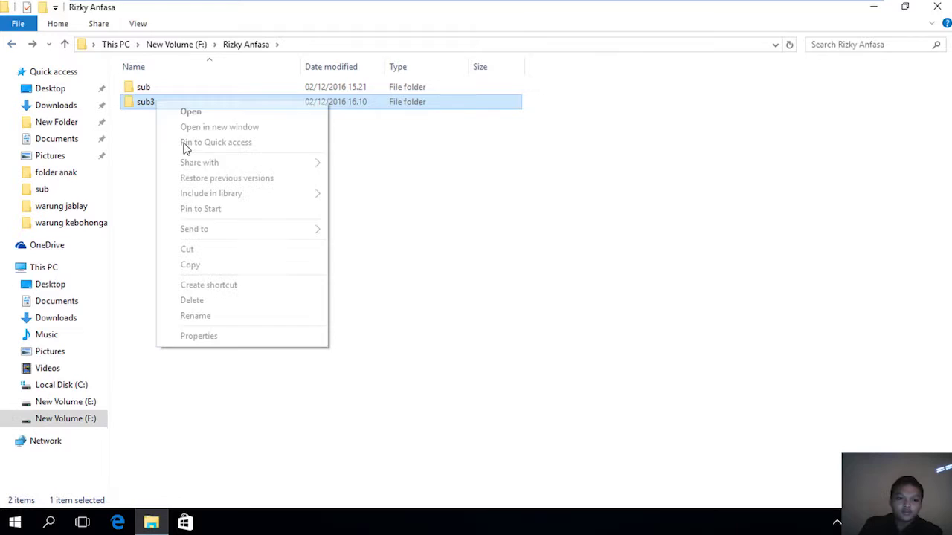
left_click(207, 302)
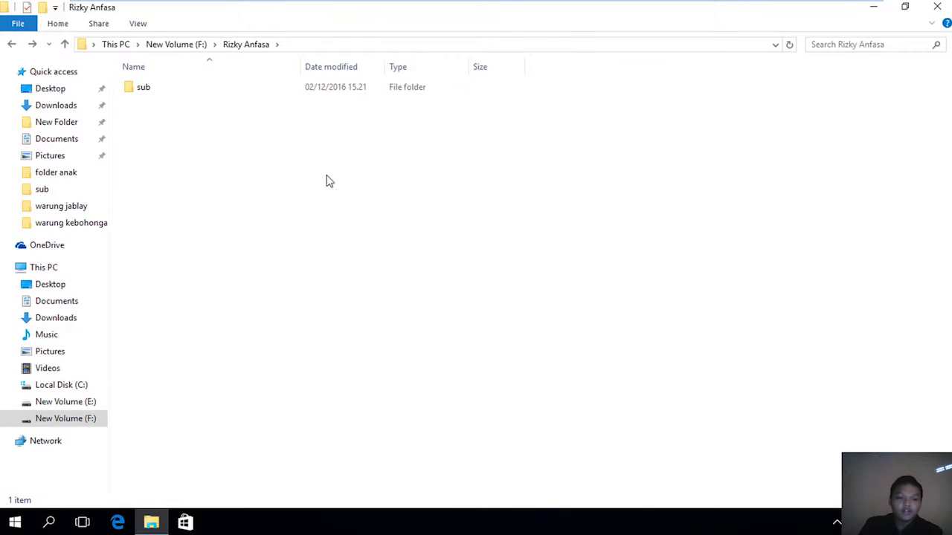
key("ctrl+z")
left_click(12, 45)
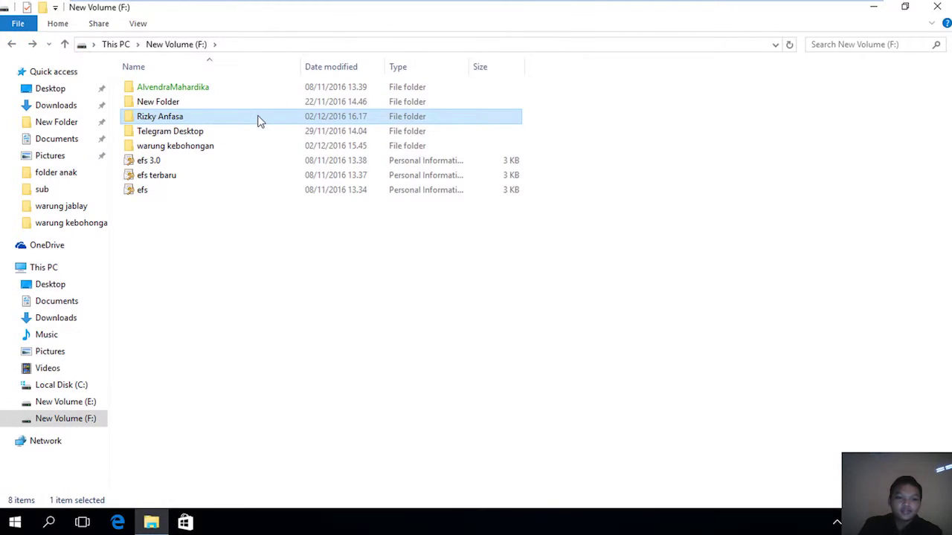
Switch back to the owner's account, signing in with its password.
double_click(259, 117)
left_click(11, 46)
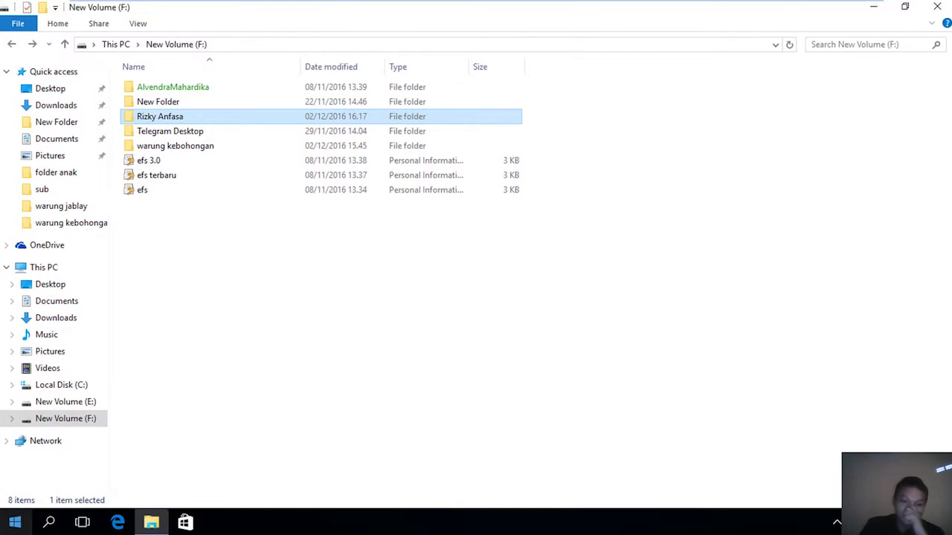
left_click(15, 523)
left_click(106, 122)
left_click(119, 227)
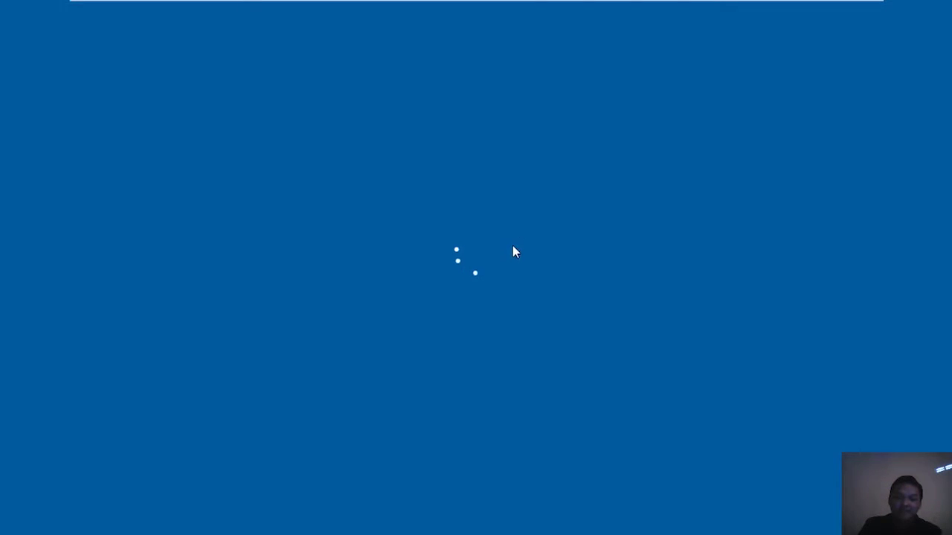
type("•")
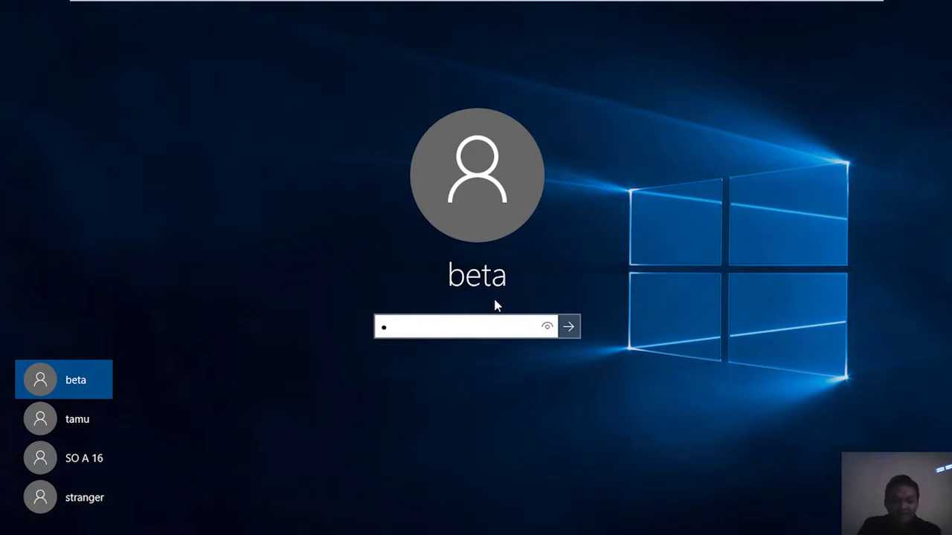
key("Return")
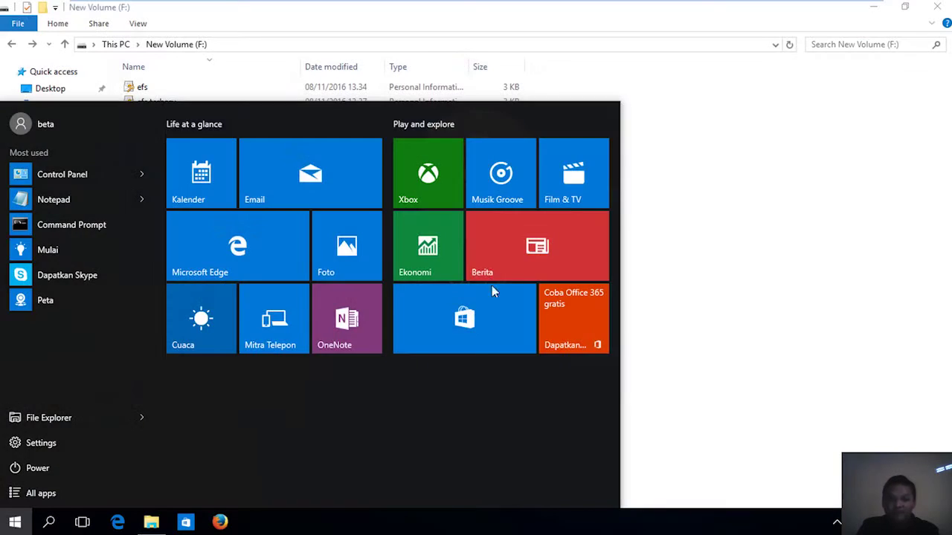
left_click(813, 213)
Open the guest account's Deny entry in the restricted folder's advanced security settings.
right_click(266, 159)
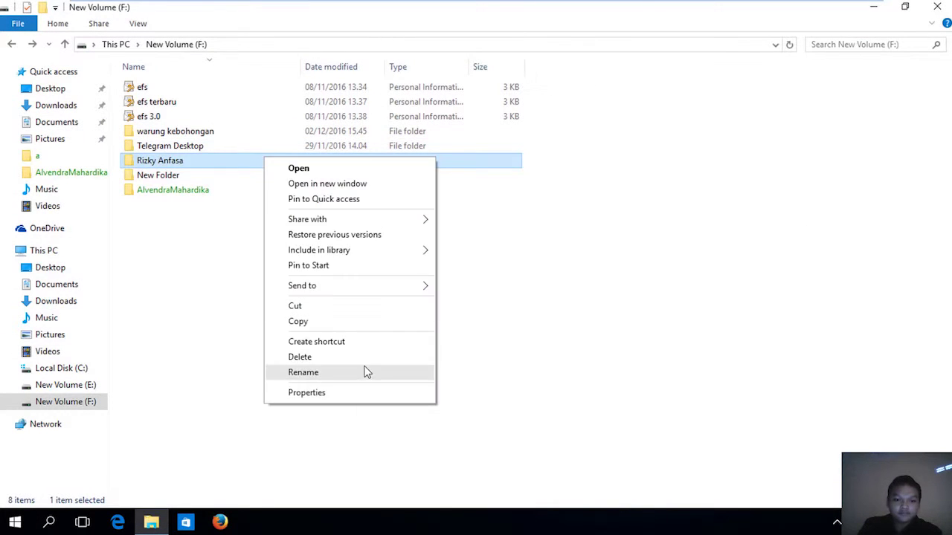
left_click(359, 393)
left_click(361, 192)
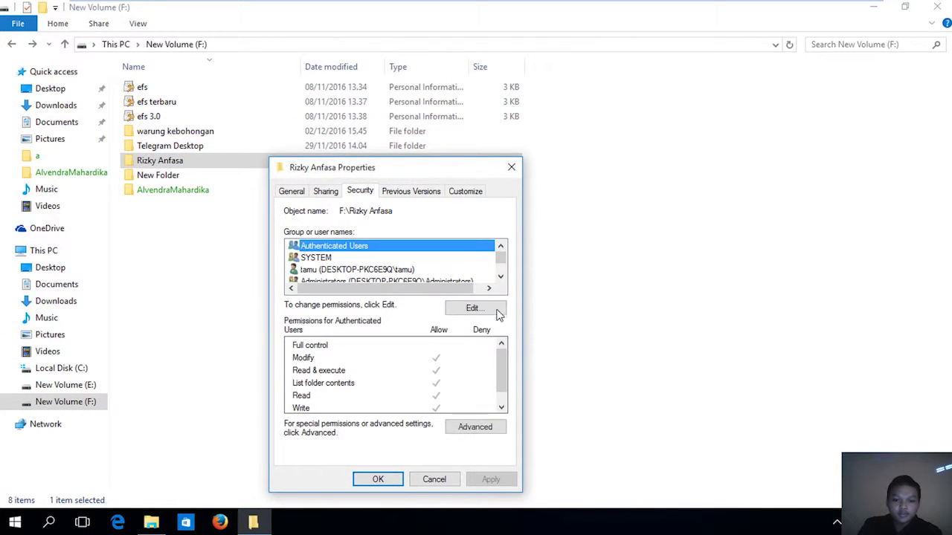
left_click(494, 428)
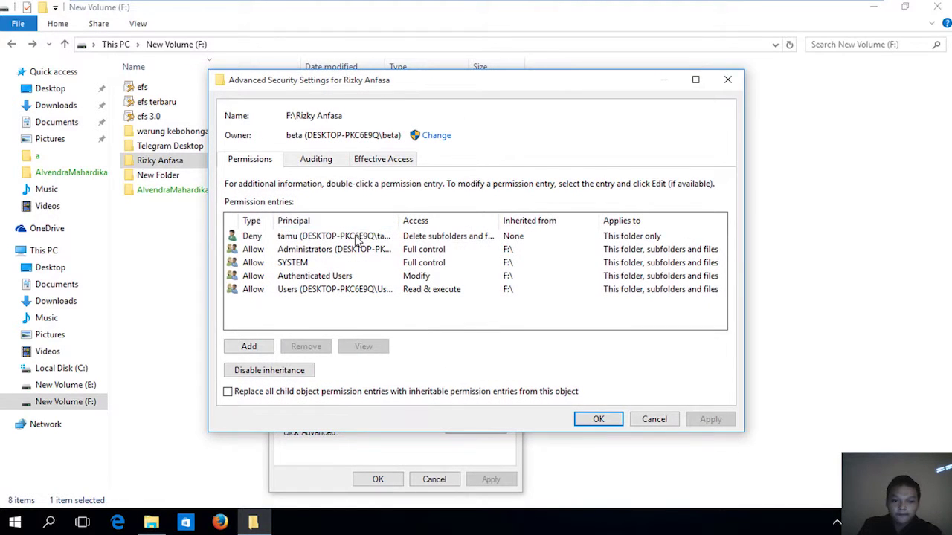
left_click(362, 236)
left_click(363, 347)
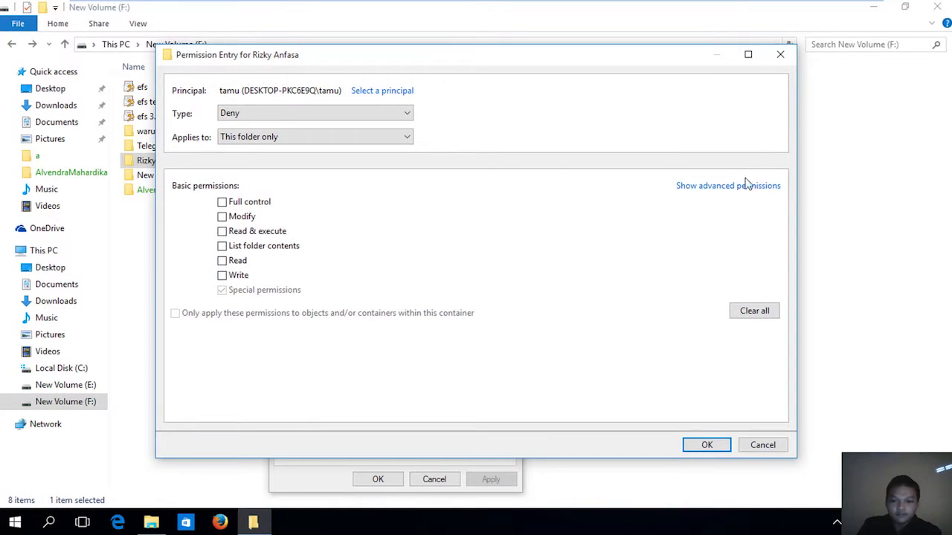
Make the Deny entry block Delete instead of Delete subfolders and files, and apply it.
left_click(746, 185)
left_click(522, 233)
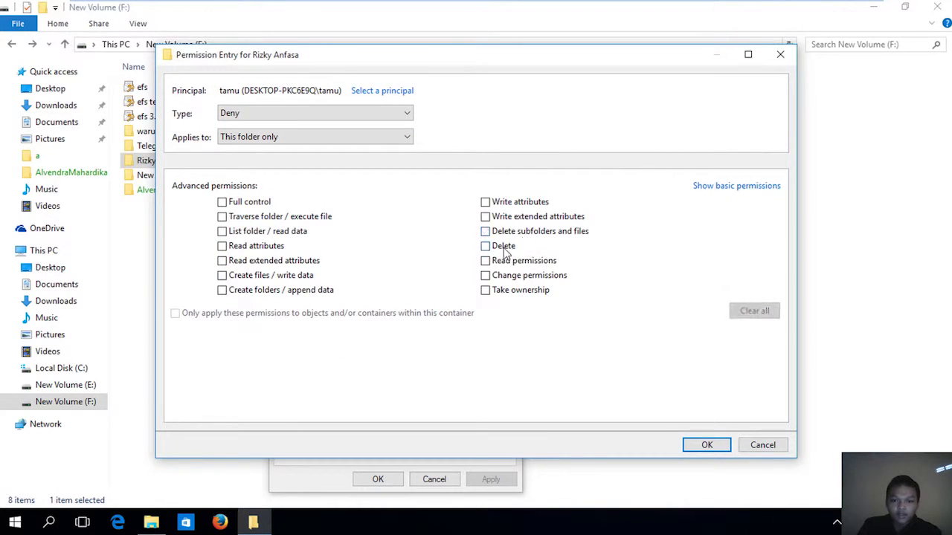
left_click(504, 246)
left_click(695, 445)
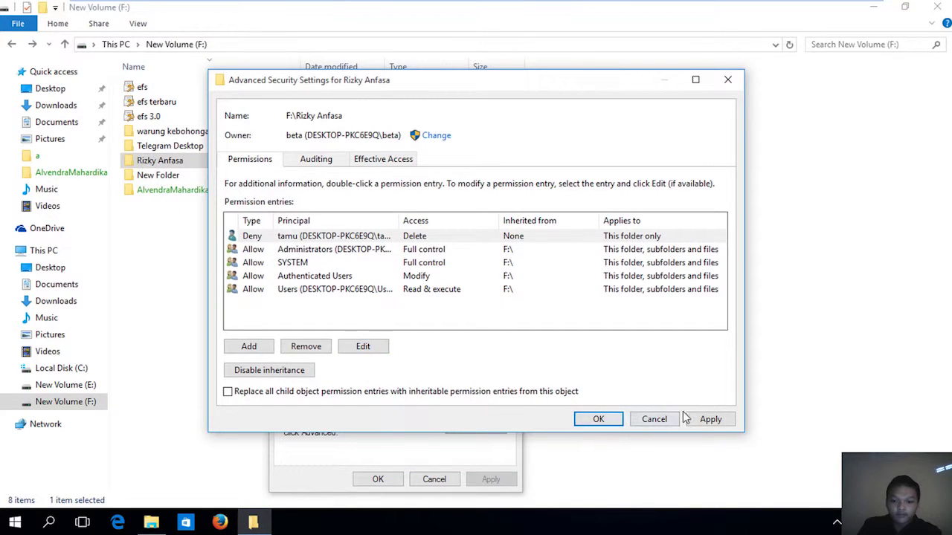
left_click(708, 421)
left_click(599, 419)
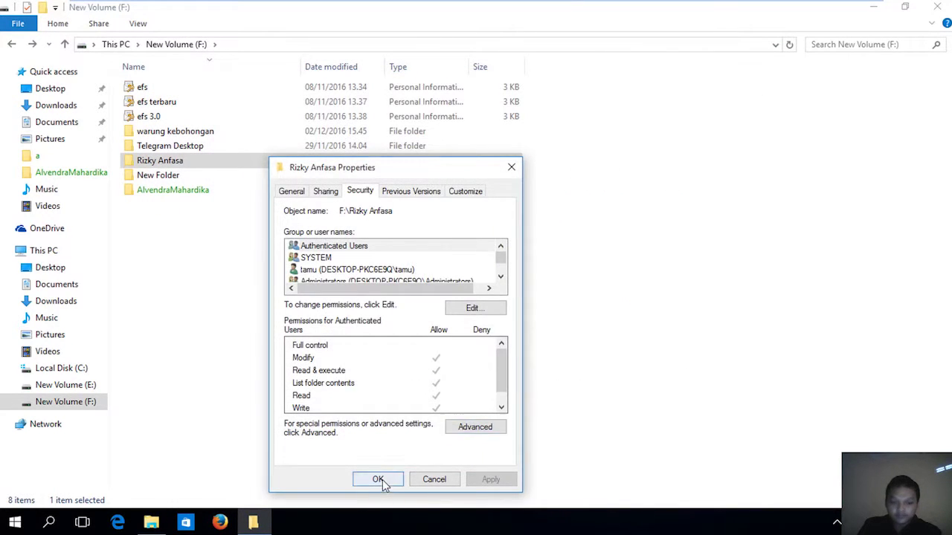
left_click(378, 479)
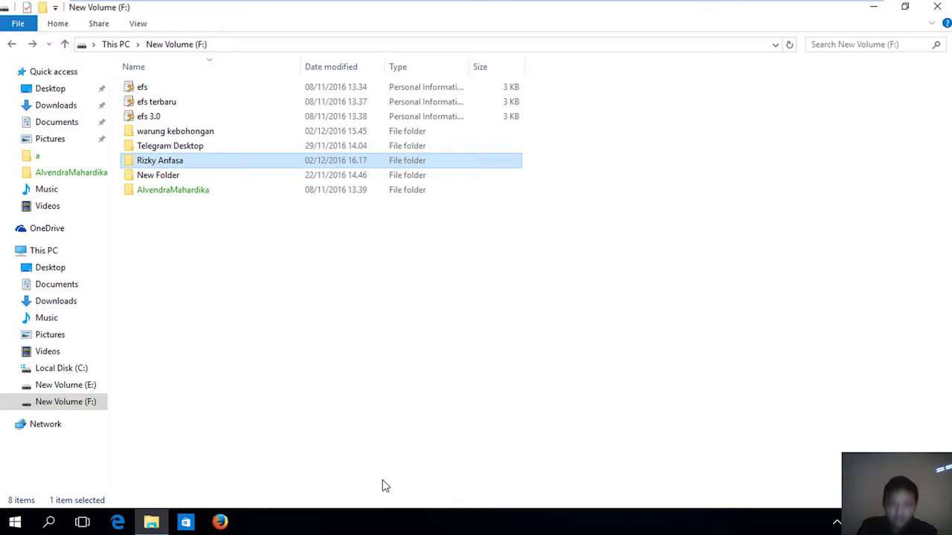
Open the guest account's Deny entry from the restricted folder's advanced security settings.
right_click(379, 167)
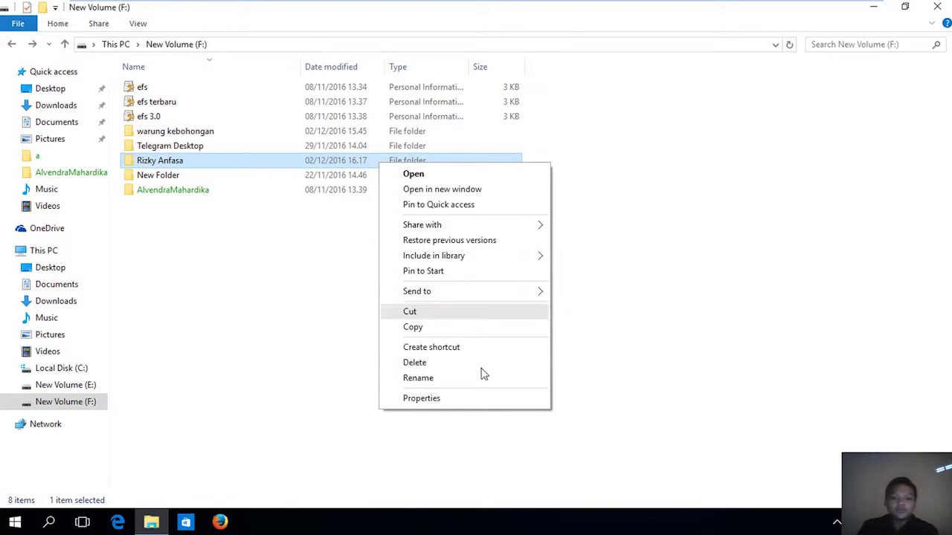
left_click(482, 397)
left_click(495, 198)
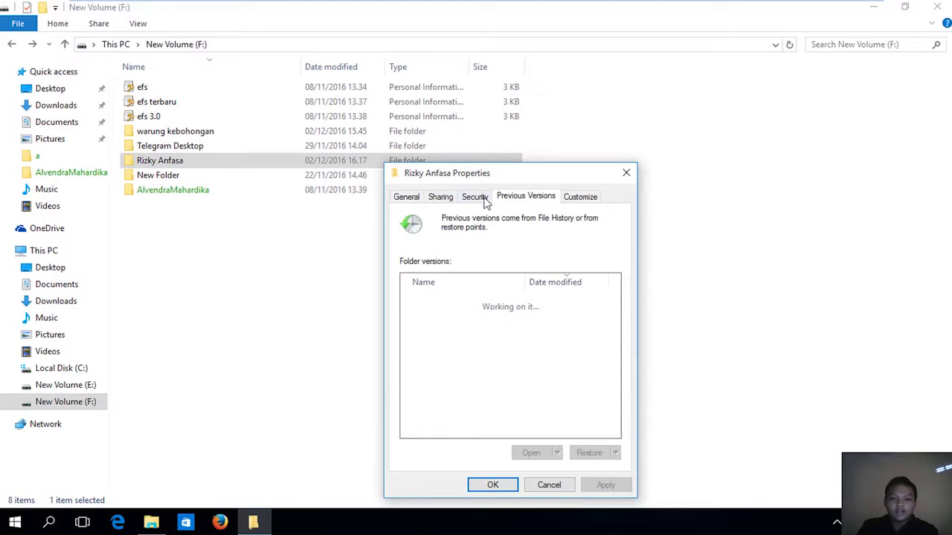
left_click(476, 197)
left_click(591, 433)
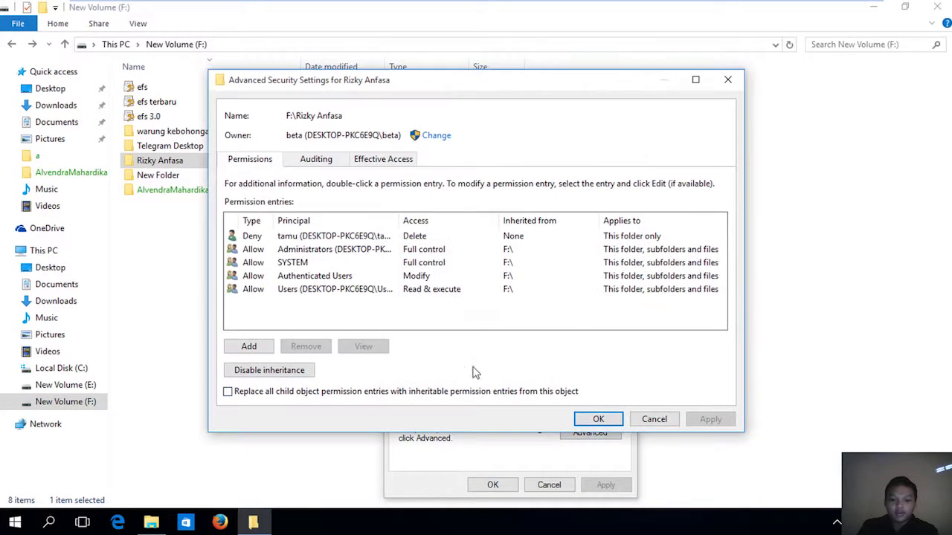
left_click(308, 237)
left_click(354, 348)
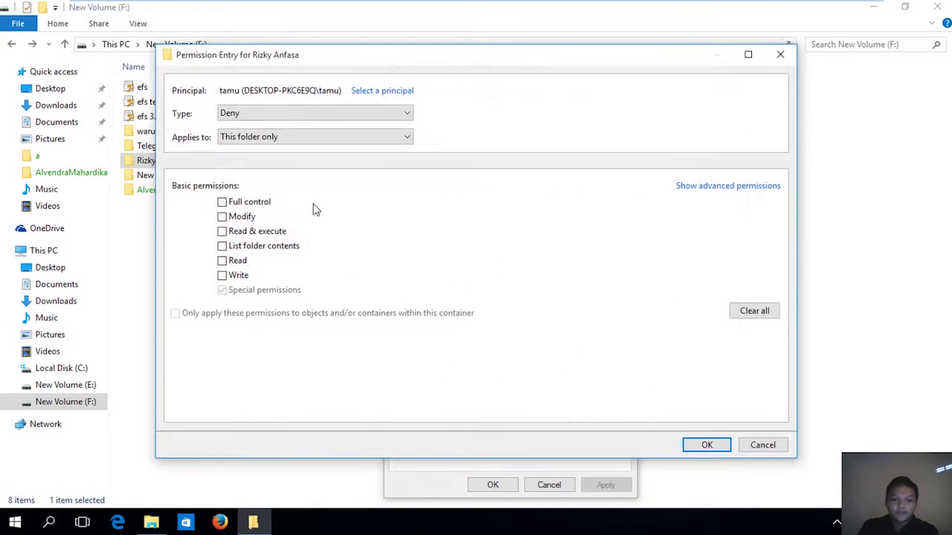
Set the Deny entry to apply to This folder, subfolders and files, and apply it.
left_click(298, 141)
left_click(305, 159)
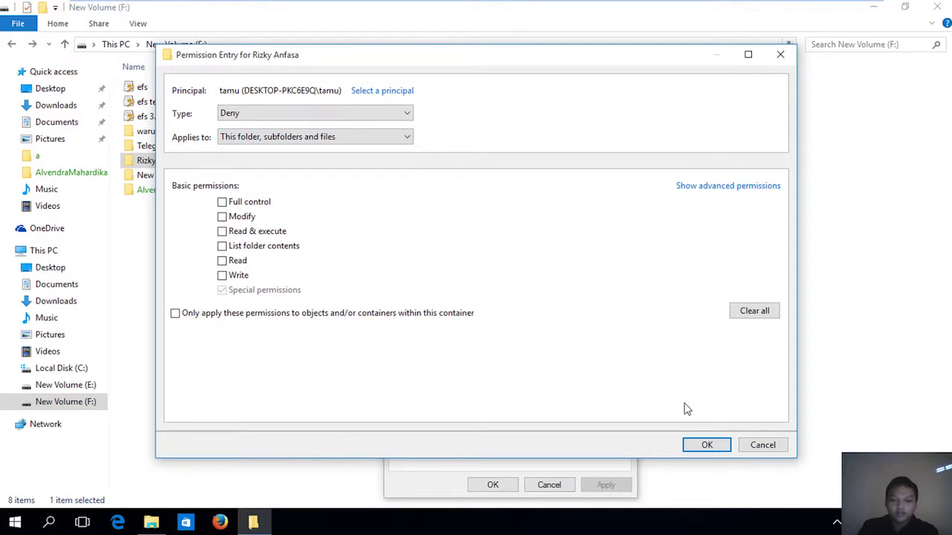
left_click(707, 445)
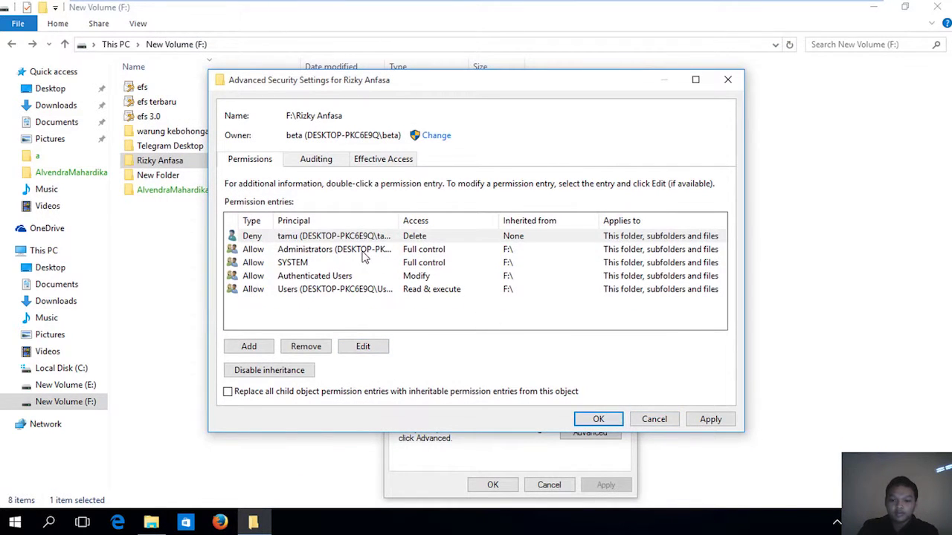
left_click(707, 419)
left_click(598, 420)
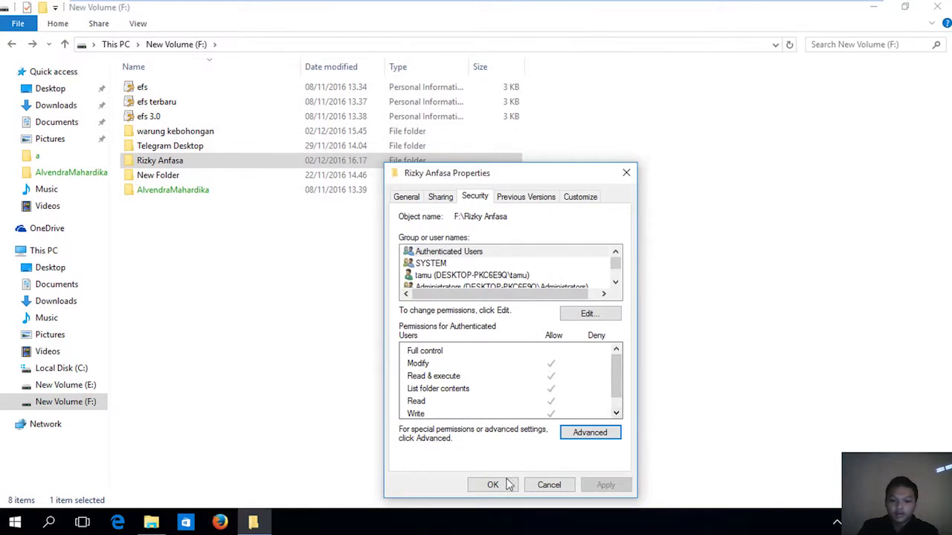
left_click(492, 485)
left_click(15, 523)
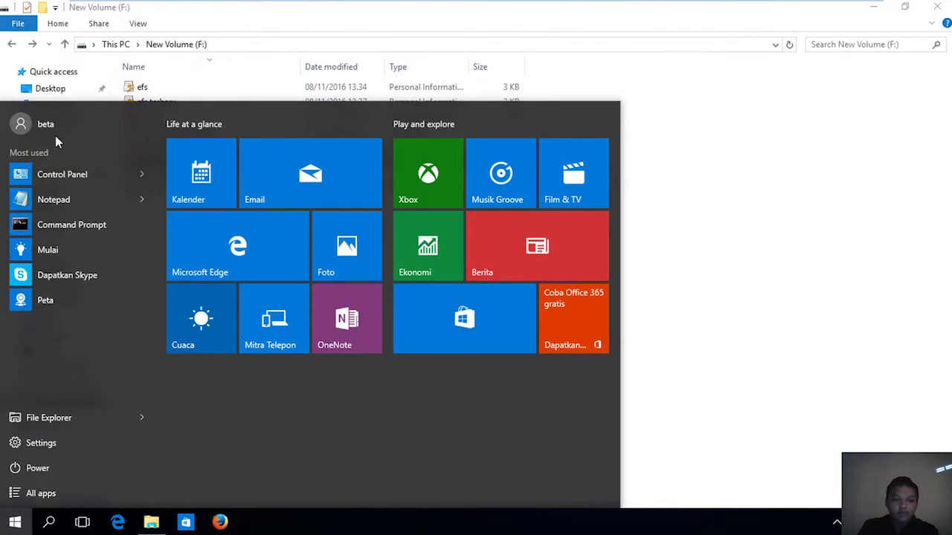
Switch to the tamu account and sign in.
left_click(55, 133)
left_click(110, 241)
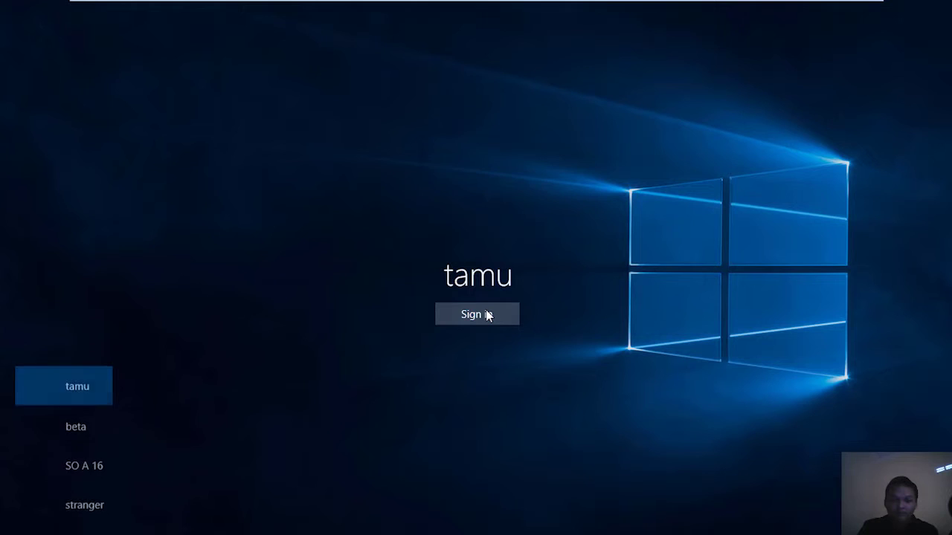
left_click(491, 317)
left_click(825, 273)
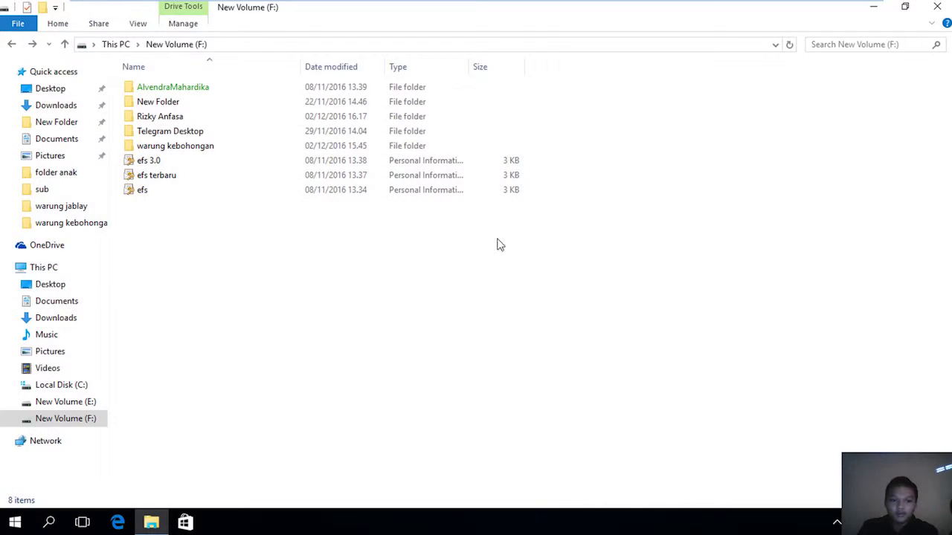
double_click(187, 115)
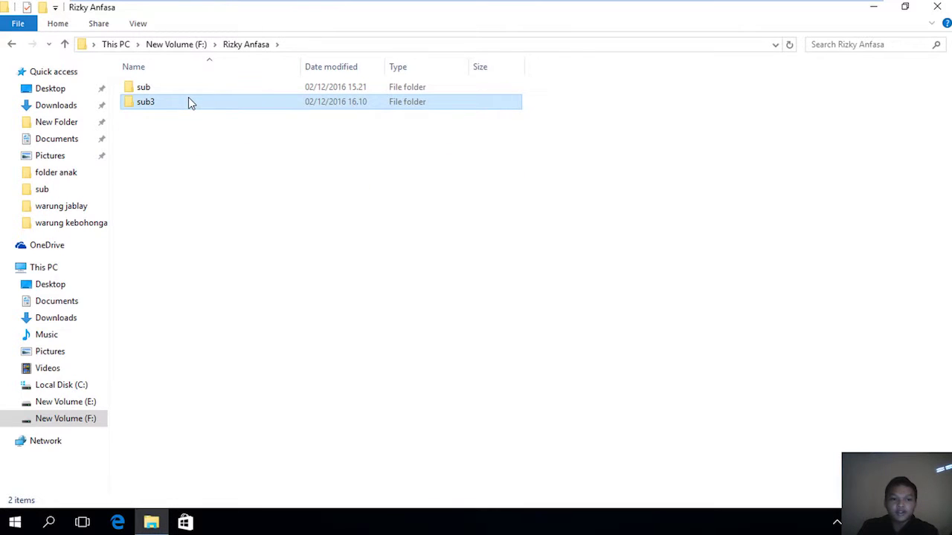
right_click(188, 101)
left_click(223, 297)
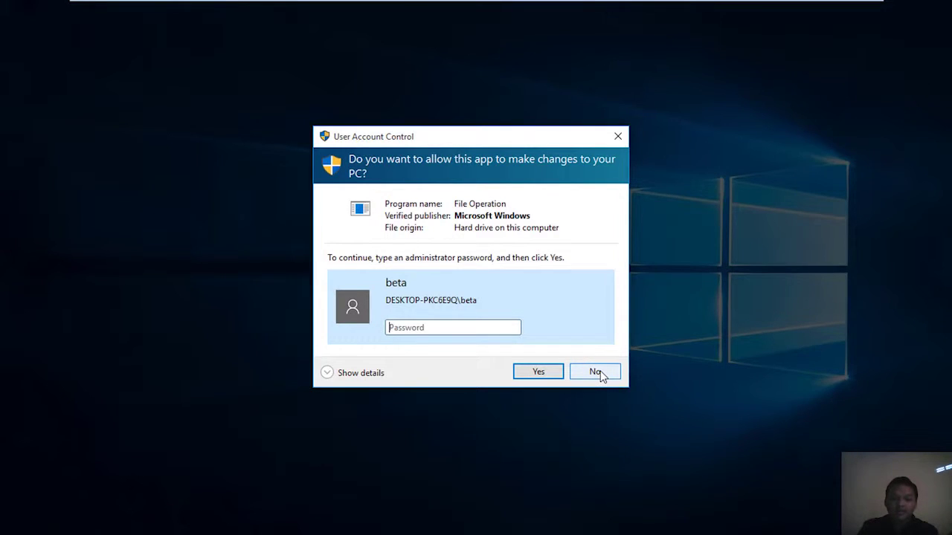
left_click(595, 371)
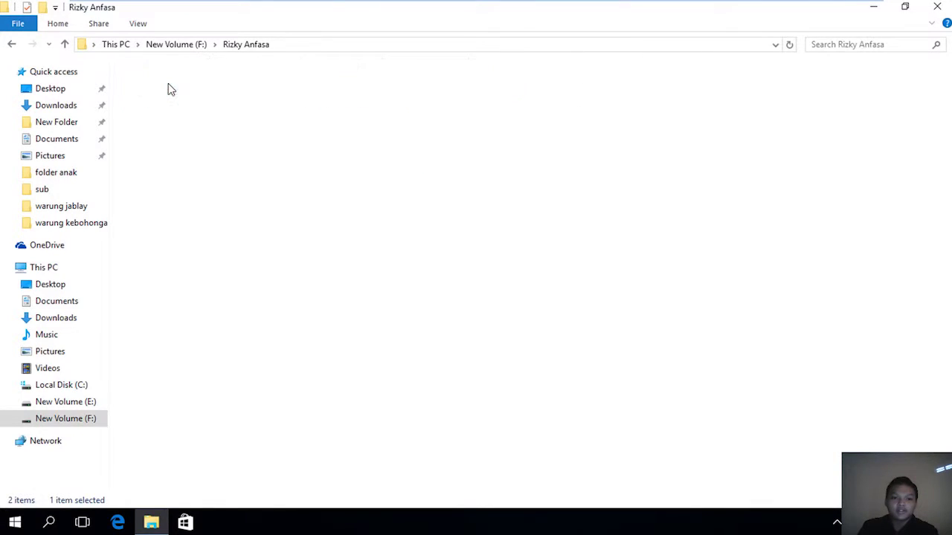
Try deleting teks1 in the sub folder, decline the prompt, and return to New Volume (F:).
double_click(169, 89)
left_click(162, 95)
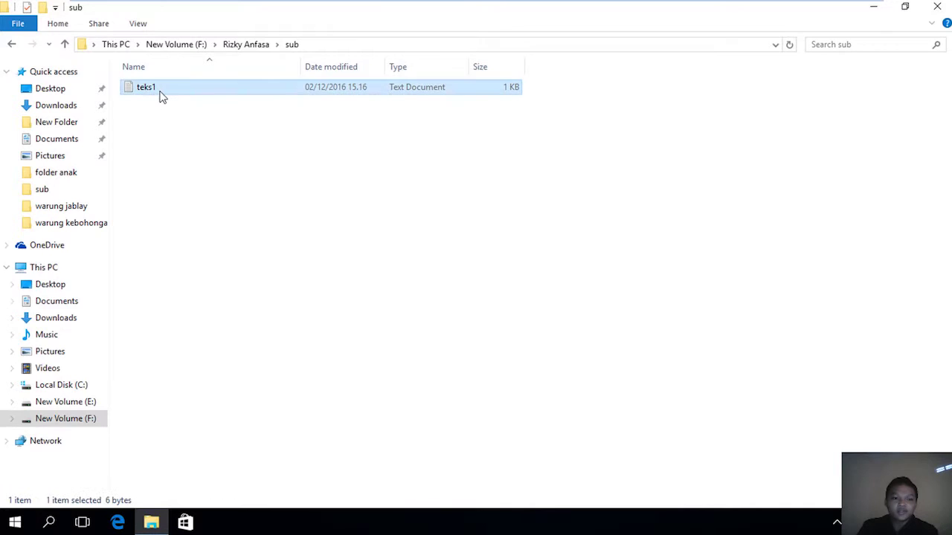
right_click(160, 94)
left_click(308, 255)
left_click(227, 521)
left_click(609, 372)
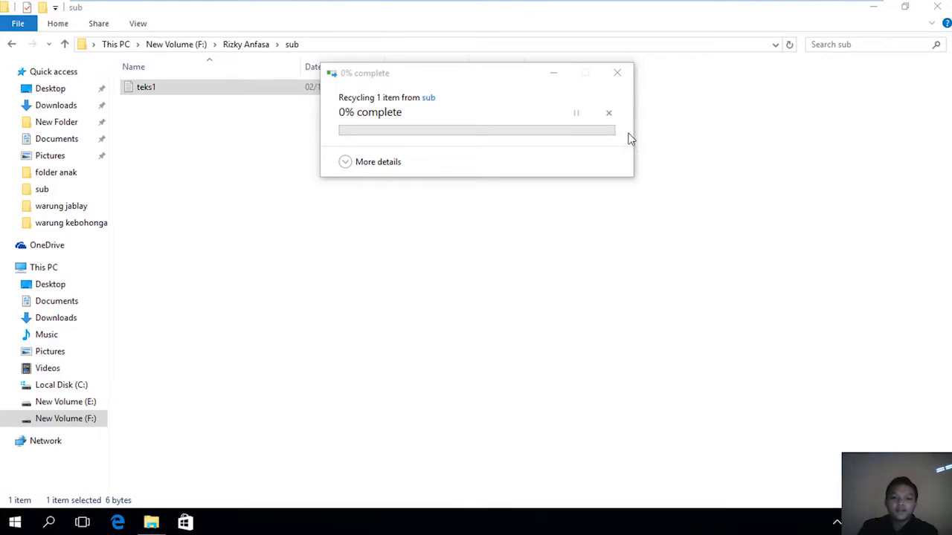
left_click(11, 44)
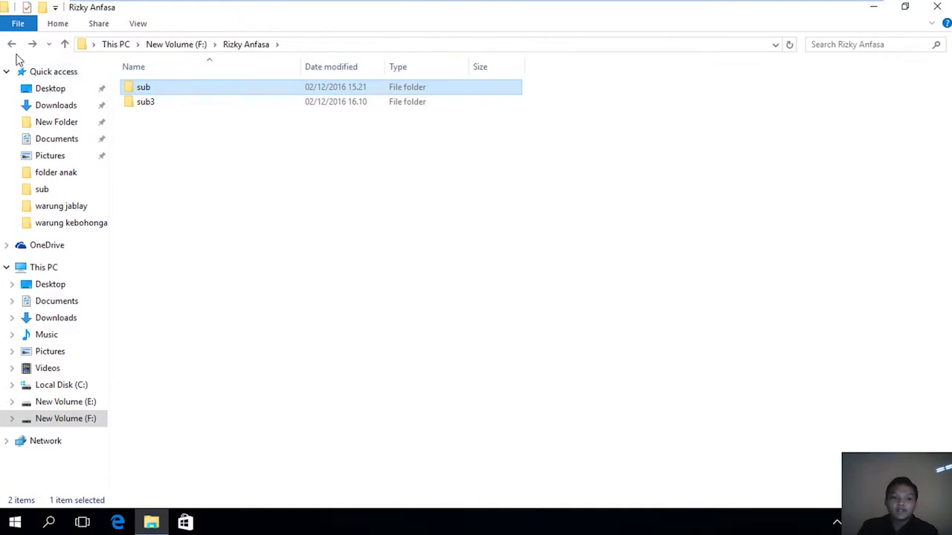
left_click(12, 45)
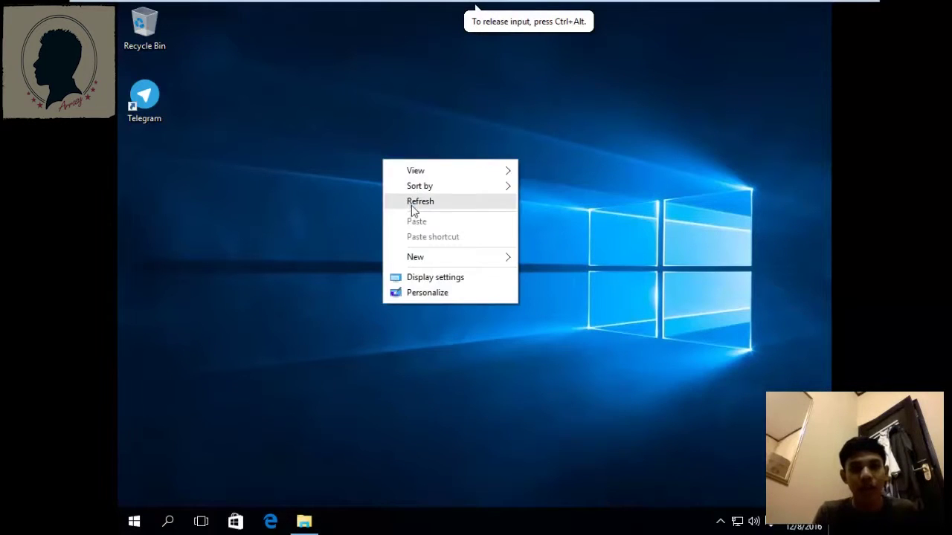
Refresh the desktop and open File Explorer on Local Disk (C:).
left_click(410, 203)
right_click(387, 200)
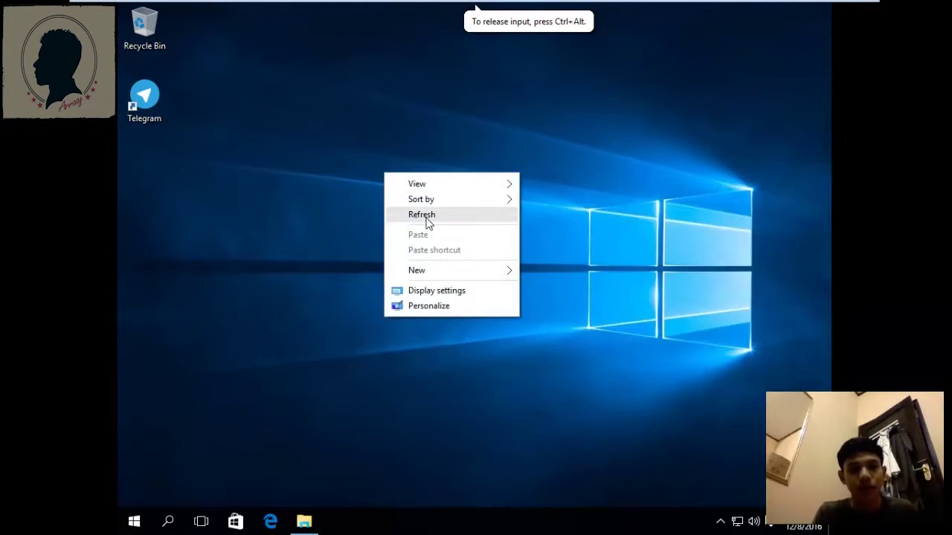
left_click(424, 215)
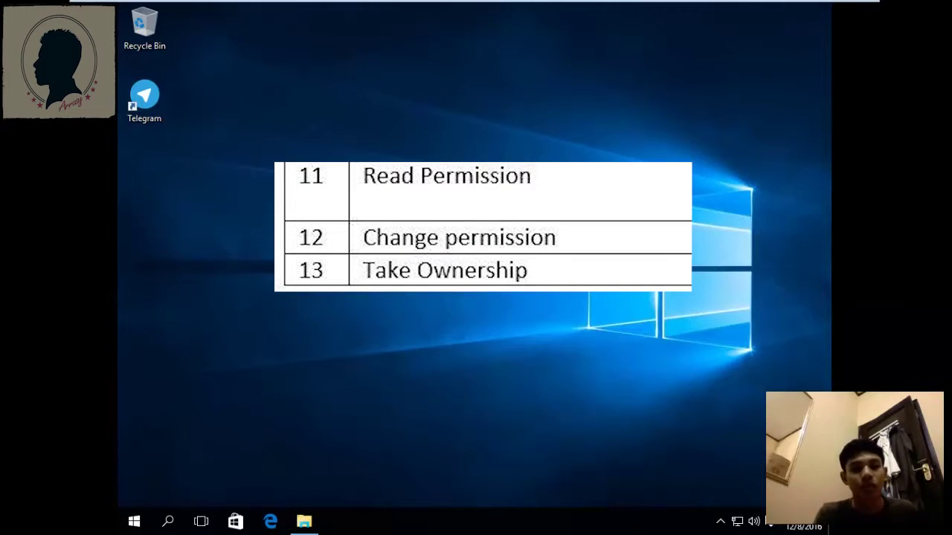
left_click(304, 521)
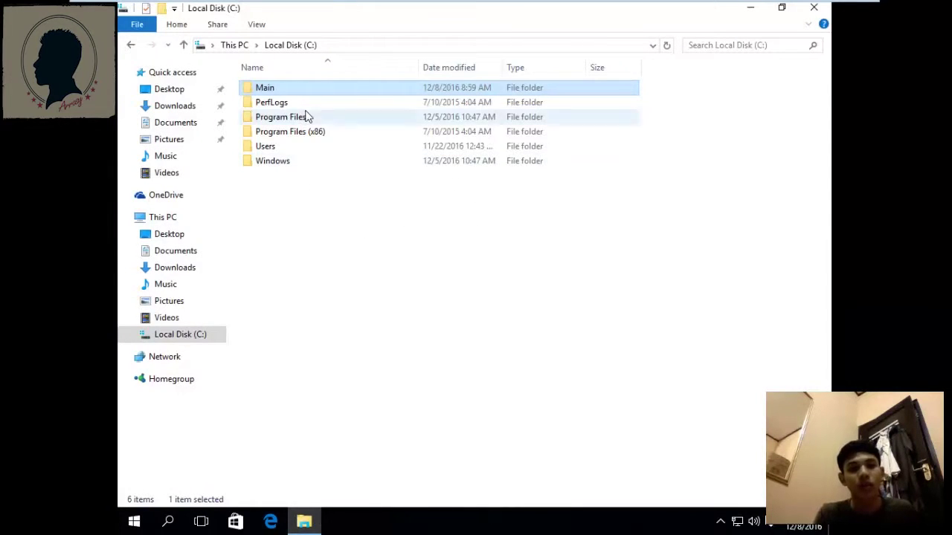
Open the Main folder's Properties on the Security tab.
mouse_move(308, 90)
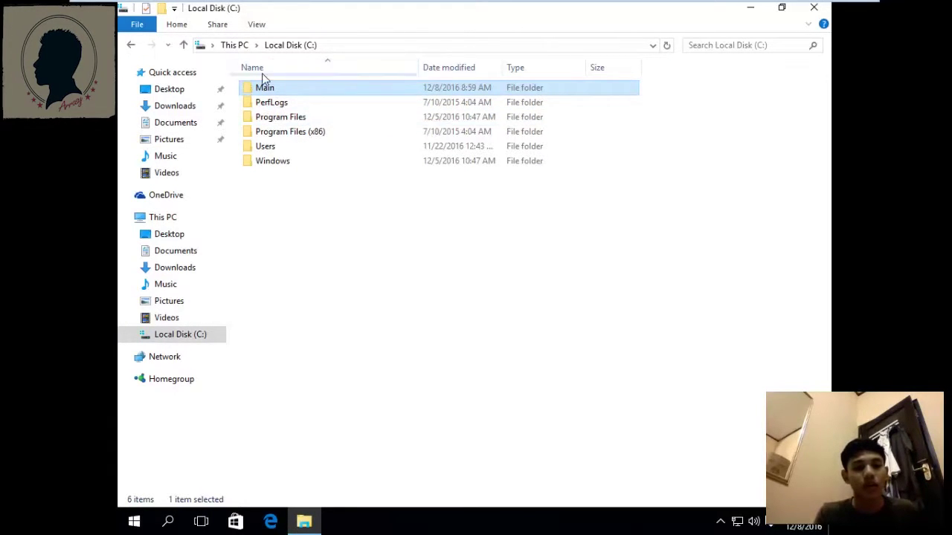
right_click(308, 89)
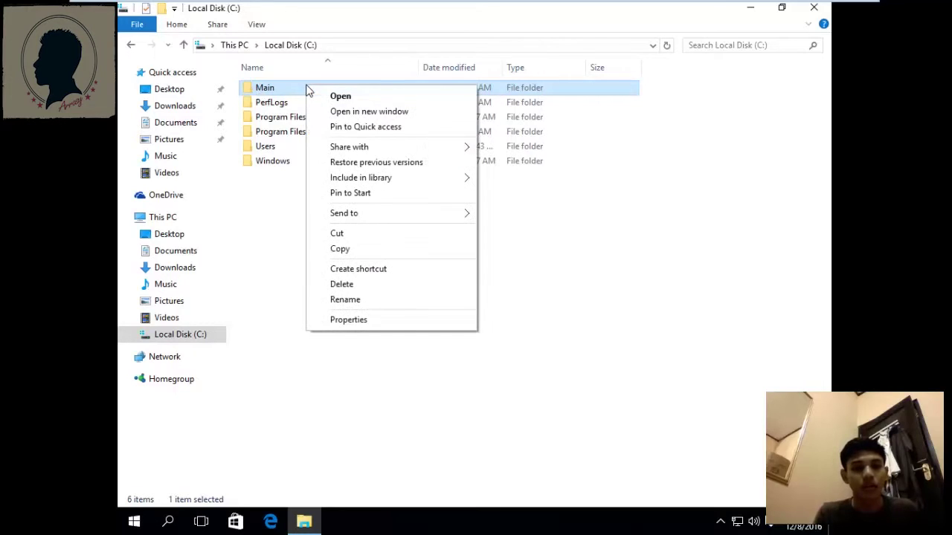
left_click(383, 328)
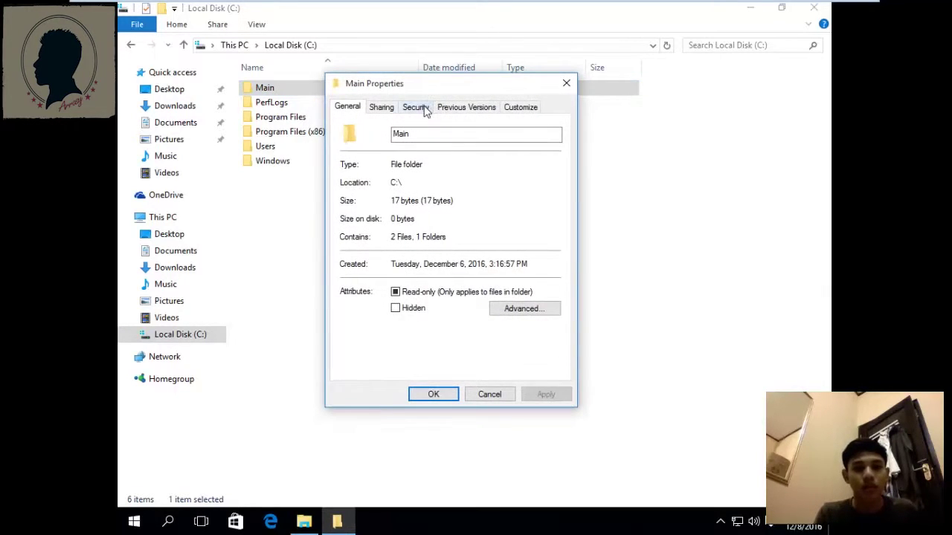
left_click(421, 111)
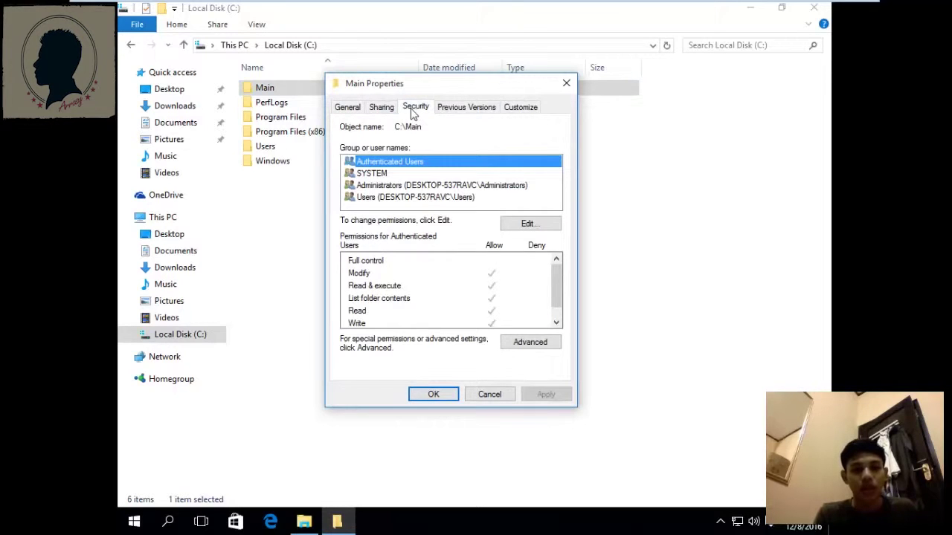
Add a permission entry to Main in Advanced security settings, choosing tamu X via Find Now.
left_click(528, 342)
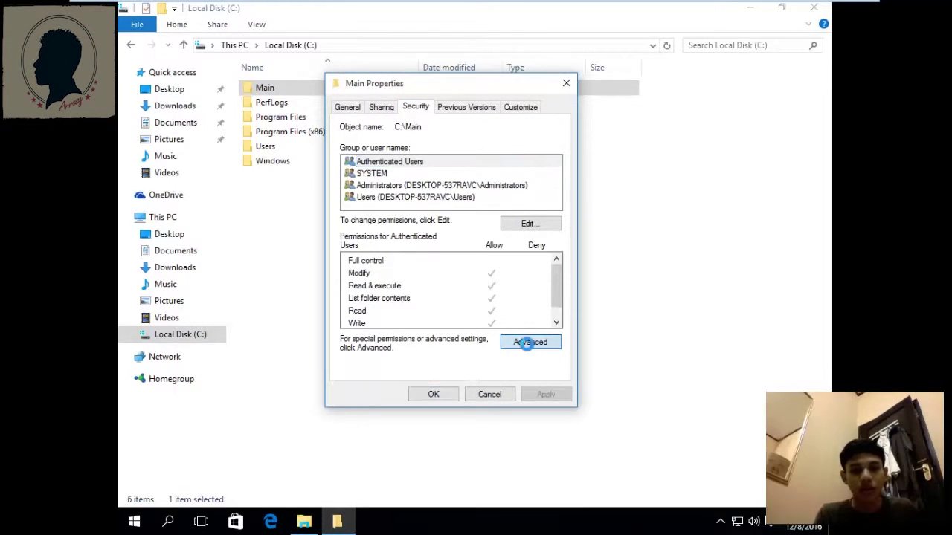
left_click_drag(429, 80, 479, 63)
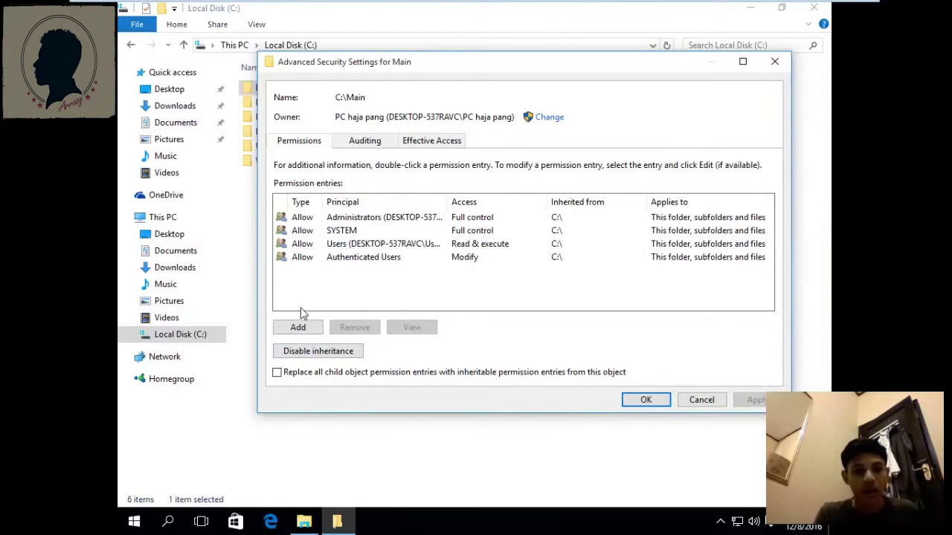
left_click(297, 329)
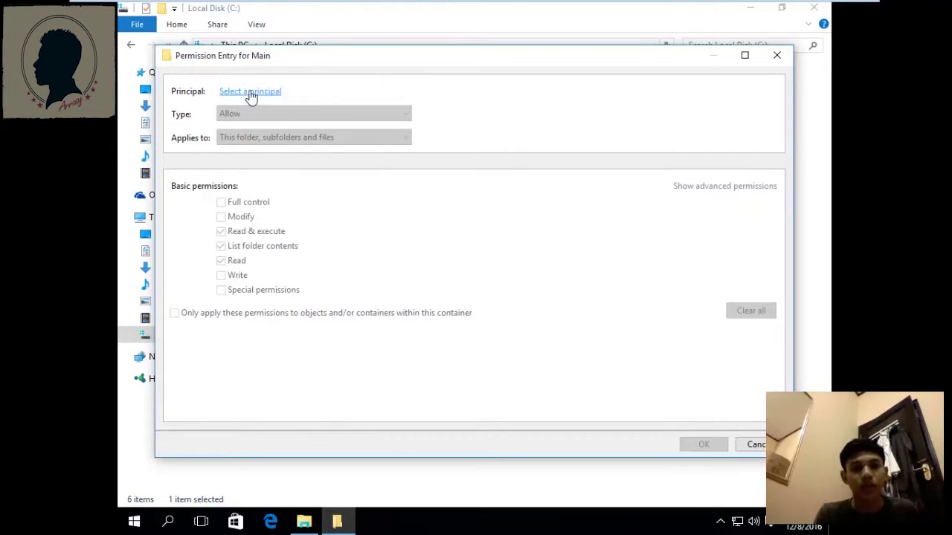
left_click(251, 94)
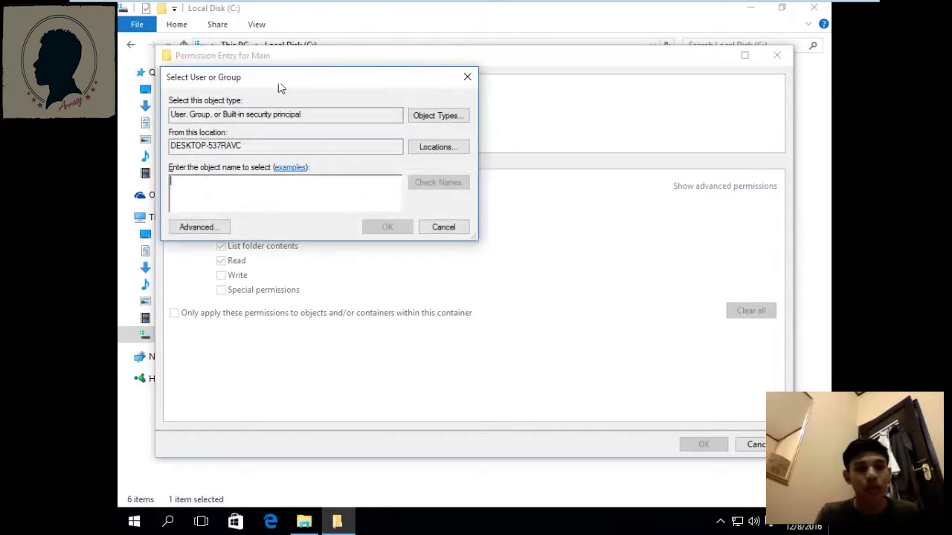
left_click_drag(278, 83, 457, 78)
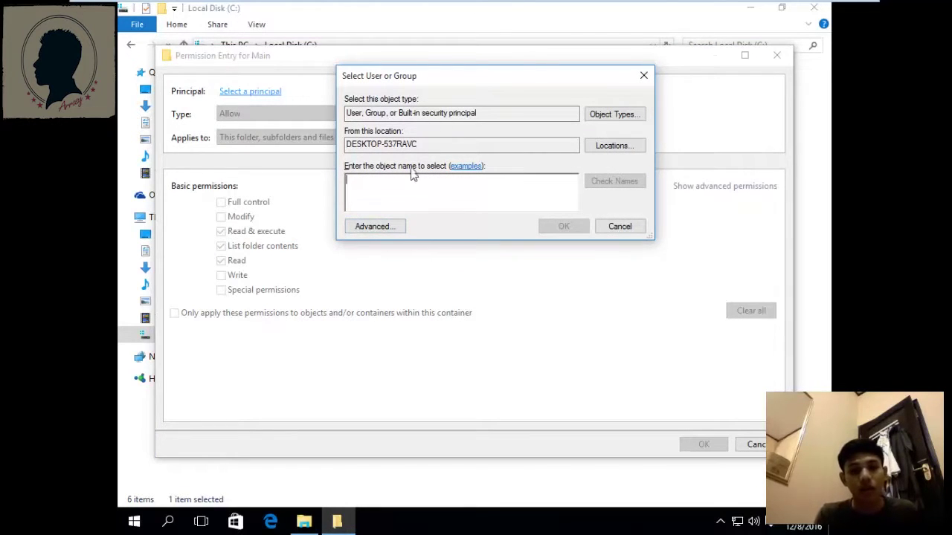
left_click(382, 228)
left_click(665, 228)
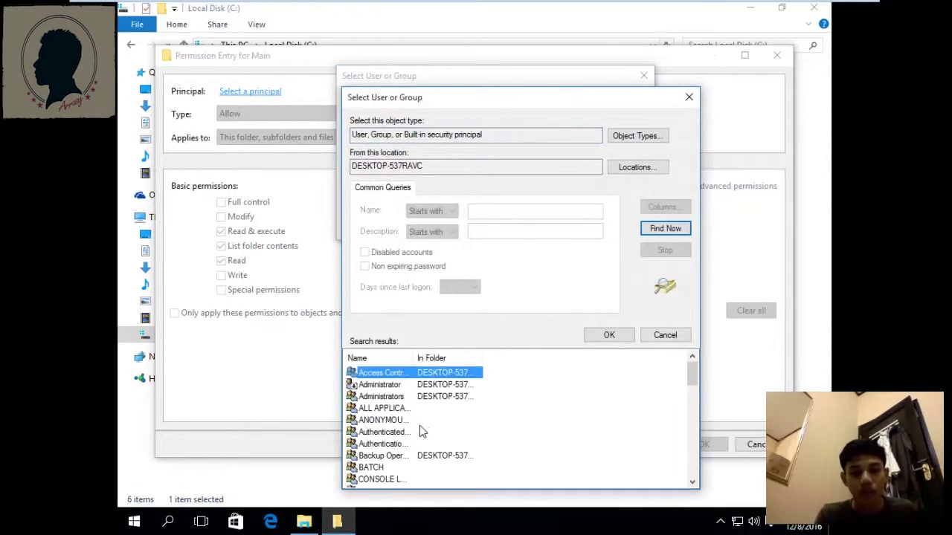
scroll(420, 431, "down", 3)
scroll(421, 431, "down", 6)
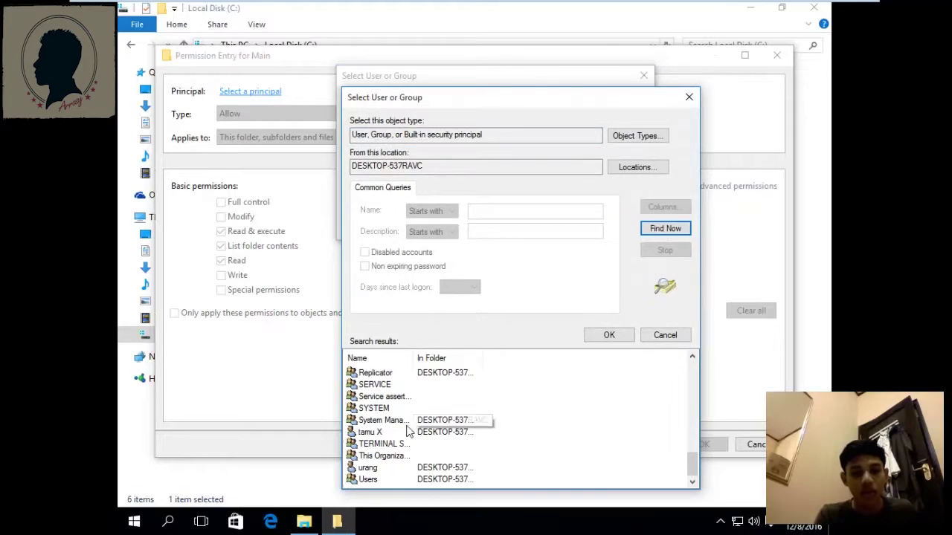
left_click(387, 434)
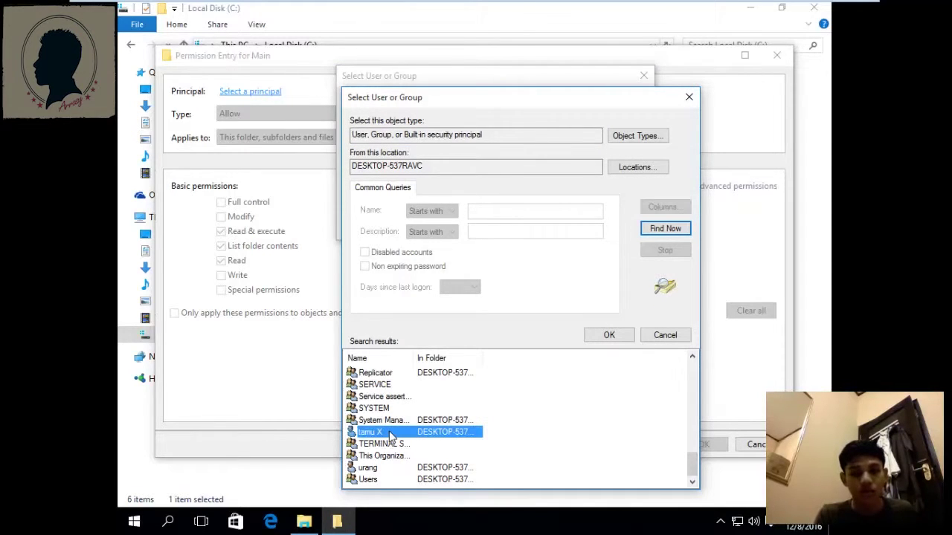
double_click(390, 435)
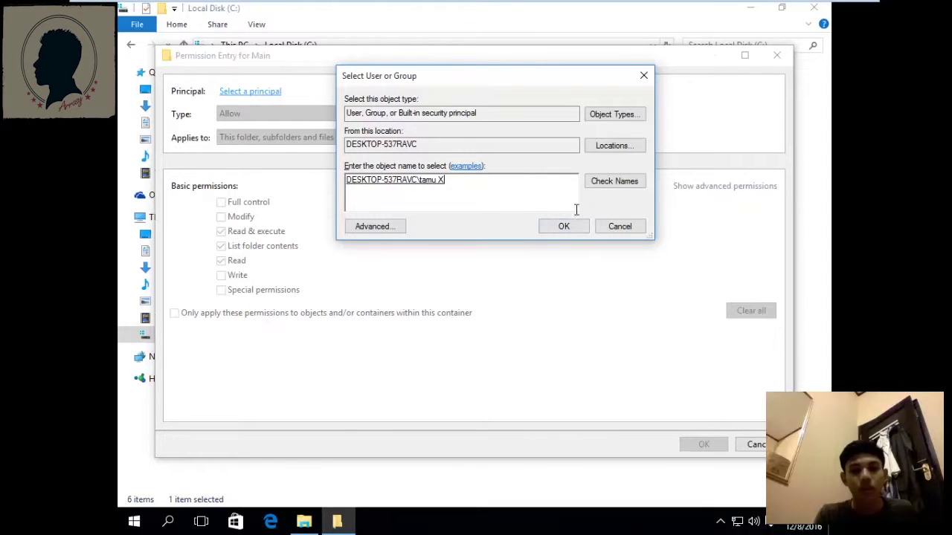
left_click(567, 229)
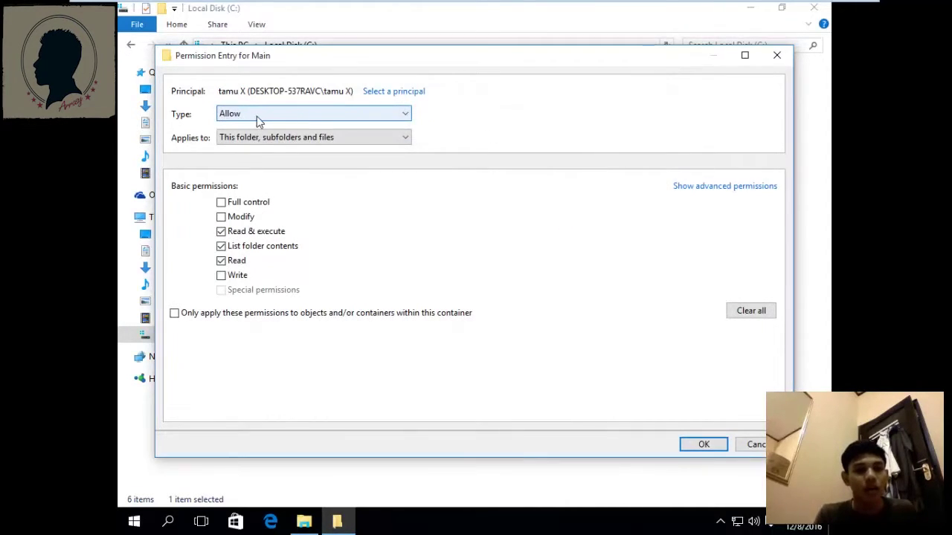
Set the tamu X permission entry's type to Deny.
left_click(312, 116)
left_click(312, 115)
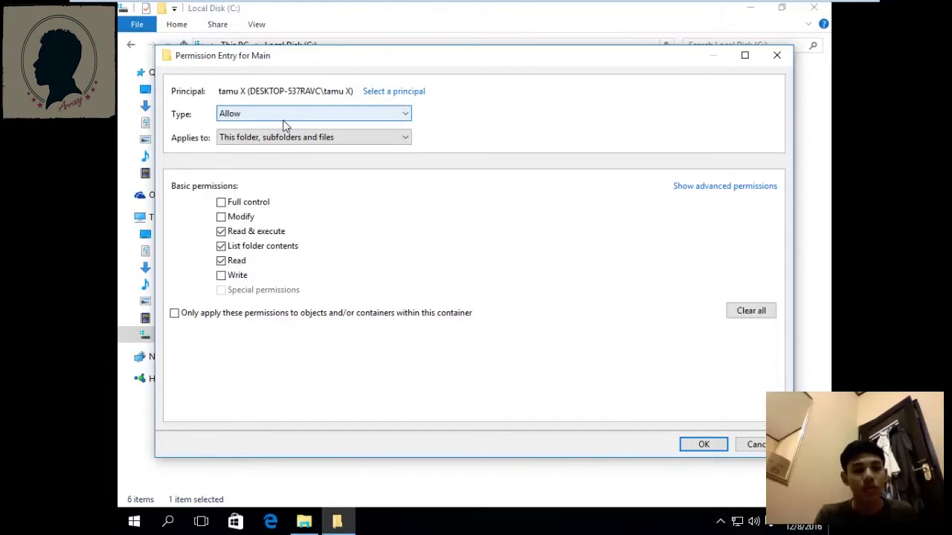
left_click(288, 119)
left_click(276, 122)
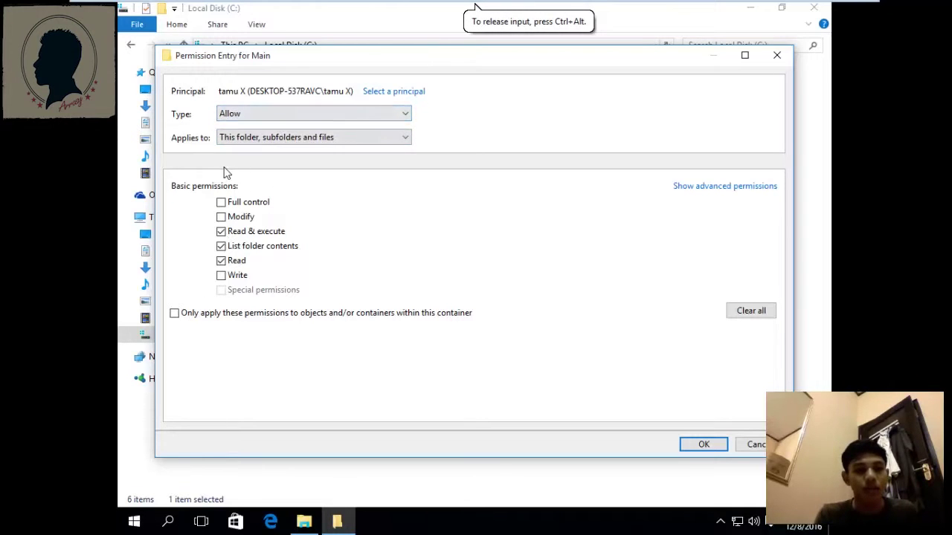
left_click(221, 260)
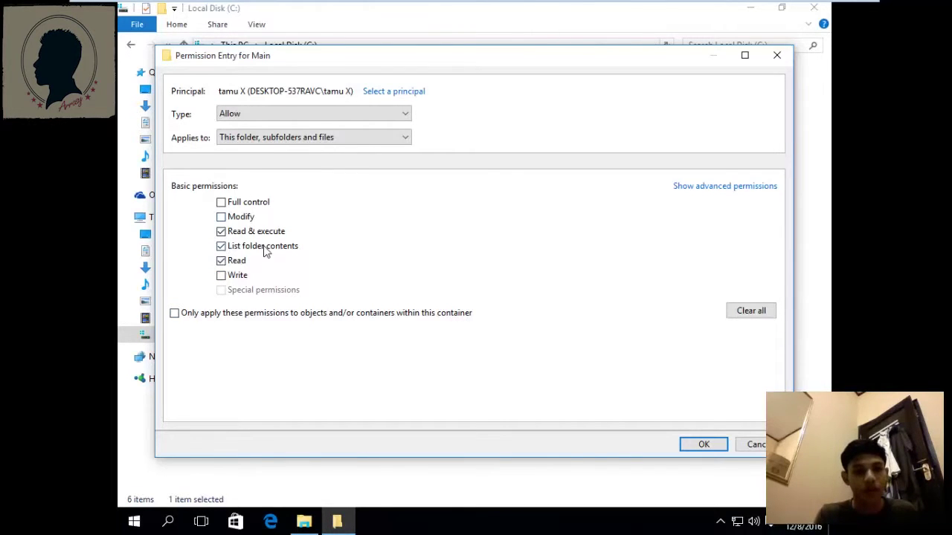
left_click(386, 114)
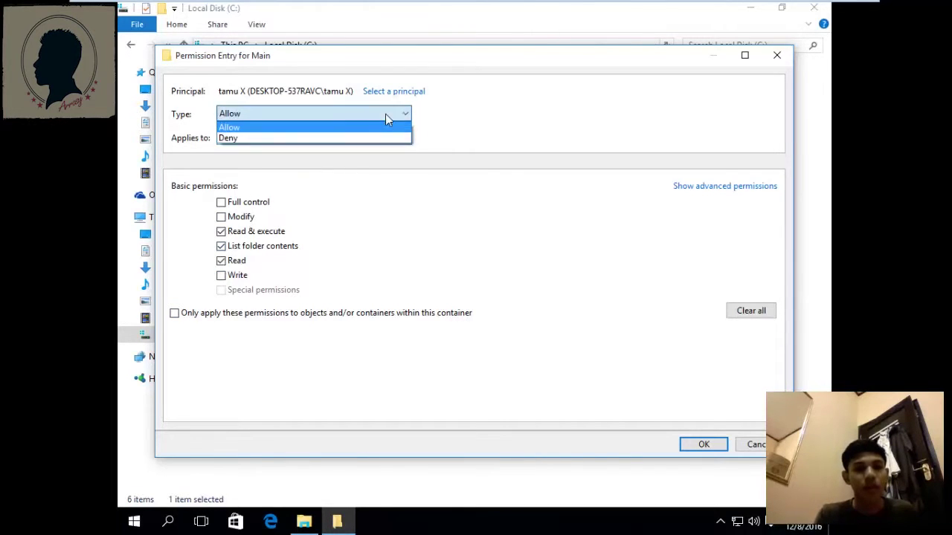
left_click(306, 138)
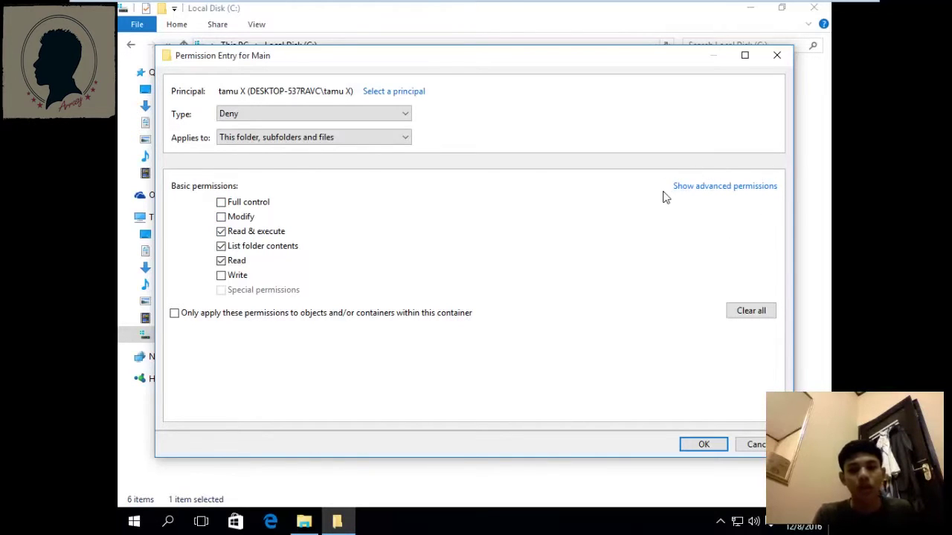
Deny only Read permissions in the advanced list, apply, and accept the deny warning.
left_click(716, 192)
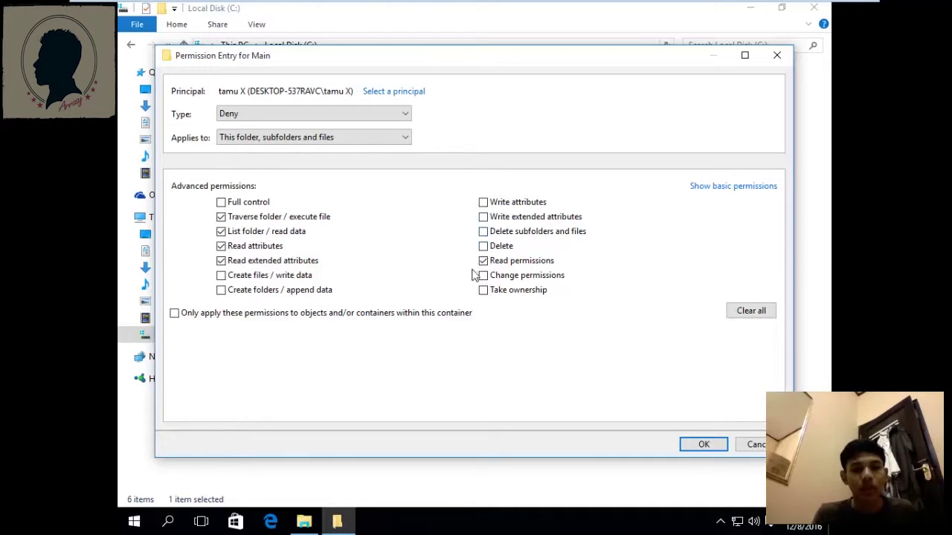
left_click(483, 261)
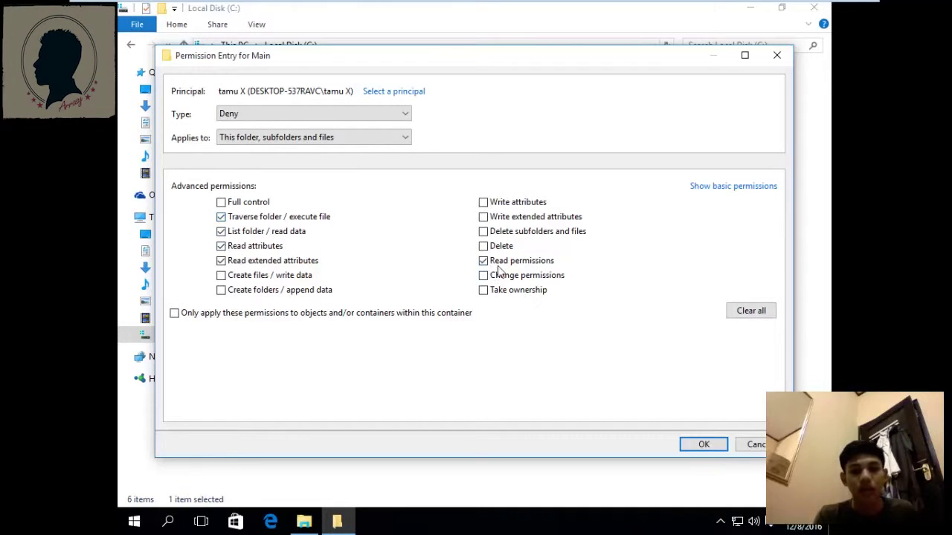
left_click(748, 312)
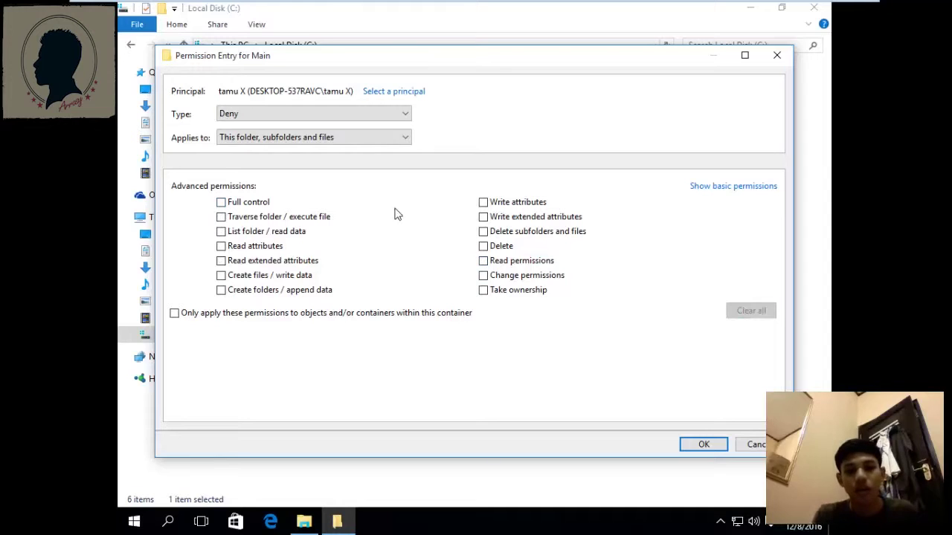
left_click(483, 261)
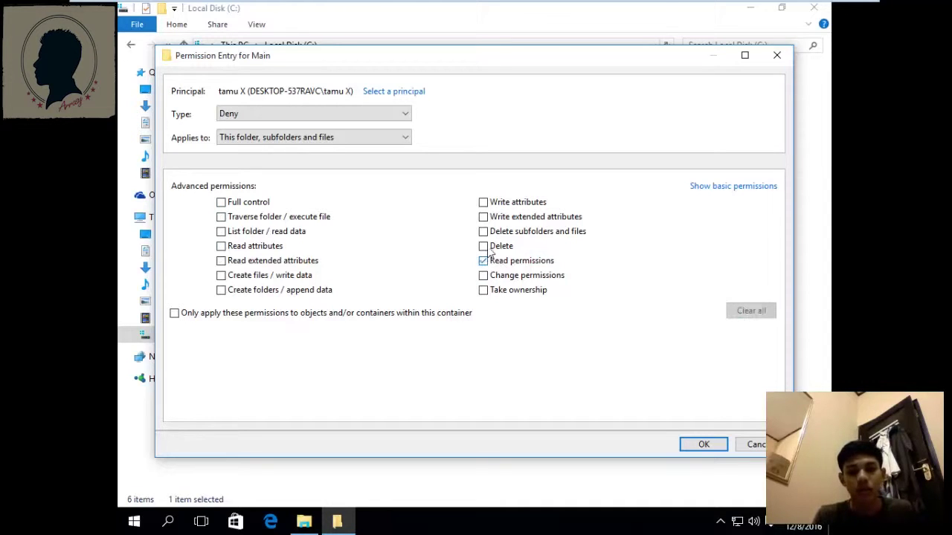
left_click(704, 444)
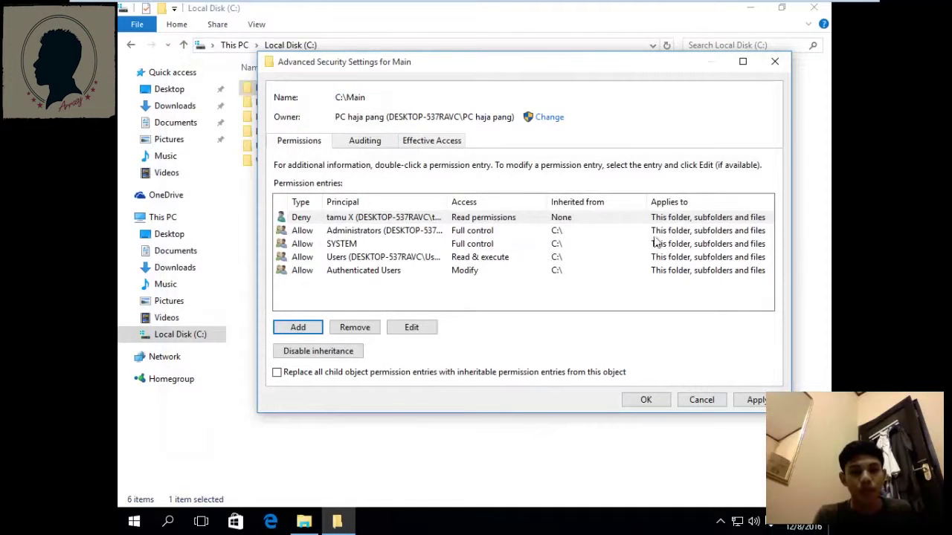
left_click(751, 400)
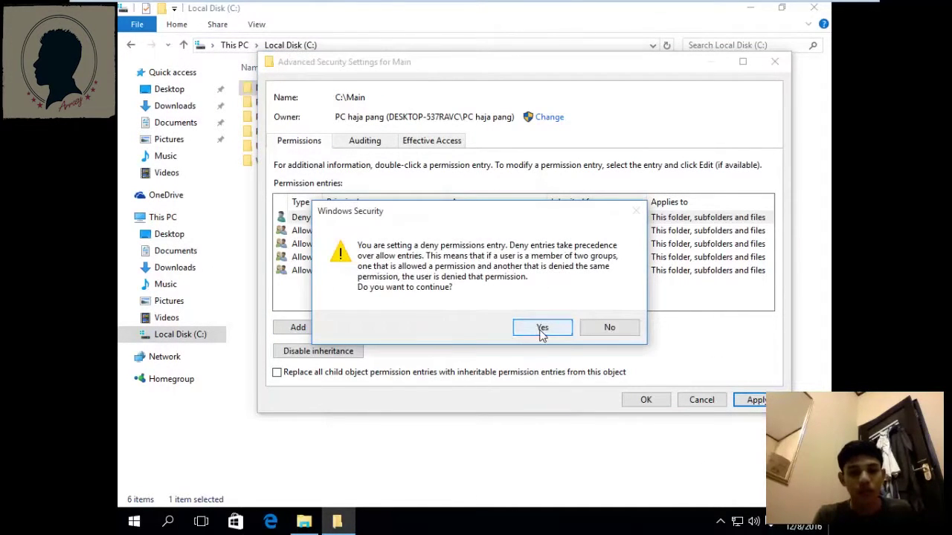
left_click(543, 329)
left_click(646, 398)
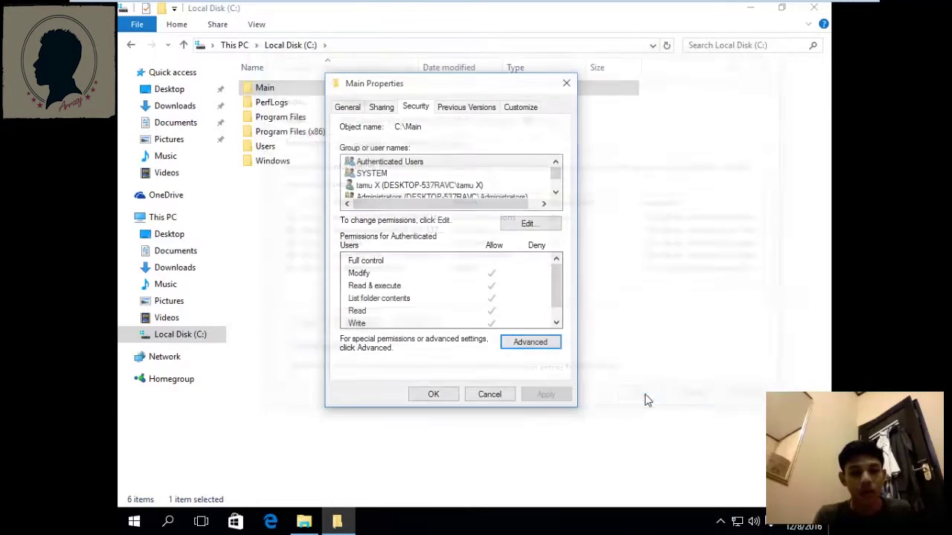
left_click(422, 397)
Switch to the guest user account.
left_click(134, 522)
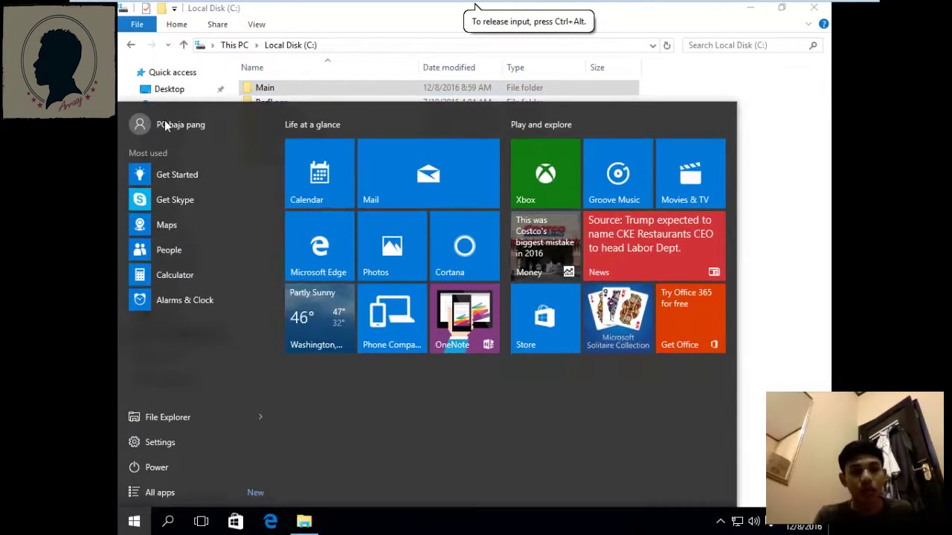
left_click(164, 119)
left_click(191, 225)
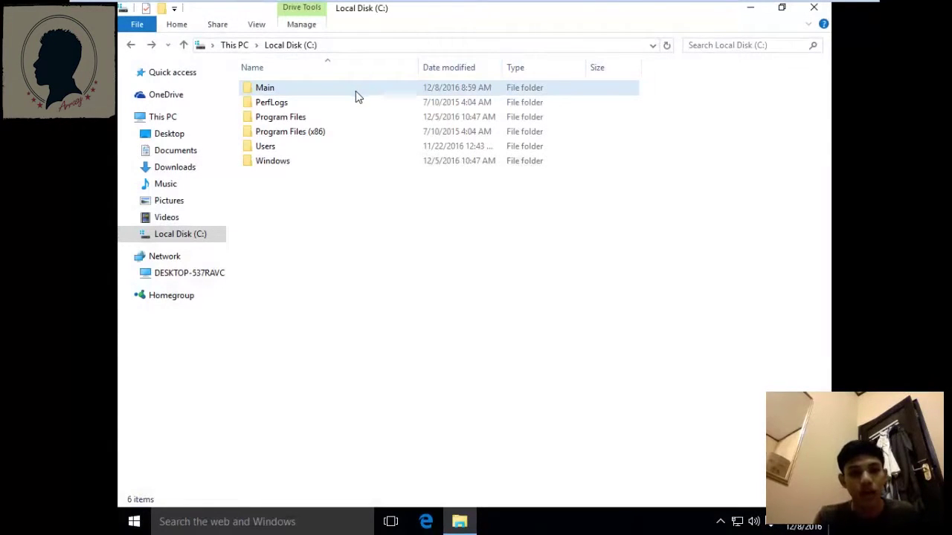
As the guest, try opening MainFile in Main, dismiss Access is denied, and close Notepad.
mouse_move(335, 90)
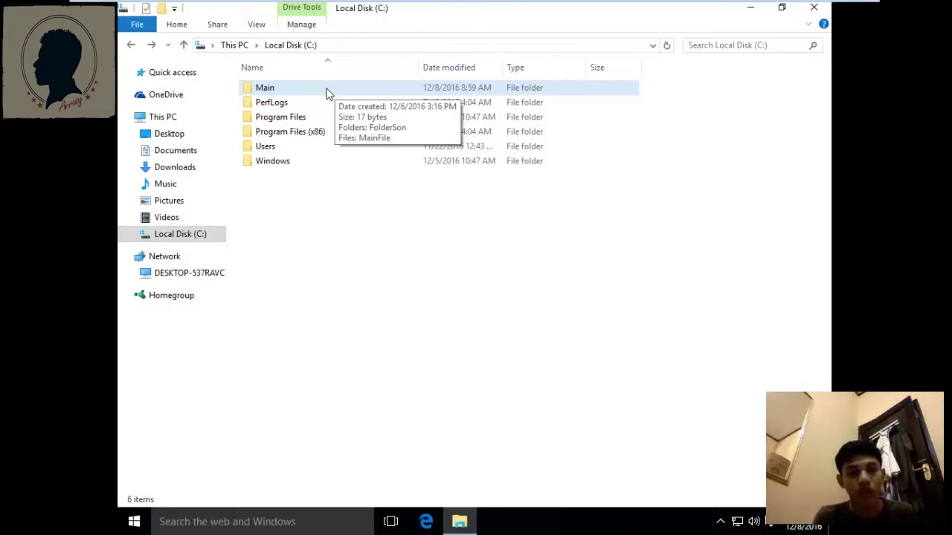
double_click(327, 90)
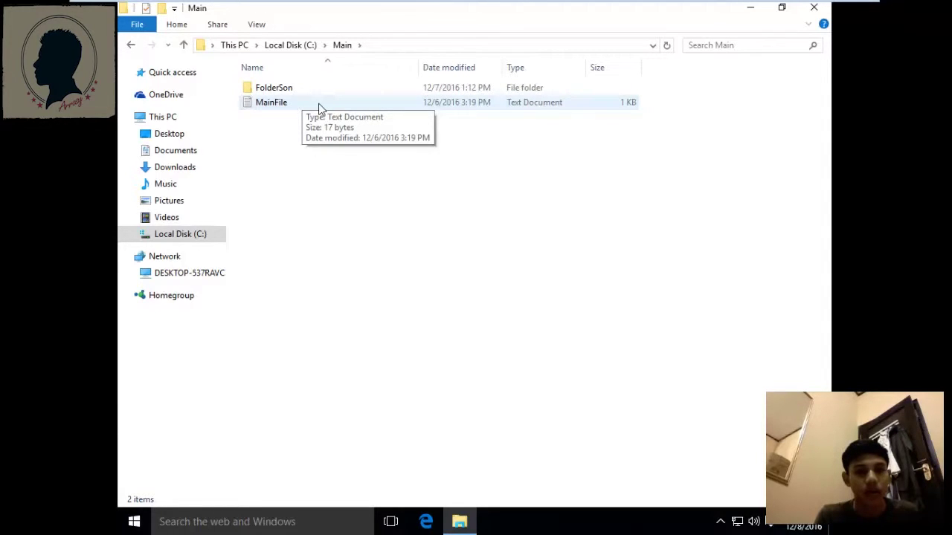
double_click(318, 105)
left_click(329, 86)
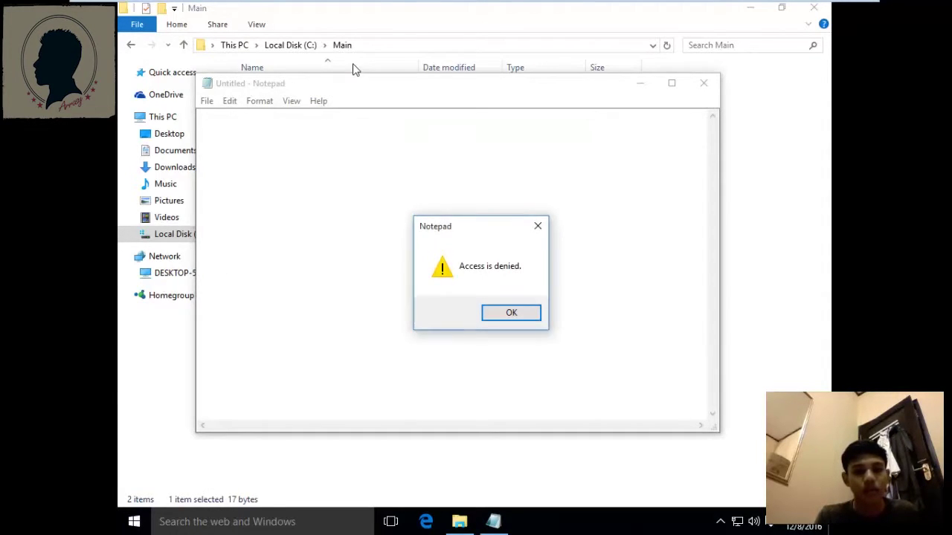
left_click(495, 316)
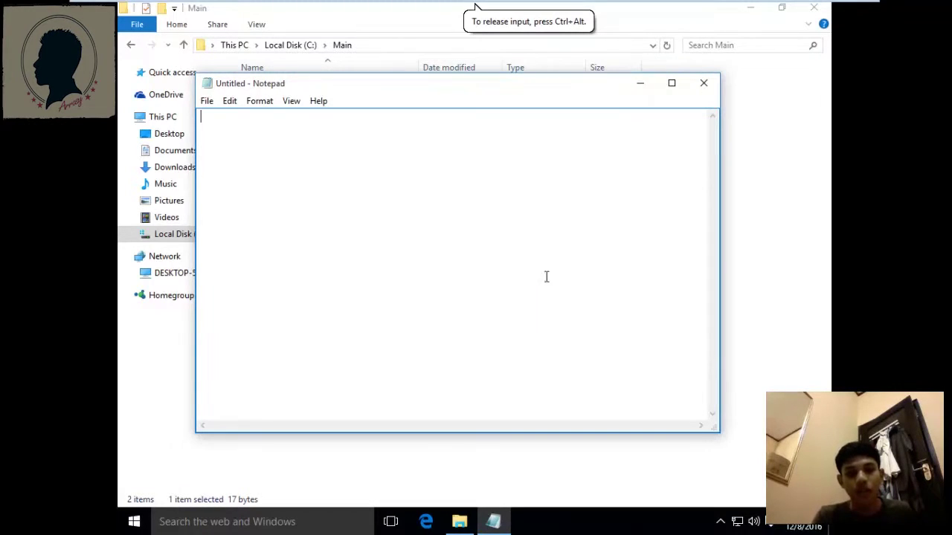
left_click(703, 84)
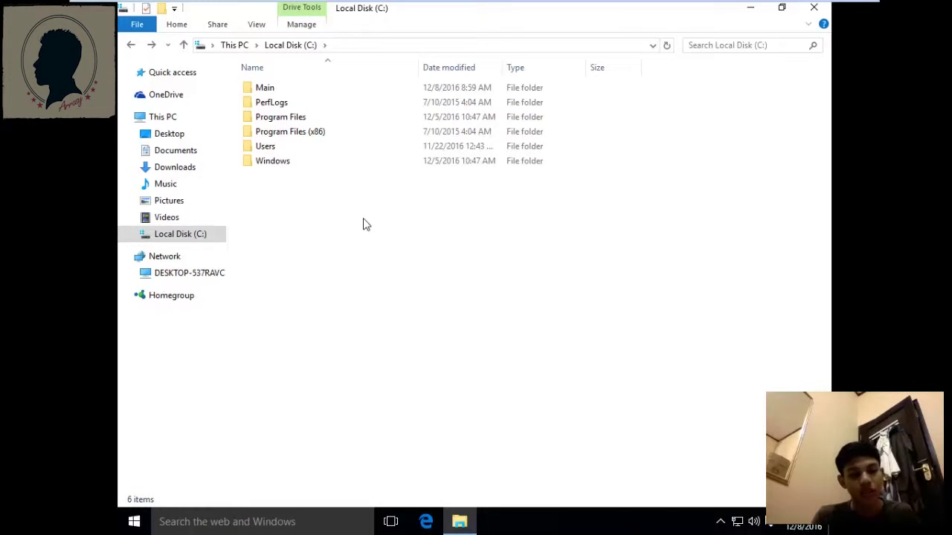
Switch back to the administrator account, signing in with its password.
left_click(134, 522)
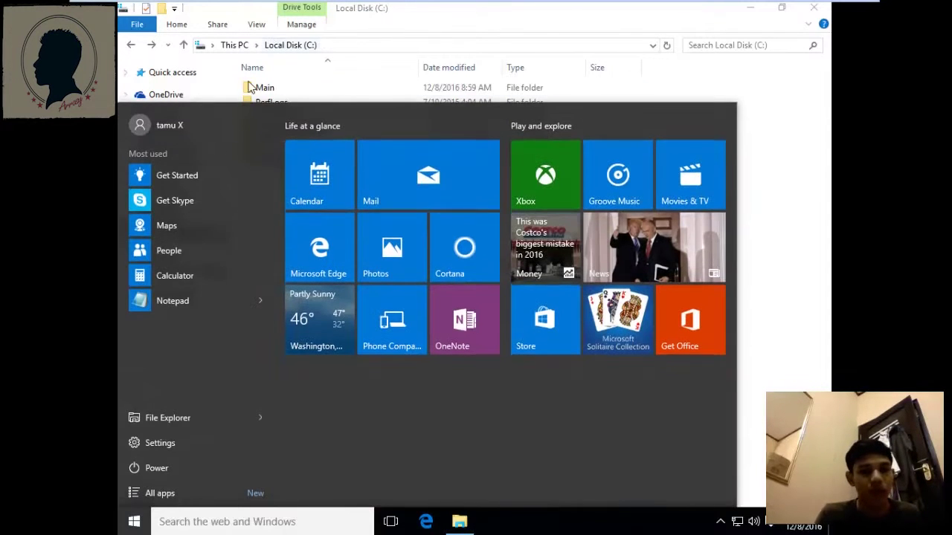
left_click(216, 126)
left_click(193, 237)
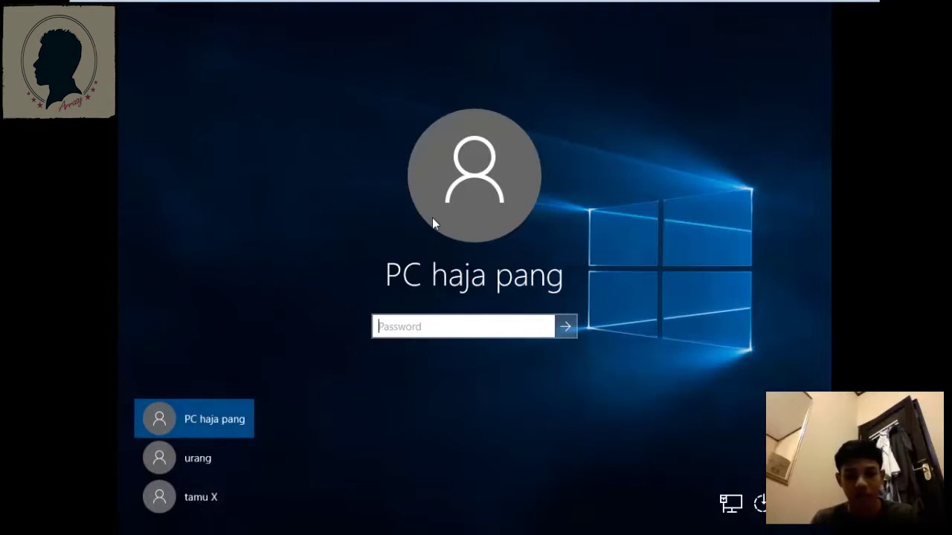
type("•••")
key("Return")
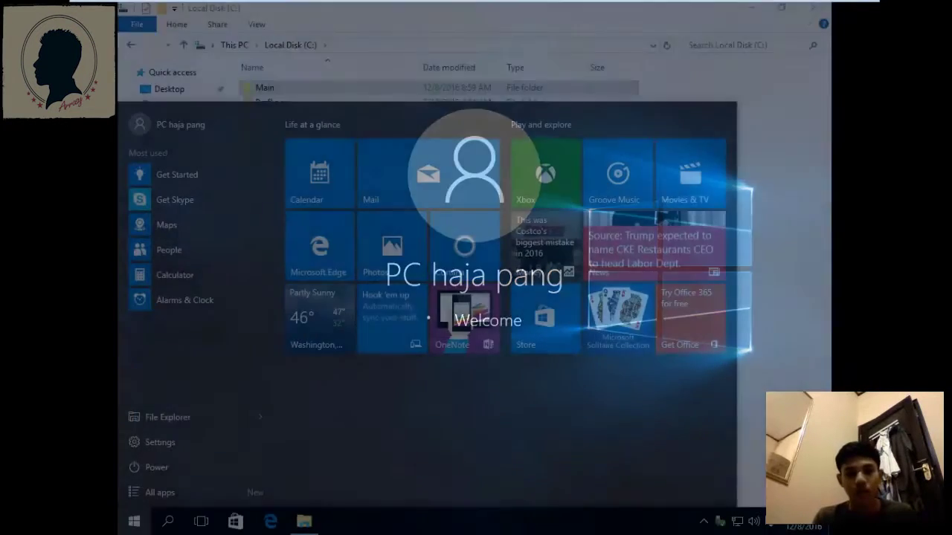
left_click(691, 99)
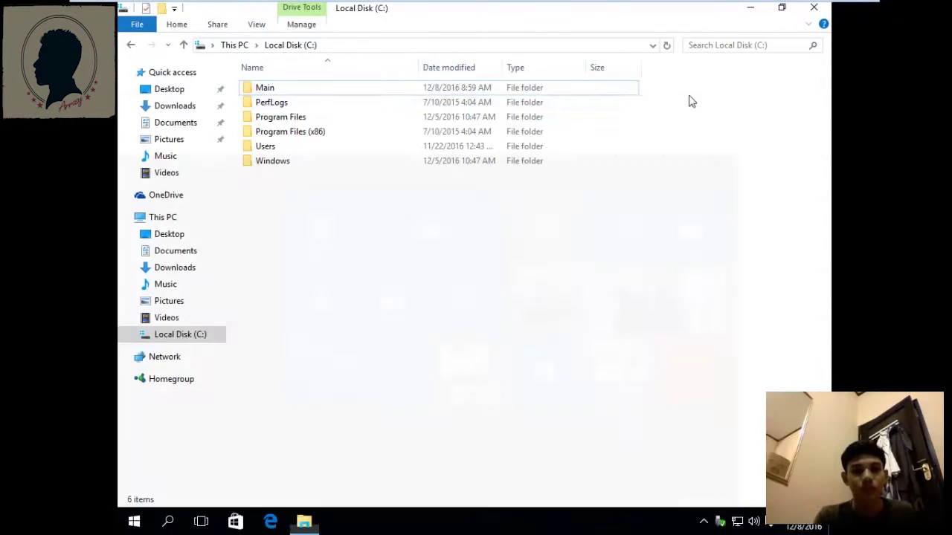
Open Main's advanced security settings and select the guest account's Deny entry.
right_click(350, 89)
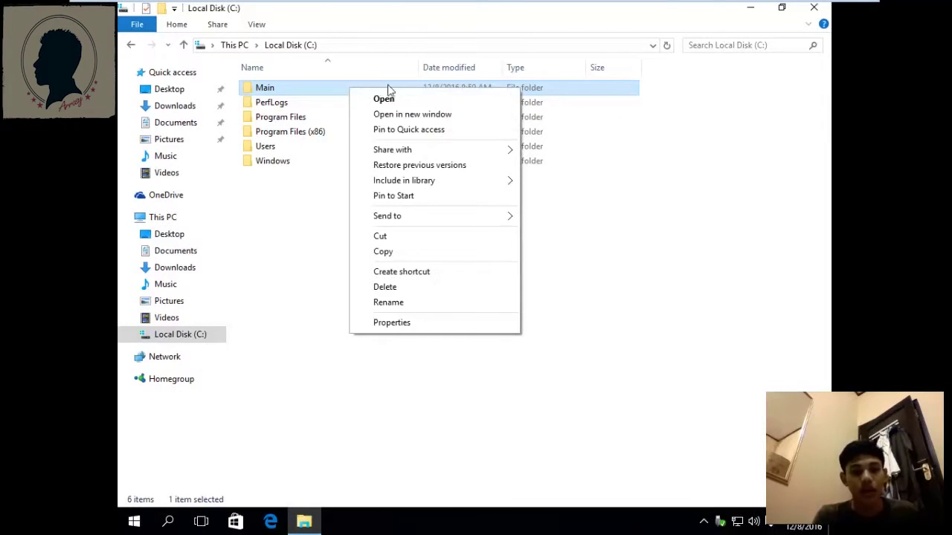
left_click(409, 326)
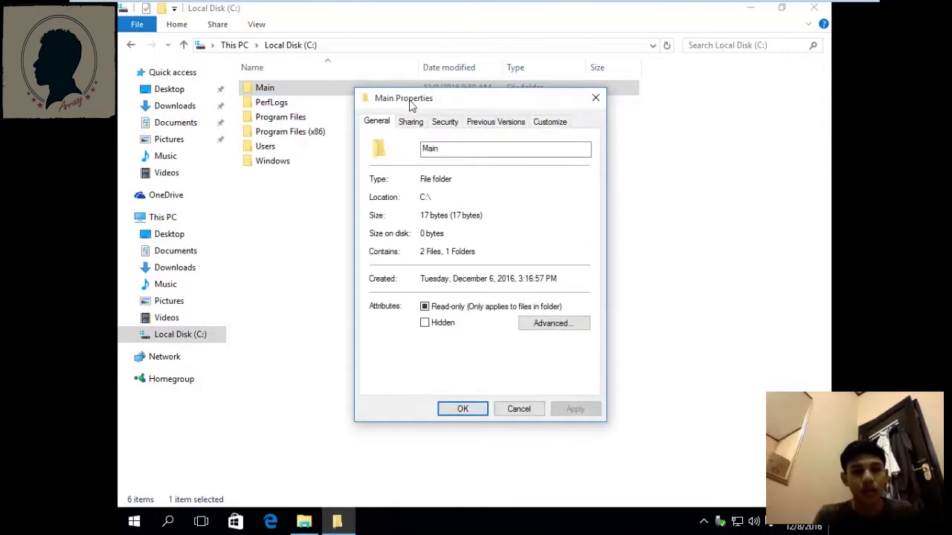
left_click(445, 121)
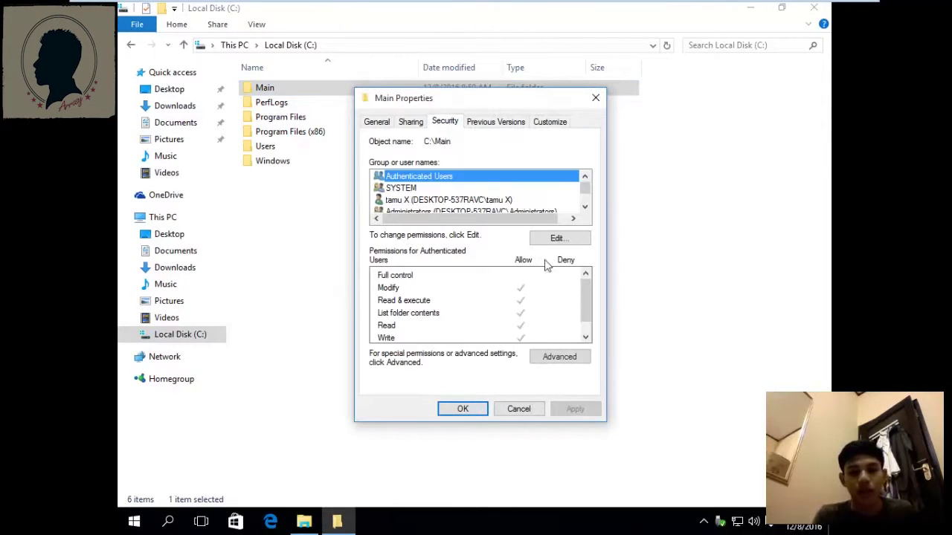
left_click(563, 361)
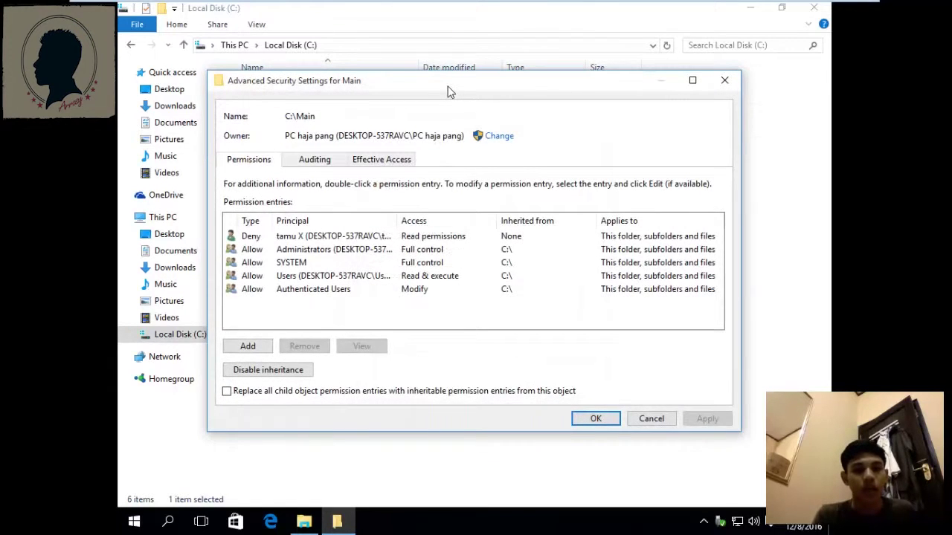
left_click_drag(448, 87, 449, 77)
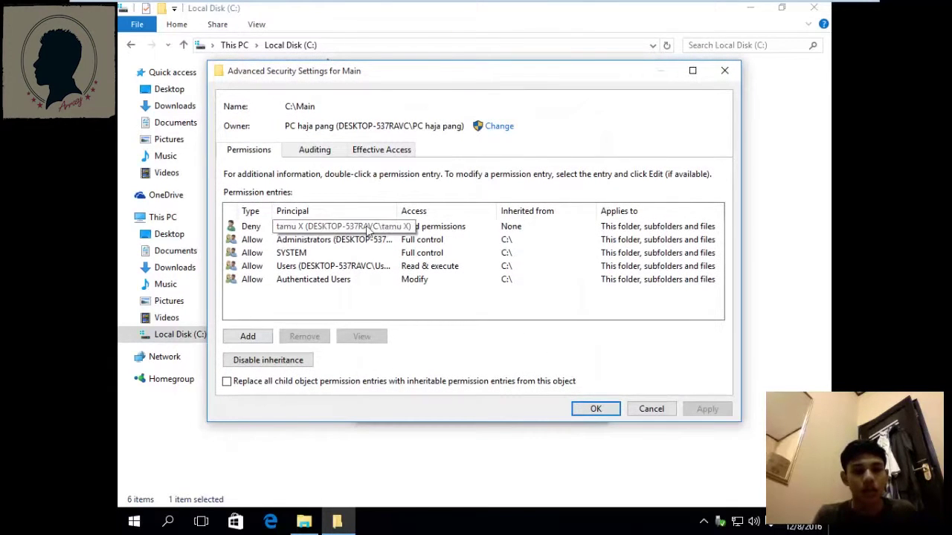
left_click(478, 226)
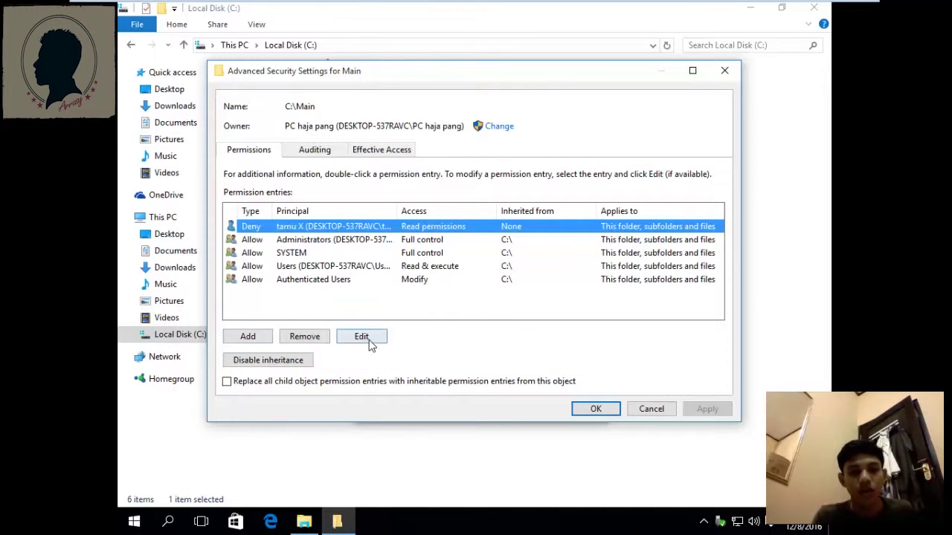
Change tamu X's Main entry from Deny to Allow, replacing Read permissions with Change permissions, and apply.
double_click(479, 229)
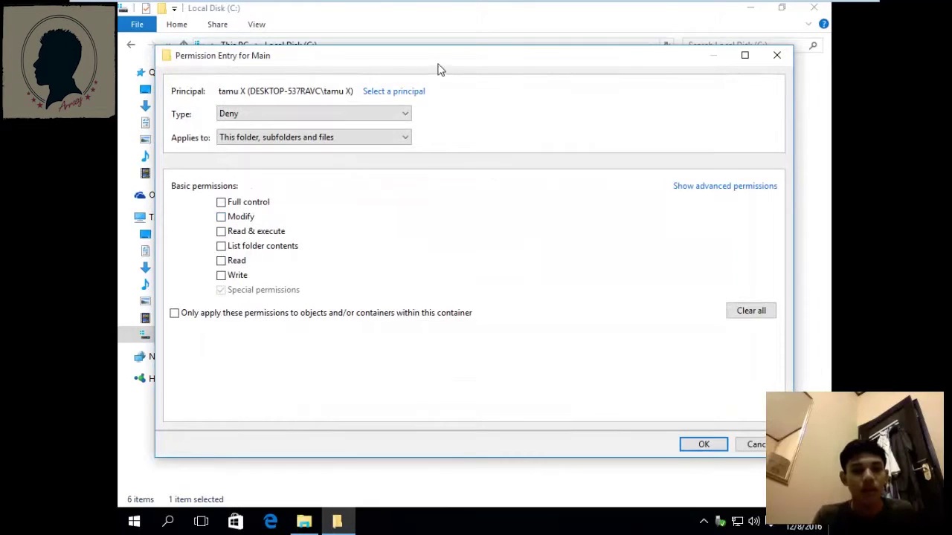
left_click(721, 174)
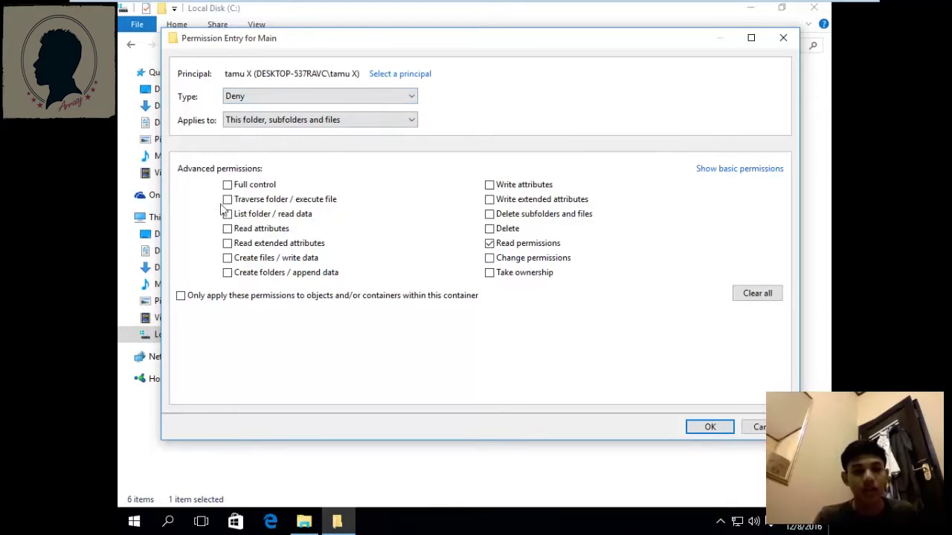
left_click(414, 96)
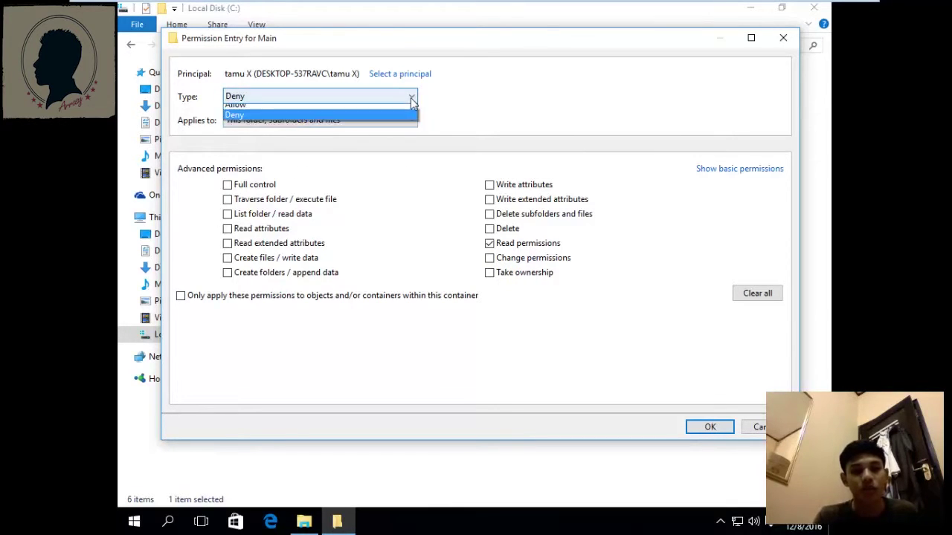
left_click(378, 121)
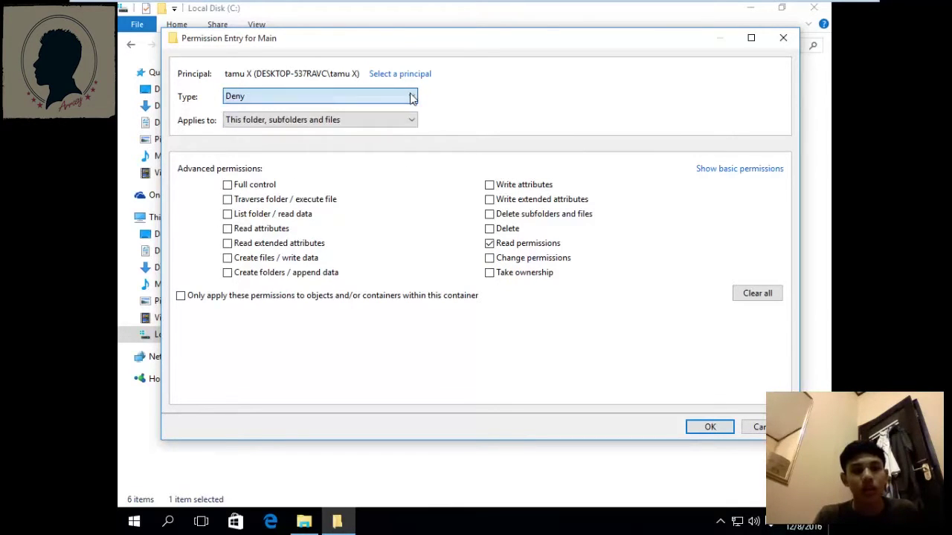
left_click(385, 98)
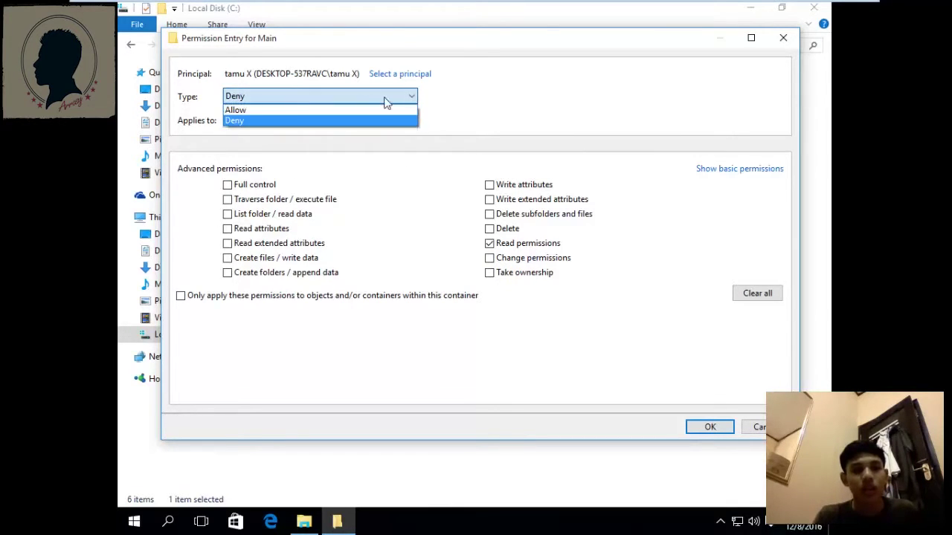
left_click(264, 111)
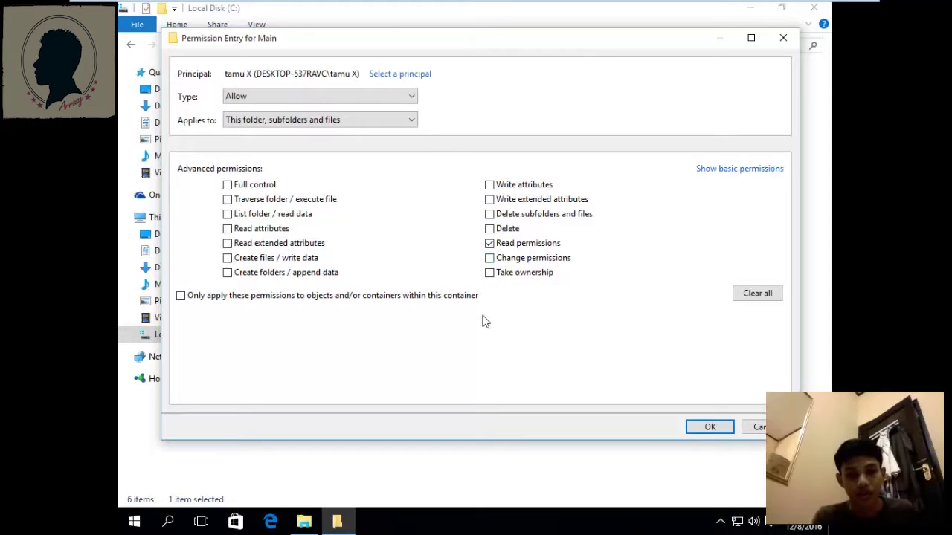
left_click(490, 246)
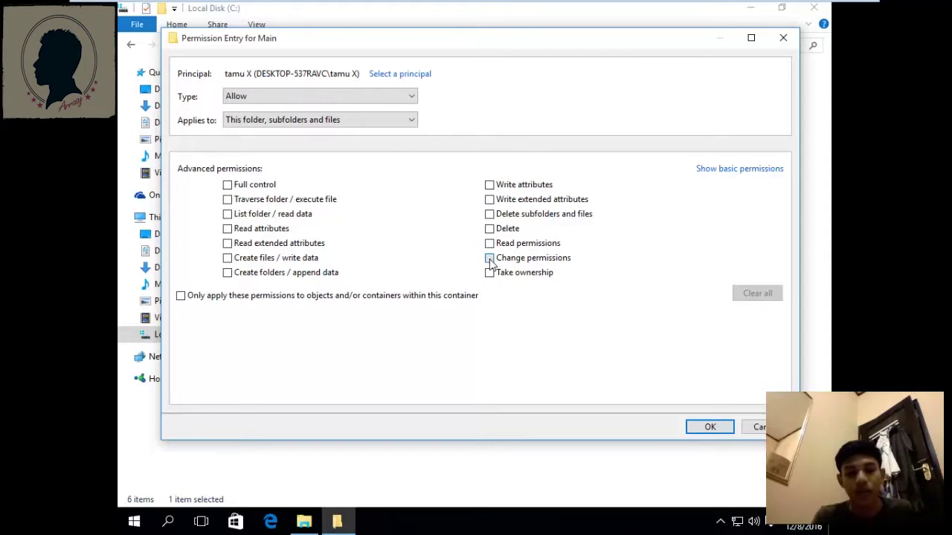
left_click(490, 259)
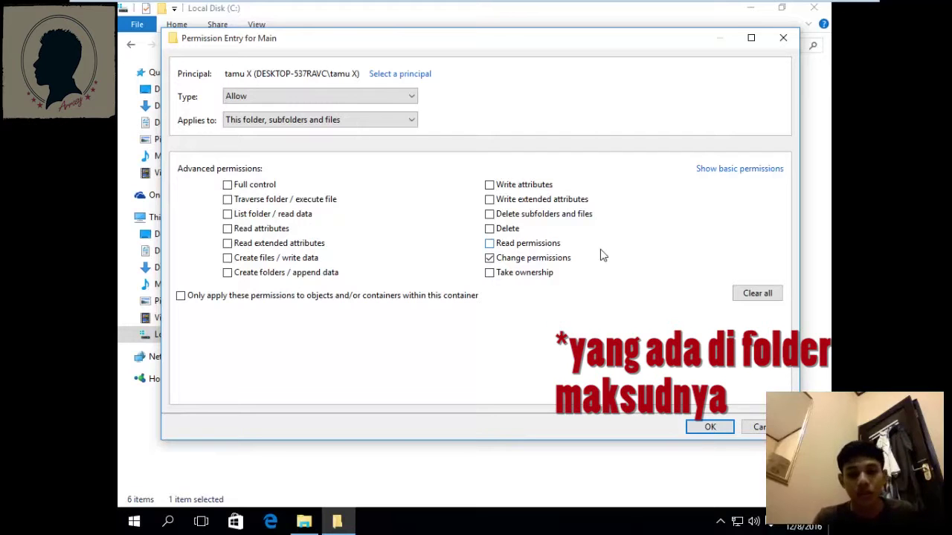
left_click(711, 427)
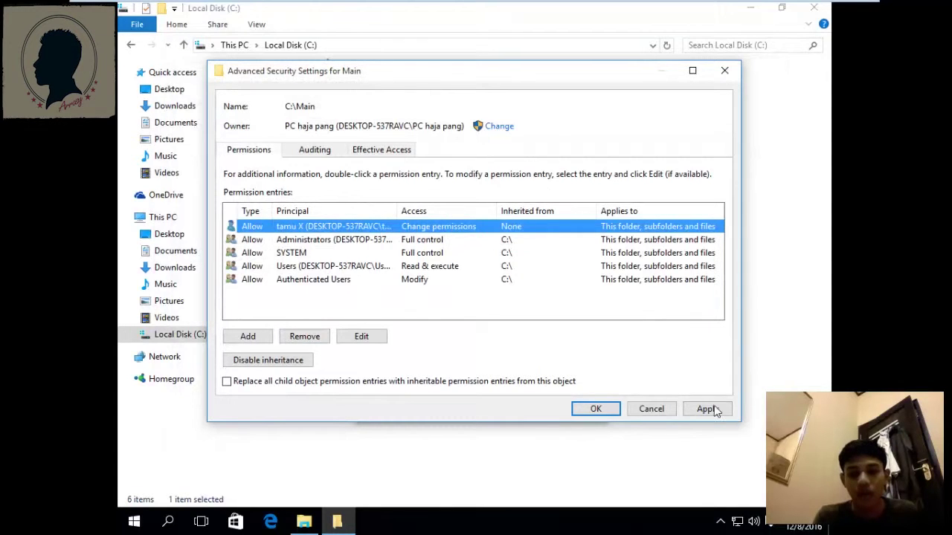
left_click(706, 409)
left_click(595, 409)
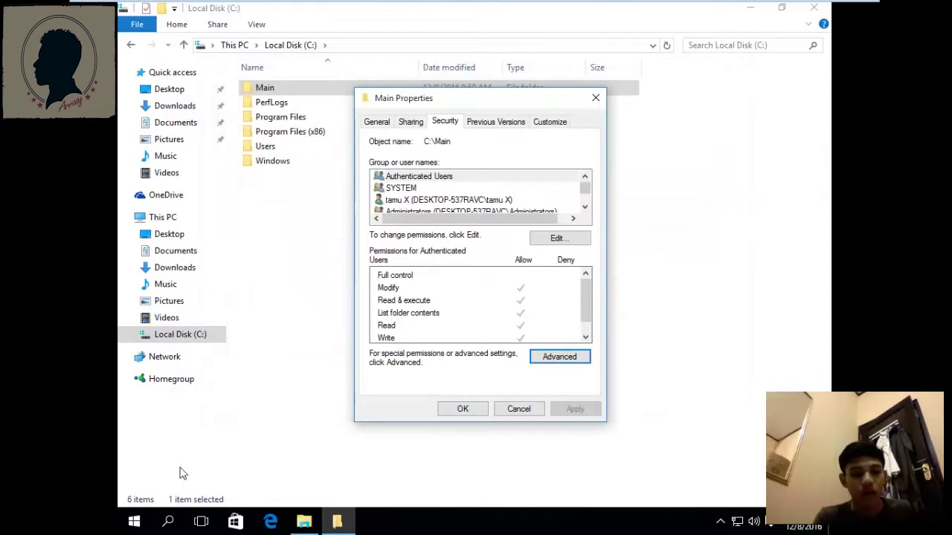
left_click(134, 520)
left_click(189, 126)
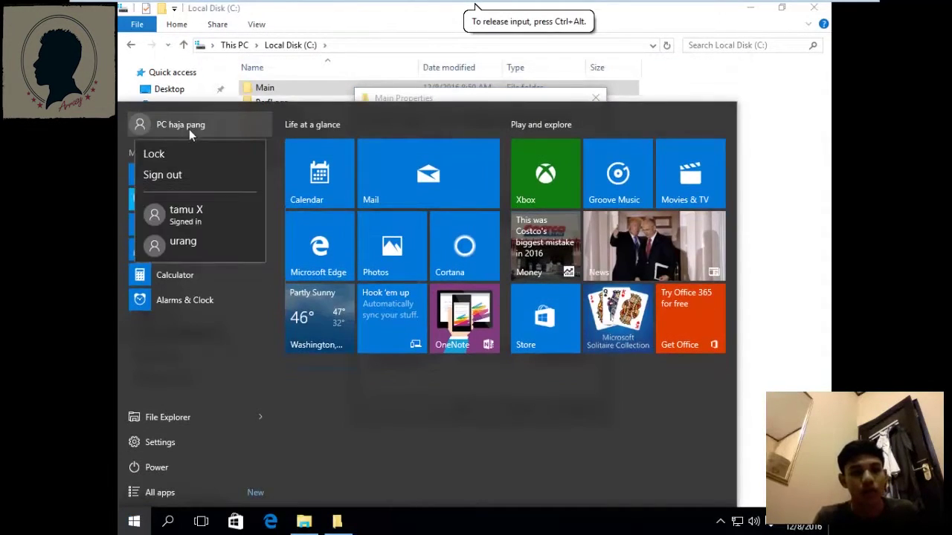
left_click(195, 216)
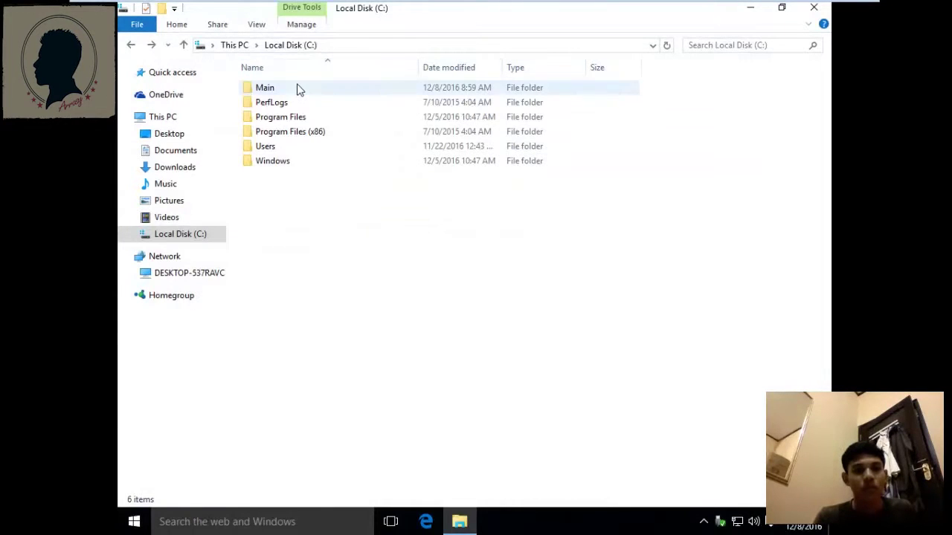
Open Main's advanced security settings, review the tamu X permission entry, and close them.
left_click(297, 90)
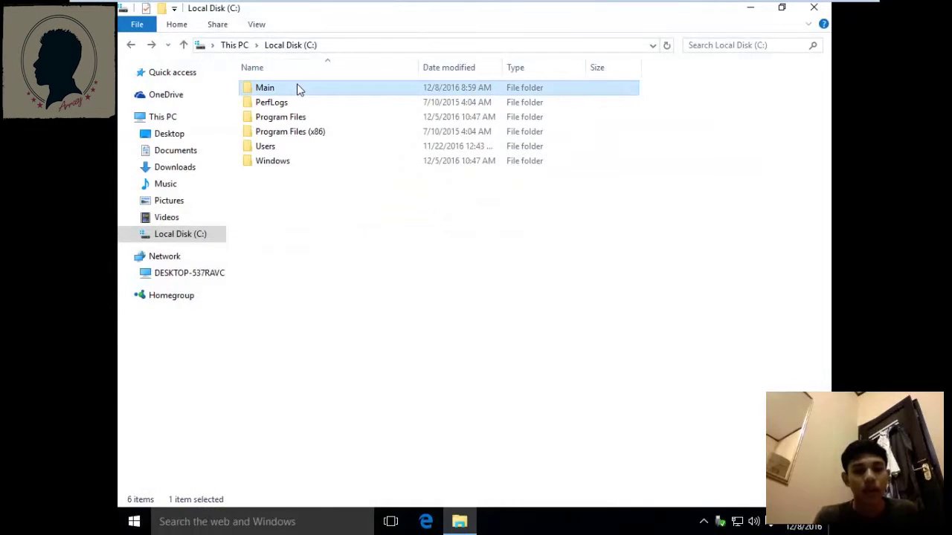
right_click(297, 89)
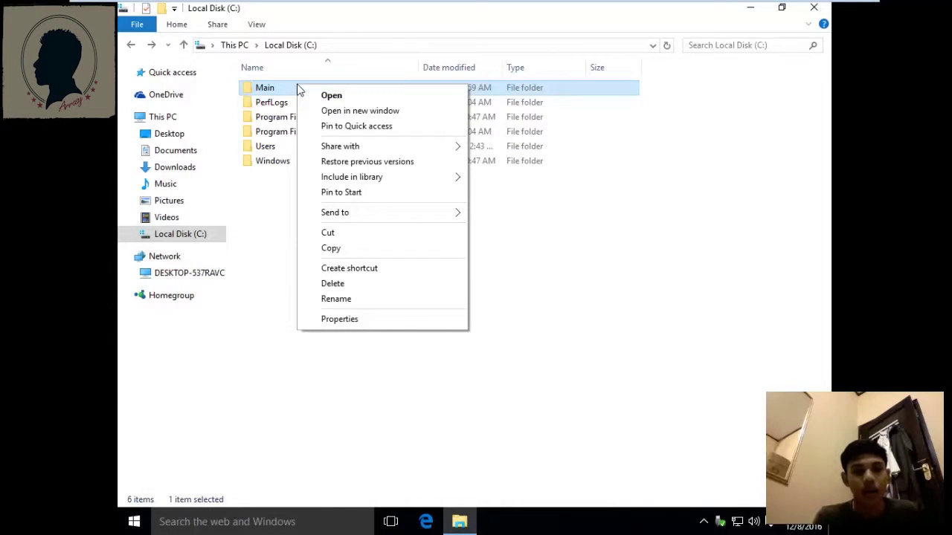
left_click(370, 325)
left_click_drag(430, 97, 549, 104)
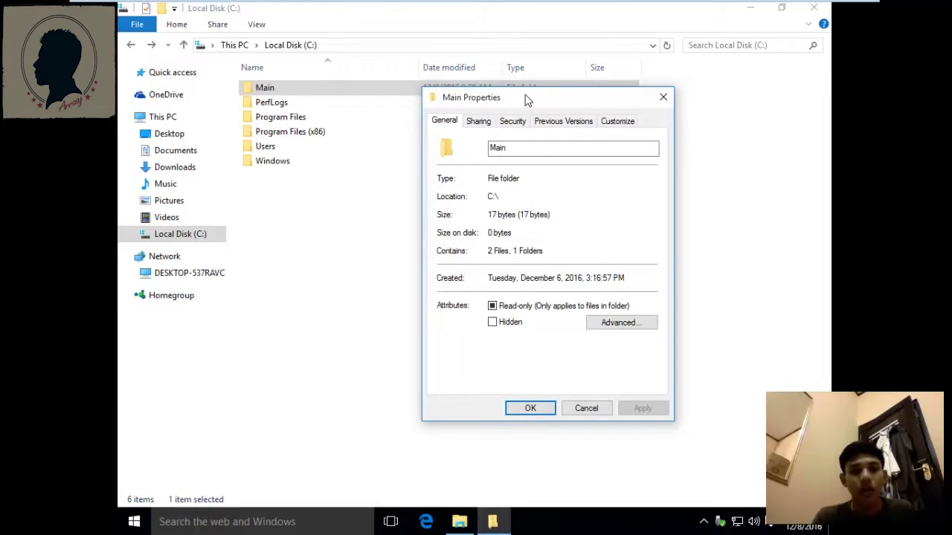
left_click(519, 121)
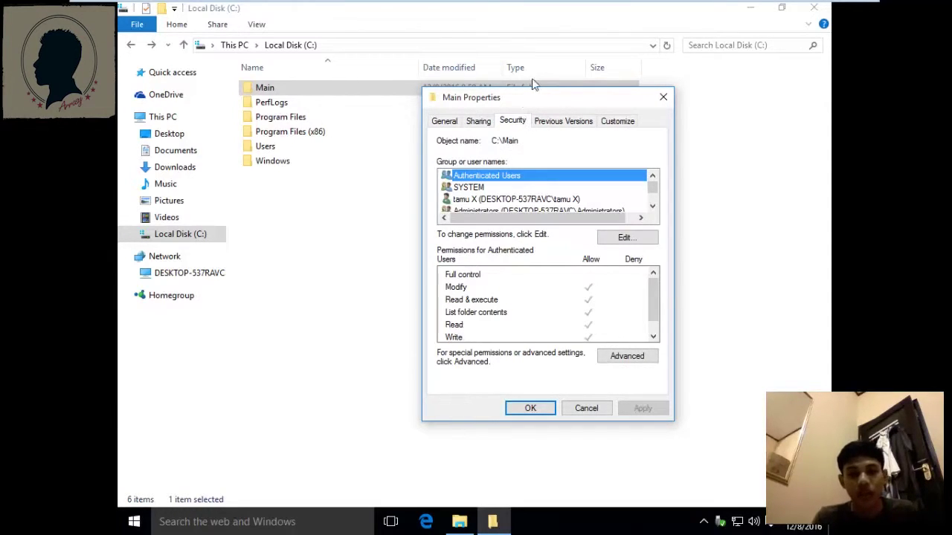
left_click_drag(553, 102, 519, 85)
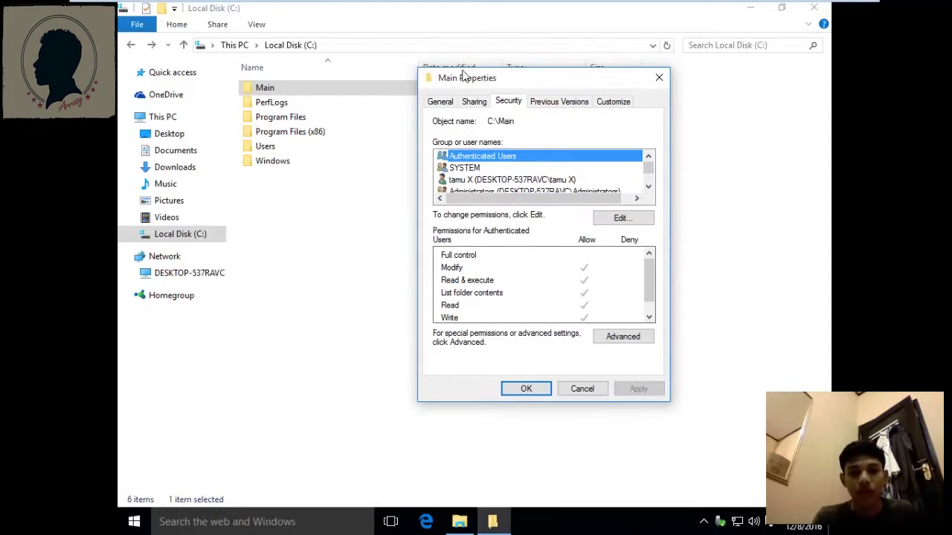
left_click(623, 337)
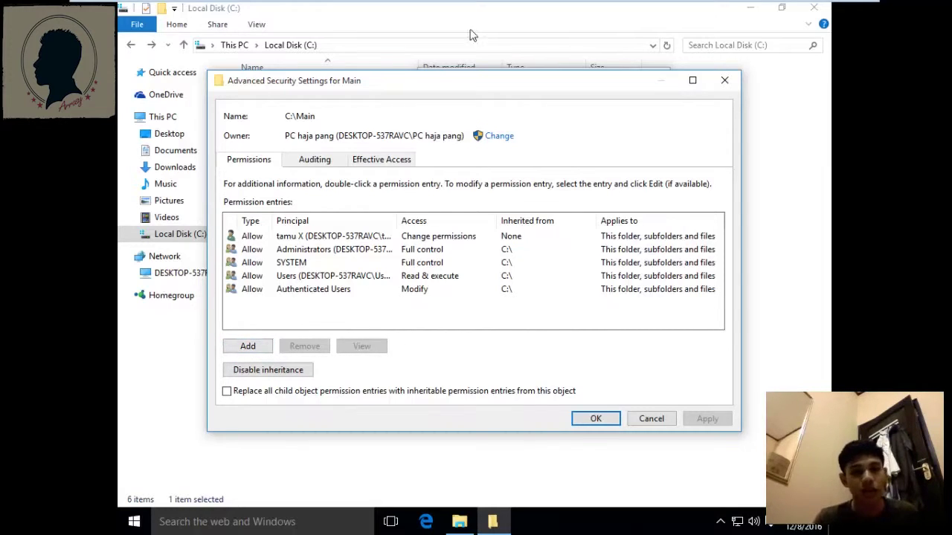
left_click_drag(439, 82, 440, 78)
left_click(446, 231)
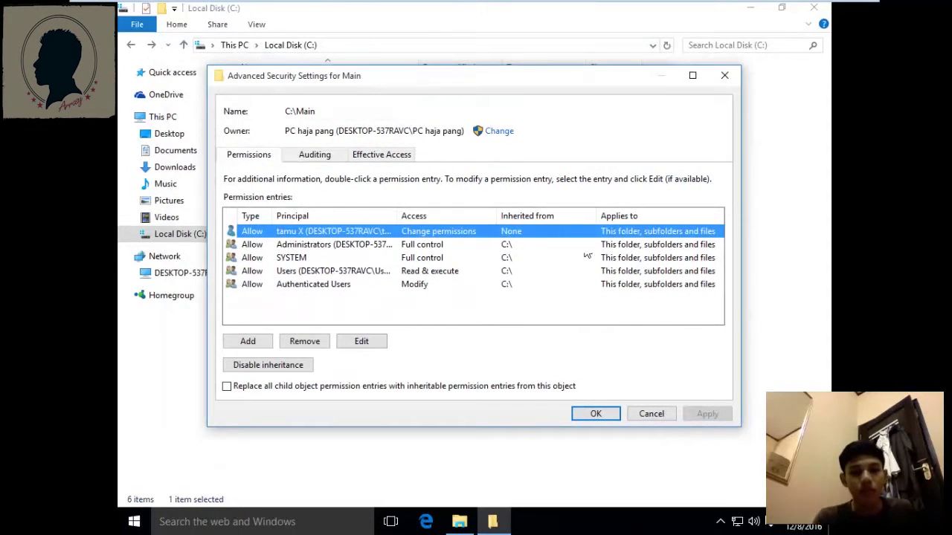
left_click(610, 415)
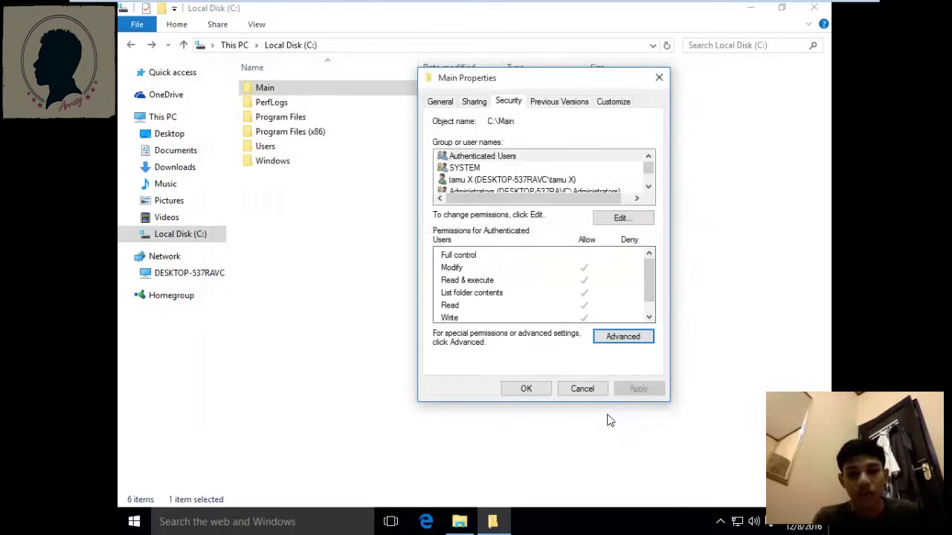
Reopen Main's advanced security settings and open tamu X's Allow Change permissions entry for editing.
left_click(522, 389)
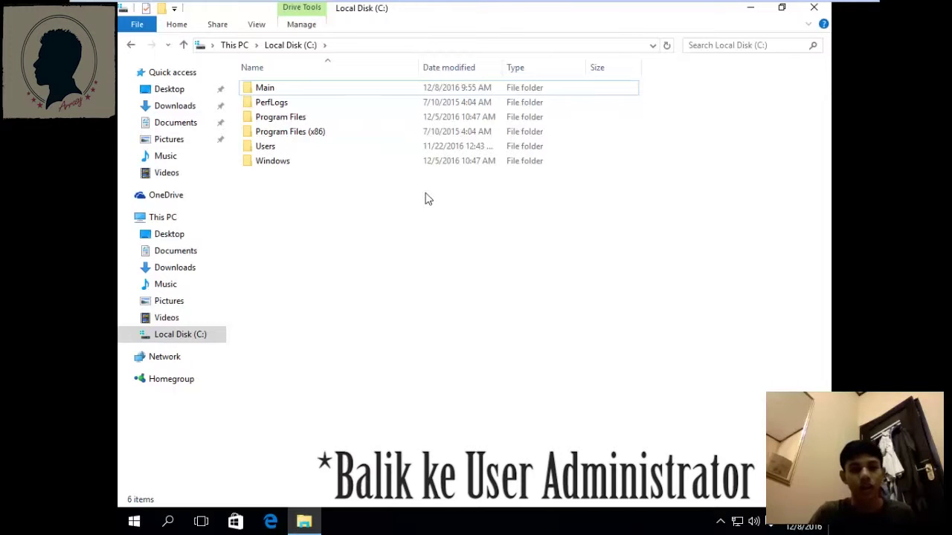
left_click(373, 93)
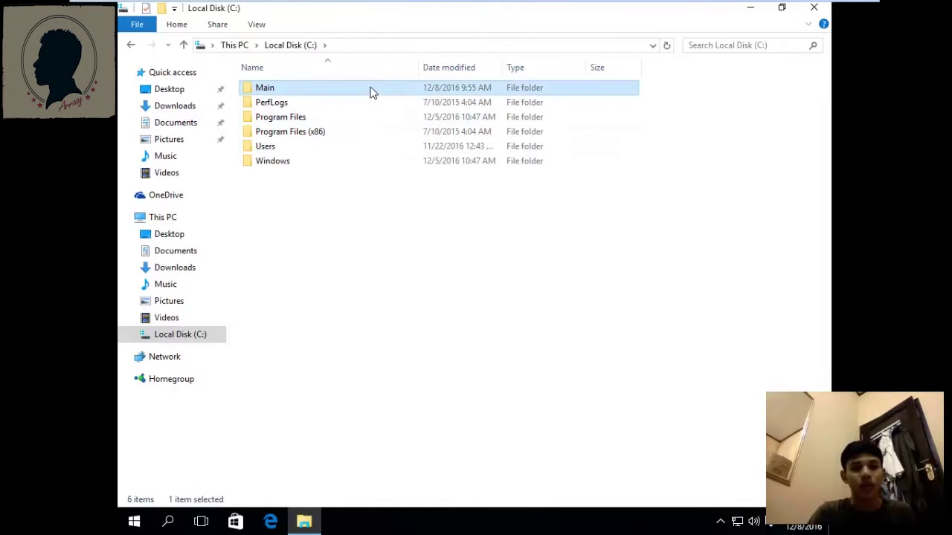
right_click(372, 93)
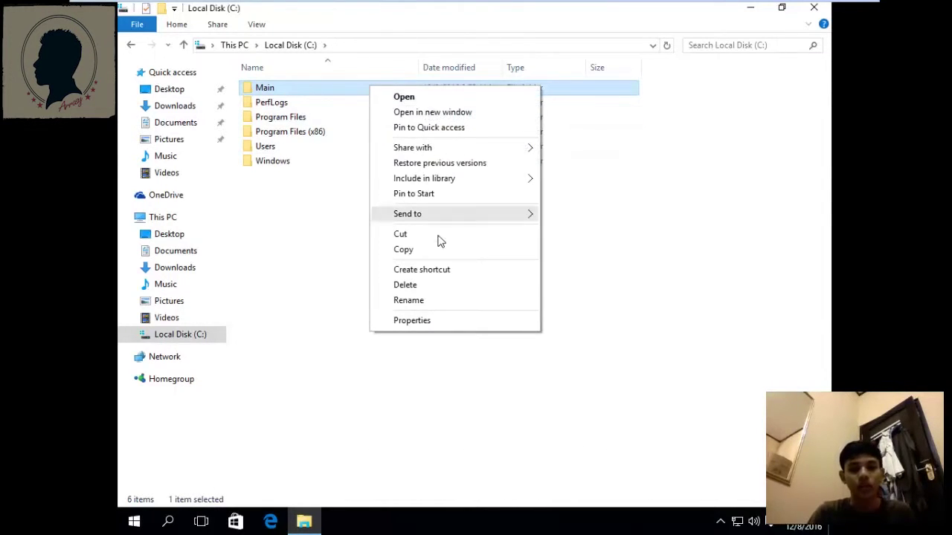
left_click(439, 329)
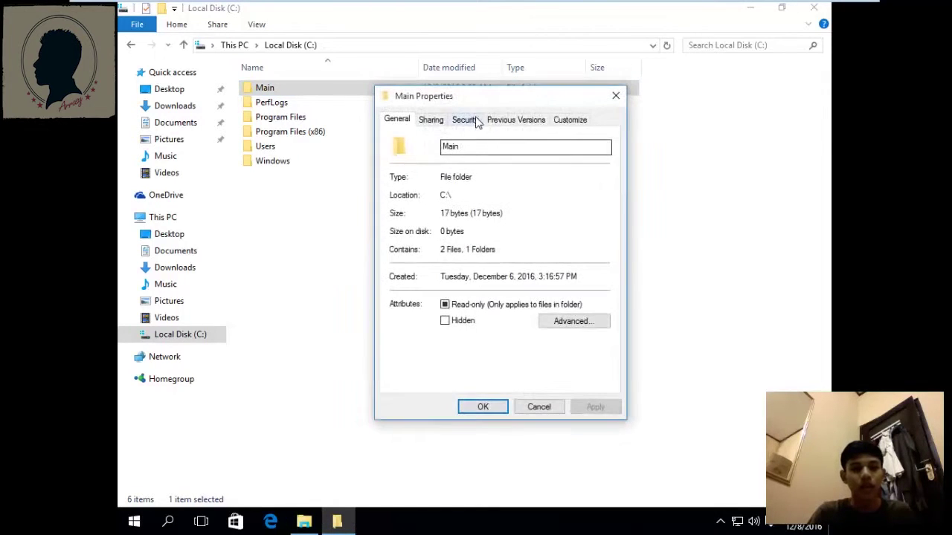
left_click_drag(472, 98, 521, 63)
left_click(518, 104)
left_click(630, 321)
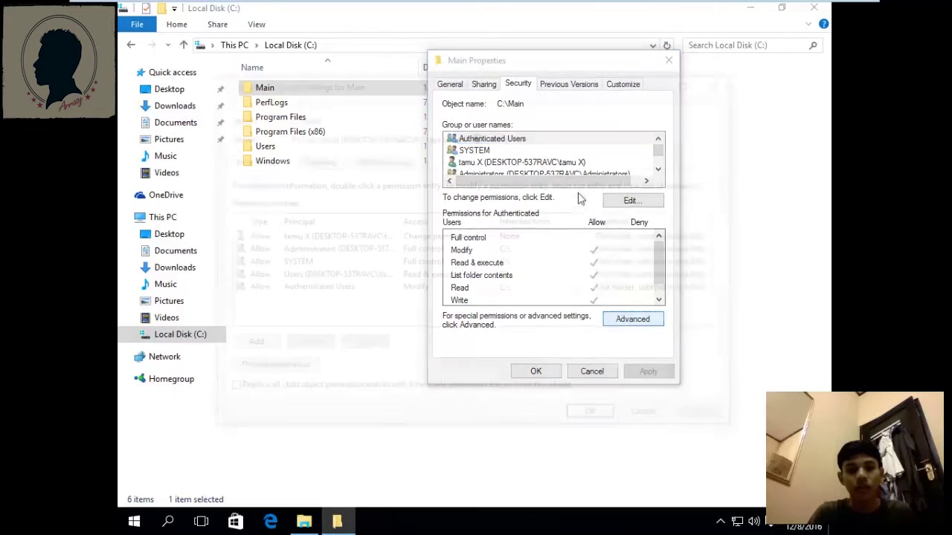
left_click_drag(474, 87, 508, 77)
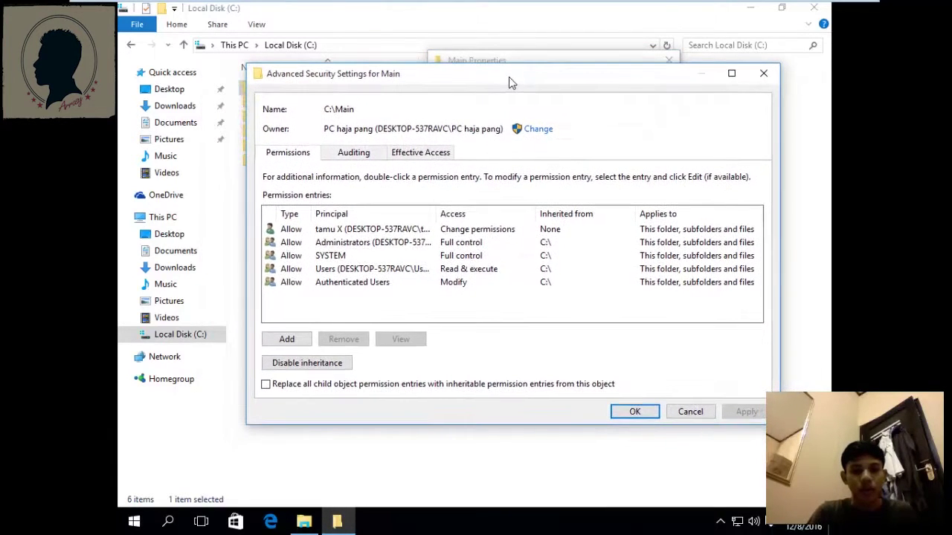
double_click(527, 234)
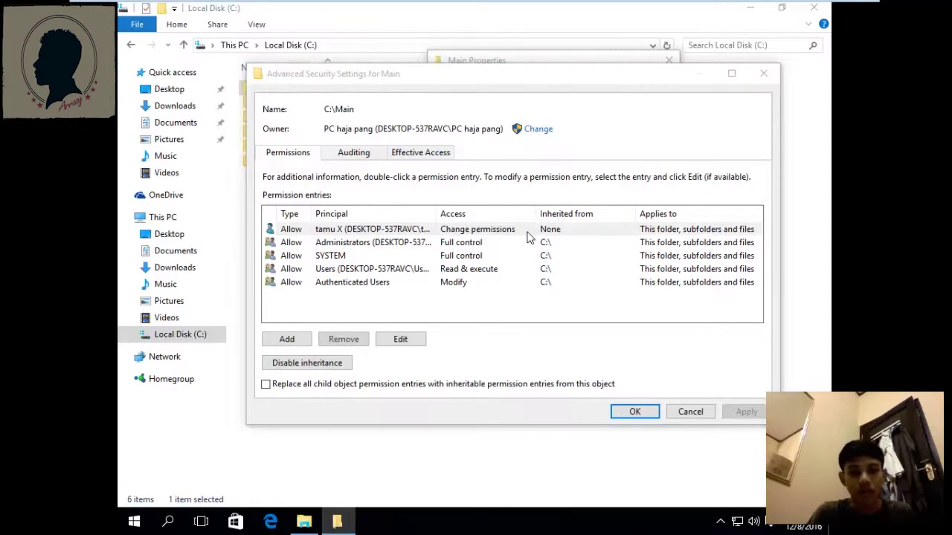
left_click_drag(438, 61, 452, 45)
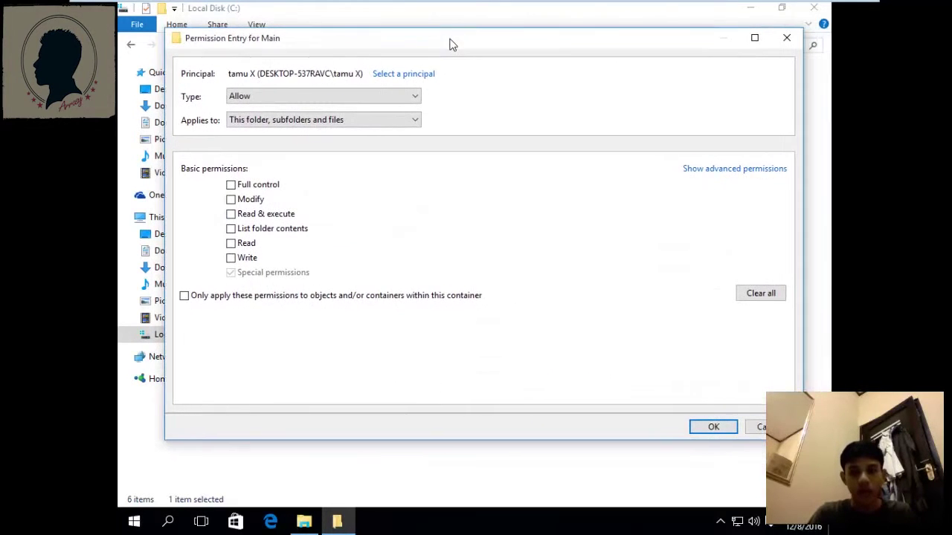
Make tamu X's entry a Deny rule with Take ownership instead of Change permissions, plus Read.
left_click(717, 170)
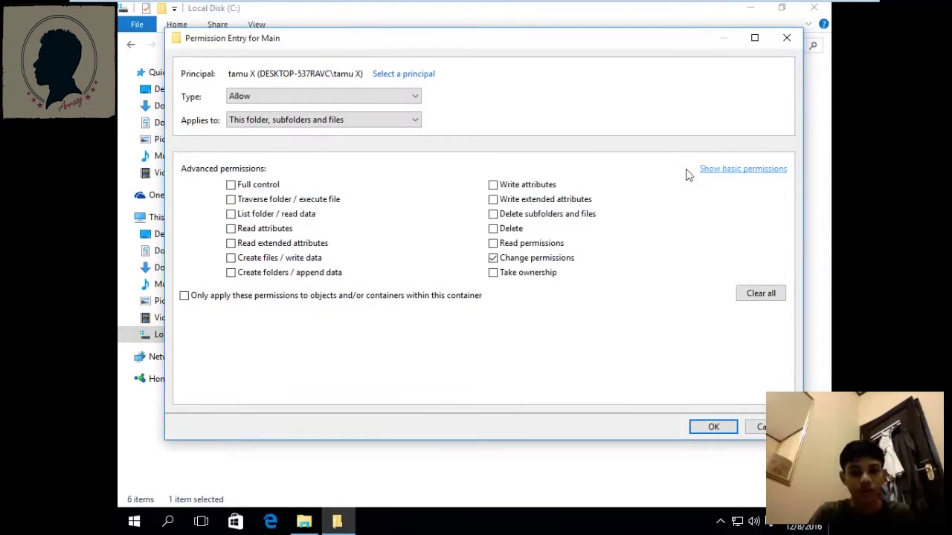
left_click(493, 258)
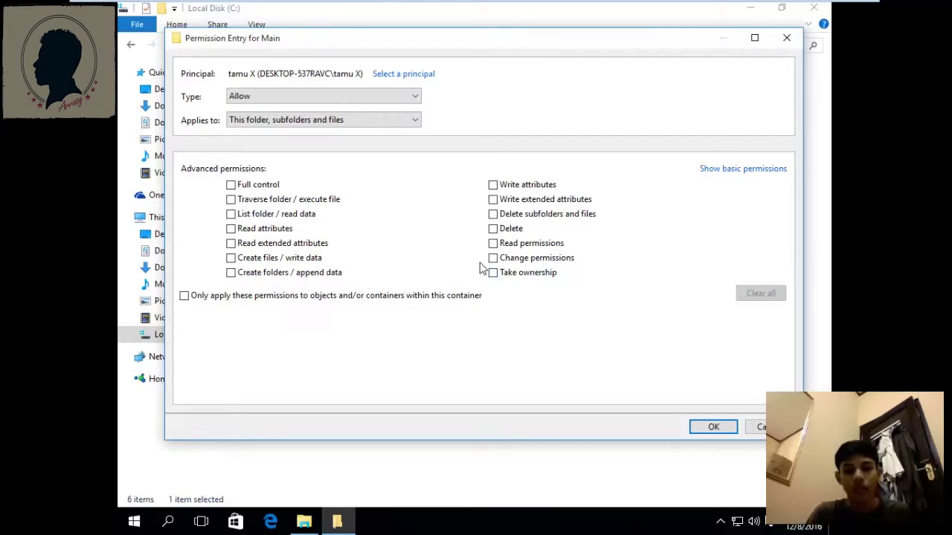
left_click(493, 273)
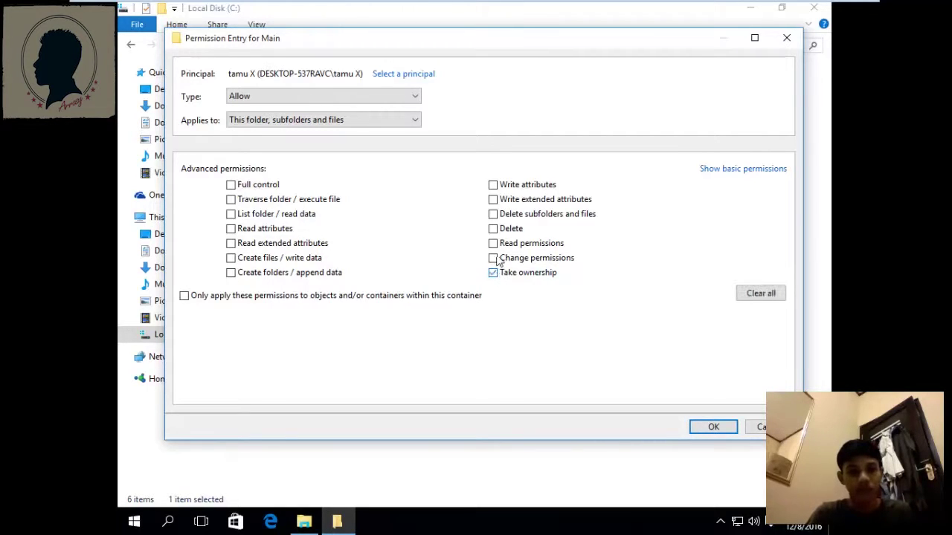
left_click(421, 95)
left_click(335, 122)
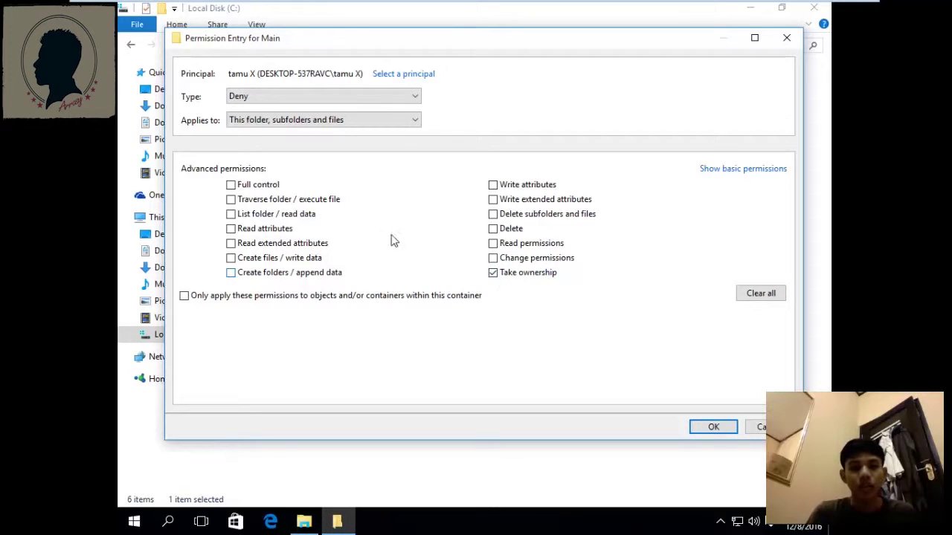
left_click(737, 168)
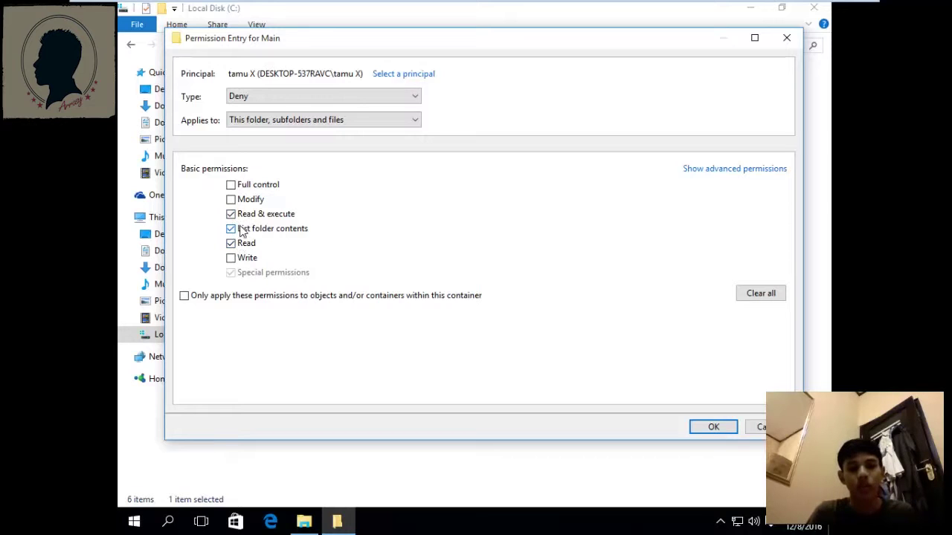
left_click(735, 168)
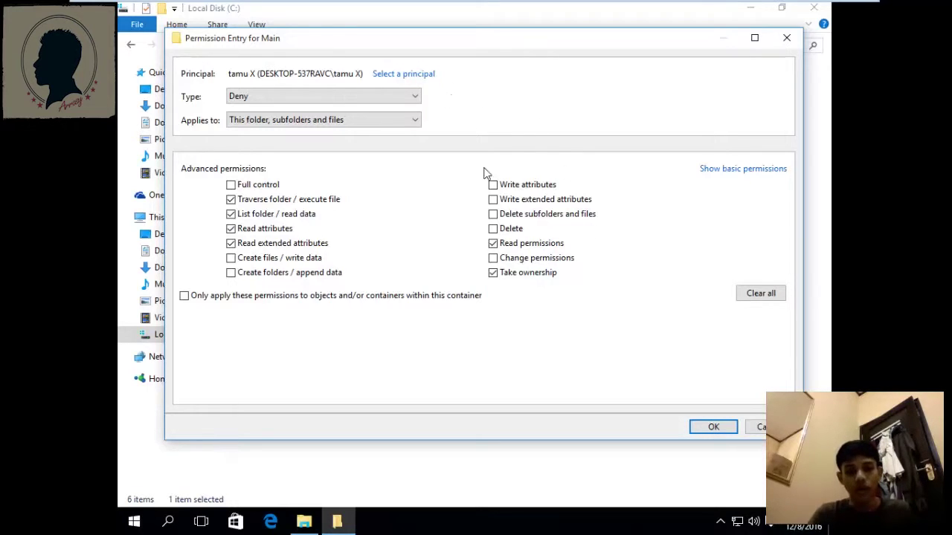
Save the Deny entry, apply it to Main, accept the deny warning, and close Properties.
left_click(713, 427)
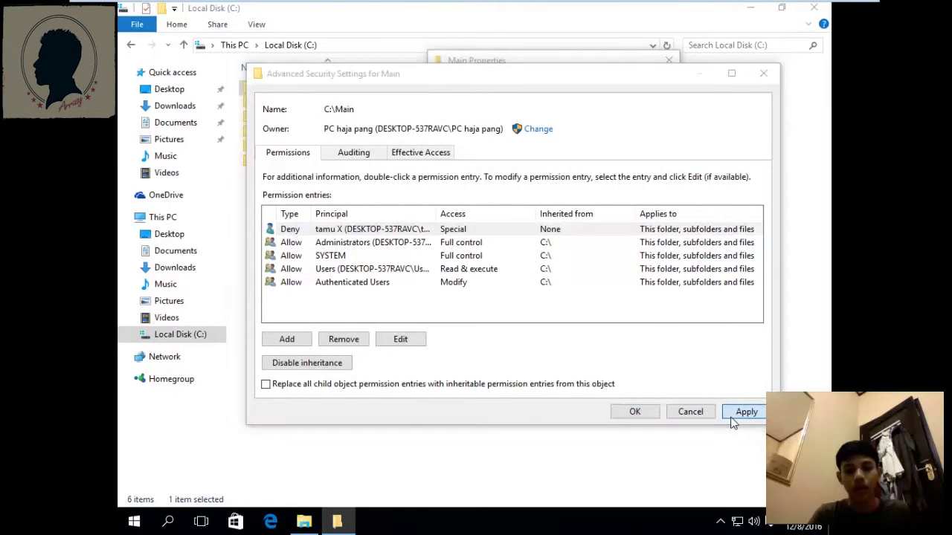
left_click(744, 412)
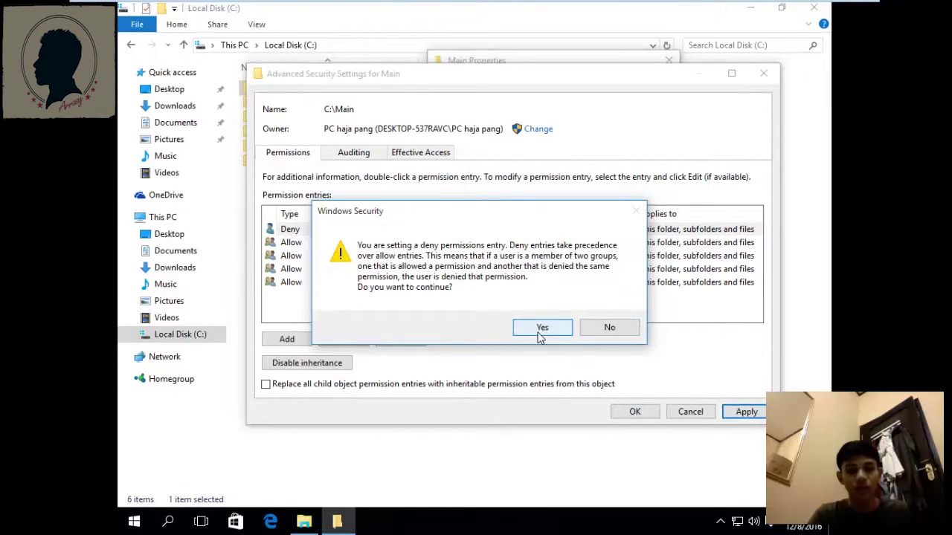
left_click(540, 331)
left_click(652, 412)
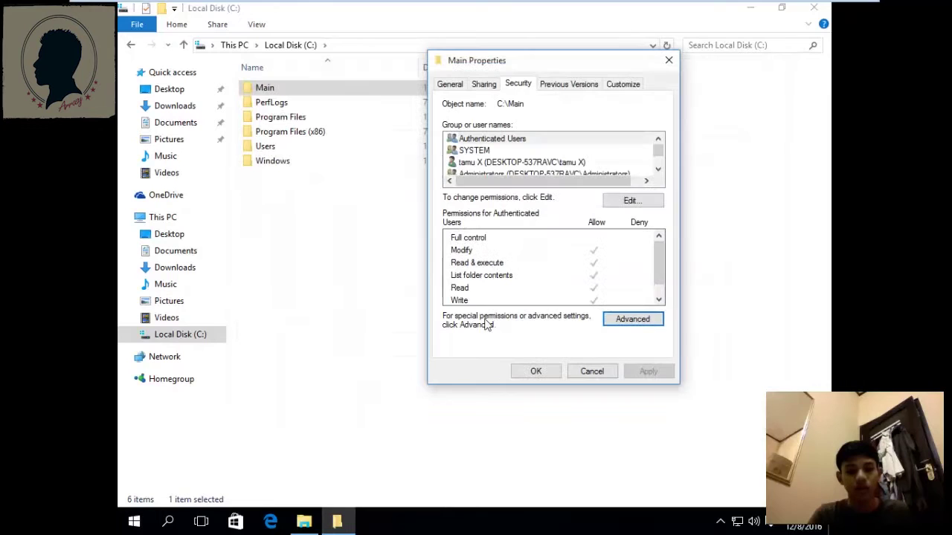
left_click(535, 371)
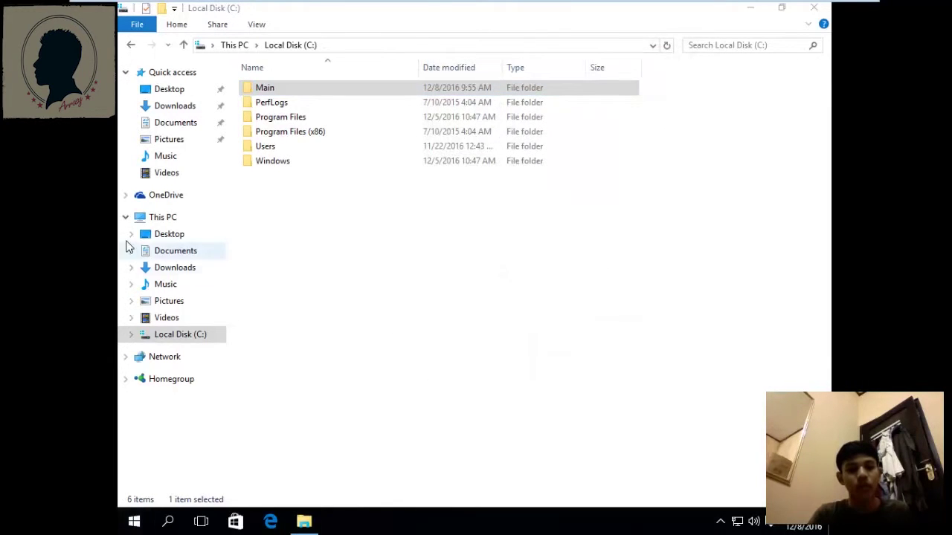
Switch the Windows session to the tamu X account.
key("super")
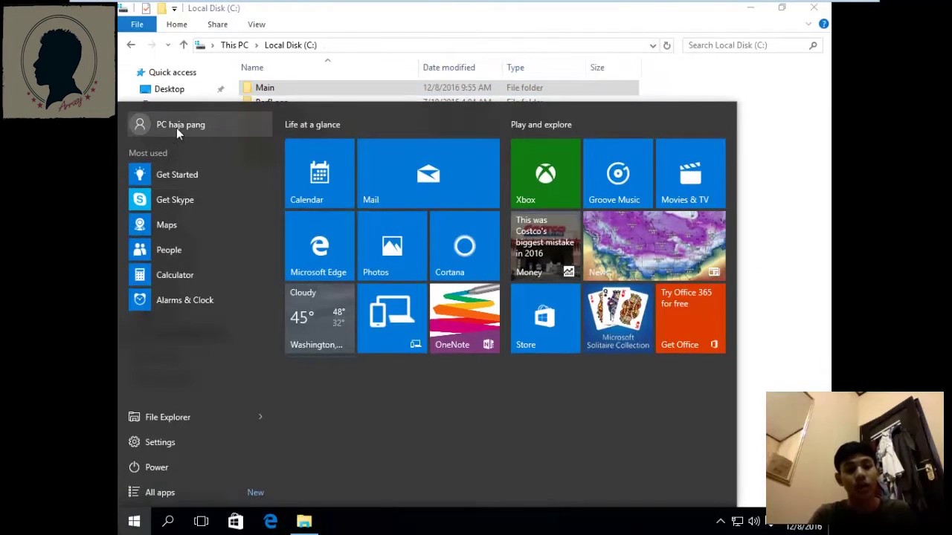
left_click(177, 128)
left_click(185, 218)
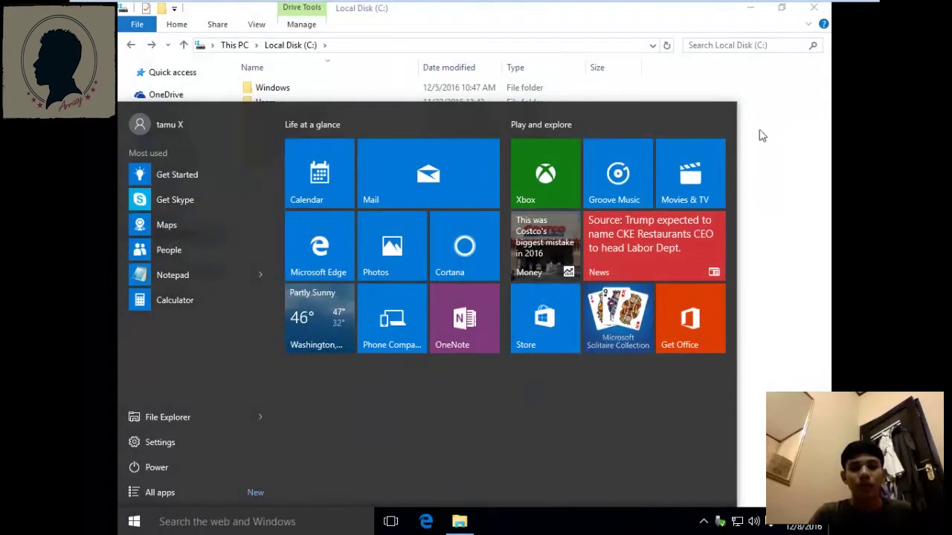
left_click(762, 135)
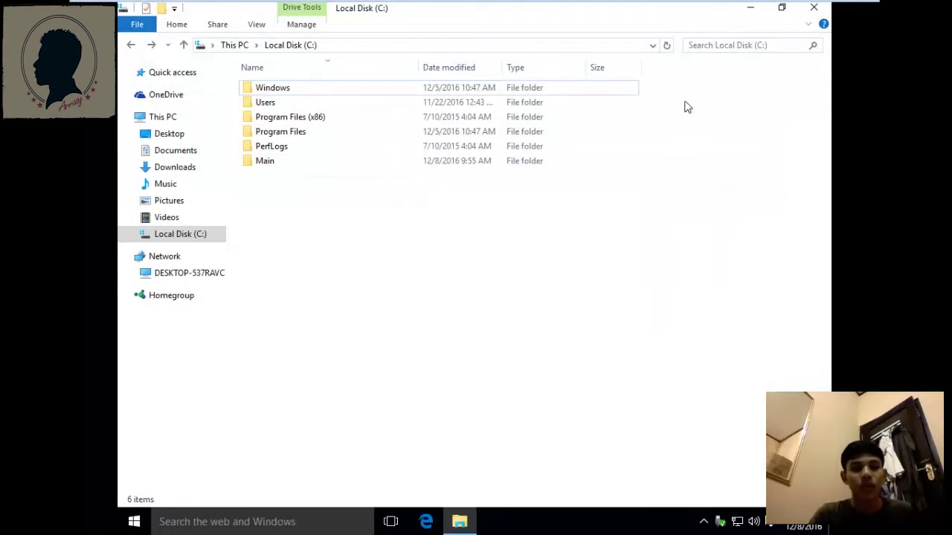
Try opening Main, supply the administrator password, and dismiss the resulting access-denied message.
left_click(319, 159)
right_click(318, 159)
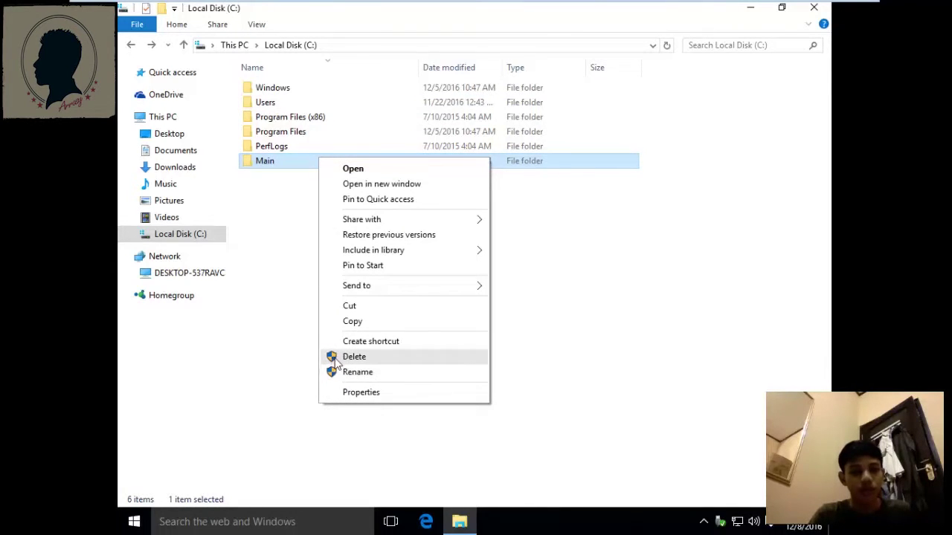
left_click(311, 242)
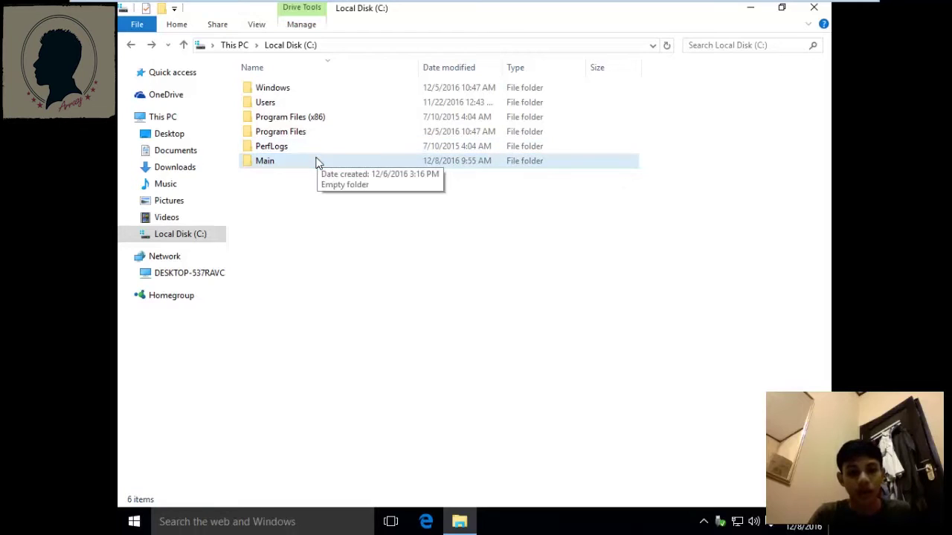
double_click(316, 162)
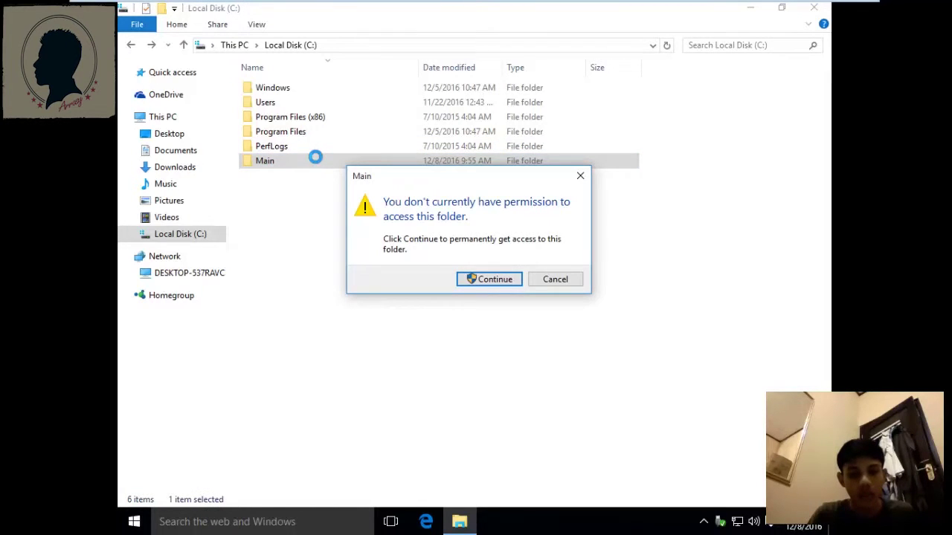
left_click(499, 280)
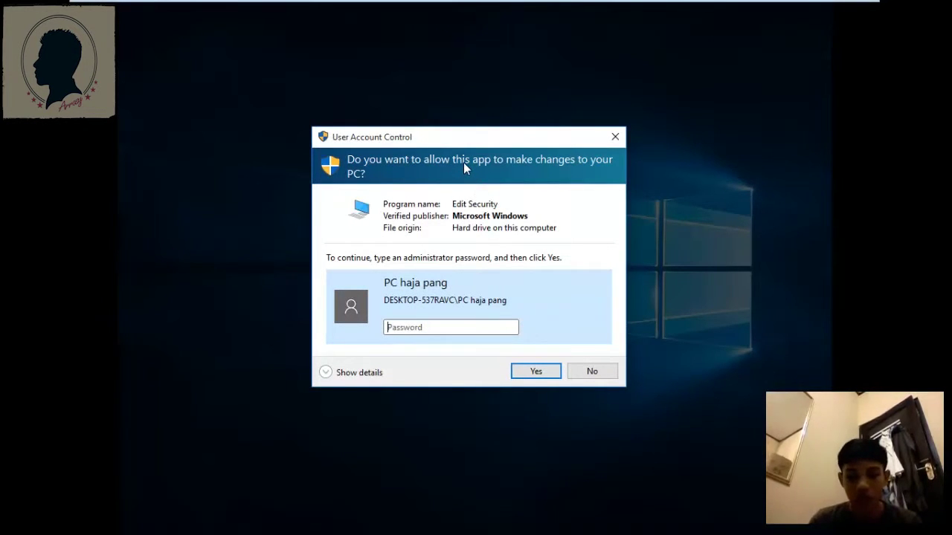
type("•••")
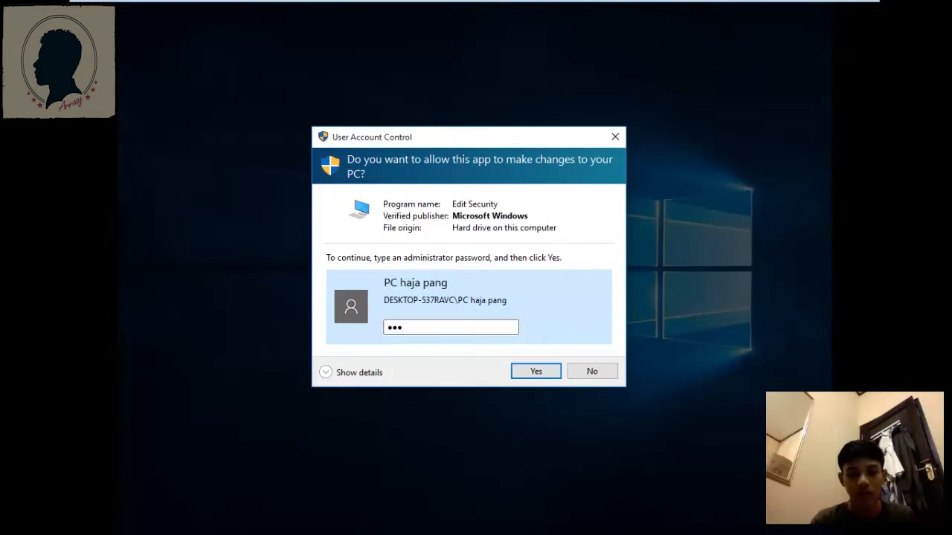
key("Return")
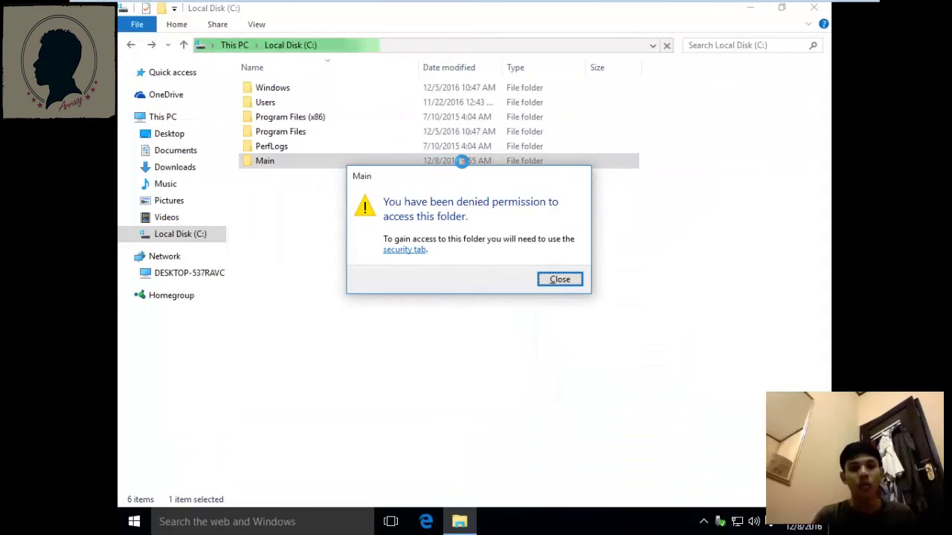
left_click_drag(461, 175, 463, 165)
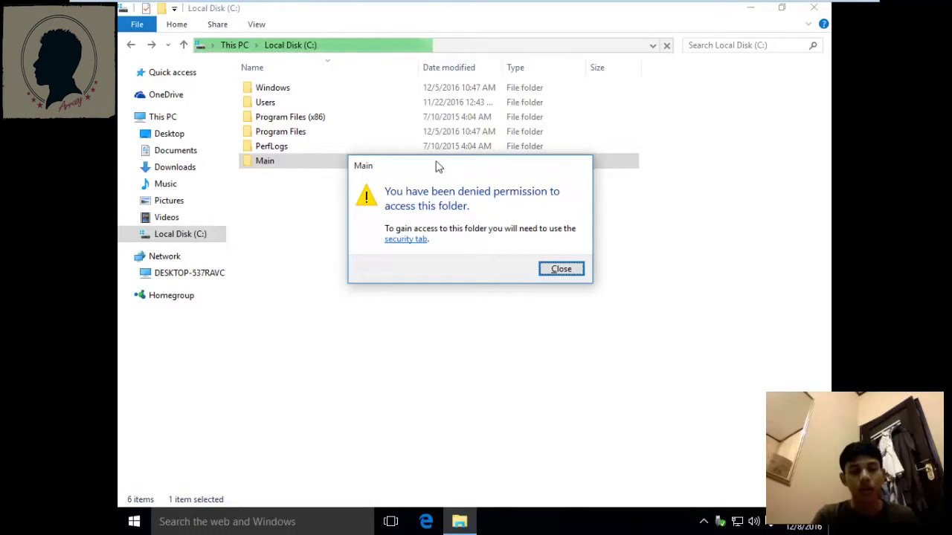
left_click_drag(439, 167, 437, 161)
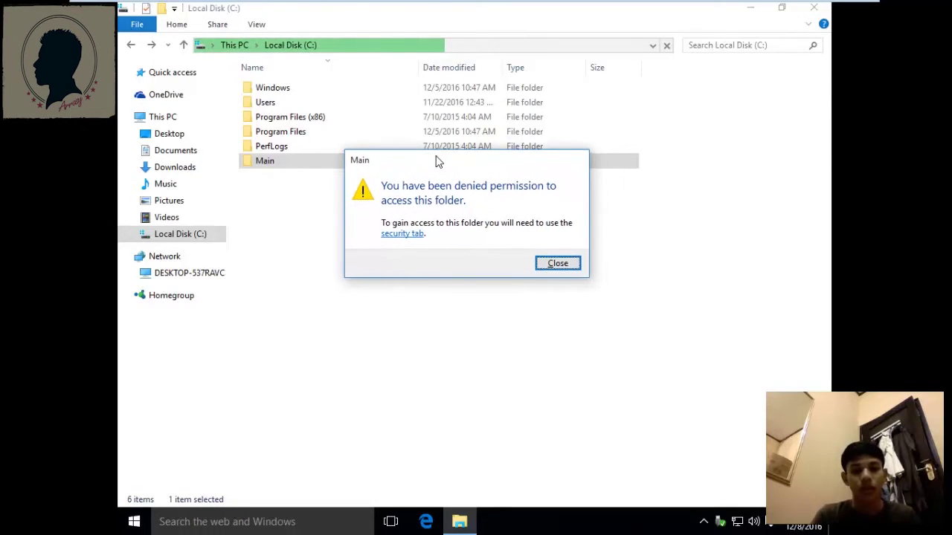
left_click(550, 262)
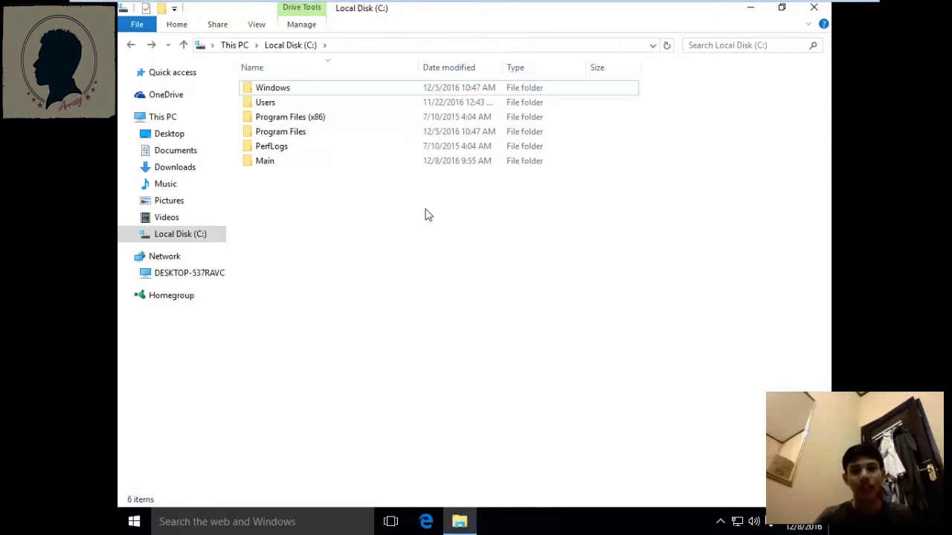
Minimize File Explorer and refresh the desktop.
left_click(750, 8)
right_click(379, 117)
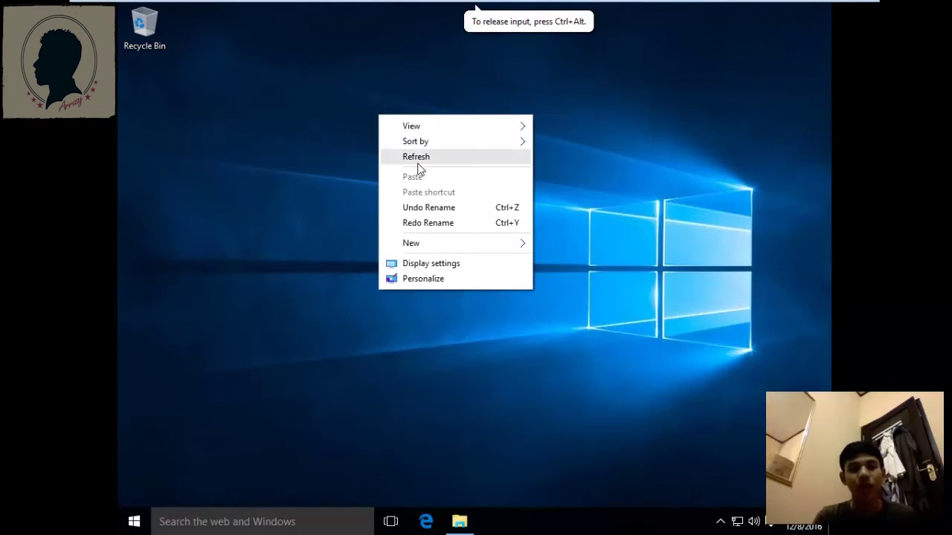
left_click(420, 158)
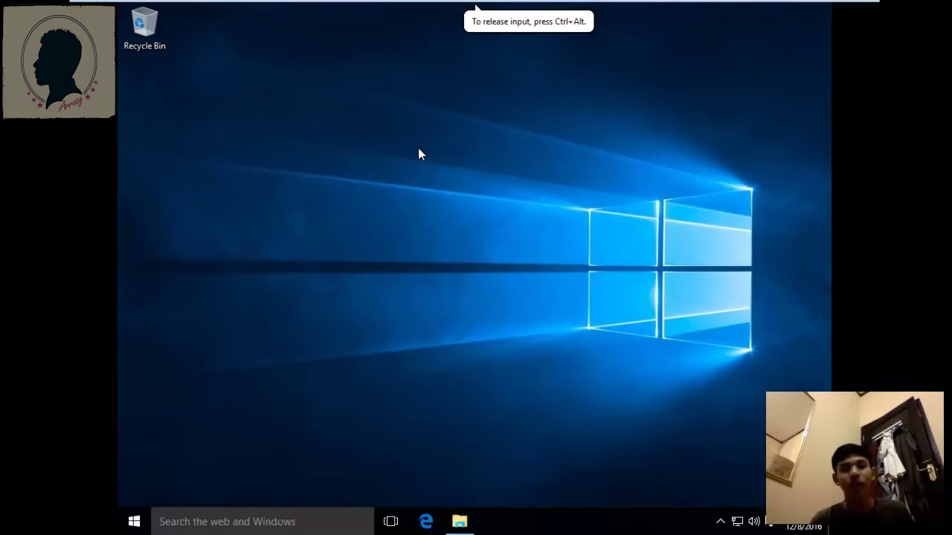